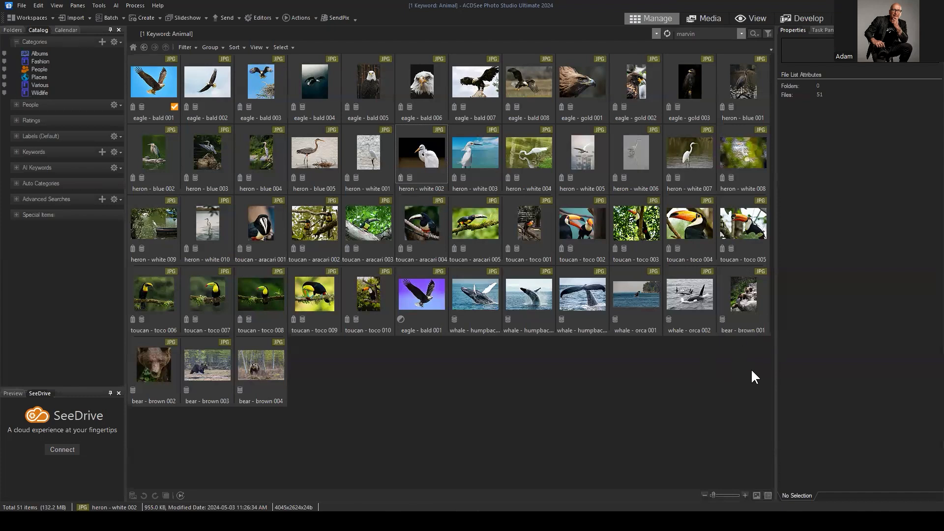
pyautogui.moveTo(751, 367); pyautogui.dragTo(144, 92)
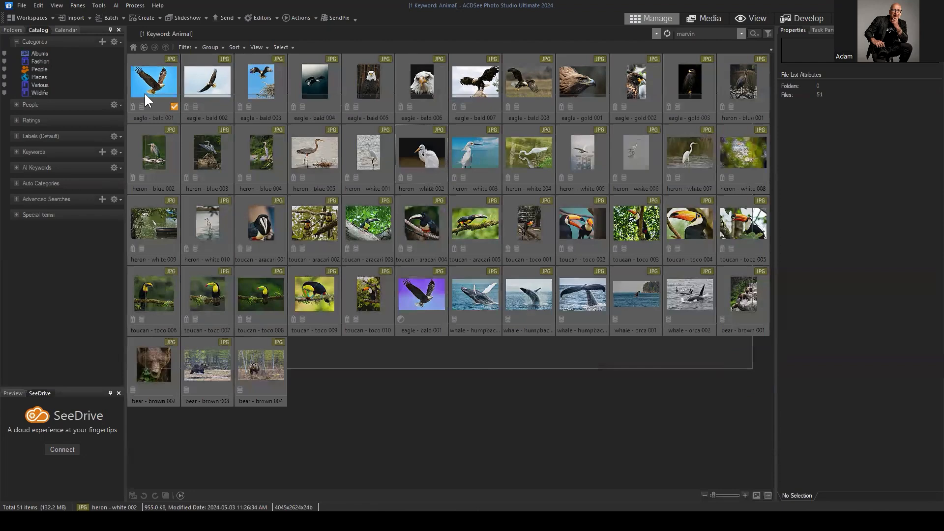
pyautogui.click(681, 425)
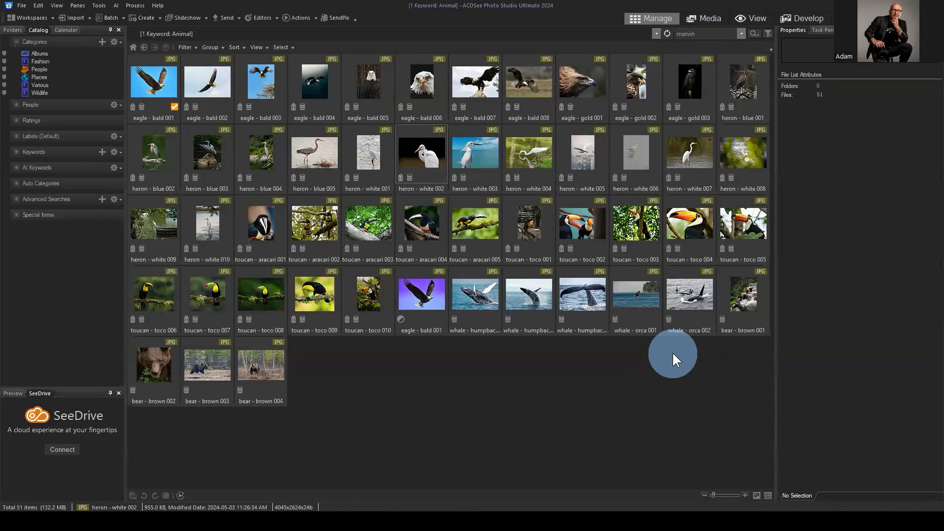
# Switch to File Explorer and open the Birds folder inside Pictures
pyautogui.click(346, 522)
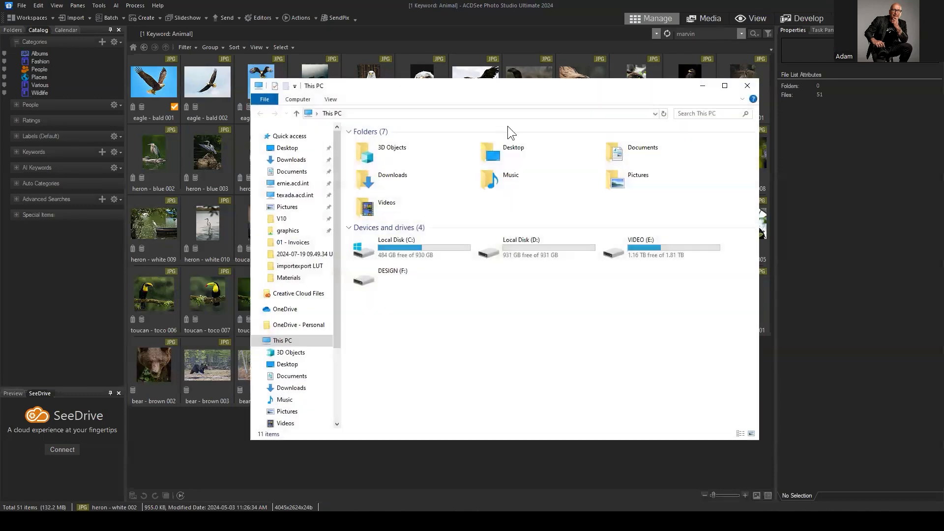
pyautogui.moveTo(509, 91); pyautogui.dragTo(529, 150)
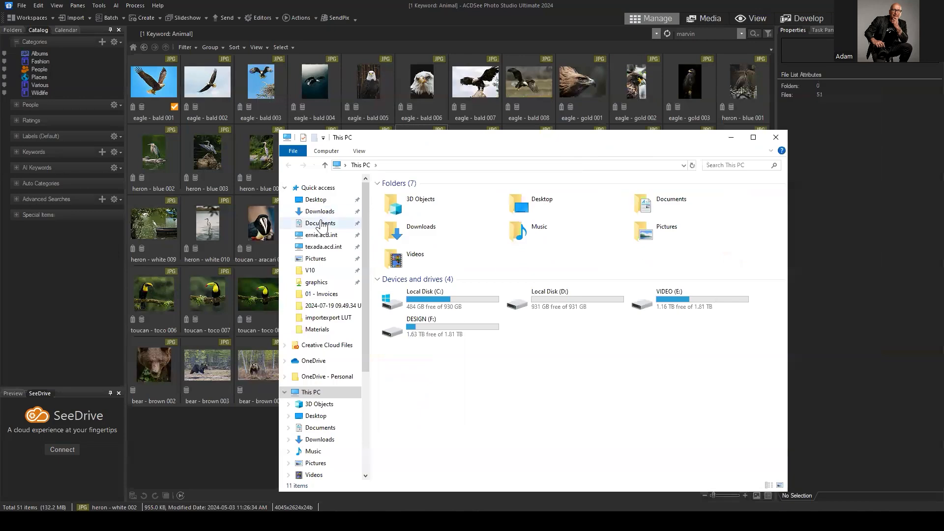
pyautogui.click(327, 259)
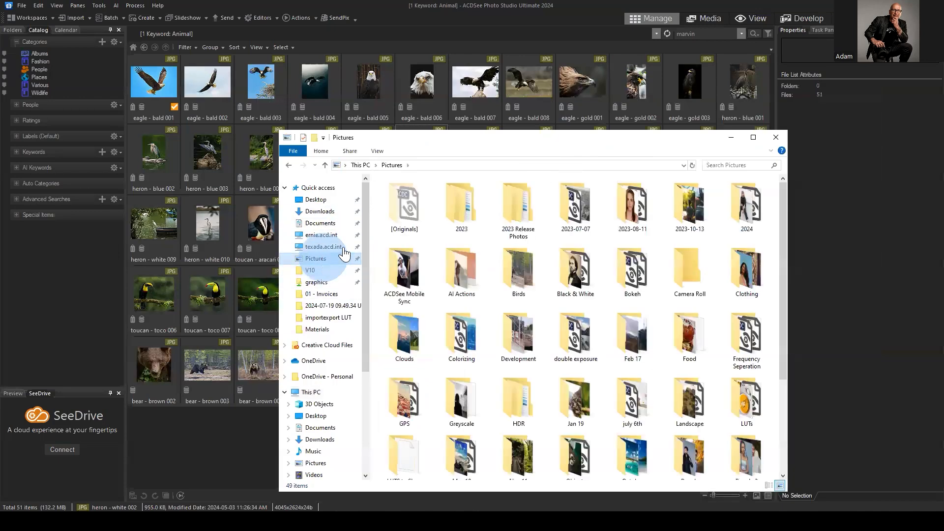
pyautogui.moveTo(530, 139); pyautogui.dragTo(430, 113)
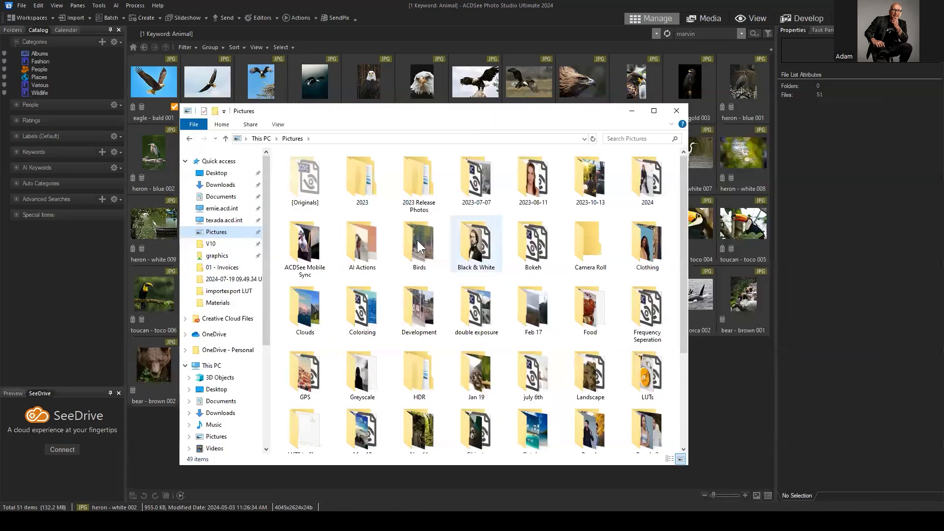
pyautogui.doubleClick(419, 245)
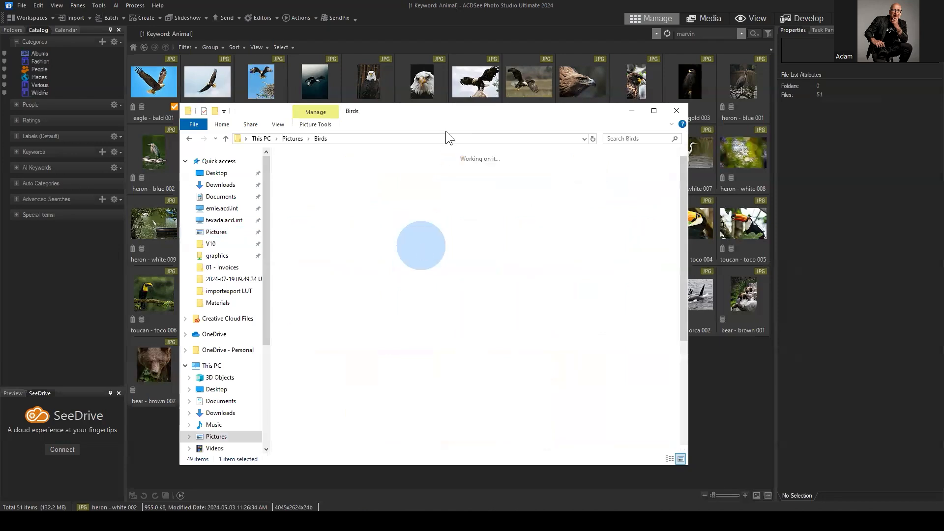
# Widen the File Explorer window and look through the images in the Birds folder
pyautogui.moveTo(449, 116); pyautogui.dragTo(428, 76)
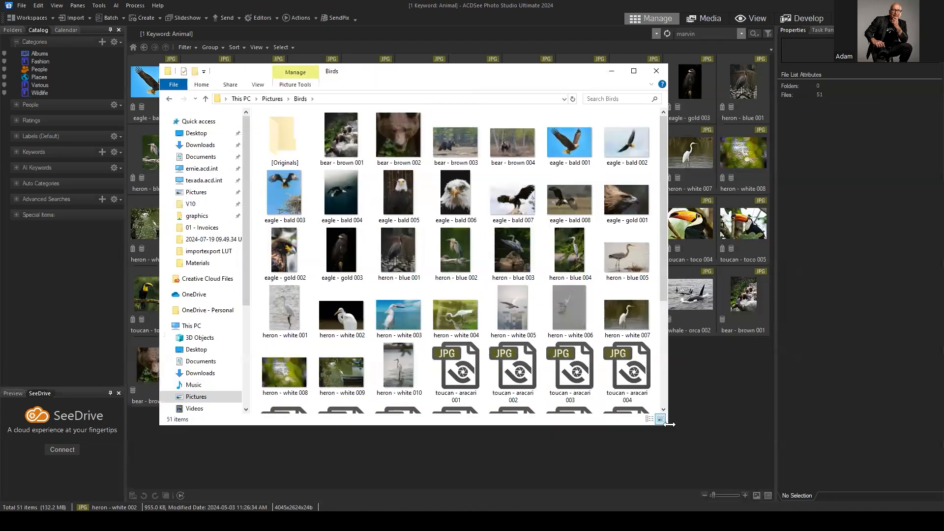
pyautogui.moveTo(670, 423); pyautogui.dragTo(804, 426)
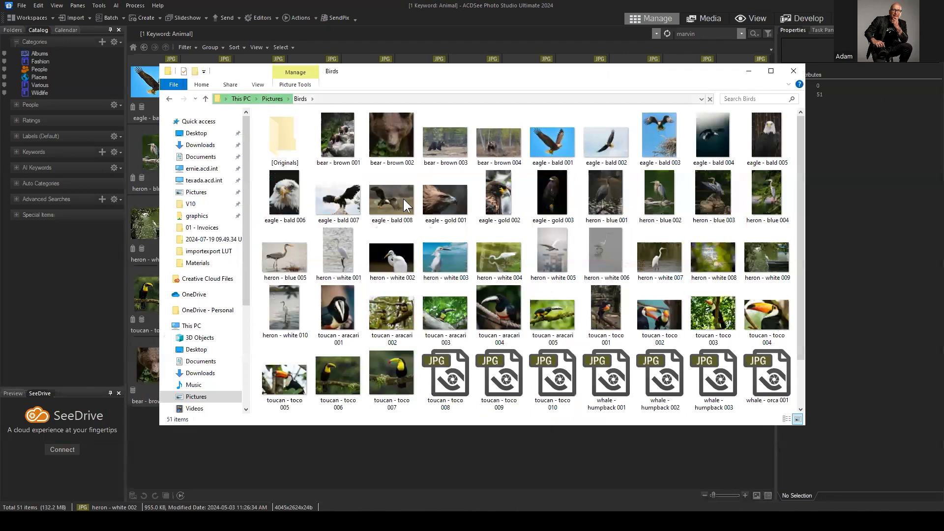
pyautogui.scroll(-2, 511, 221)
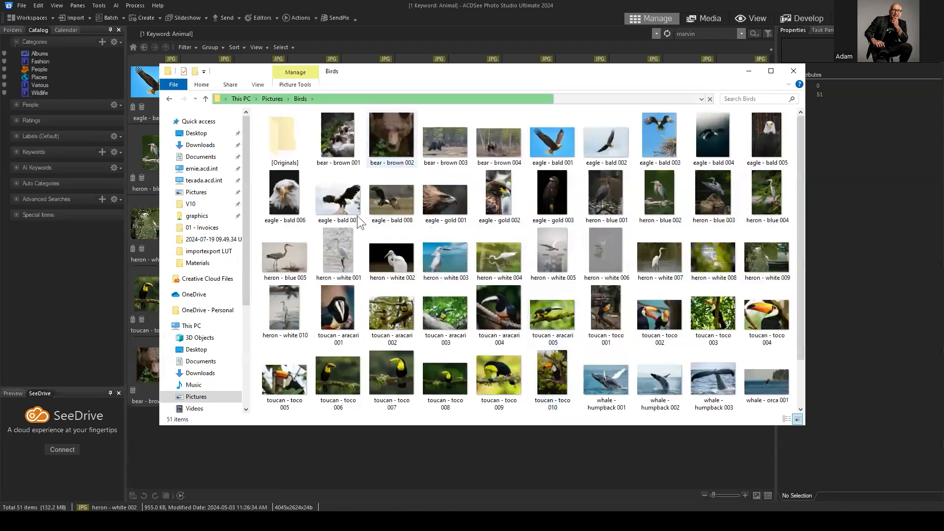
pyautogui.scroll(-2, 472, 276)
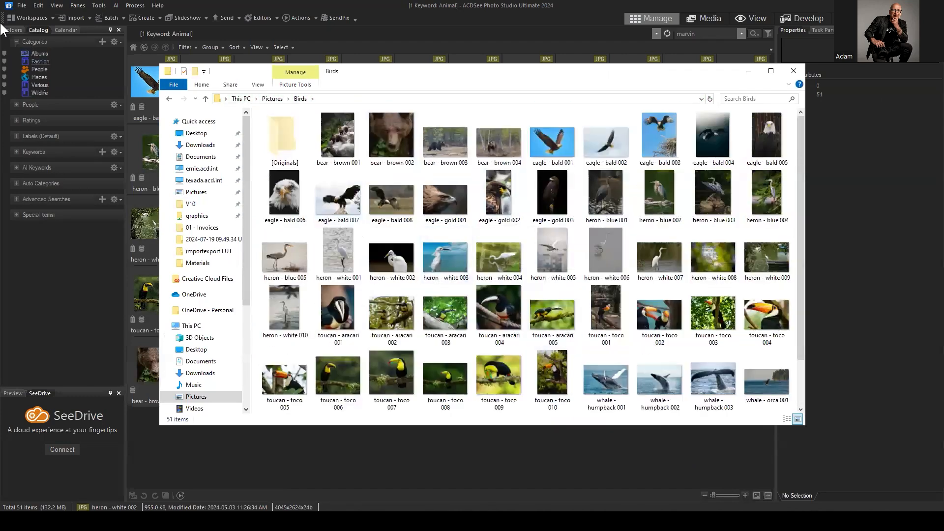
# Return to ACDSee Photo Studio and browse the folder tree to the Birds folder inside Pictures
pyautogui.click(17, 31)
pyautogui.scroll(2, 60, 79)
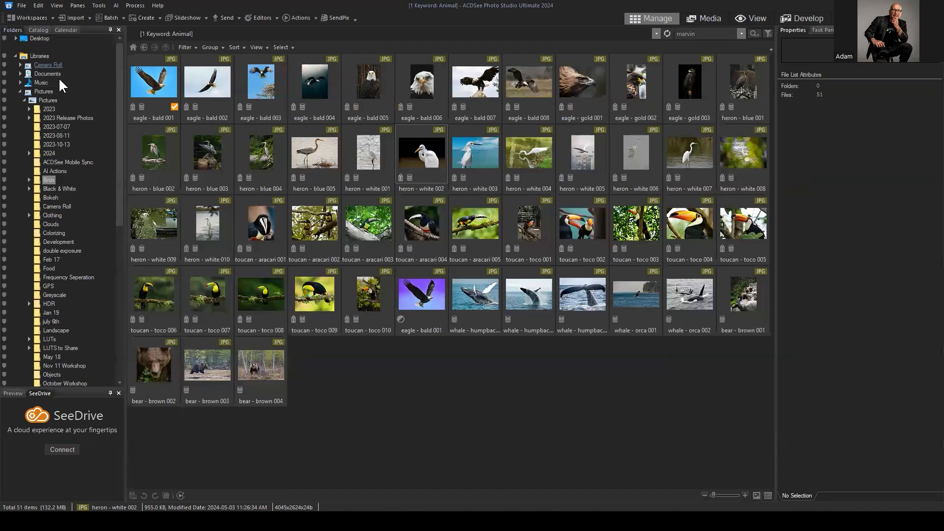
pyautogui.click(43, 92)
pyautogui.doubleClick(170, 81)
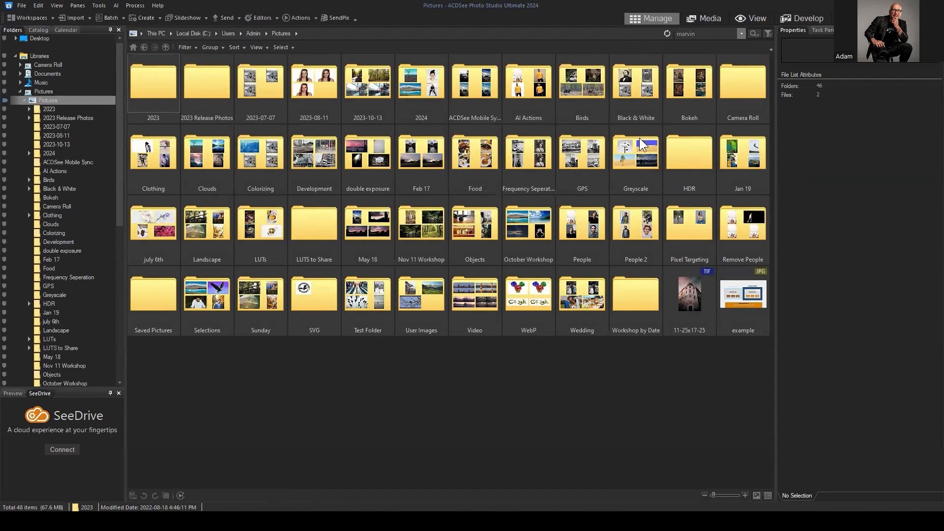
pyautogui.click(573, 84)
pyautogui.doubleClick(571, 83)
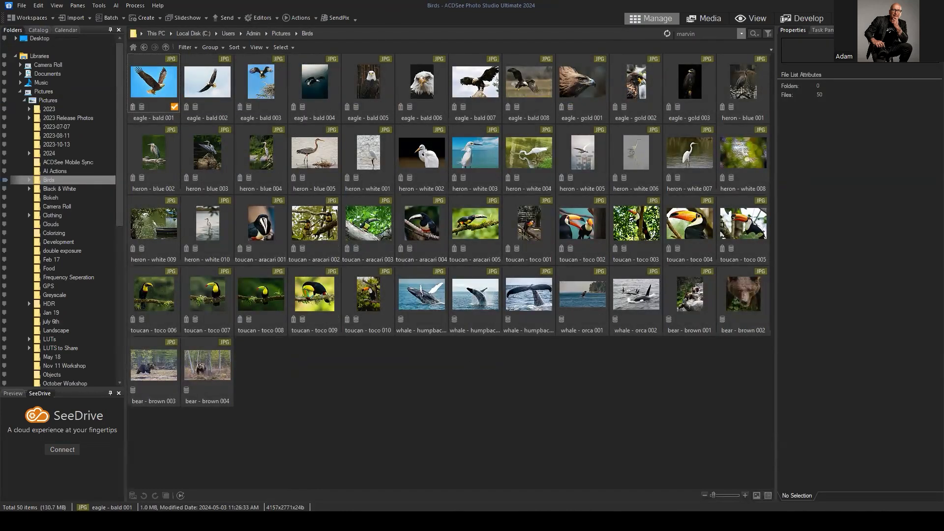
# Compare the Birds folder in File Explorer with its ACDSee listing, then minimize File Explorer
pyautogui.click(346, 519)
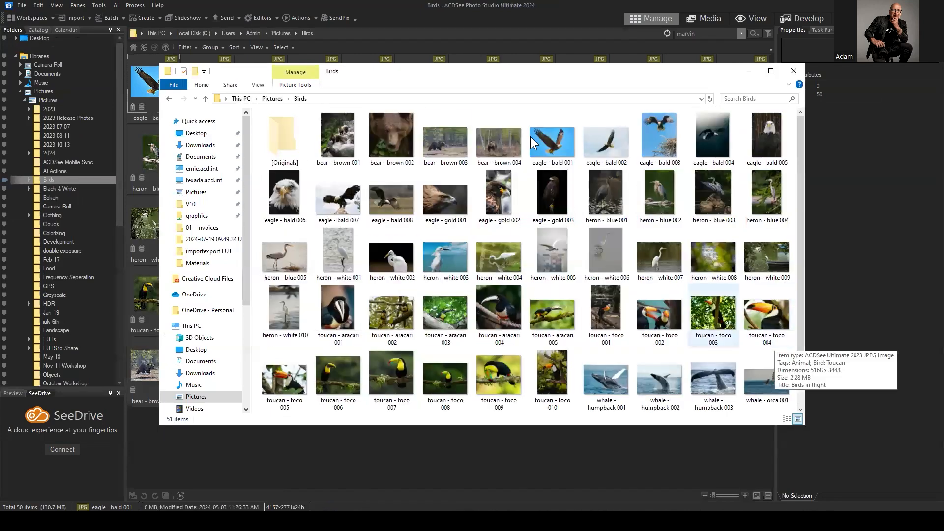
pyautogui.click(747, 73)
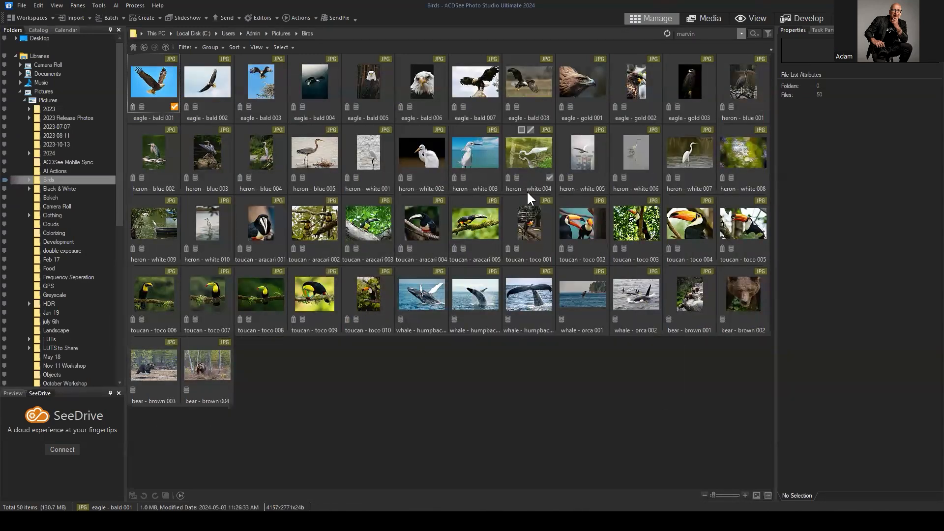
pyautogui.click(352, 504)
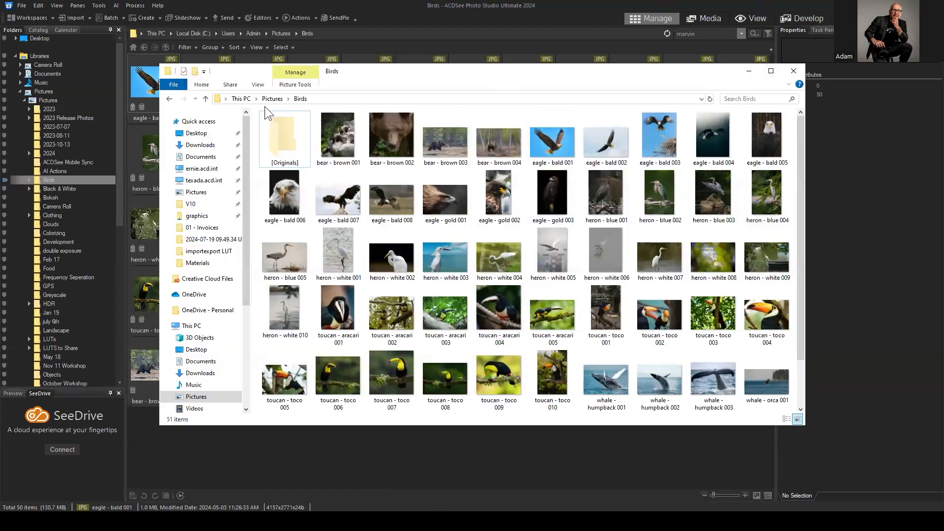
pyautogui.click(747, 71)
pyautogui.click(517, 390)
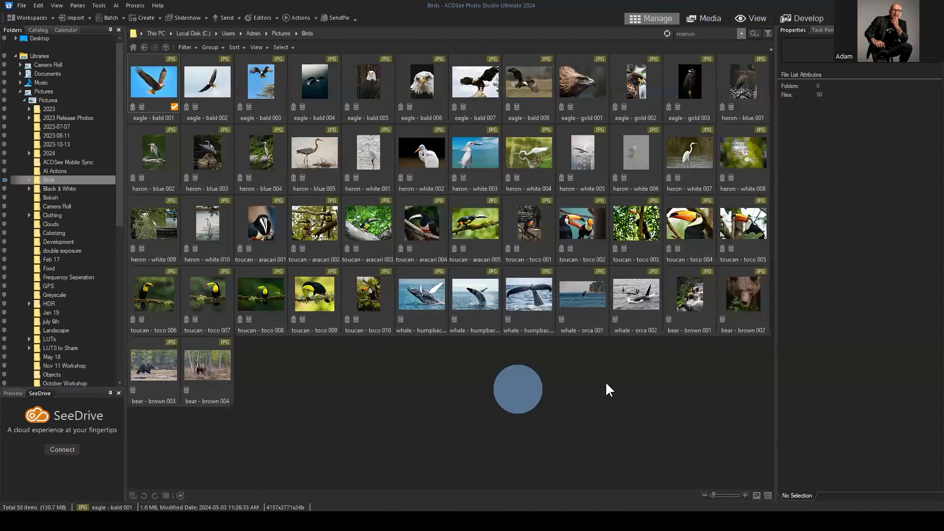
# Select the eagle - bald 008 photo to view its Organize properties
pyautogui.moveTo(727, 379); pyautogui.dragTo(178, 85)
pyautogui.click(512, 405)
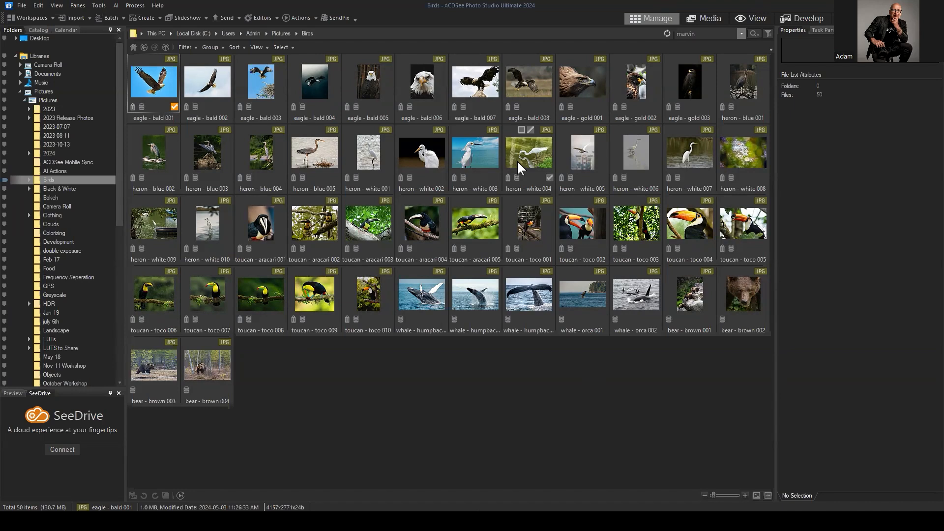
pyautogui.click(517, 86)
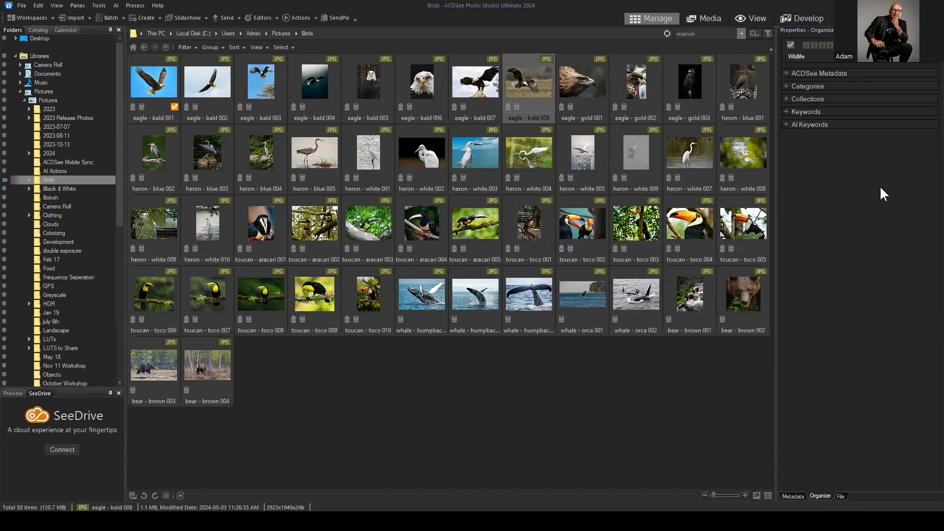
# Open the online help contents and search the help for "database"
pyautogui.click(158, 6)
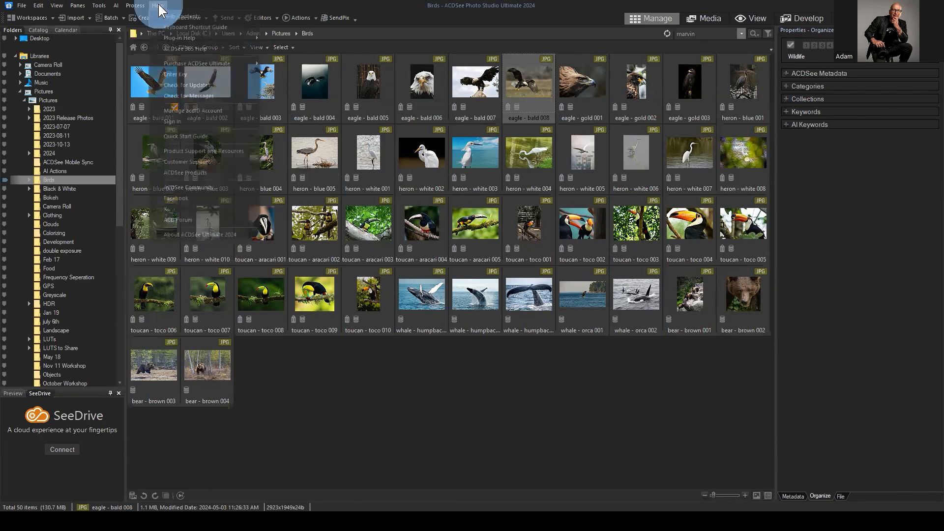
pyautogui.click(179, 15)
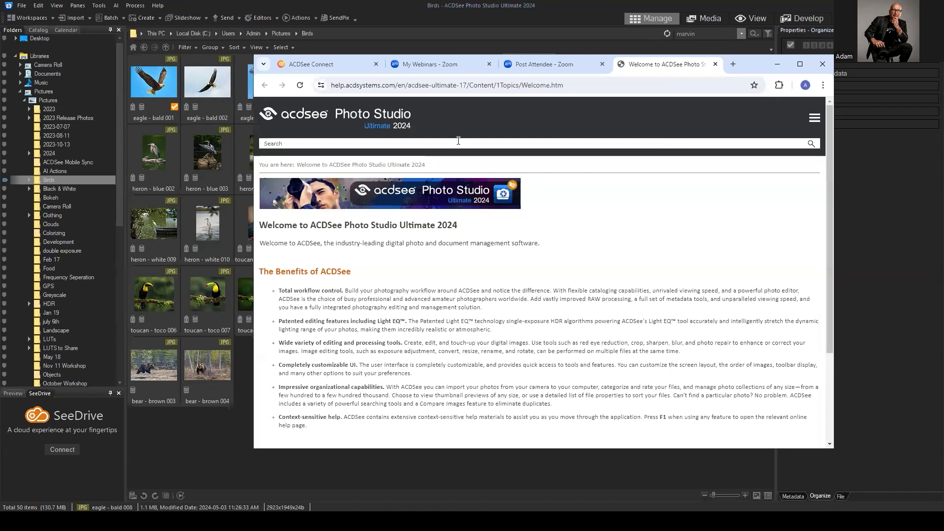
pyautogui.click(453, 147)
pyautogui.write('database')
pyautogui.press('Return')
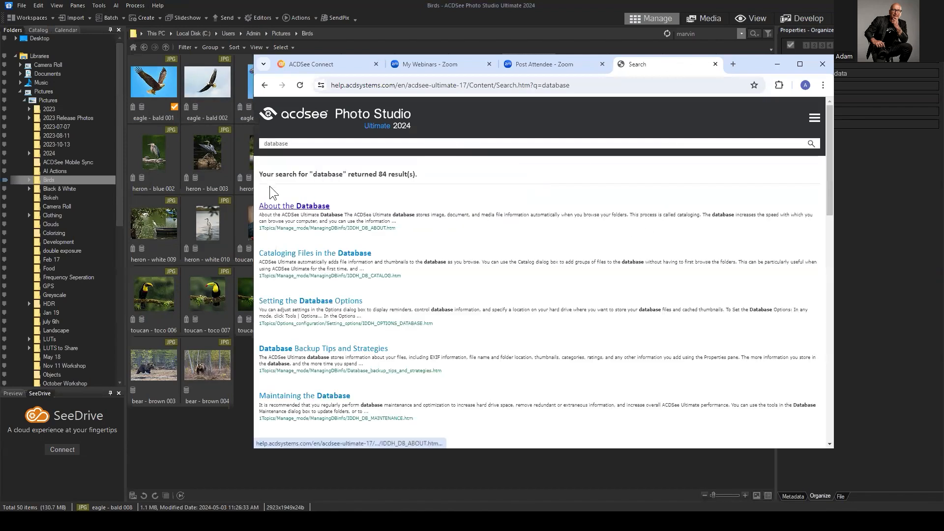
# Open the "About the Database" help topic, examine the list of stored information types, and minimize the browser
pyautogui.click(295, 208)
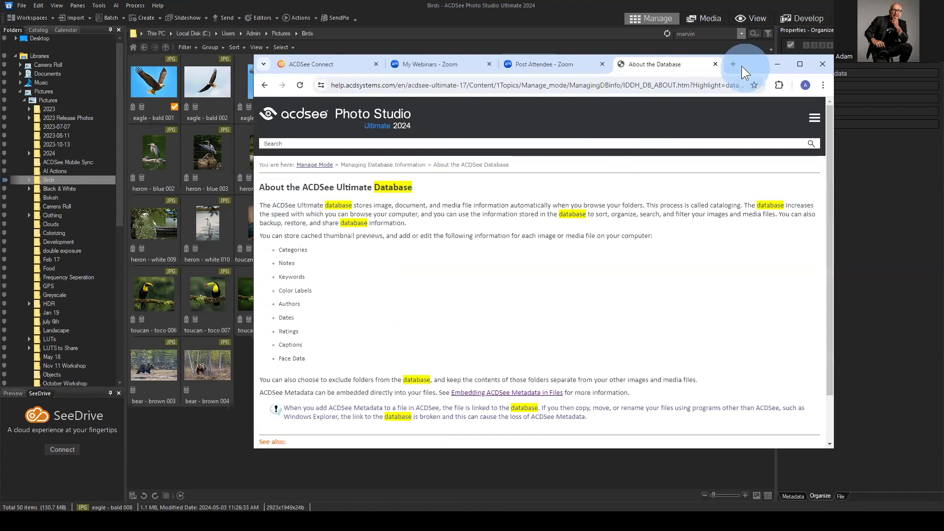
pyautogui.moveTo(741, 65); pyautogui.dragTo(718, 53)
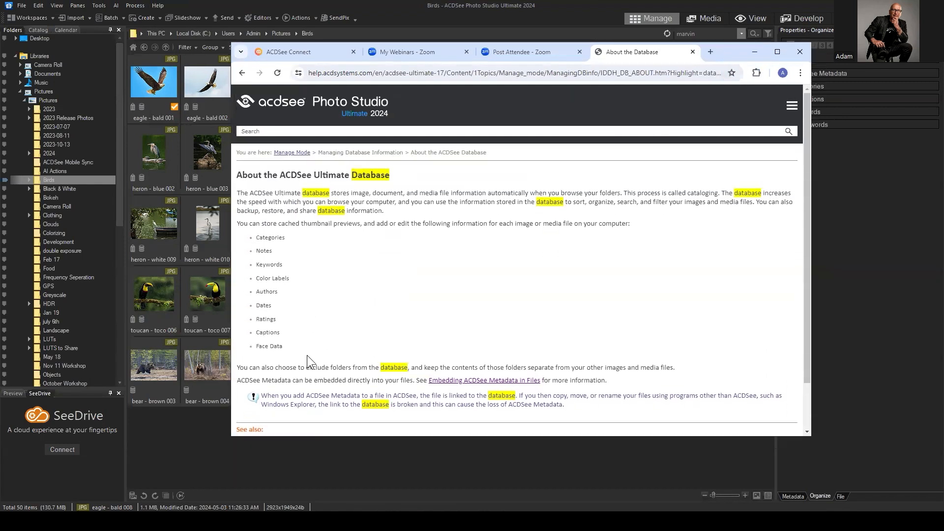
pyautogui.moveTo(277, 342); pyautogui.dragTo(300, 242)
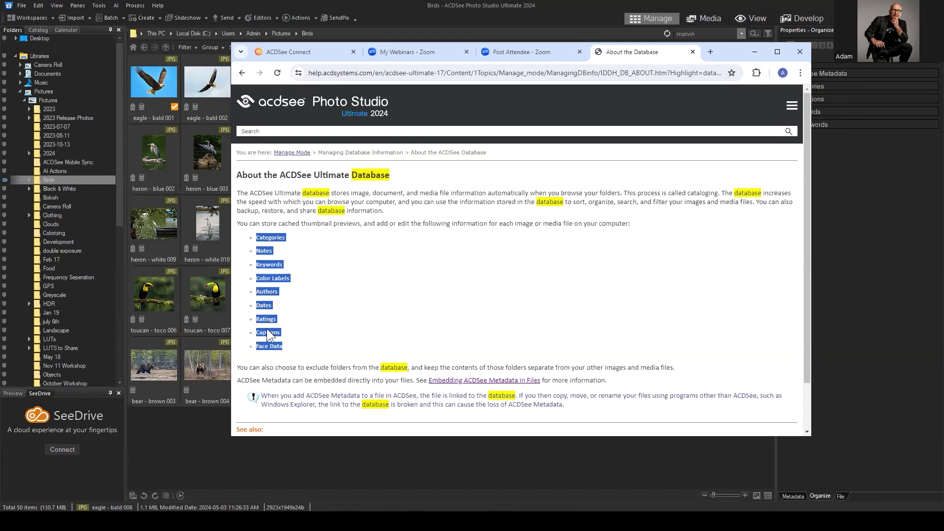
pyautogui.moveTo(294, 349); pyautogui.dragTo(251, 235)
pyautogui.click(321, 276)
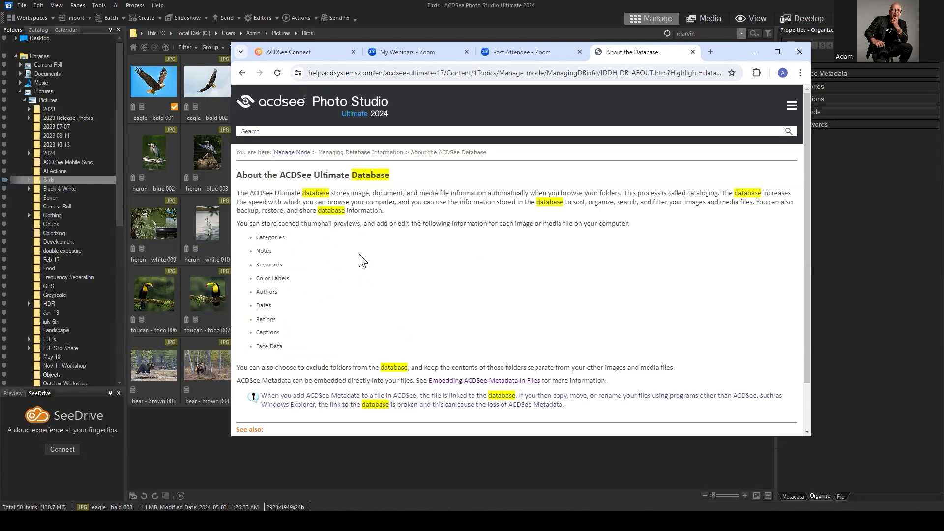
pyautogui.click(754, 51)
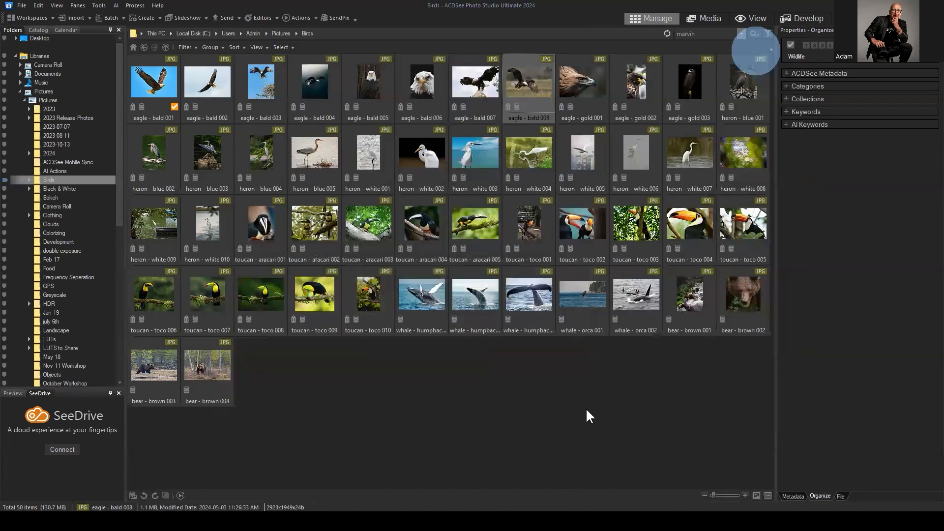
pyautogui.click(585, 407)
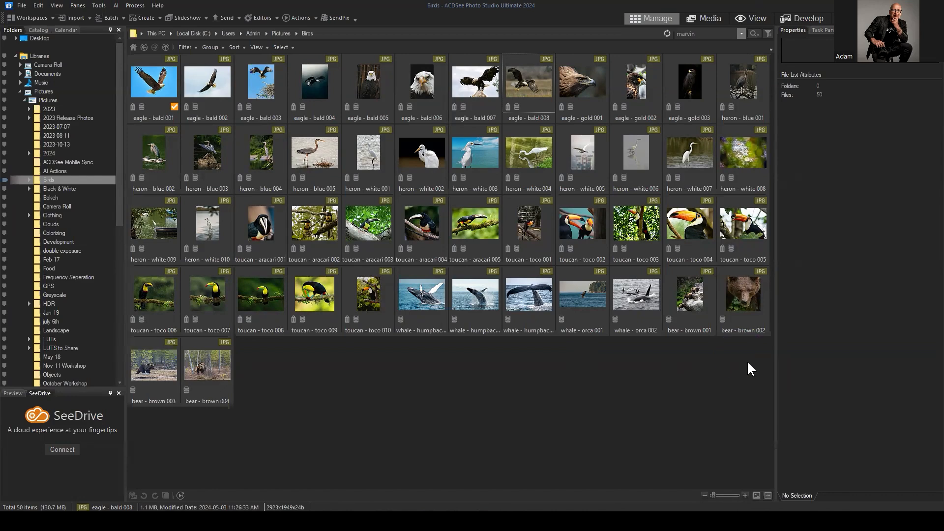
pyautogui.moveTo(748, 360); pyautogui.dragTo(147, 82)
pyautogui.click(462, 372)
pyautogui.click(479, 362)
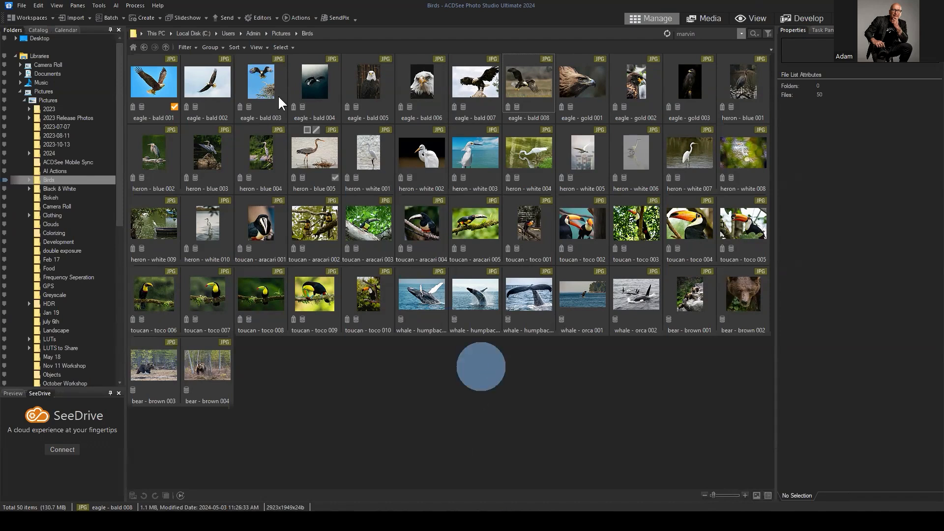
# Expand the catalog's keyword list and show the photos tagged with the Bird keyword under Animal
pyautogui.click(37, 30)
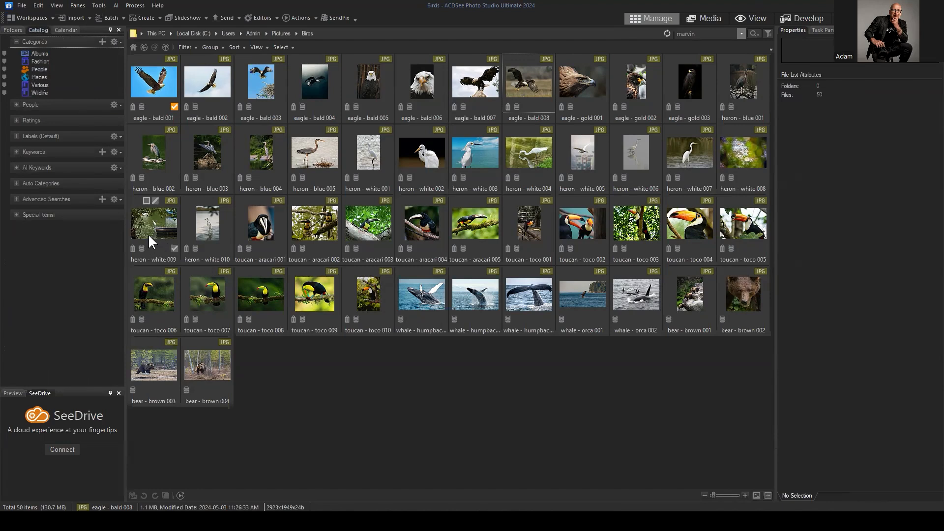
pyautogui.click(13, 150)
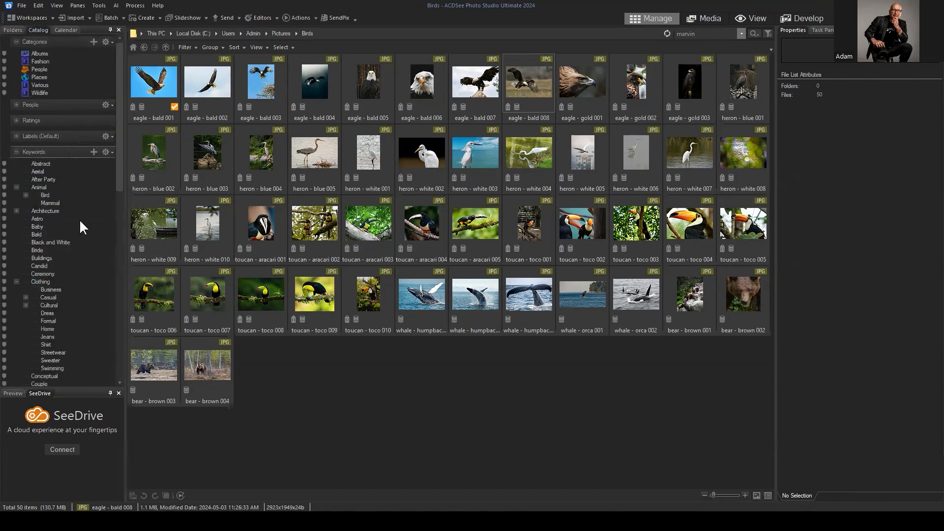
pyautogui.scroll(-1, 79, 216)
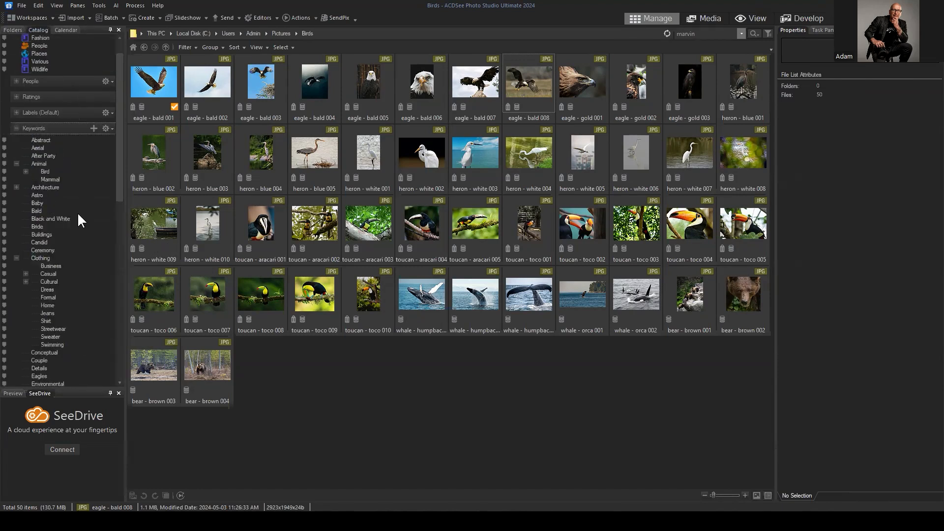
pyautogui.click(47, 171)
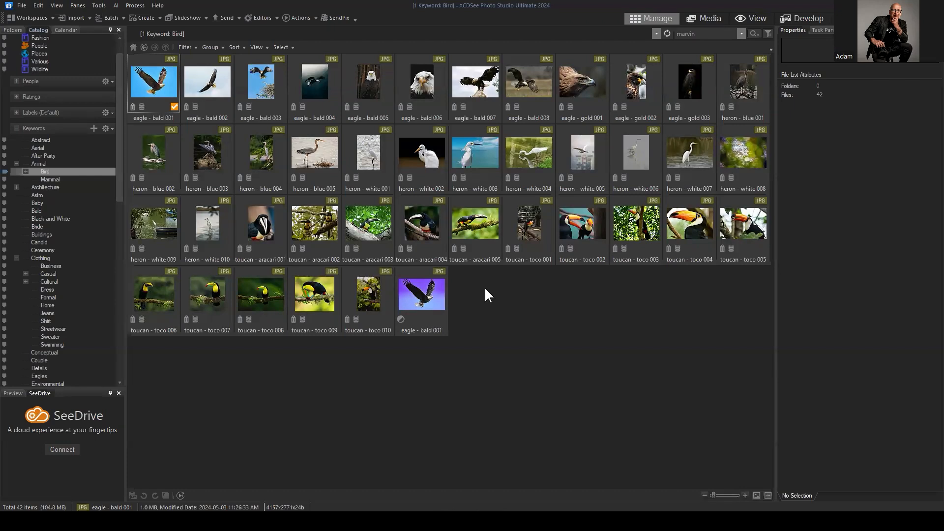
pyautogui.scroll(1, 57, 150)
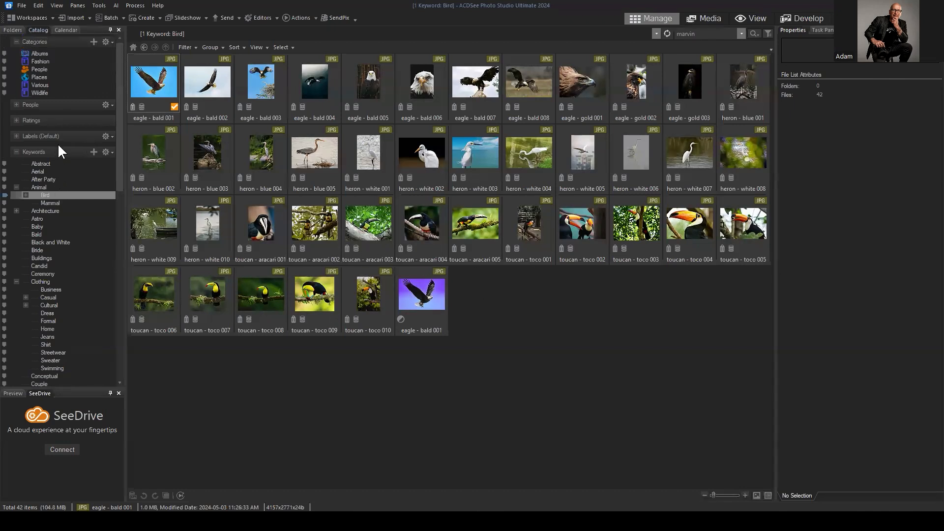
# Collapse the keyword list, expand the colour labels, and assign the Red label to heron - blue 005 through heron - white 003
pyautogui.click(17, 152)
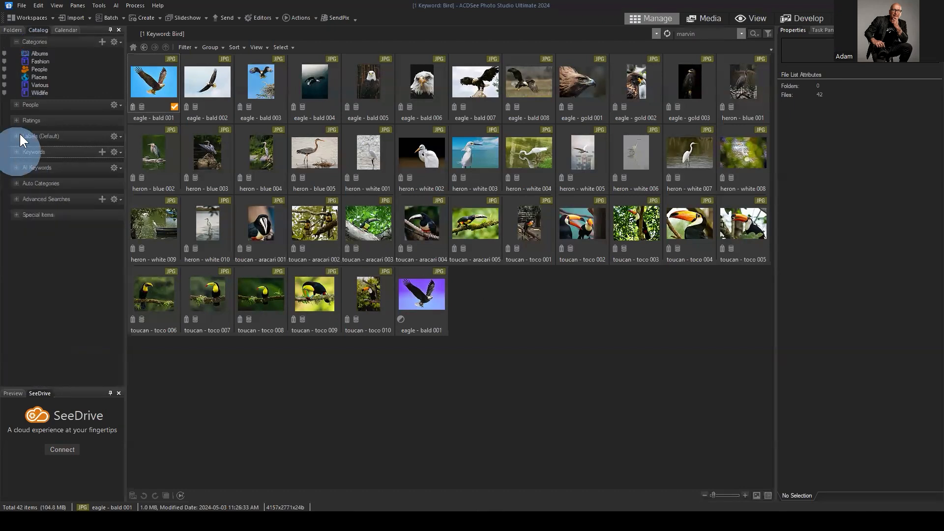
pyautogui.click(16, 136)
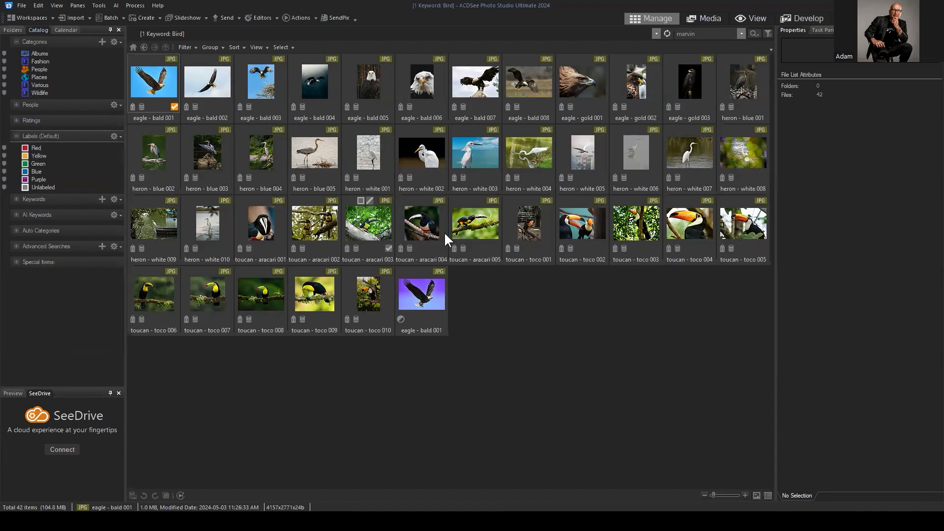
pyautogui.click(317, 156)
pyautogui.keyDown('shift'); pyautogui.click(481, 156); pyautogui.keyUp('shift')
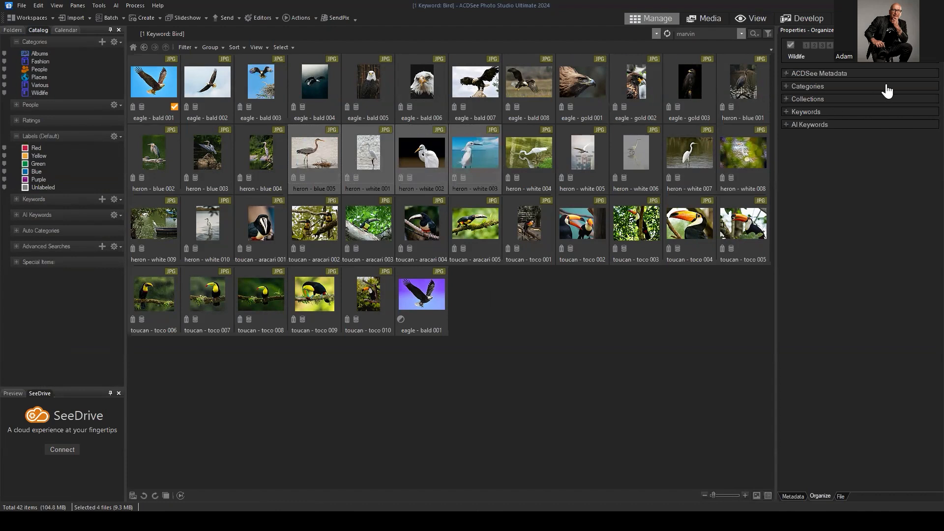
pyautogui.hotkey('alt', '1')
pyautogui.click(547, 306)
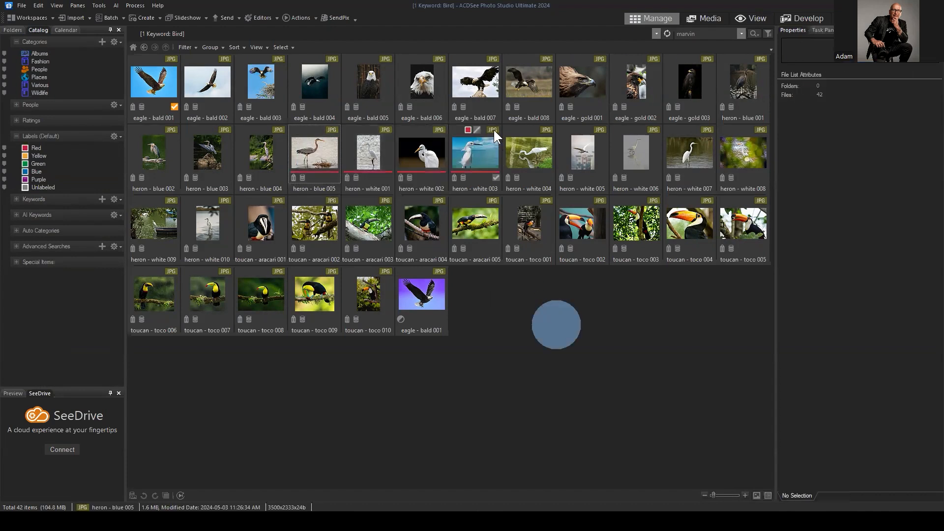
# Show all catalog photos labelled Red and give heron - blue 005 a rating of 5
pyautogui.click(37, 146)
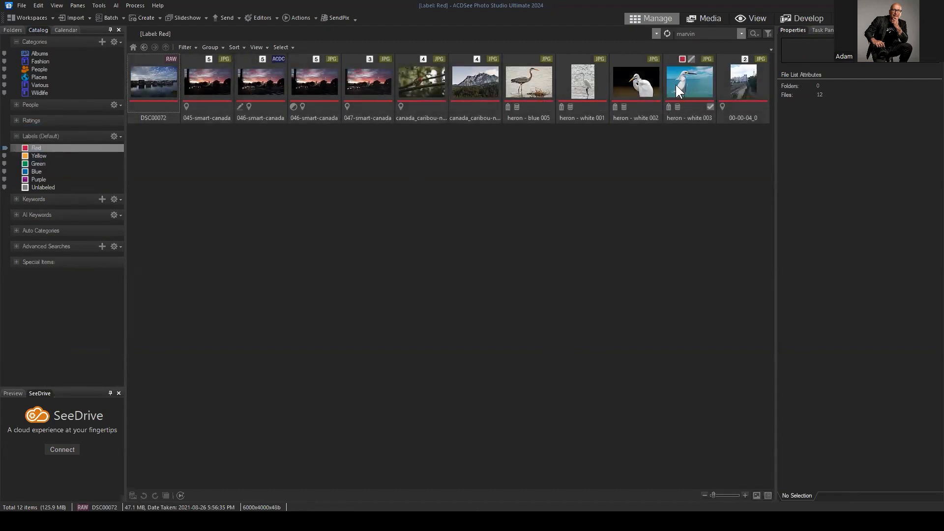
pyautogui.moveTo(481, 155); pyautogui.dragTo(145, 78)
pyautogui.click(344, 144)
pyautogui.moveTo(522, 146); pyautogui.dragTo(676, 174)
pyautogui.click(675, 171)
pyautogui.click(535, 82)
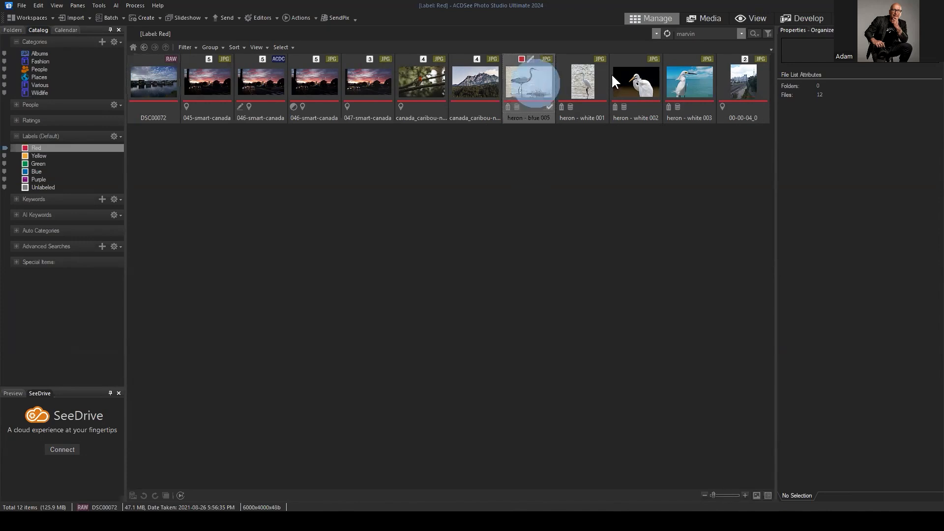
pyautogui.hotkey('ctrl', '5')
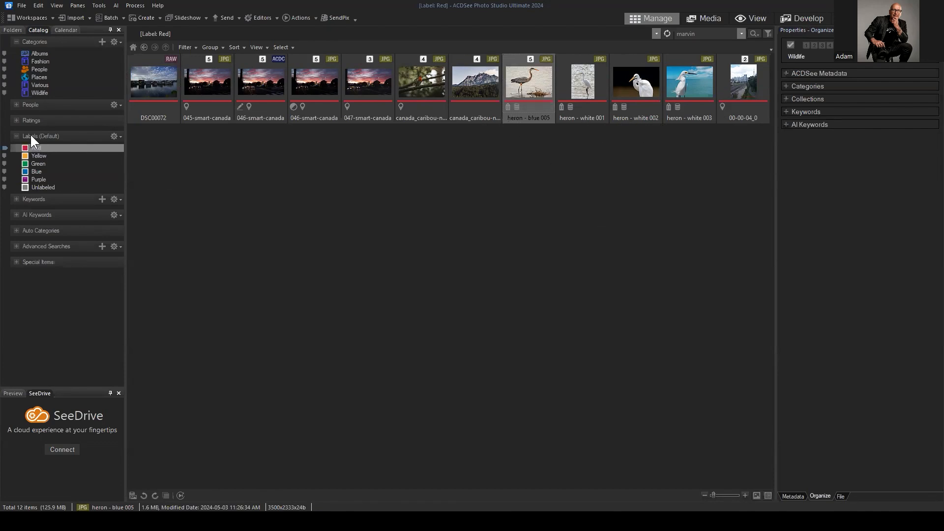
# Expand the catalog's ratings, collapse the colour labels, and browse all photos rated Five
pyautogui.click(21, 122)
pyautogui.click(17, 183)
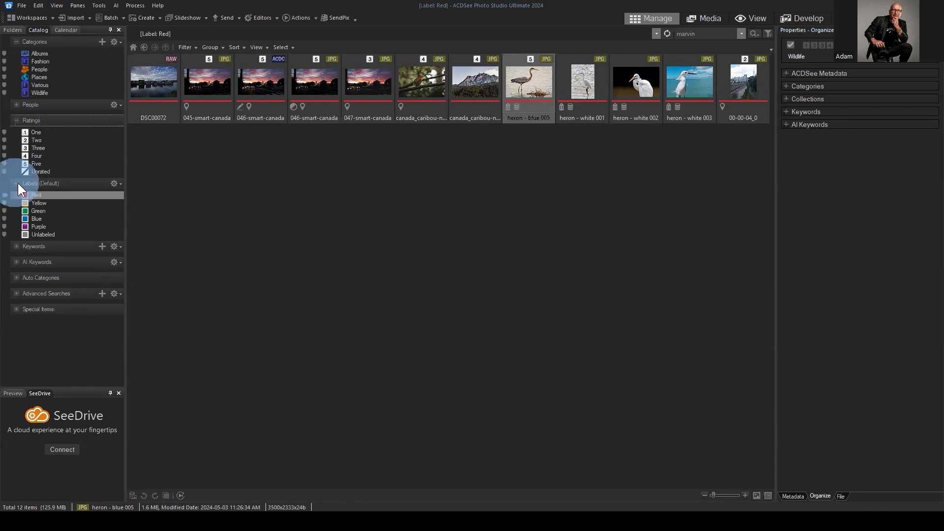
pyautogui.click(17, 184)
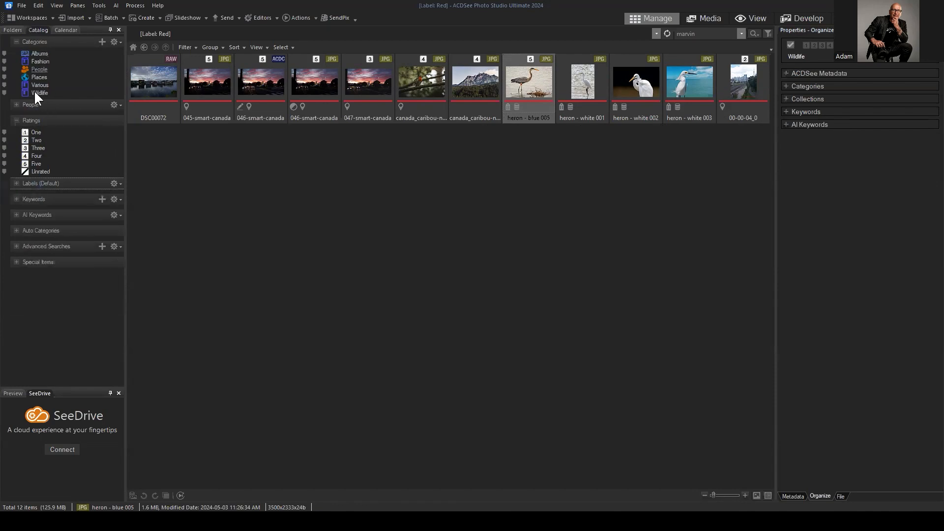
pyautogui.click(37, 163)
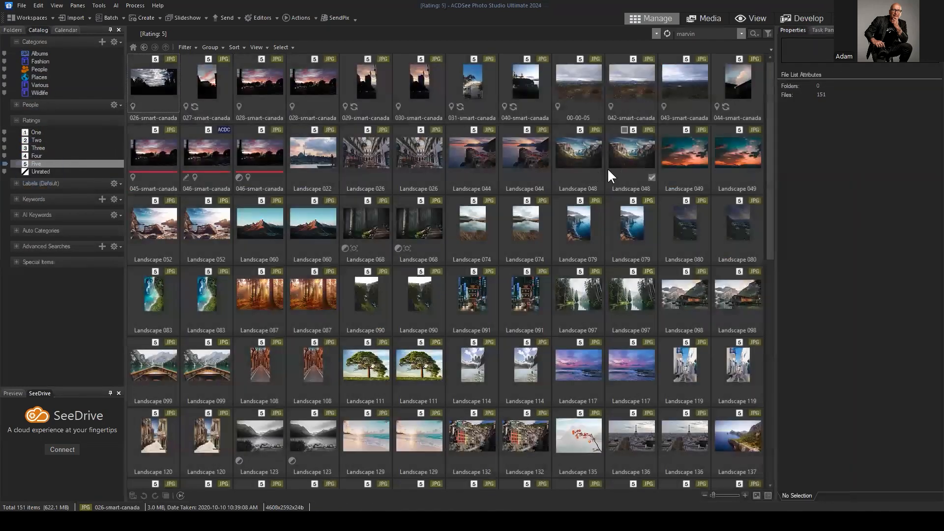
pyautogui.scroll(-10, 593, 168)
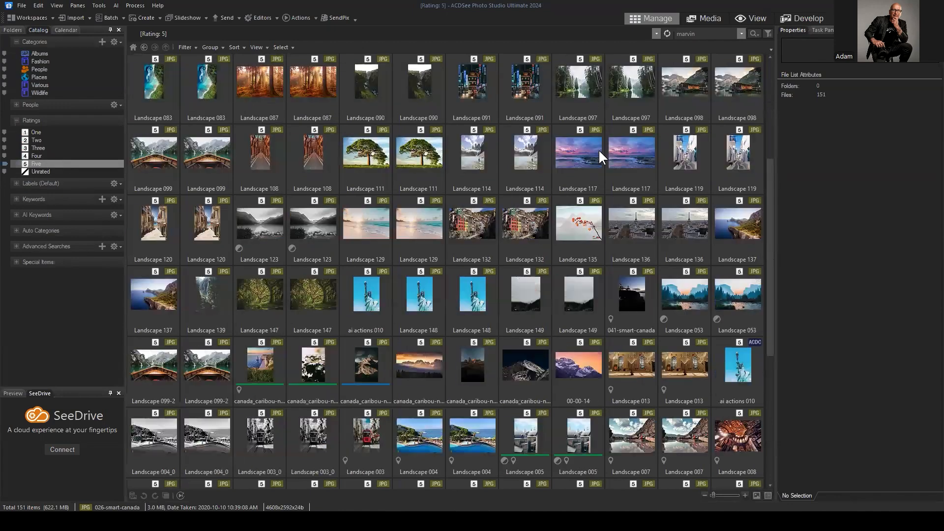
pyautogui.scroll(6, 588, 413)
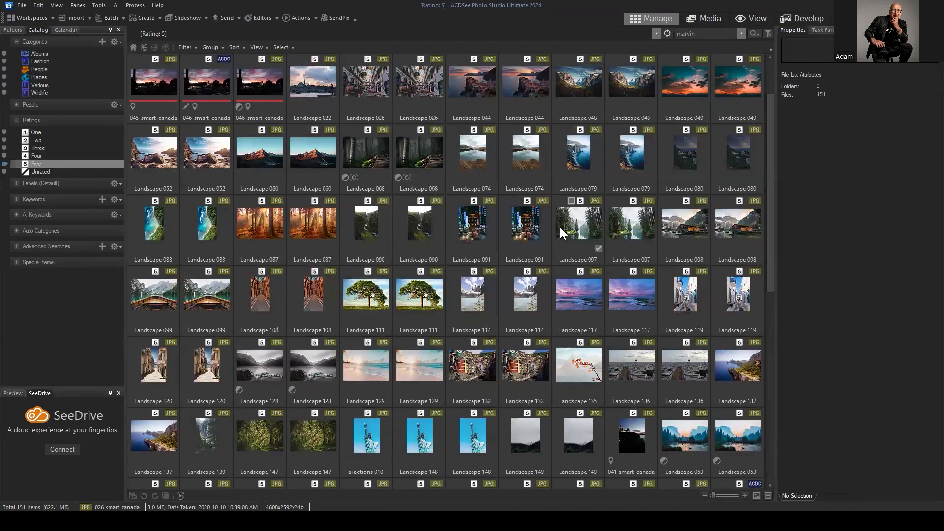
pyautogui.scroll(-4, 559, 225)
pyautogui.scroll(-2, 523, 264)
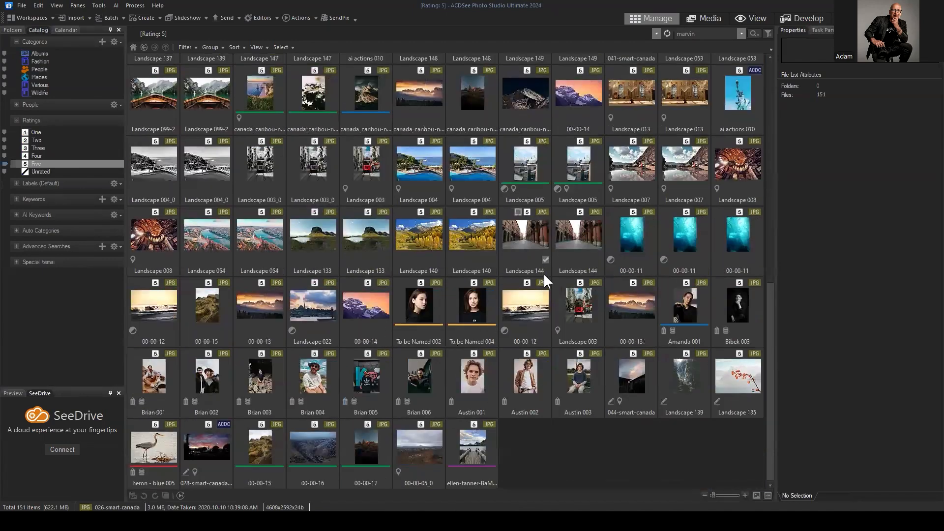
pyautogui.scroll(1, 475, 276)
pyautogui.scroll(6, 477, 285)
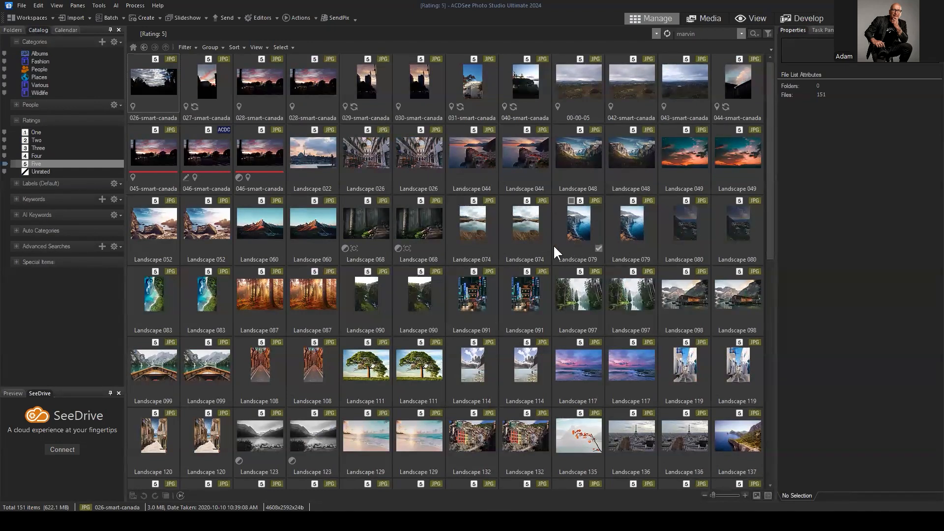
# Select the second Landscape 074 photo and check its folder location in the file properties
pyautogui.click(527, 214)
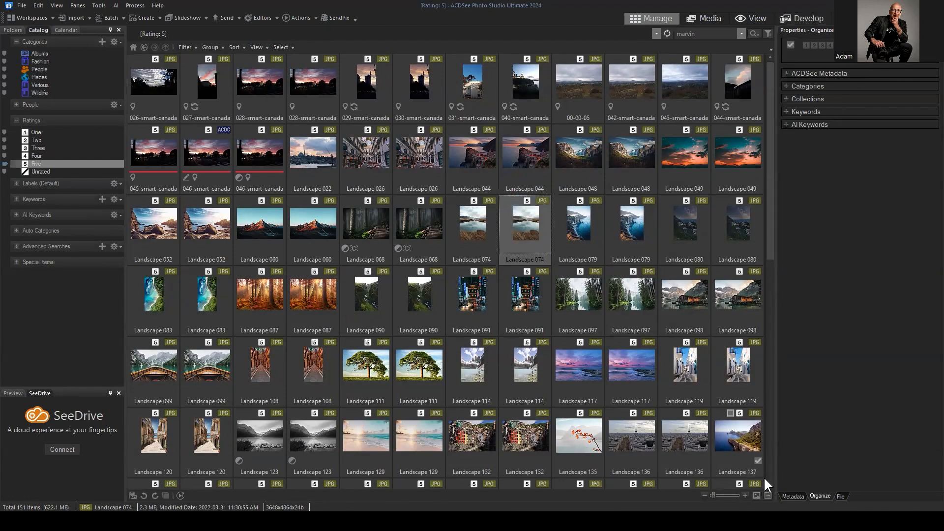
pyautogui.click(796, 496)
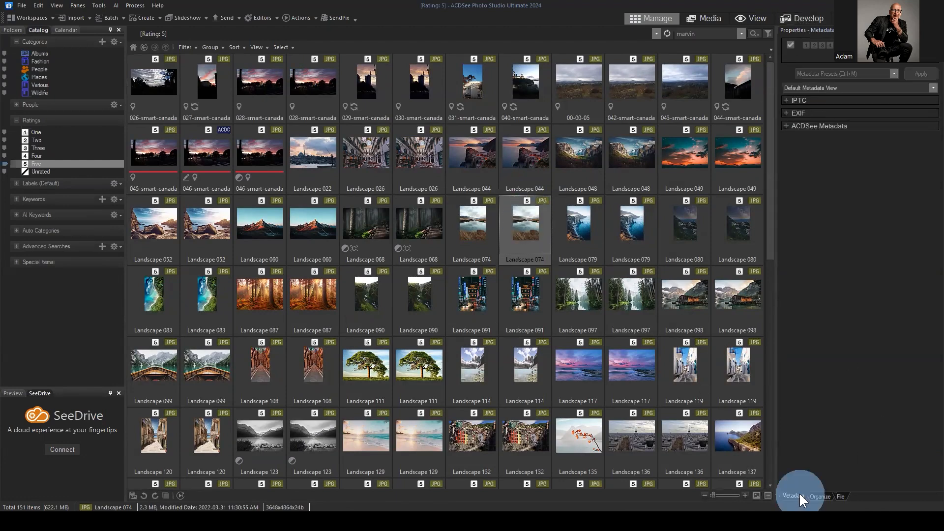
pyautogui.click(840, 497)
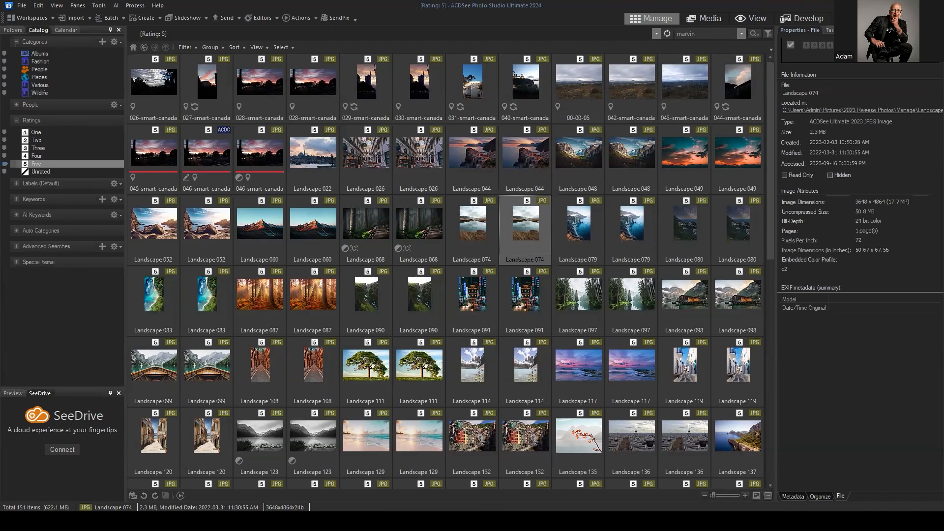
pyautogui.click(782, 101)
# Check the folder locations of Landscape 148 and one of the five-star portraits for comparison
pyautogui.scroll(-5, 437, 265)
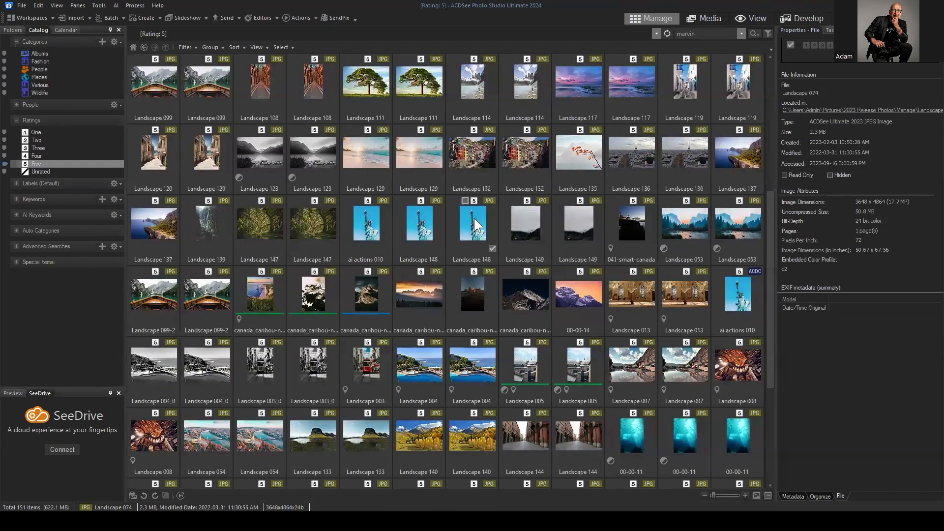
pyautogui.click(422, 221)
pyautogui.scroll(-3, 479, 210)
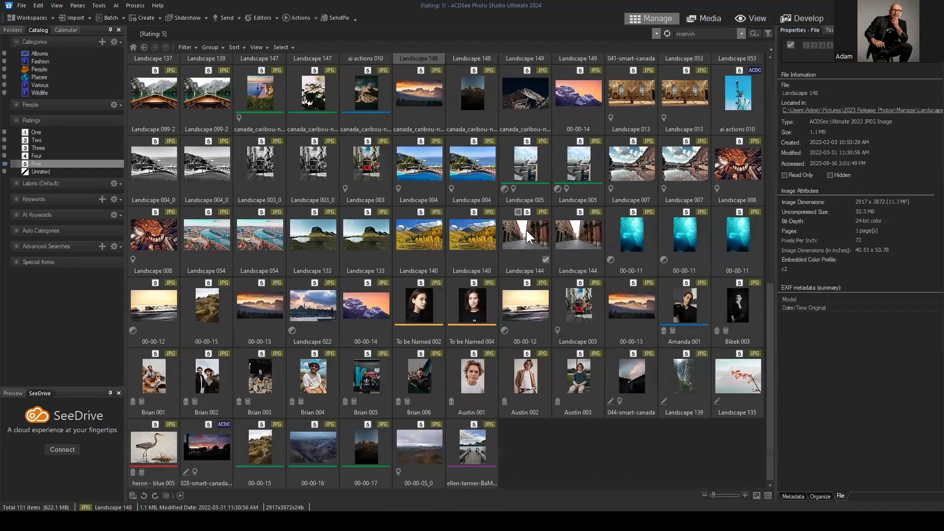
pyautogui.click(471, 376)
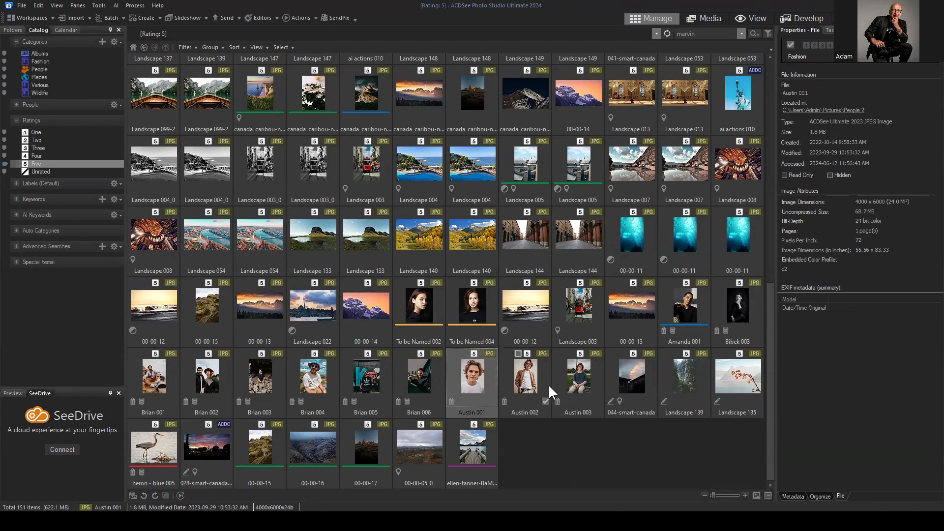
pyautogui.scroll(7, 548, 384)
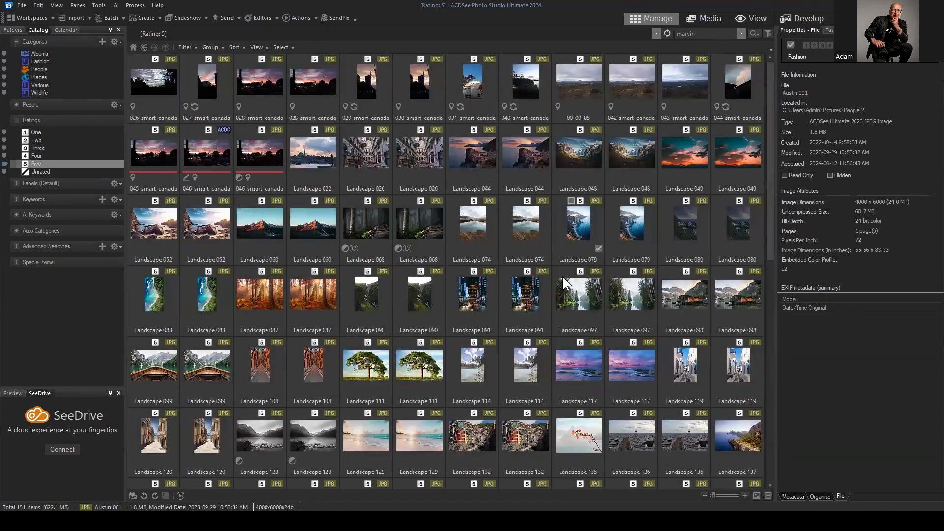
pyautogui.scroll(-8, 541, 224)
pyautogui.scroll(5, 541, 226)
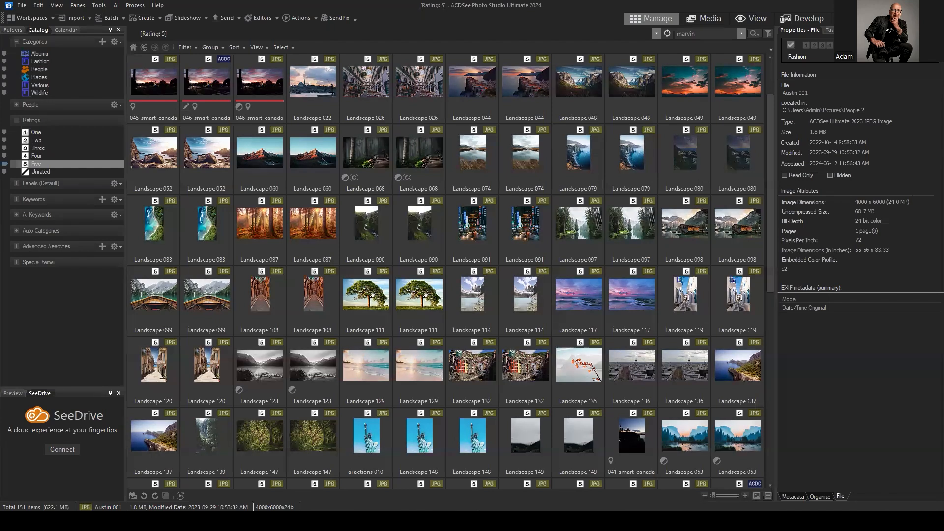
pyautogui.moveTo(770, 136); pyautogui.dragTo(744, 128)
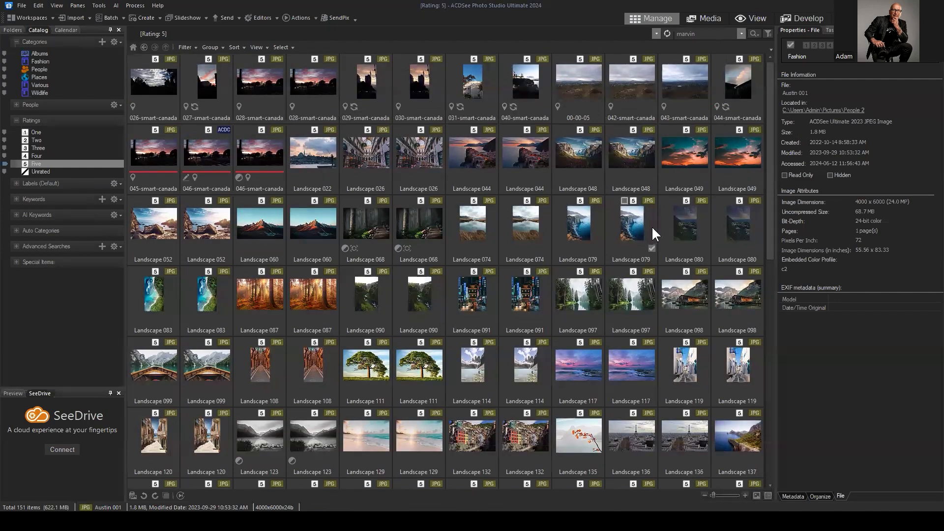
pyautogui.scroll(-4, 651, 225)
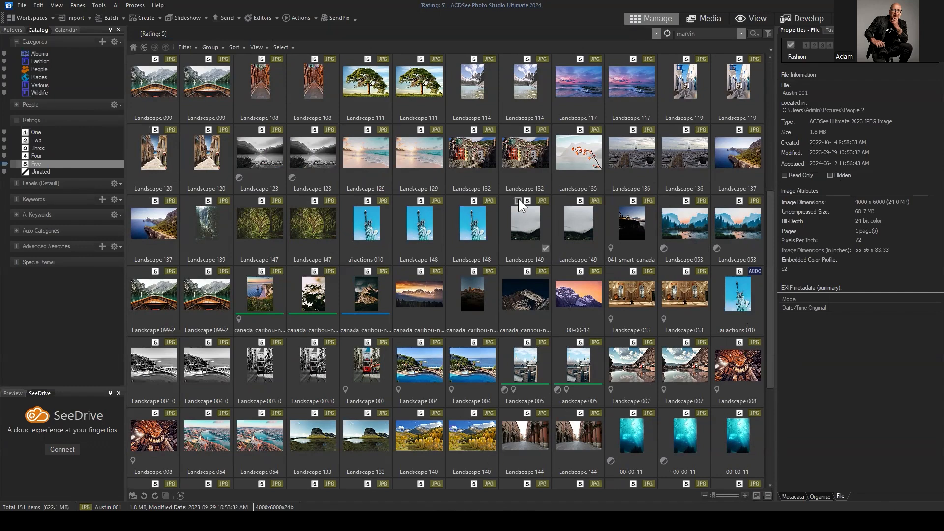
pyautogui.scroll(4, 518, 198)
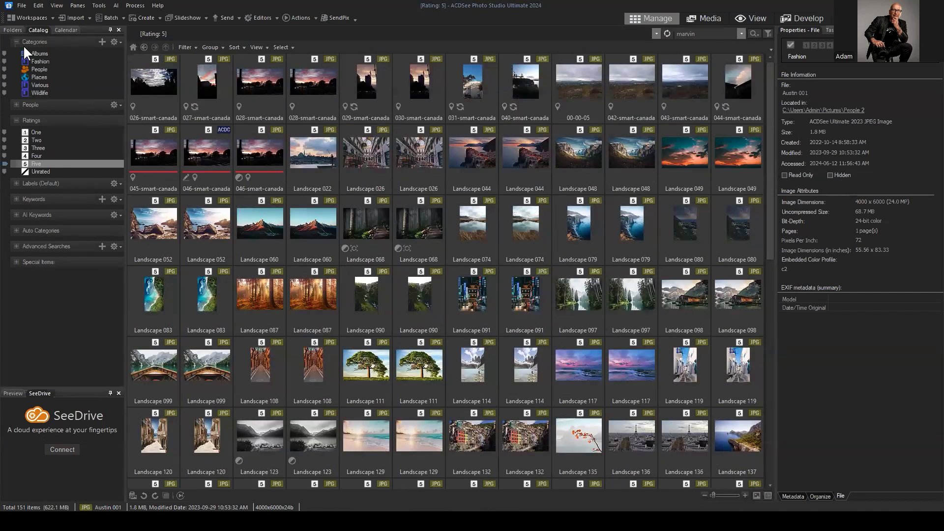
# Return to the folder tree, open the Pictures folder, and browse its Landscape subfolder
pyautogui.click(13, 30)
pyautogui.click(48, 91)
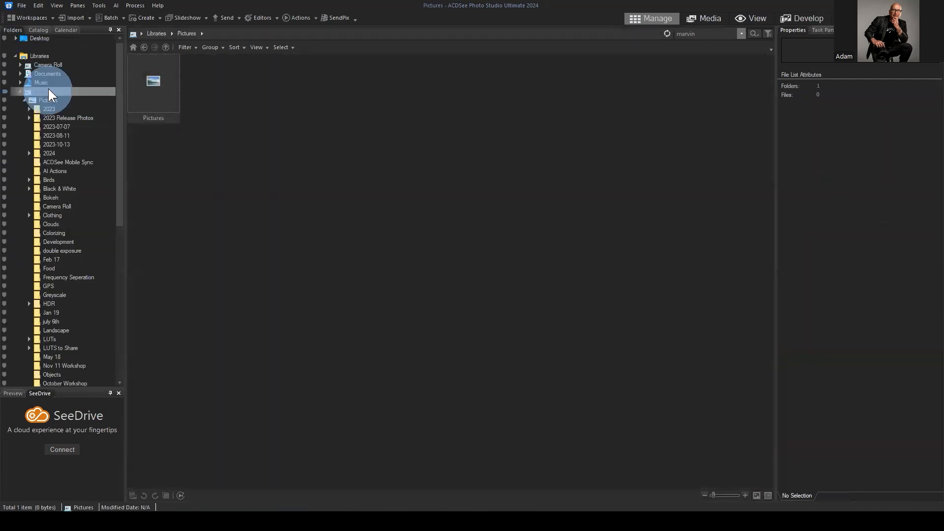
pyautogui.doubleClick(142, 74)
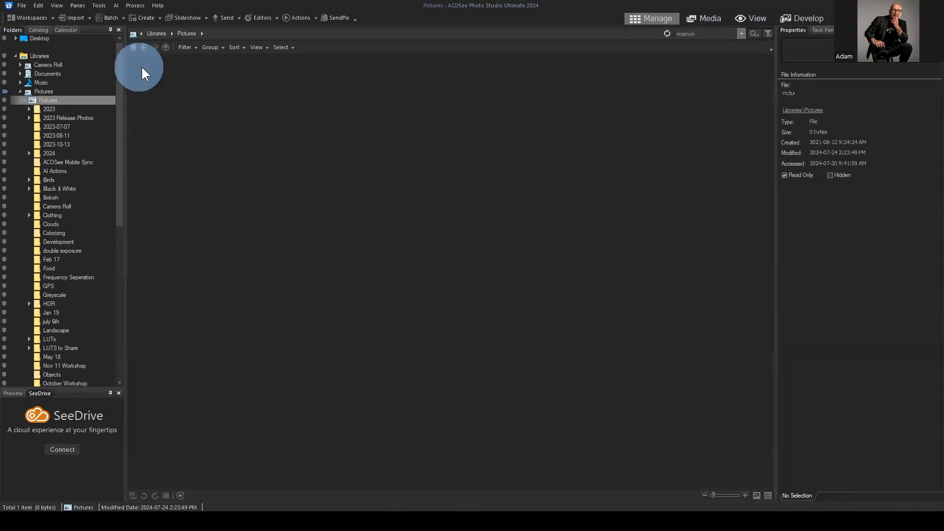
pyautogui.click(659, 426)
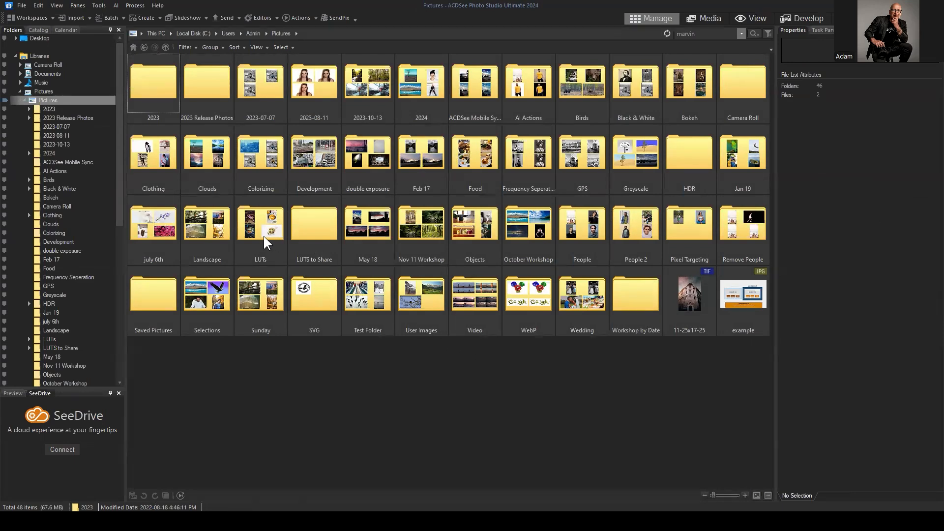
pyautogui.doubleClick(209, 224)
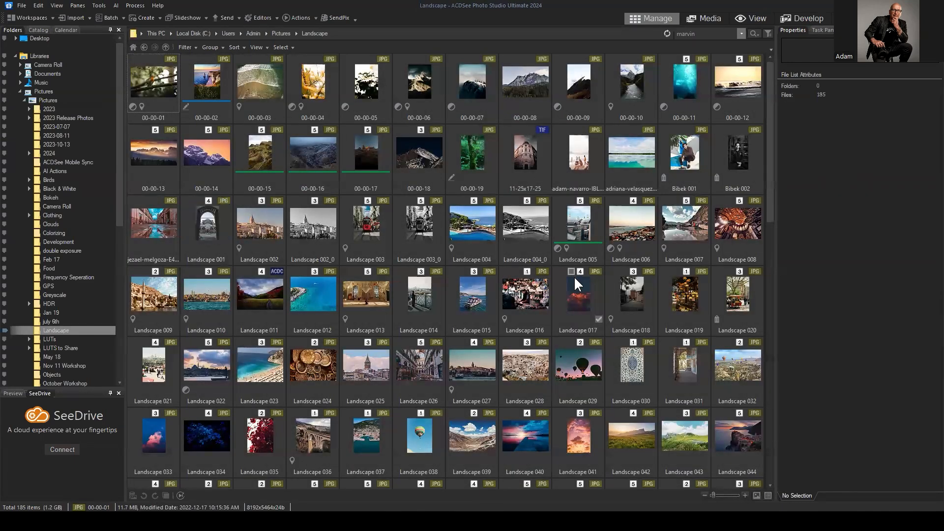
pyautogui.scroll(-3, 541, 182)
pyautogui.scroll(3, 541, 181)
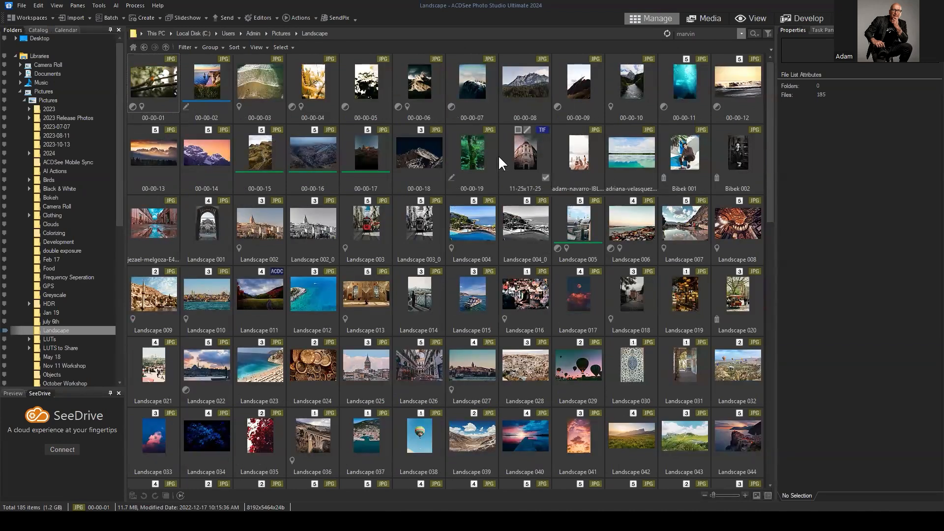
# Select photo 00-00-19, display the Landscape folder in Filmstrip view, and look along the strip of images
pyautogui.click(459, 163)
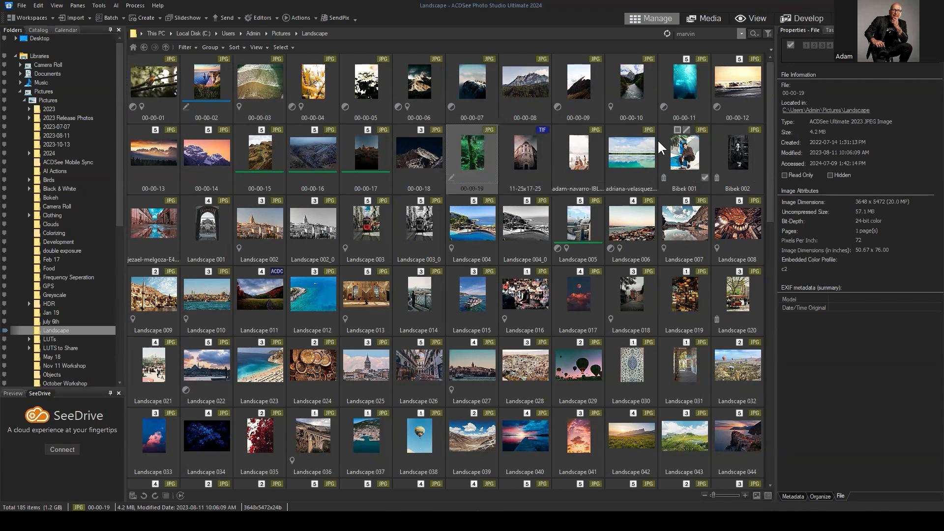
pyautogui.click(256, 48)
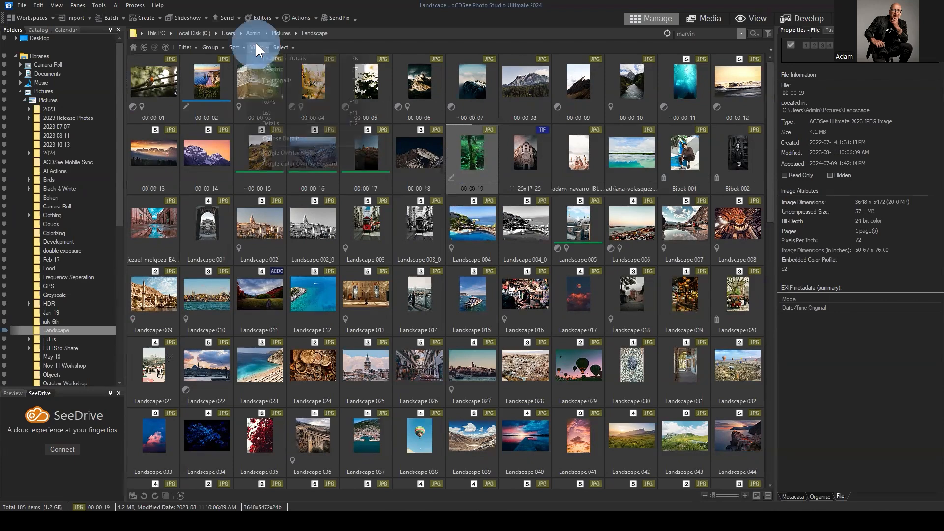
pyautogui.click(272, 70)
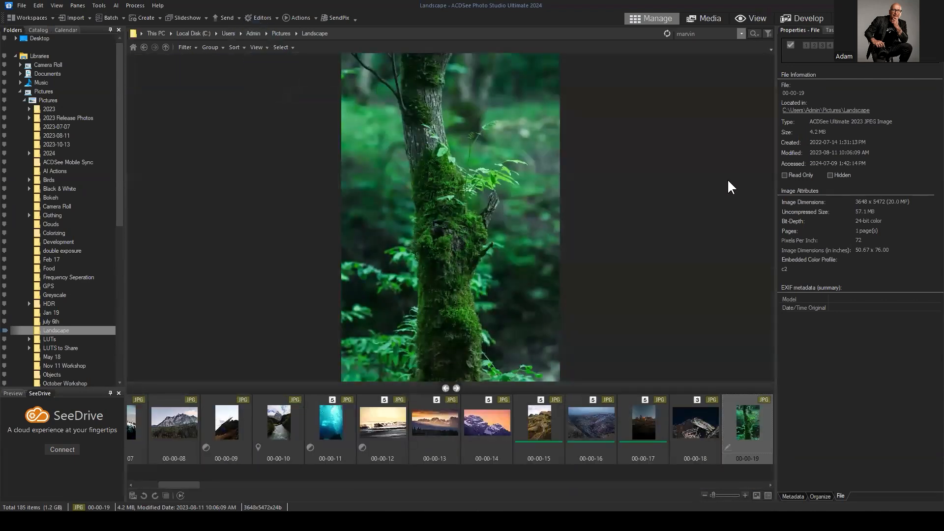
pyautogui.scroll(-5, 525, 433)
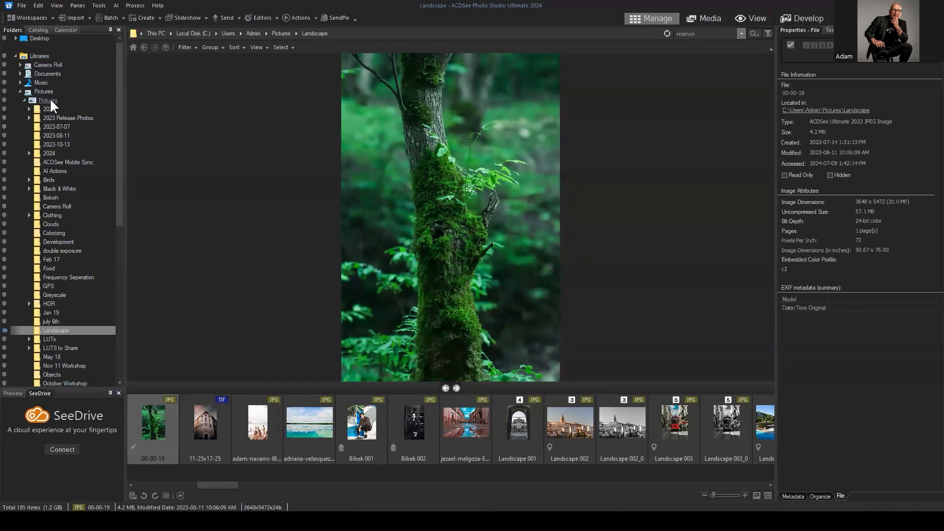
# Switch from the folder tree back to the catalog's categories, ratings and keywords
pyautogui.click(120, 58)
pyautogui.moveTo(122, 63); pyautogui.dragTo(119, 40)
pyautogui.click(38, 31)
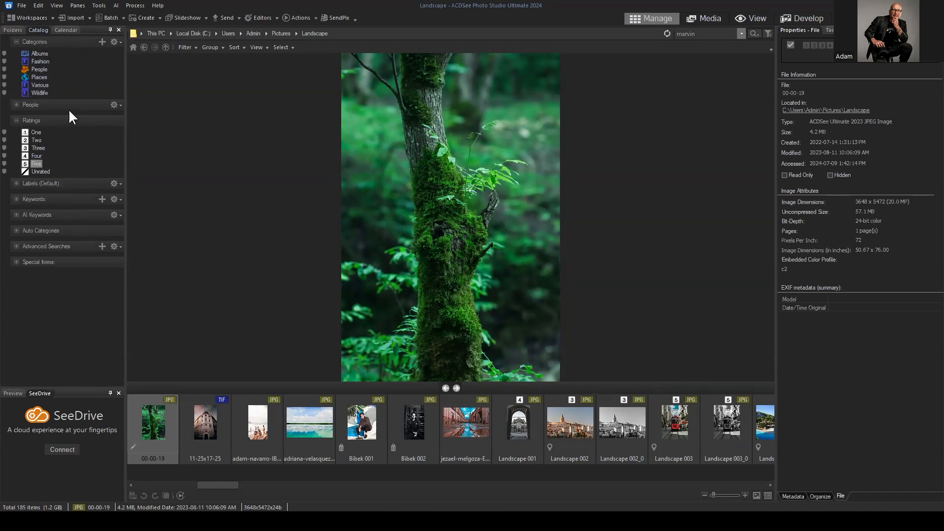
# Alternate between the folder tree and the catalog to compare the two views, finishing on the catalog
pyautogui.click(13, 30)
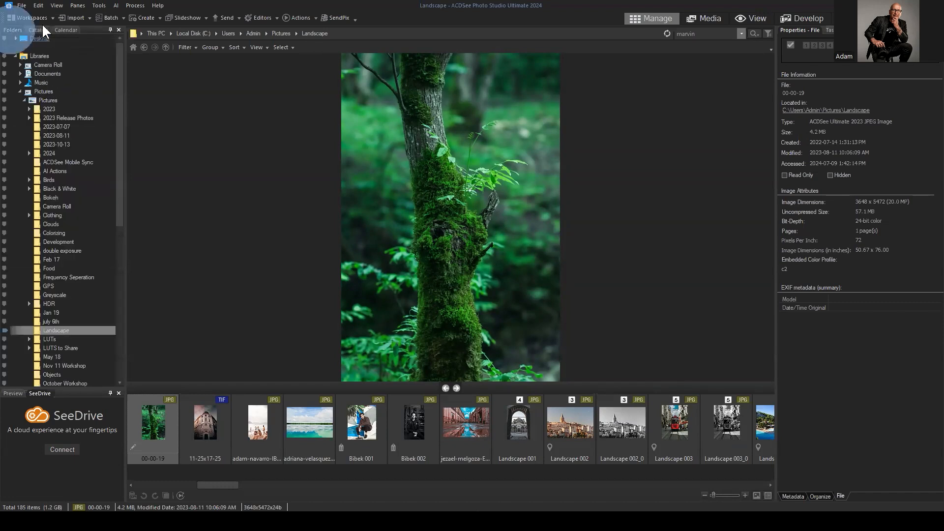
pyautogui.click(38, 30)
pyautogui.click(13, 29)
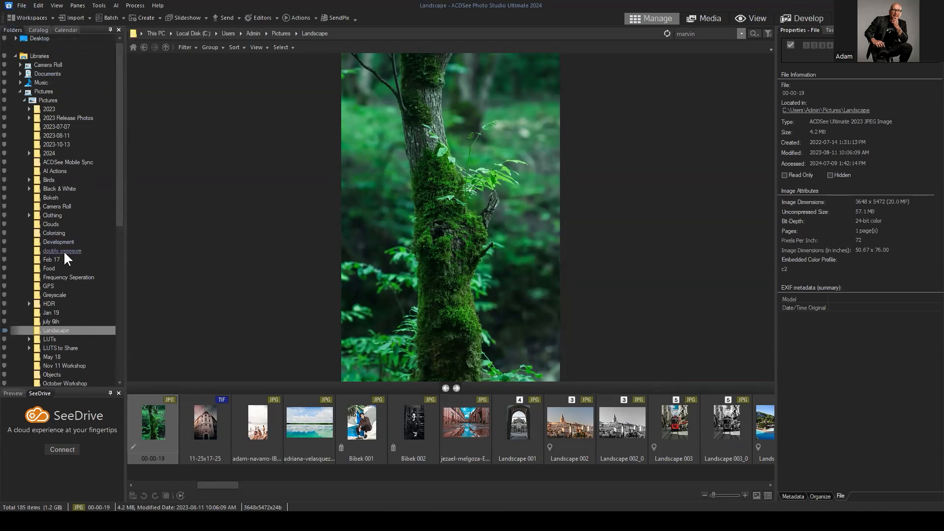
pyautogui.click(33, 31)
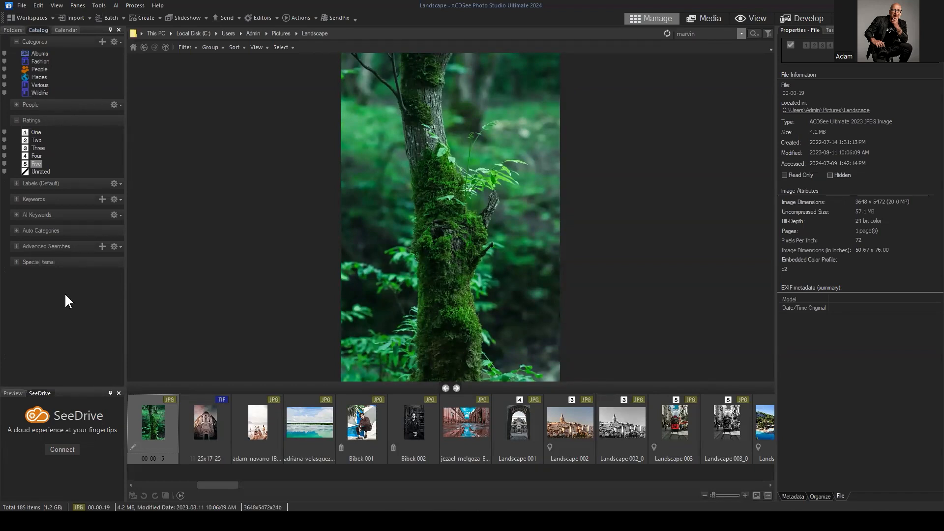
# Collapse the catalog's Categories and Ratings groups, expand the Keywords group, and look over its keywords
pyautogui.click(16, 42)
pyautogui.click(15, 73)
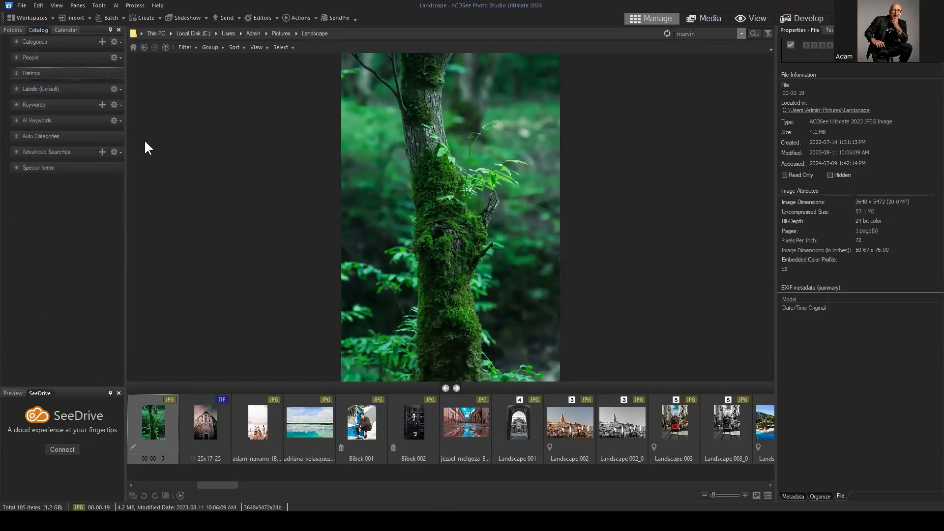
pyautogui.click(16, 41)
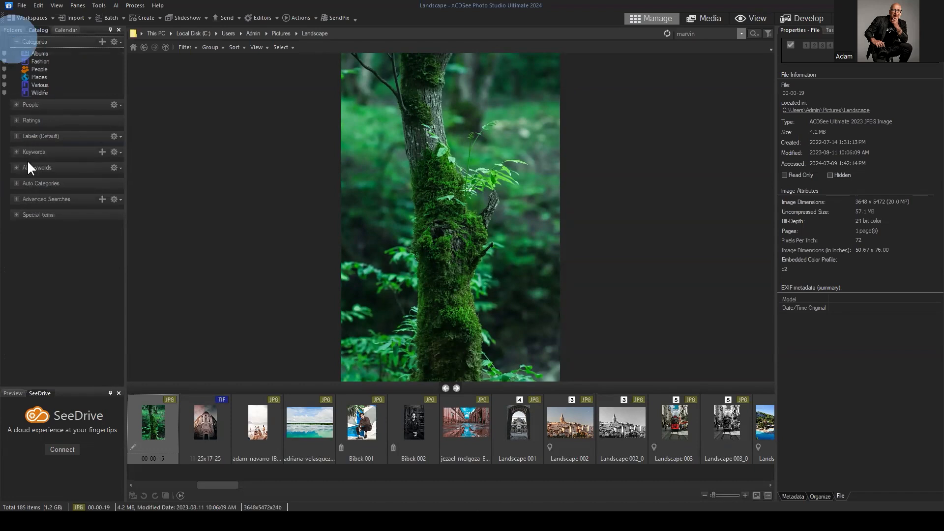
pyautogui.click(14, 151)
pyautogui.scroll(5, 48, 117)
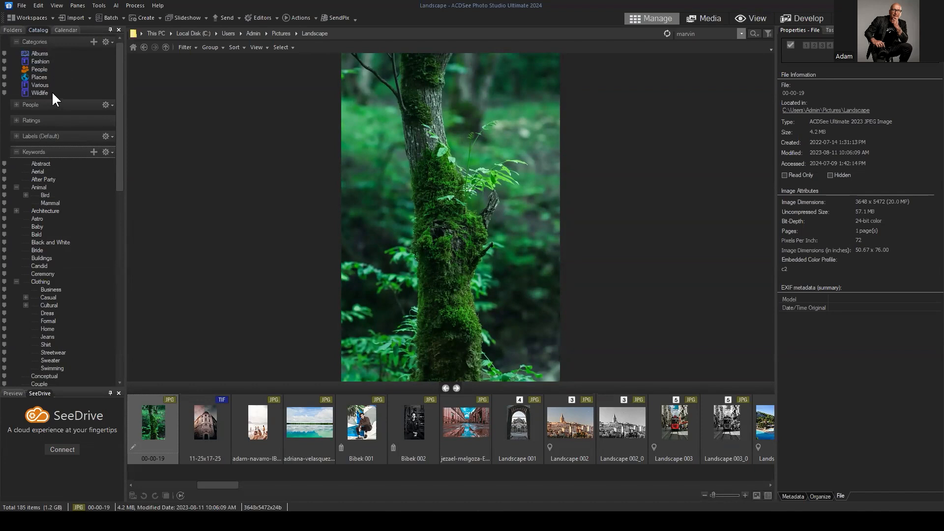
pyautogui.click(18, 39)
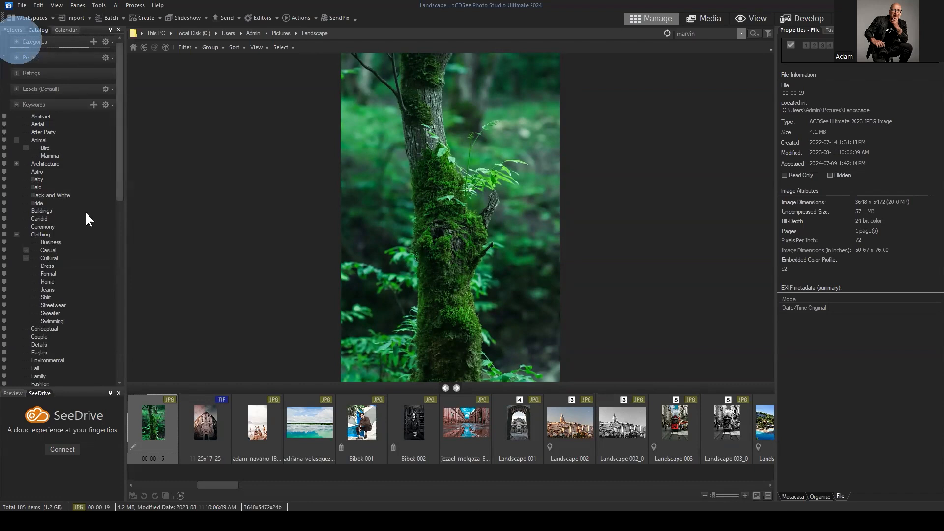
pyautogui.scroll(-2, 66, 137)
pyautogui.scroll(2, 69, 113)
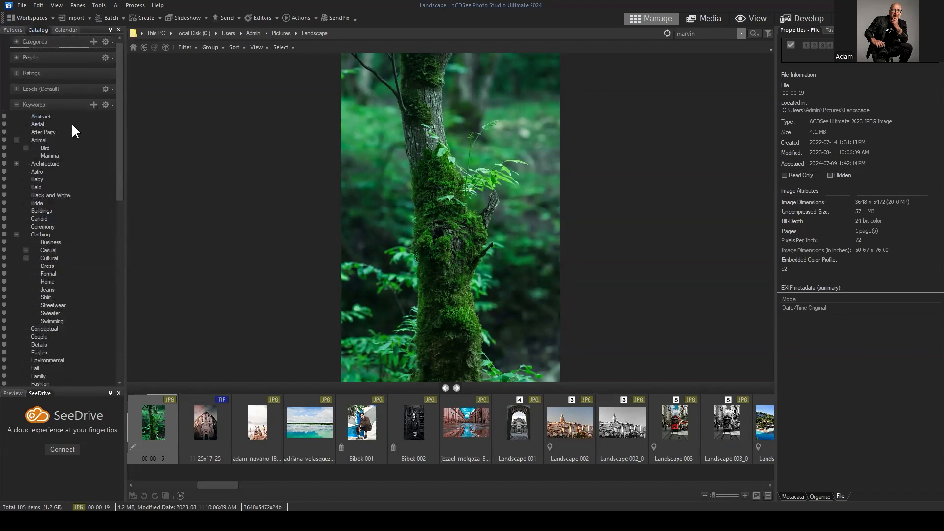
# Collapse the Keywords group and check the top-level entries of the AI Keywords group before collapsing it too
pyautogui.click(19, 105)
pyautogui.click(14, 120)
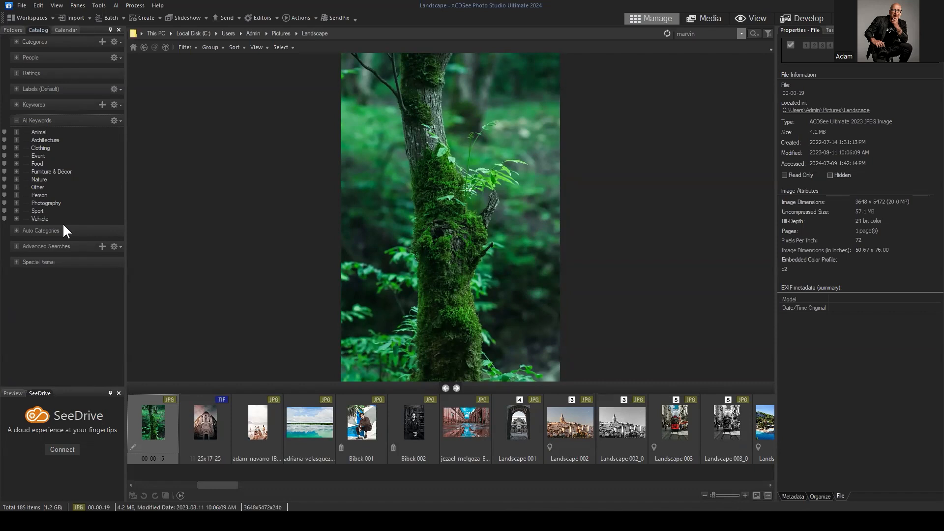
pyautogui.click(17, 120)
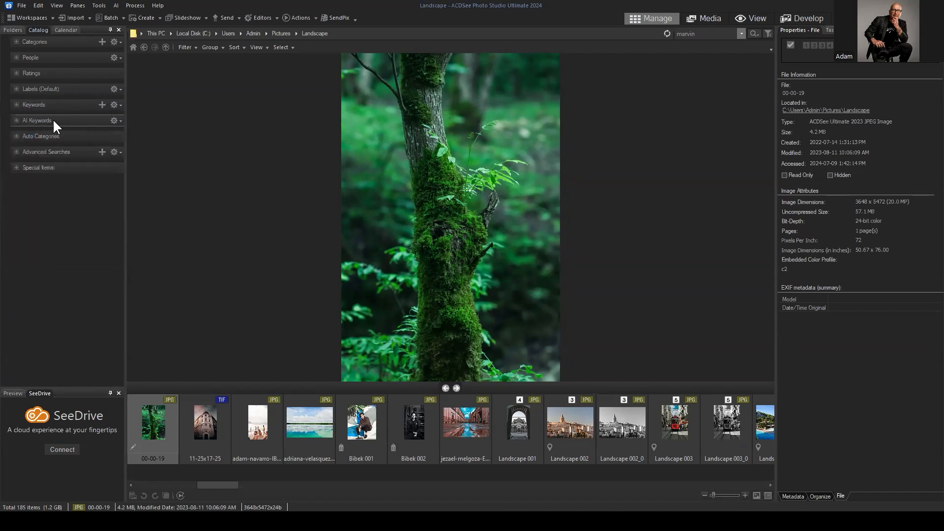
# Reopen the Keywords group and look through the full list of custom keywords
pyautogui.click(17, 105)
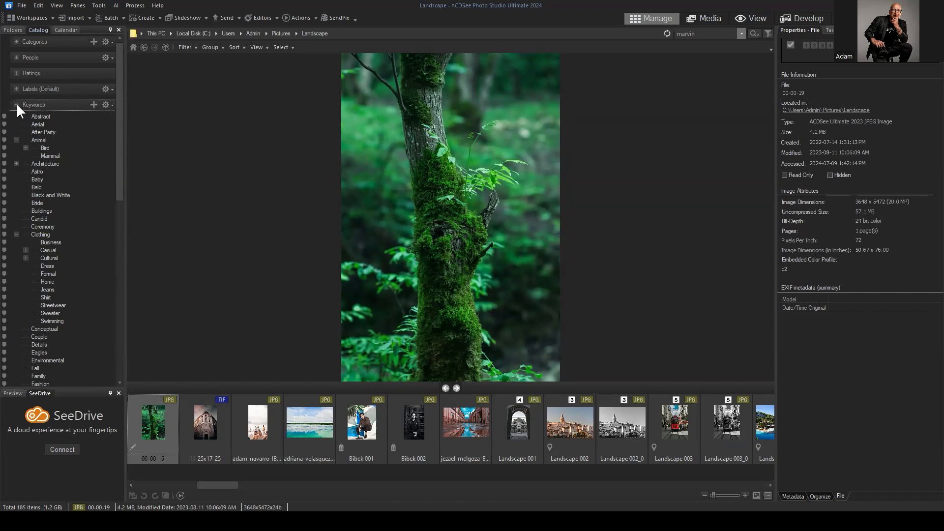
pyautogui.scroll(-14, 64, 108)
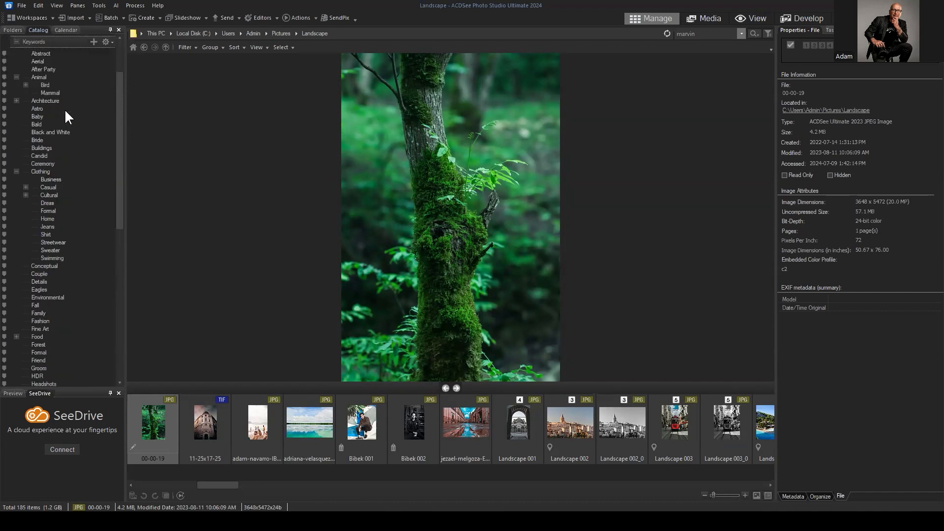
pyautogui.scroll(14, 63, 302)
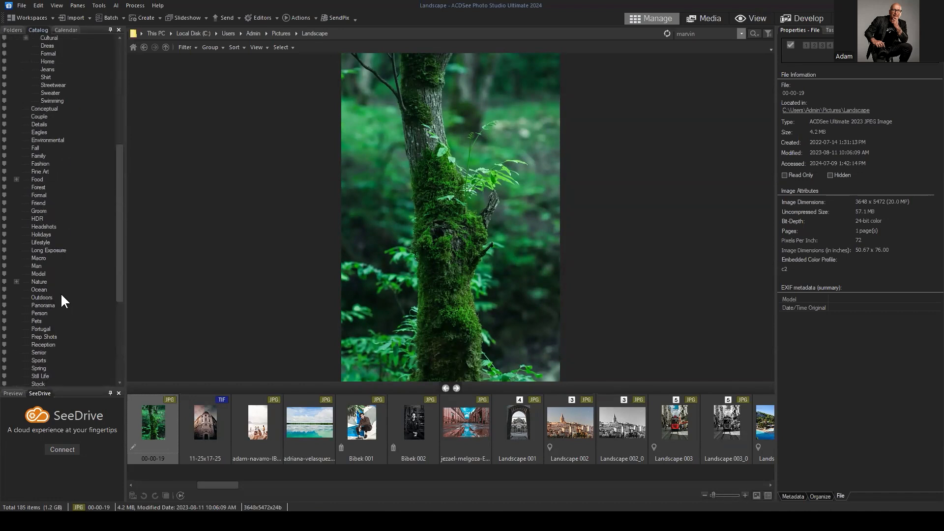
pyautogui.scroll(-2, 46, 125)
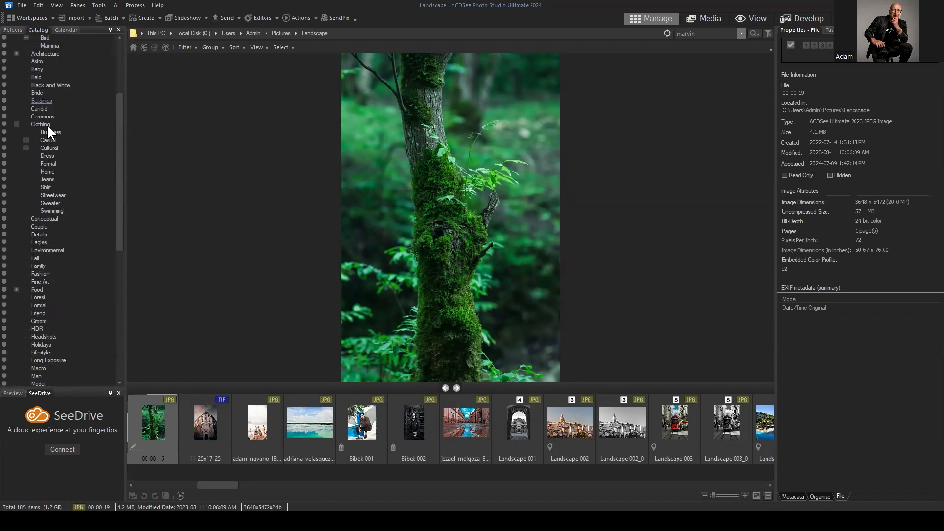
pyautogui.scroll(-2, 35, 149)
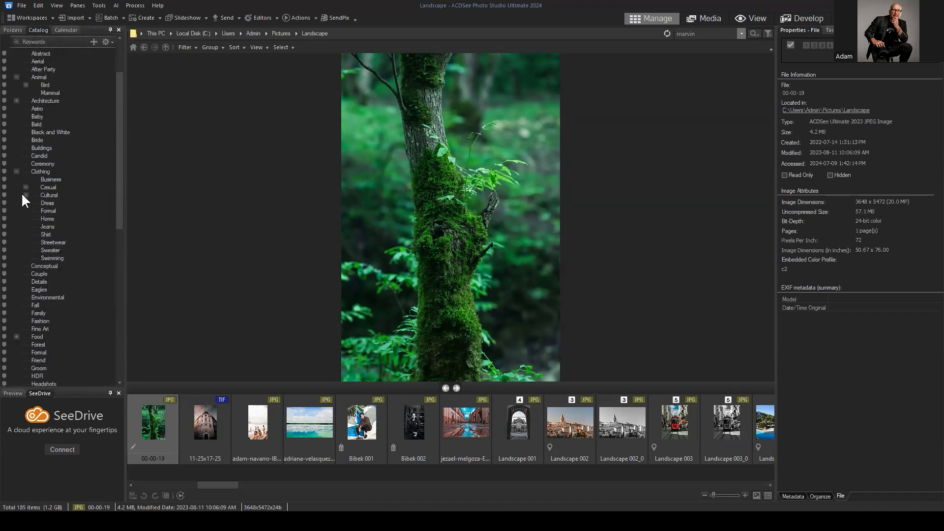
pyautogui.scroll(4, 36, 189)
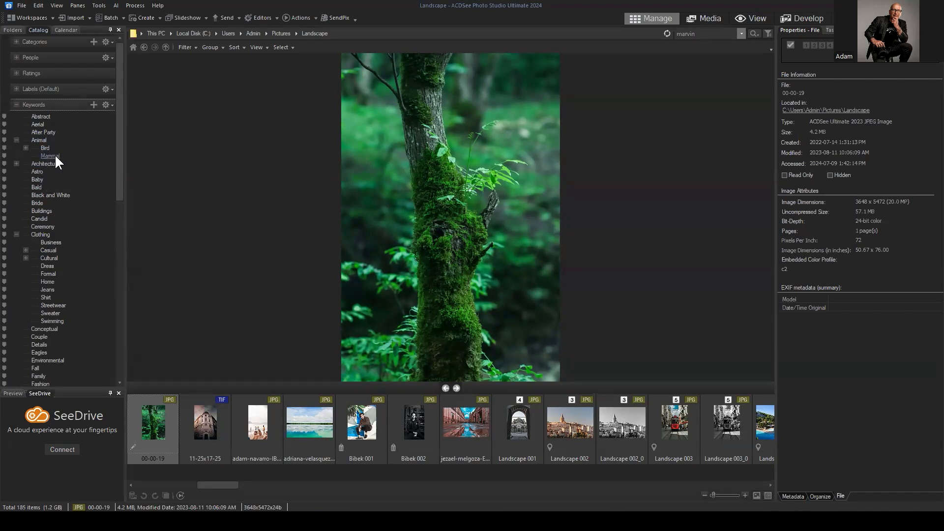
# Inspect the Bird keyword under Animal down to the sub-keywords of Eagle, and collapse the Bird branch
pyautogui.click(26, 147)
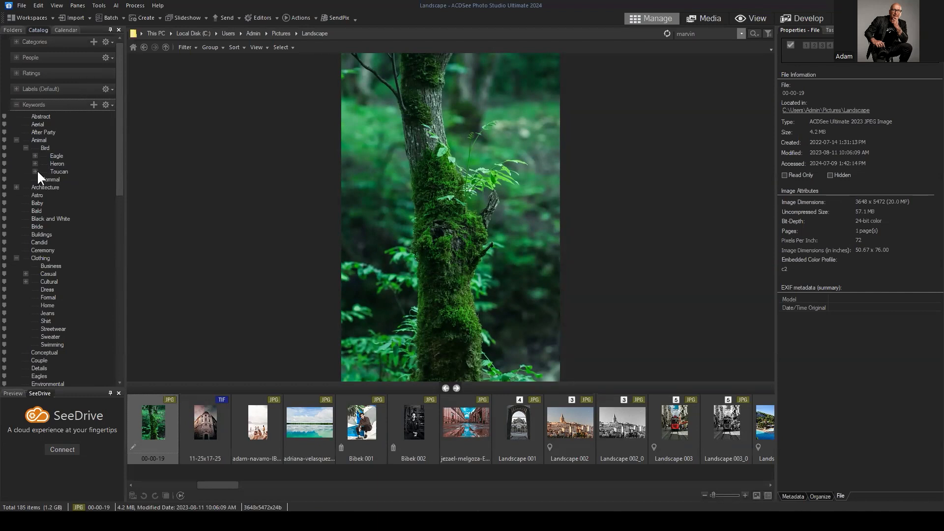
pyautogui.click(34, 155)
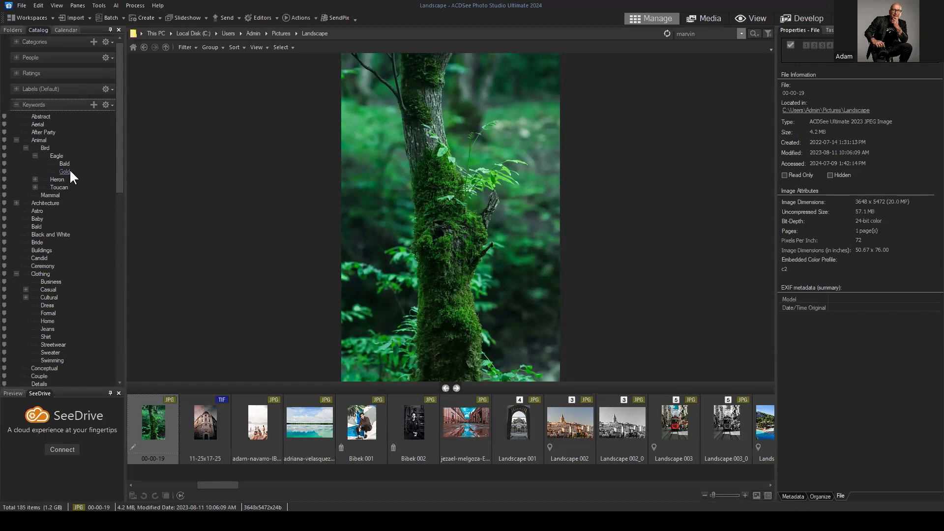
pyautogui.click(35, 155)
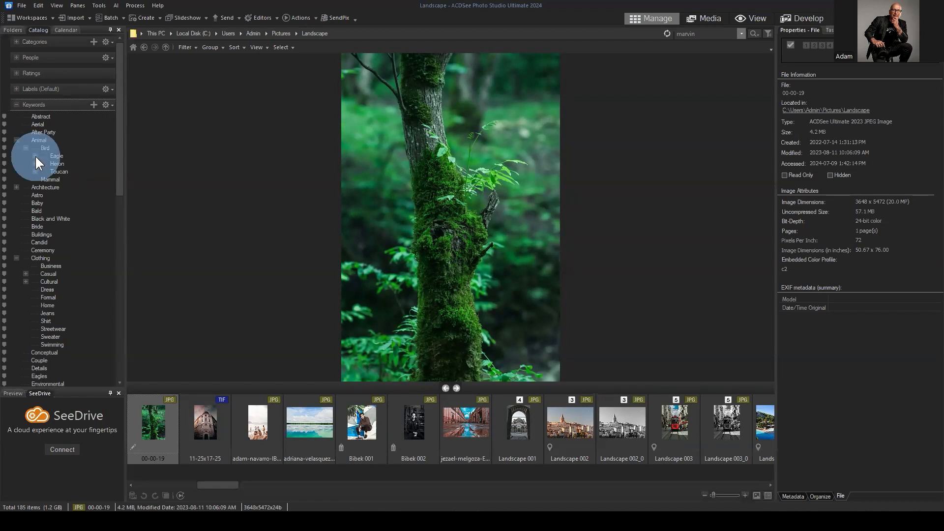
pyautogui.click(26, 148)
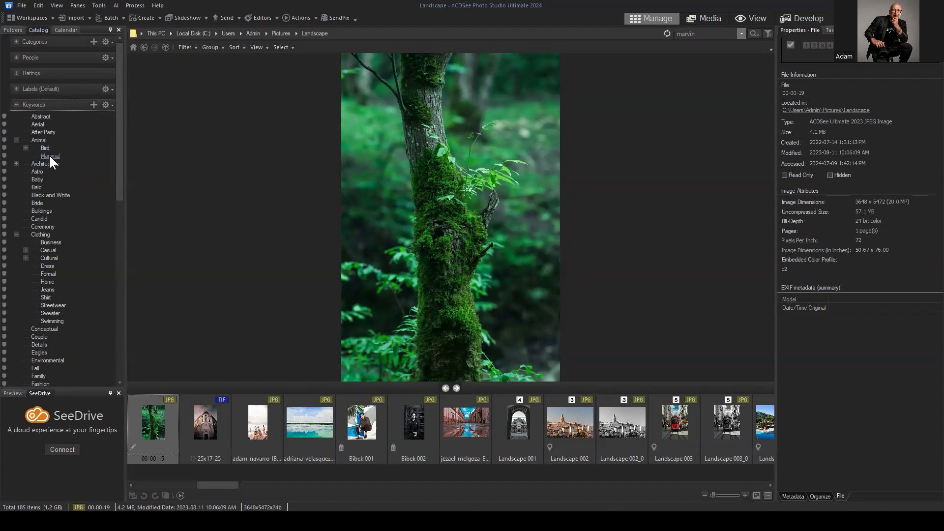
# Examine the sub-keywords of Eagle, Heron and Toucan under Bird, and collapse the whole Animal branch
pyautogui.click(26, 148)
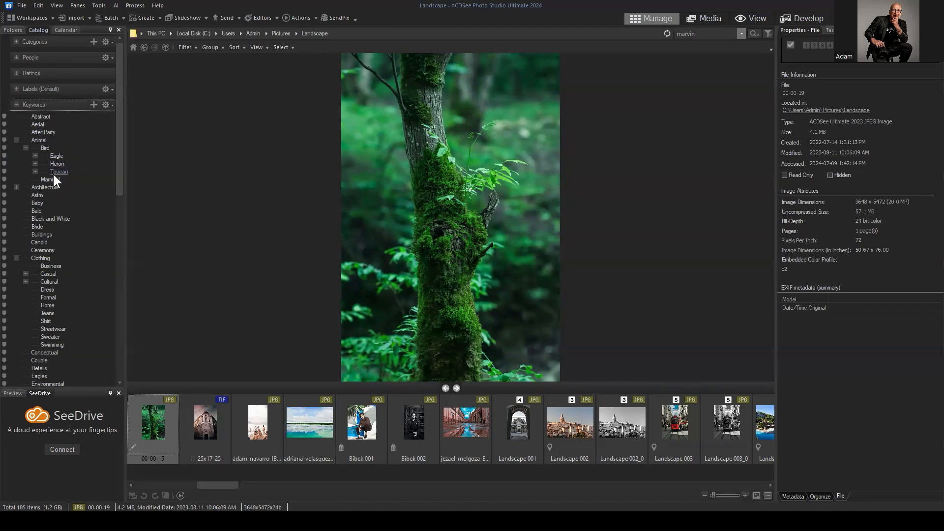
pyautogui.click(35, 157)
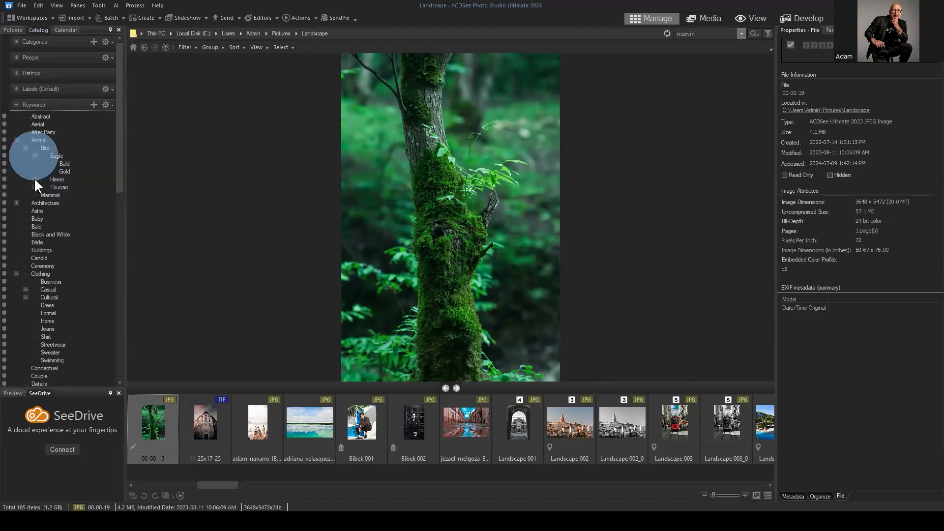
pyautogui.click(35, 179)
pyautogui.click(34, 203)
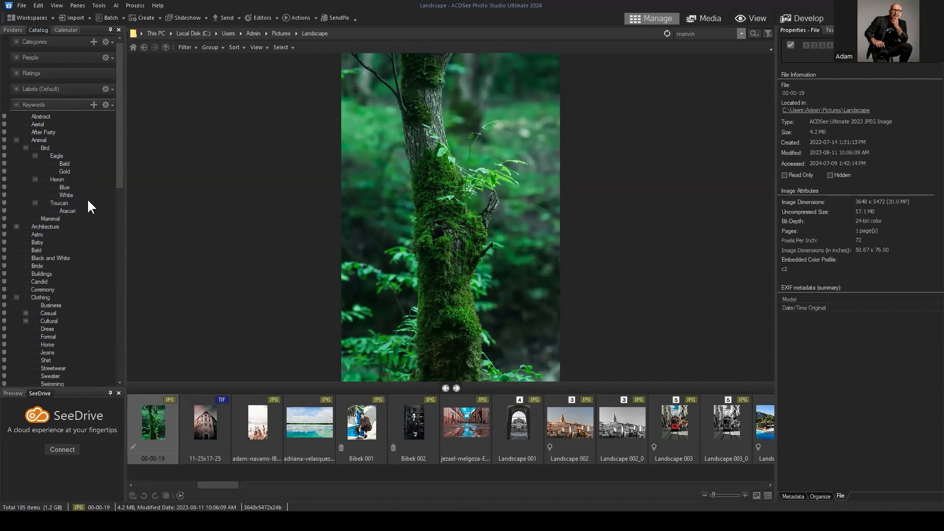
pyautogui.click(35, 203)
pyautogui.click(35, 179)
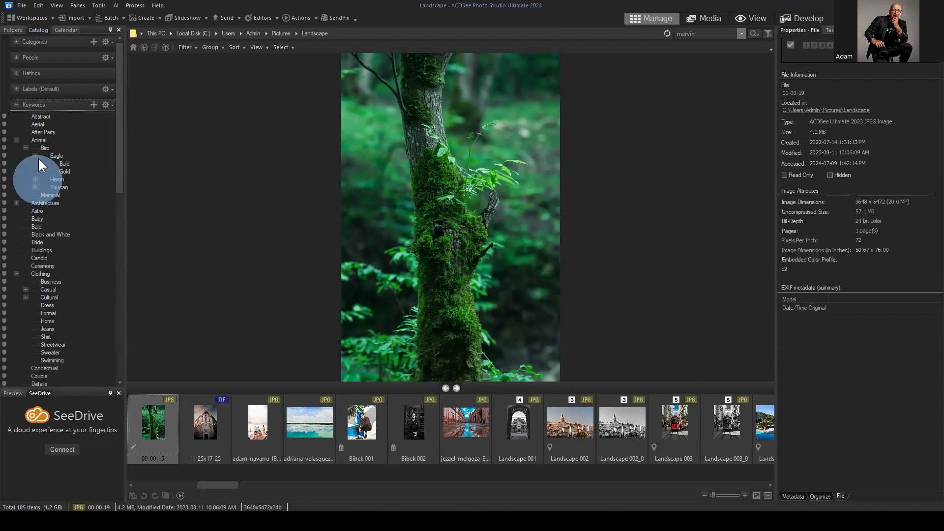
pyautogui.click(35, 155)
pyautogui.click(25, 148)
pyautogui.click(16, 140)
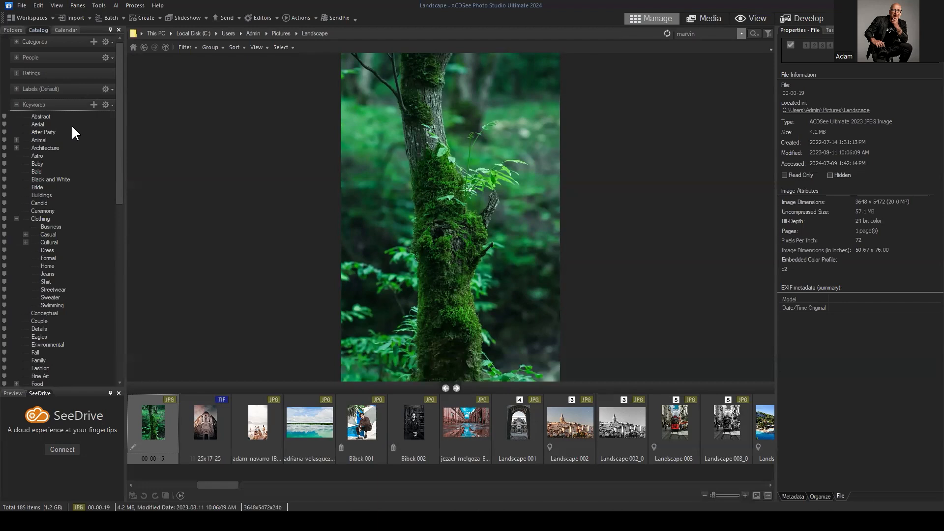
# Look through the remaining keywords, inspect the sub-keywords of Nature and Food, and collapse the Keywords group
pyautogui.scroll(-12, 61, 125)
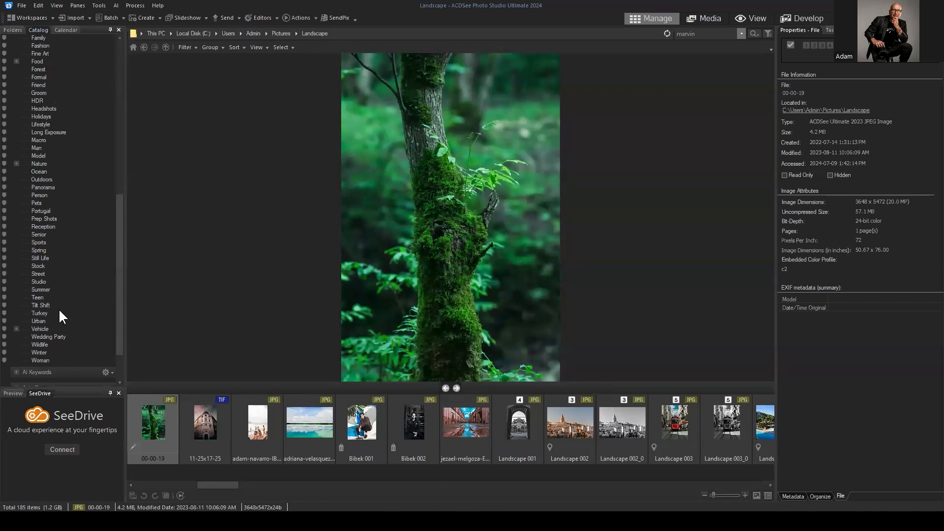
pyautogui.scroll(15, 40, 167)
pyautogui.scroll(-6, 74, 98)
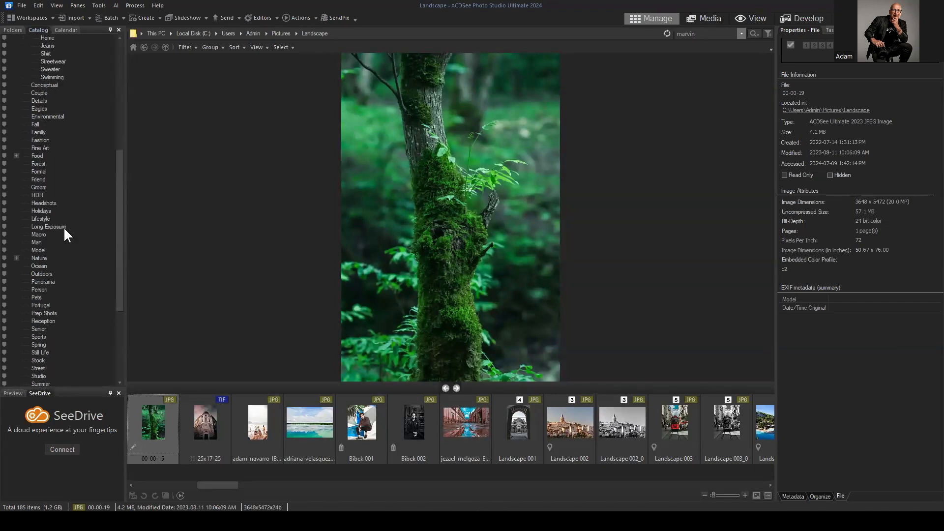
pyautogui.scroll(10, 37, 240)
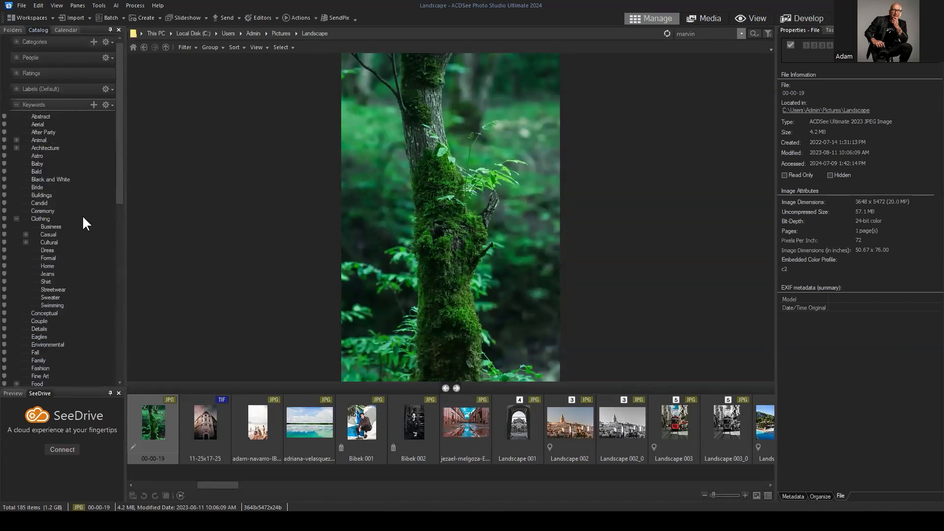
pyautogui.scroll(-9, 83, 217)
pyautogui.scroll(-3, 41, 244)
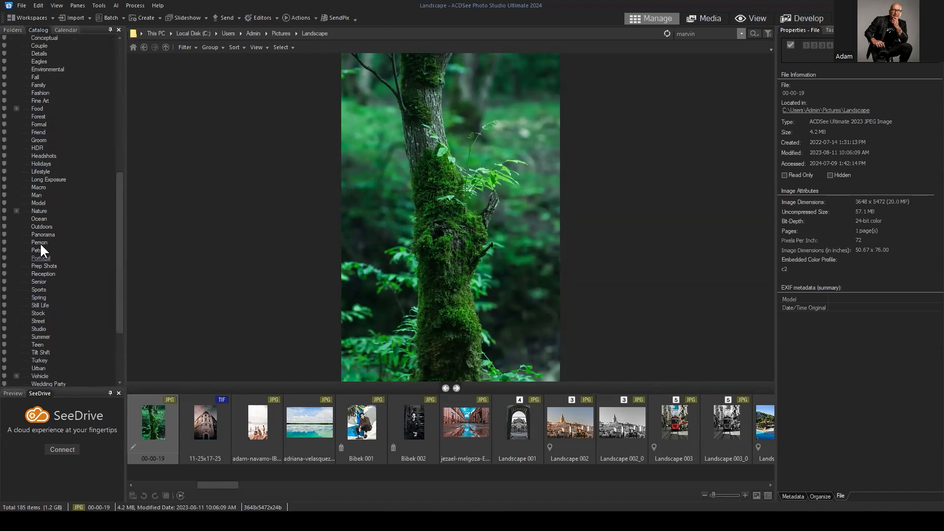
pyautogui.click(16, 210)
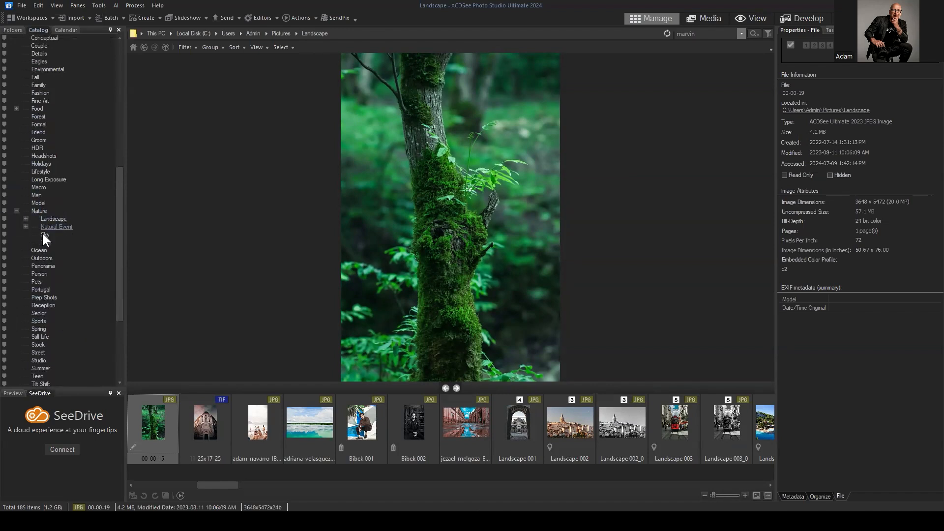
pyautogui.click(16, 211)
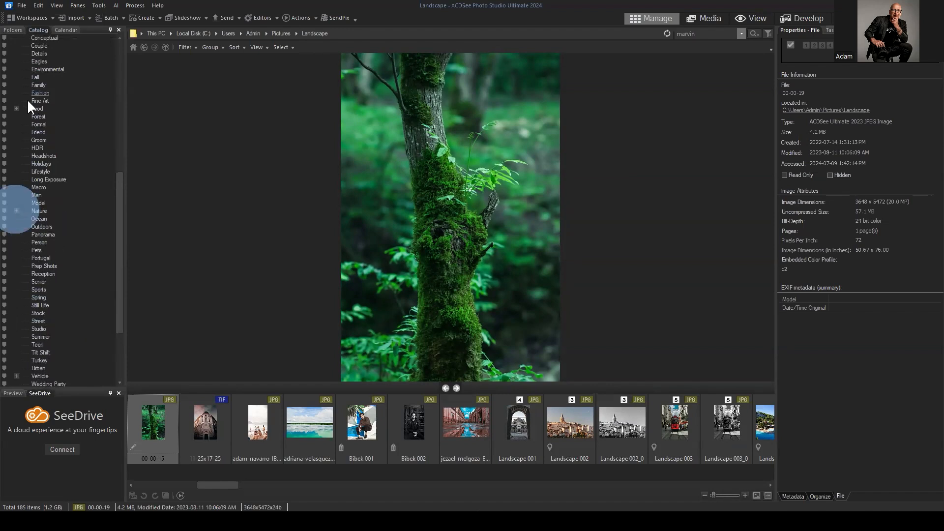
pyautogui.click(16, 108)
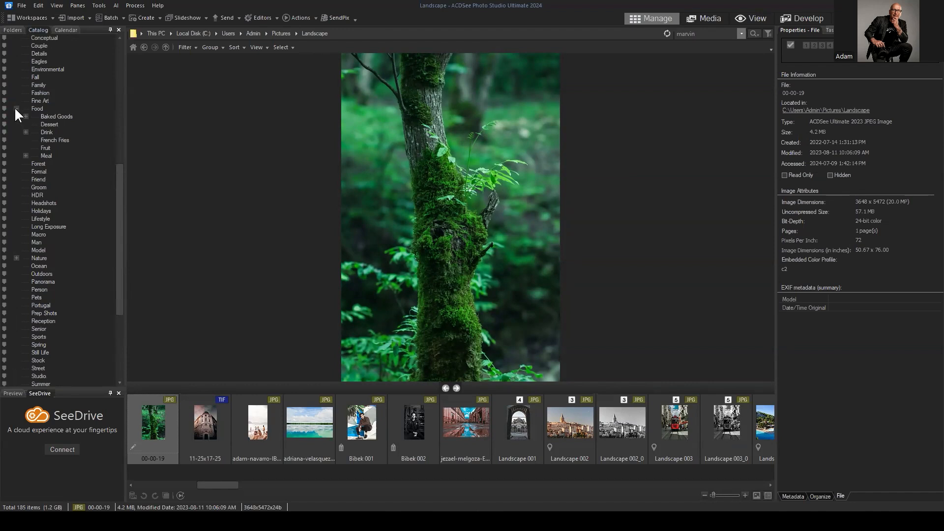
pyautogui.click(15, 107)
pyautogui.scroll(12, 70, 135)
pyautogui.click(17, 105)
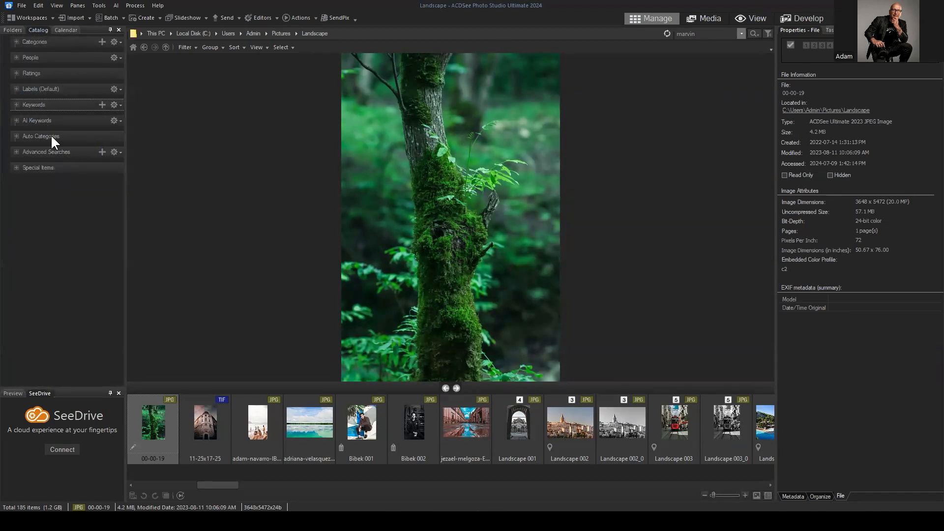
# Expand the AI Keywords group, and return to the folder tree to open the Pictures library
pyautogui.click(16, 120)
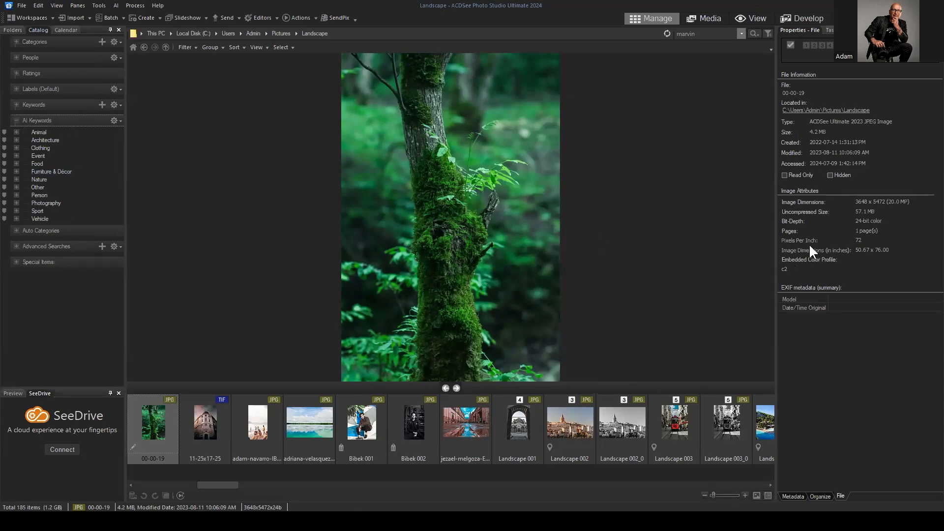
pyautogui.click(13, 30)
pyautogui.click(43, 92)
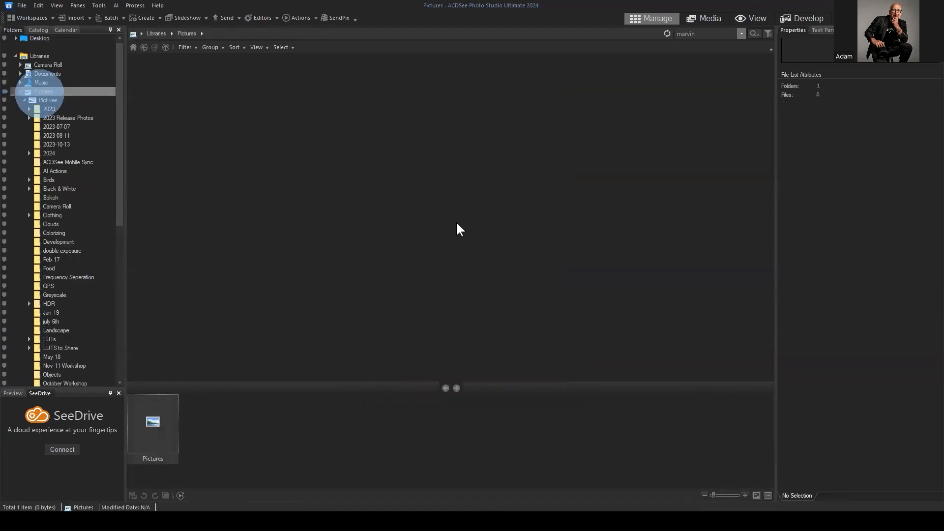
# Open the Pictures folder under the Pictures library and display its contents as a thumbnail grid instead of a filmstrip
pyautogui.click(47, 101)
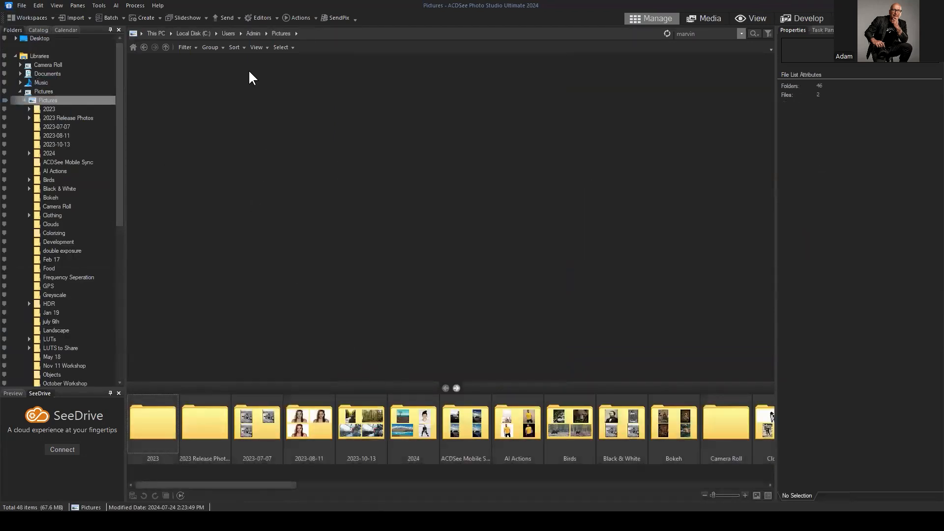
pyautogui.click(255, 47)
pyautogui.click(274, 80)
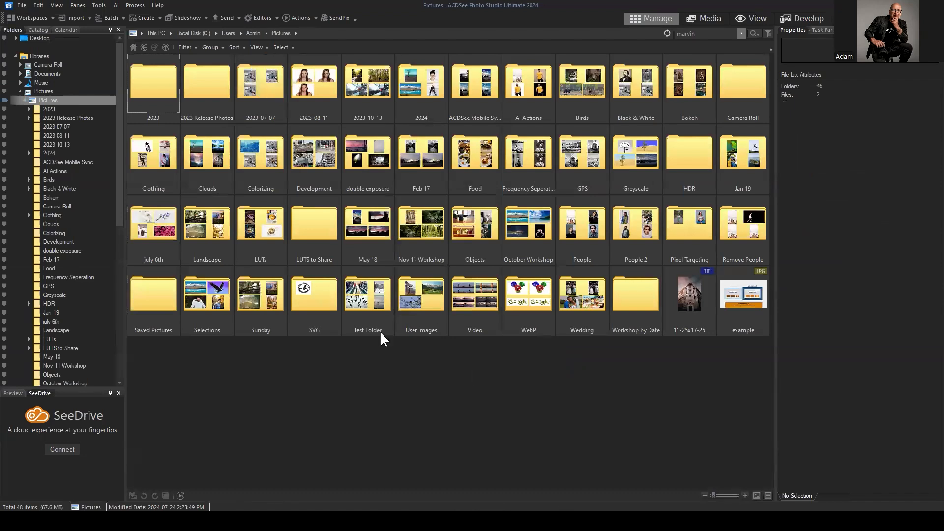
pyautogui.click(534, 405)
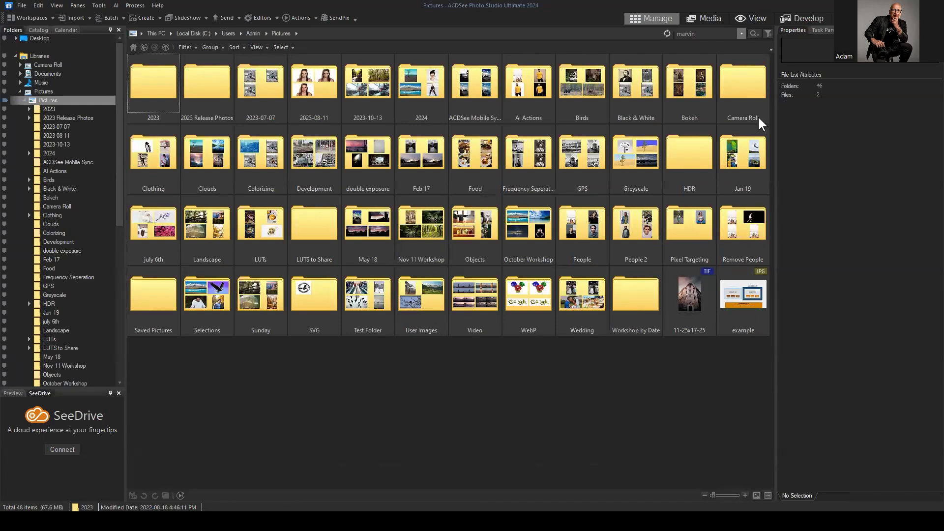
# Open the Jan 19 folder, briefly select all of its photos as a group, and clear the selection
pyautogui.doubleClick(742, 156)
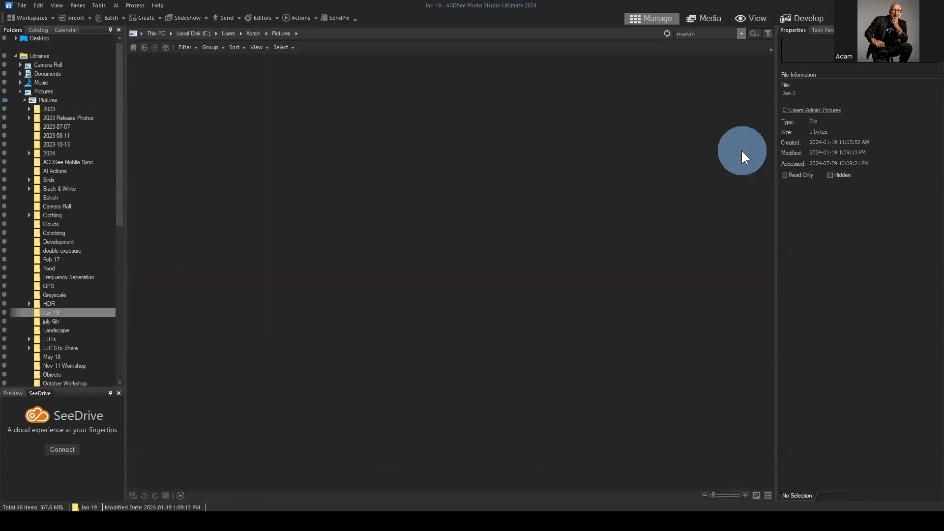
pyautogui.click(593, 234)
pyautogui.moveTo(643, 161); pyautogui.dragTo(275, 112)
pyautogui.click(448, 248)
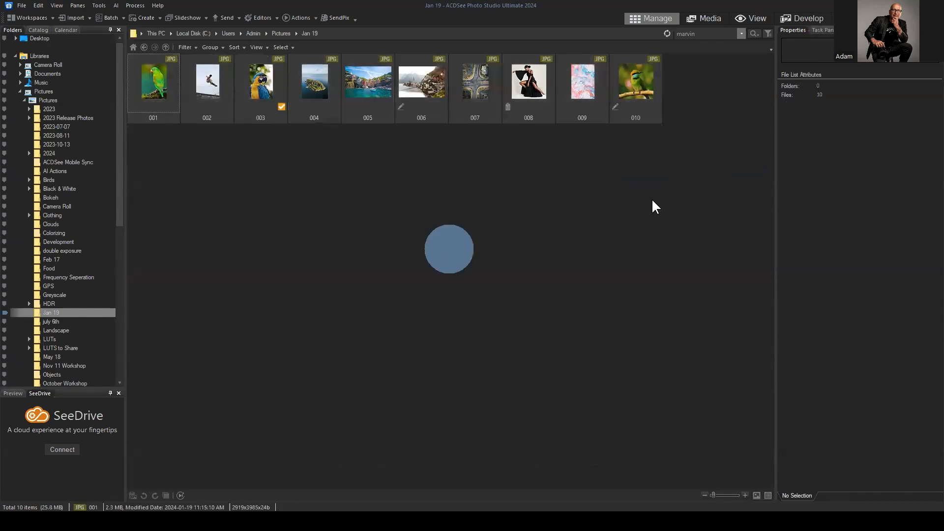
pyautogui.moveTo(662, 187); pyautogui.dragTo(143, 97)
pyautogui.click(357, 180)
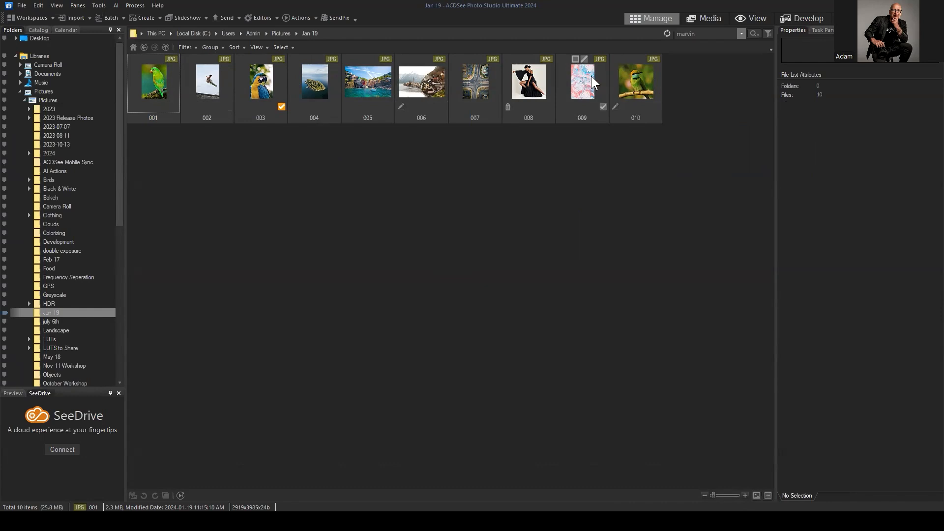
# Return to the catalog, select photo 008, and display its AI keywords in the Organize properties
pyautogui.click(38, 30)
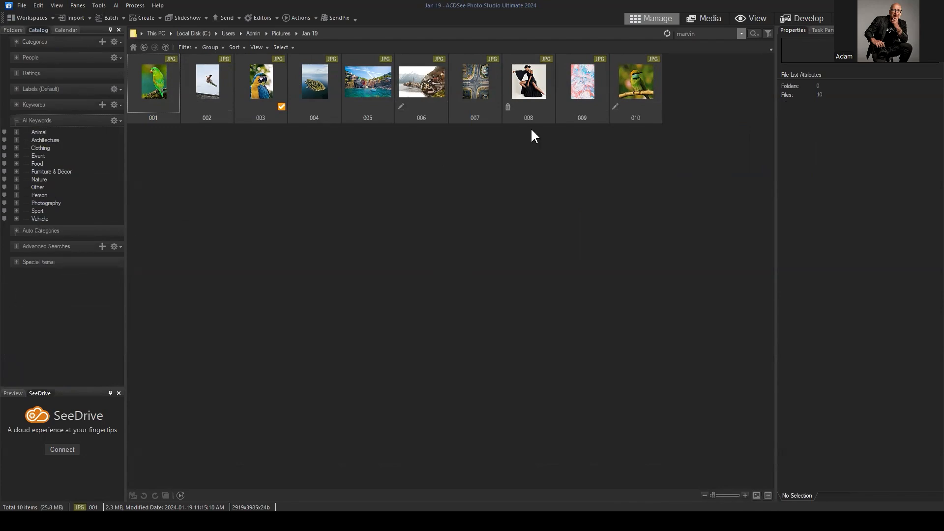
pyautogui.click(537, 91)
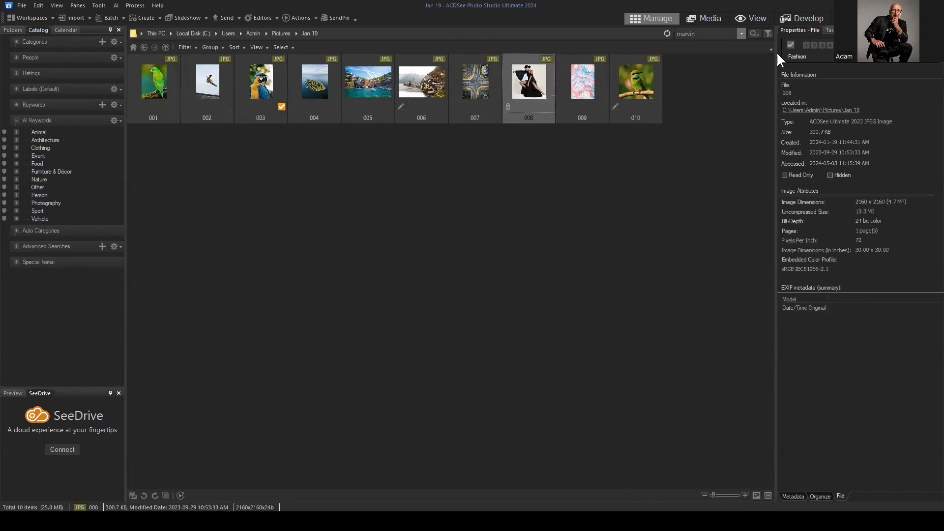
pyautogui.click(818, 497)
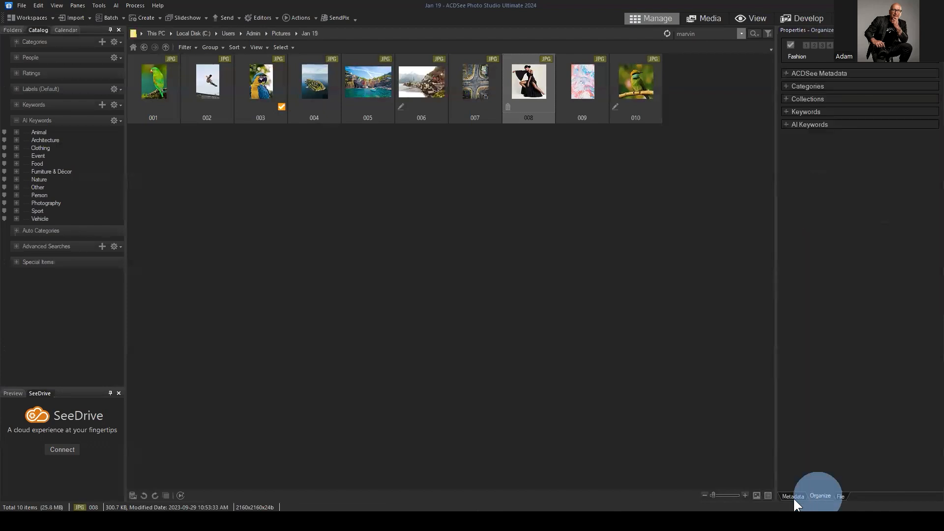
pyautogui.click(789, 127)
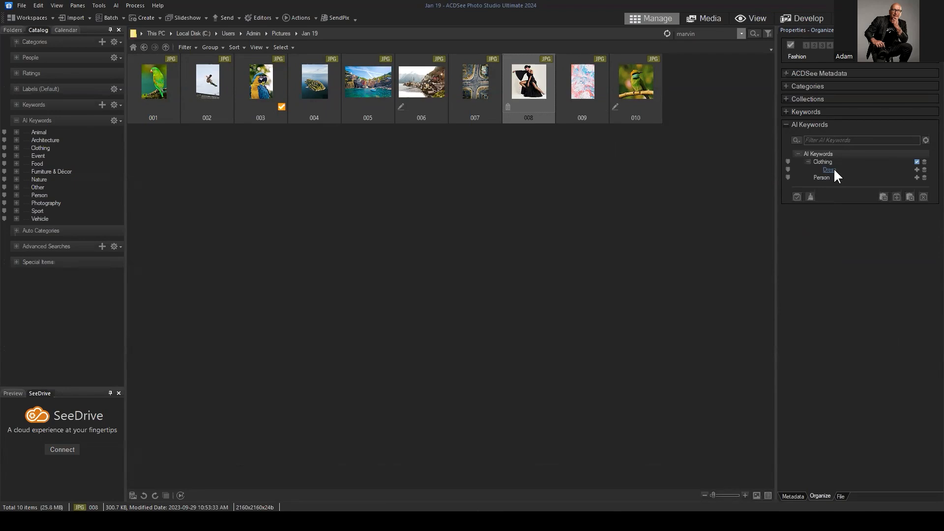
# Compare the AI keywords of all the Jan 19 photos together with those of photos 008 and 010 individually
pyautogui.moveTo(647, 165); pyautogui.dragTo(148, 94)
pyautogui.click(647, 169)
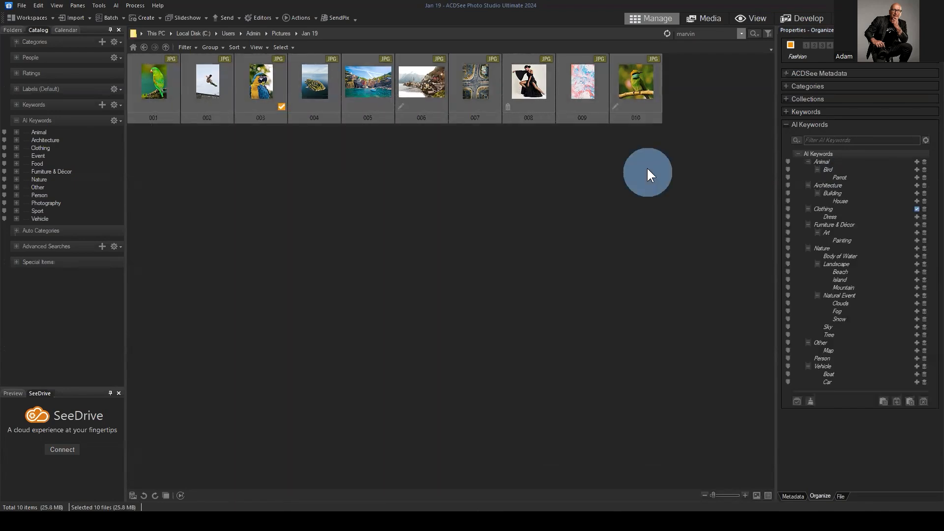
pyautogui.click(515, 73)
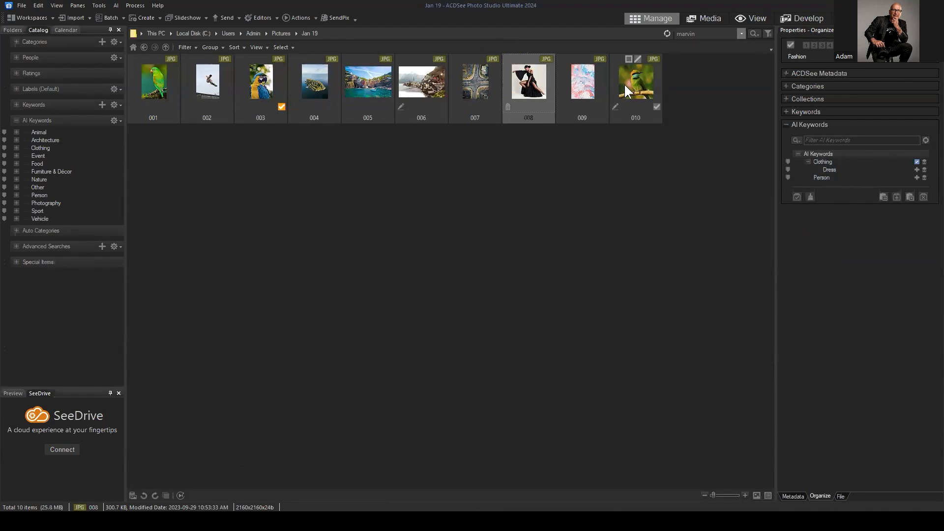
pyautogui.click(636, 81)
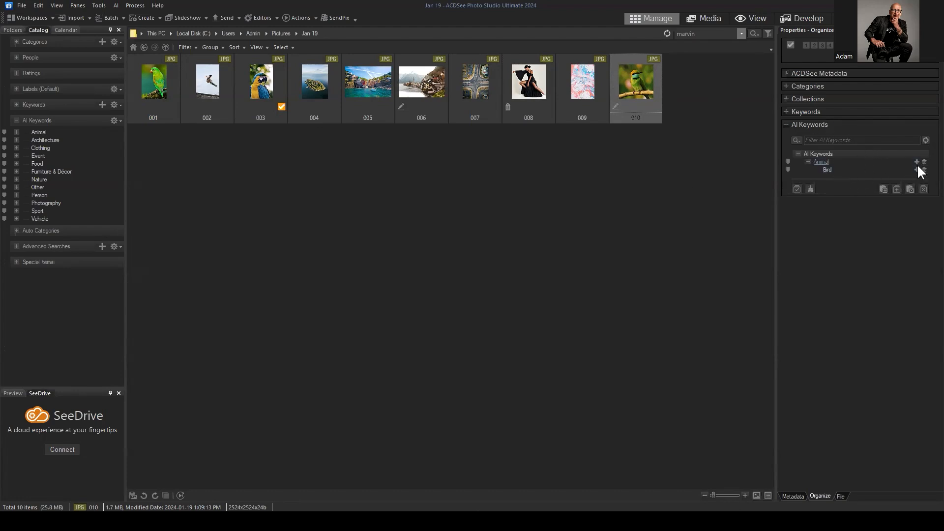
# Select photo 008, check which regular keywords are assigned to it, and collapse the Keywords section
pyautogui.click(539, 93)
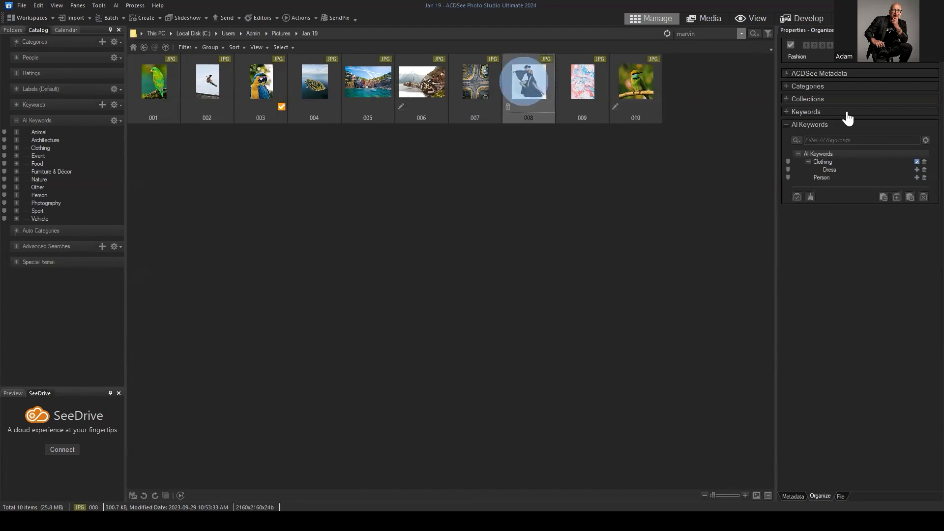
pyautogui.click(916, 162)
pyautogui.click(789, 112)
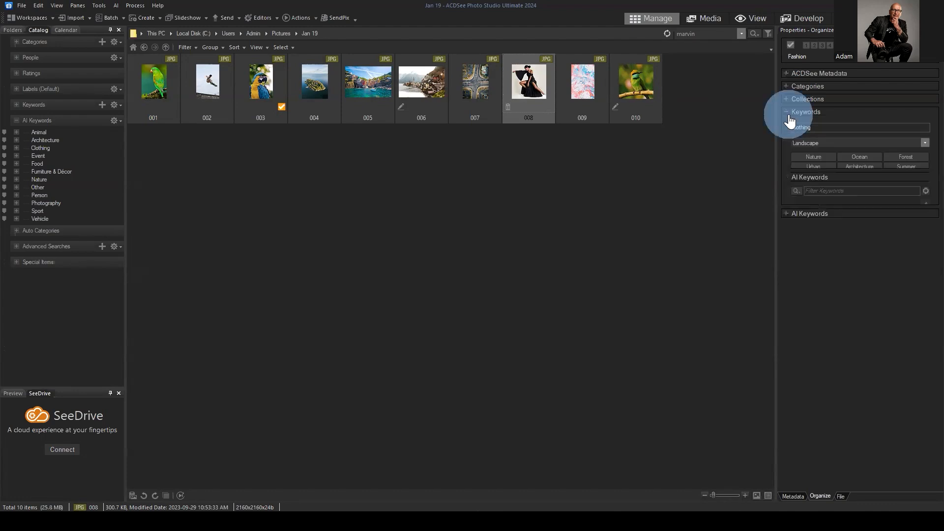
pyautogui.click(791, 112)
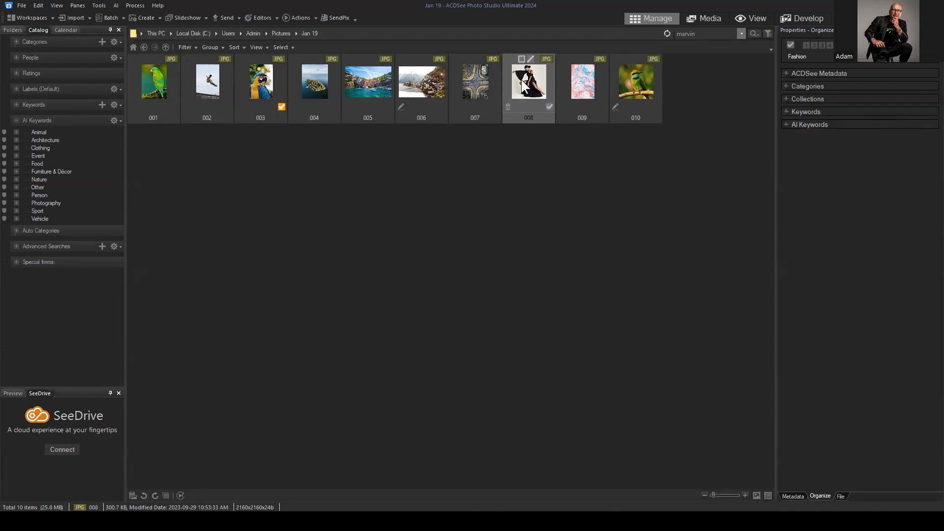
# Compare photo 008's AI keywords with its regular keywords, inspecting the sub-keywords of Clothing and collapsing that branch
pyautogui.click(786, 124)
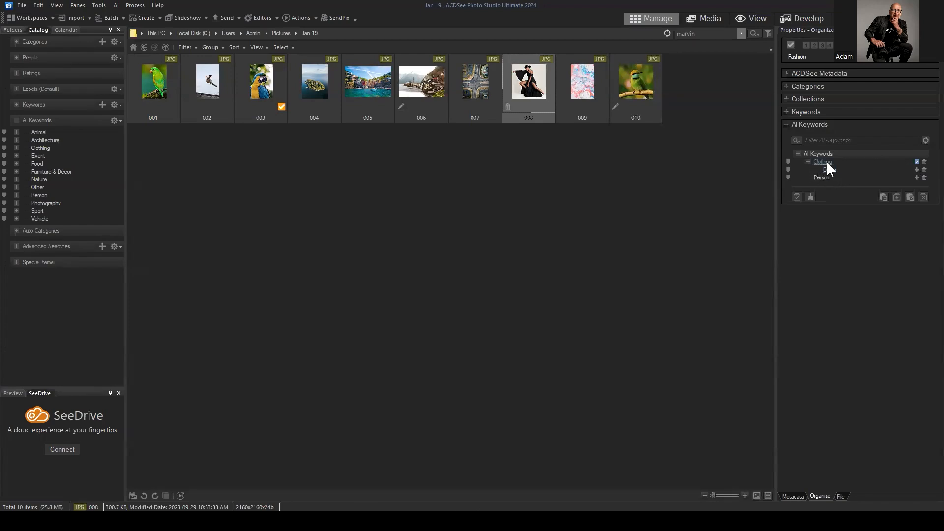
pyautogui.moveTo(821, 164); pyautogui.dragTo(539, 80)
pyautogui.click(806, 112)
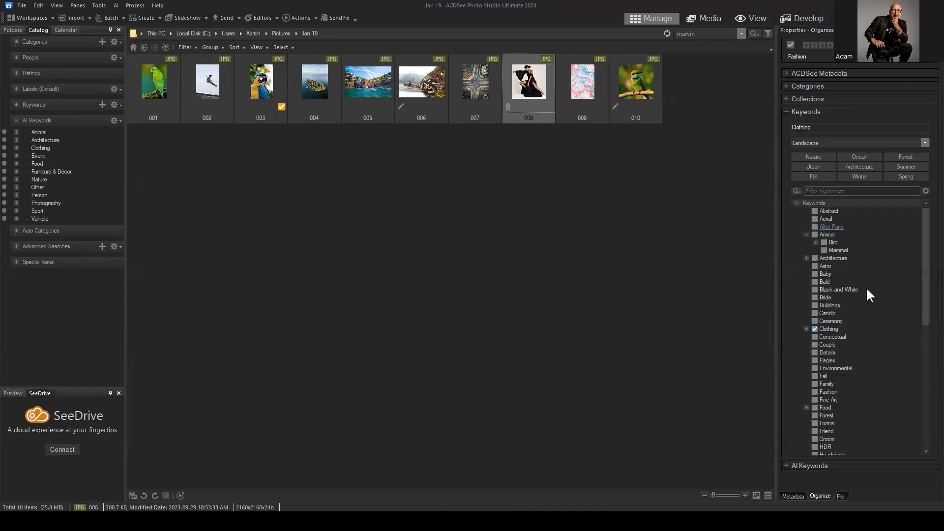
pyautogui.scroll(-1, 834, 314)
pyautogui.click(806, 283)
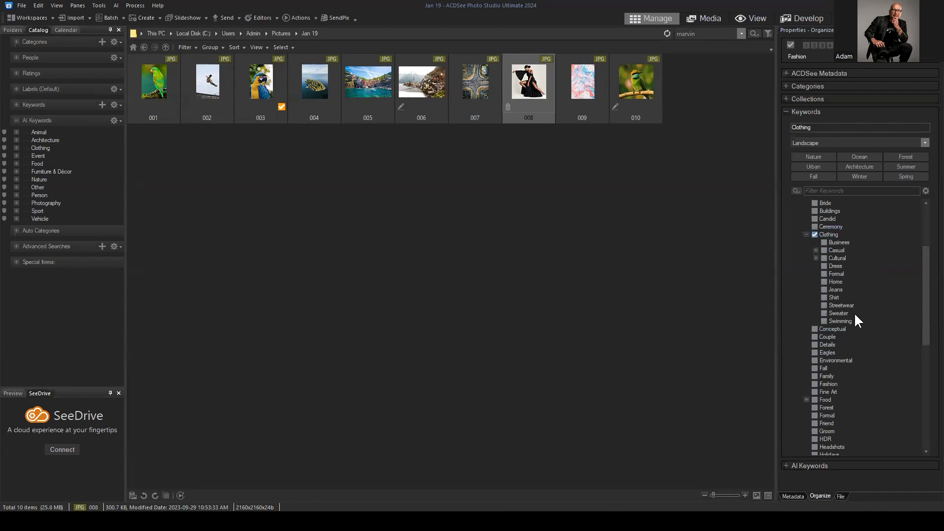
pyautogui.click(805, 234)
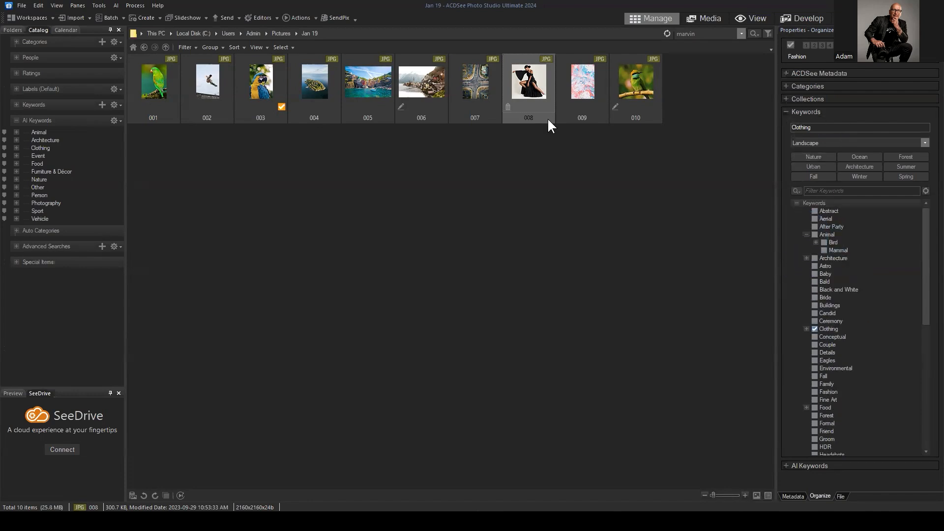
# Reopen the AI Keywords section and review the AI keywords of photos 007 down to 001 one by one
pyautogui.click(787, 111)
pyautogui.click(787, 124)
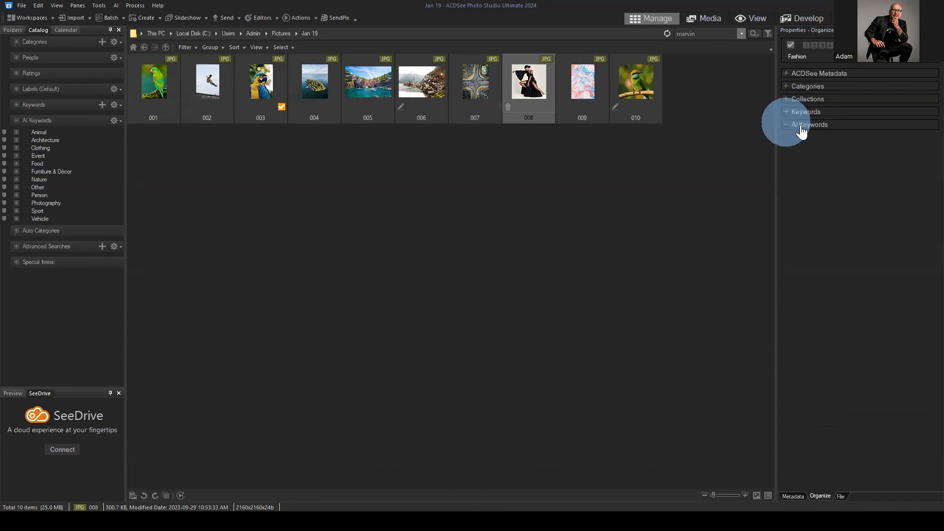
pyautogui.click(471, 85)
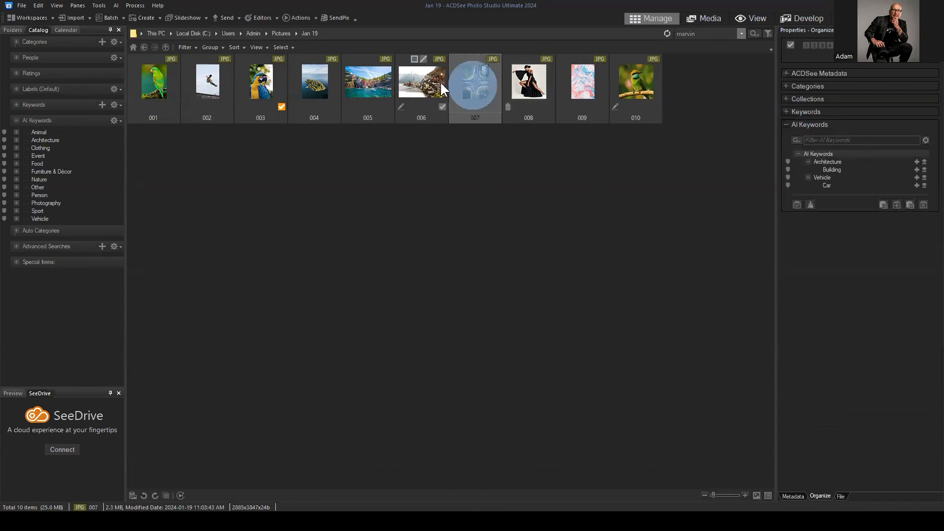
pyautogui.click(422, 82)
pyautogui.click(367, 78)
pyautogui.click(302, 83)
pyautogui.click(260, 80)
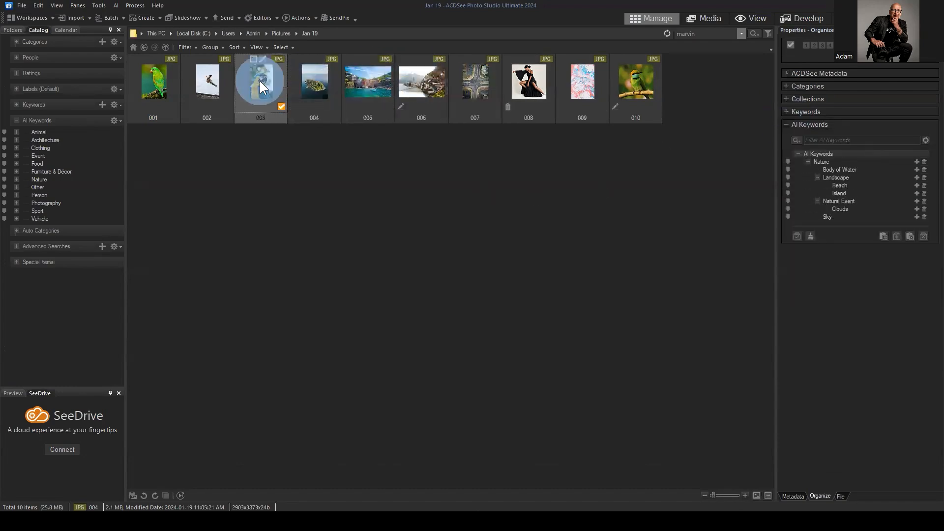
pyautogui.click(196, 82)
pyautogui.click(158, 84)
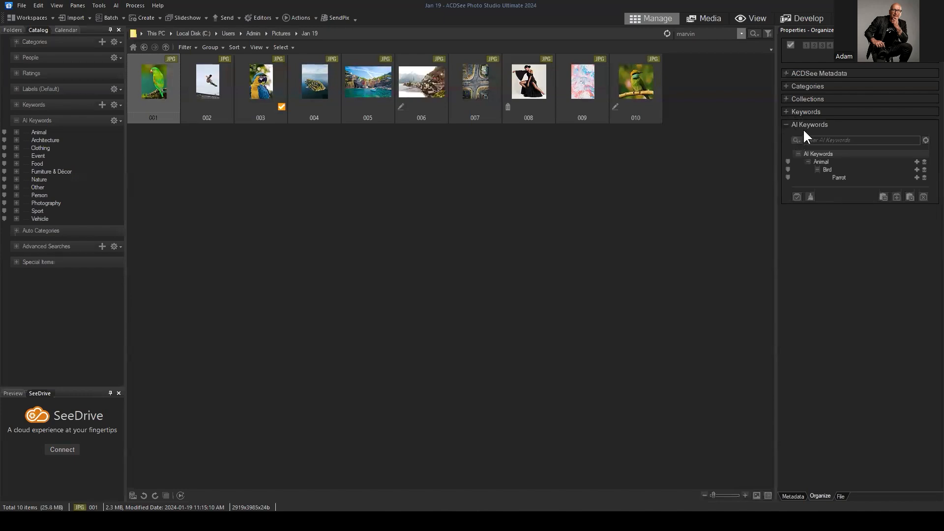
# Add the AI keywords Animal, Bird and Parrot to photo 001's regular keywords and check them under the Bird branch
pyautogui.click(917, 162)
pyautogui.click(916, 170)
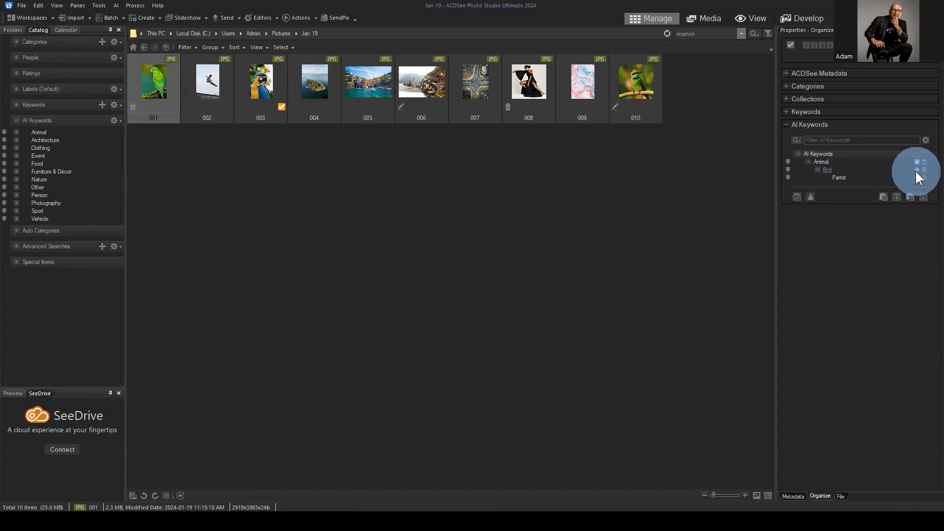
pyautogui.click(916, 177)
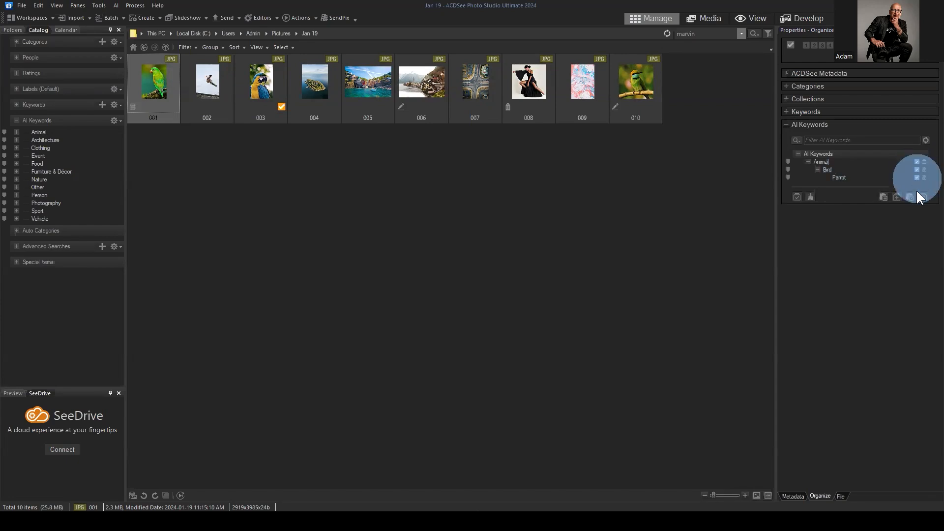
pyautogui.click(786, 113)
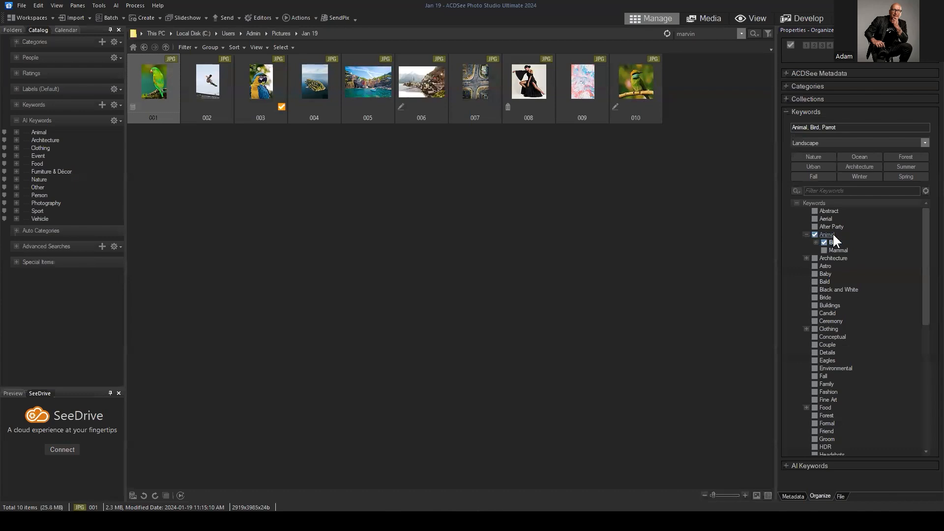
pyautogui.click(816, 242)
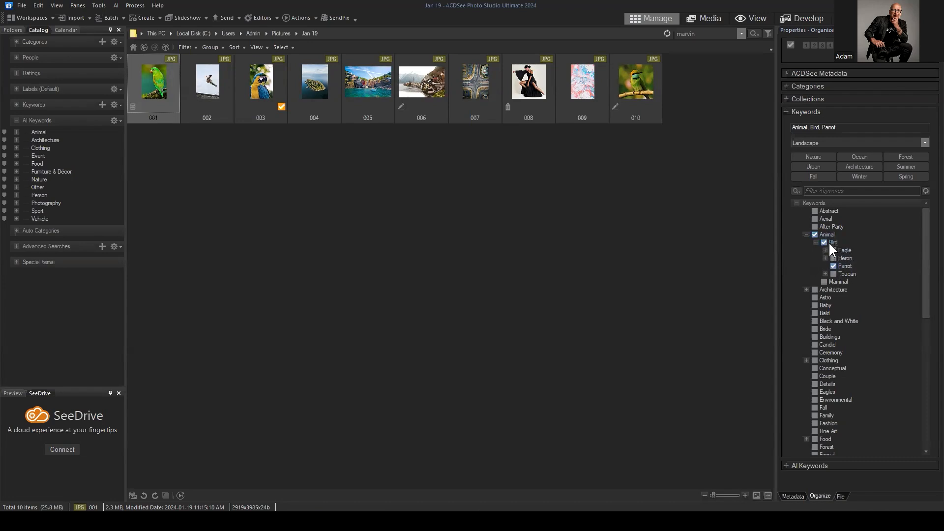
# Display photo 005's AI keywords and collapse the Architecture, Furniture & Décor, Nature and Vehicle branches
pyautogui.click(363, 82)
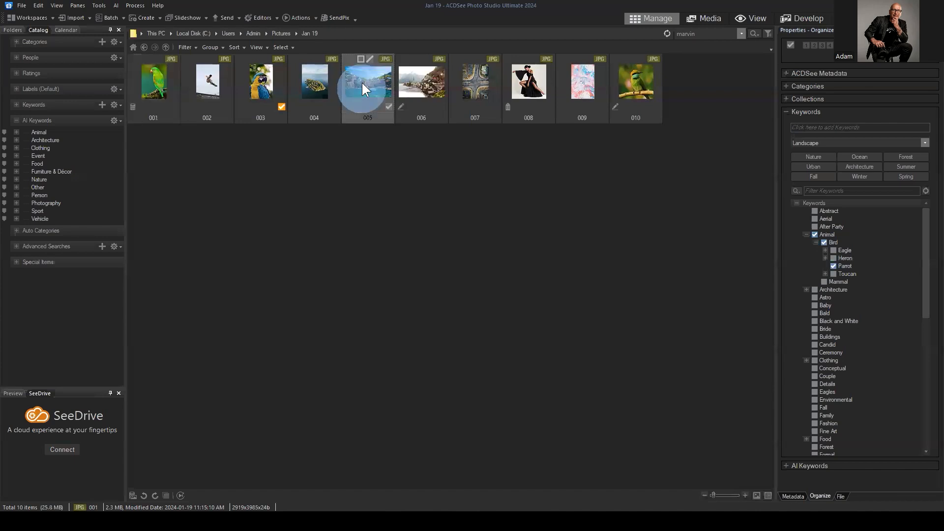
pyautogui.click(786, 467)
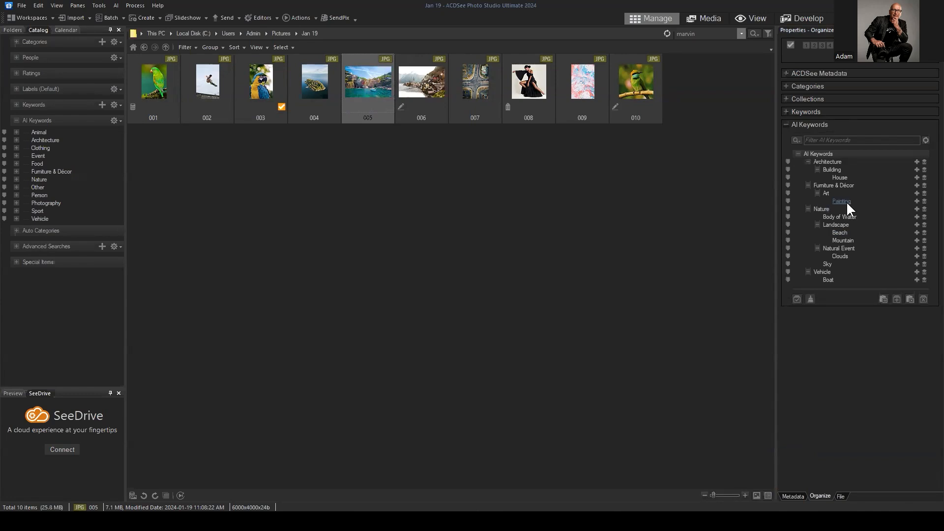
pyautogui.click(807, 161)
pyautogui.click(807, 170)
pyautogui.click(808, 177)
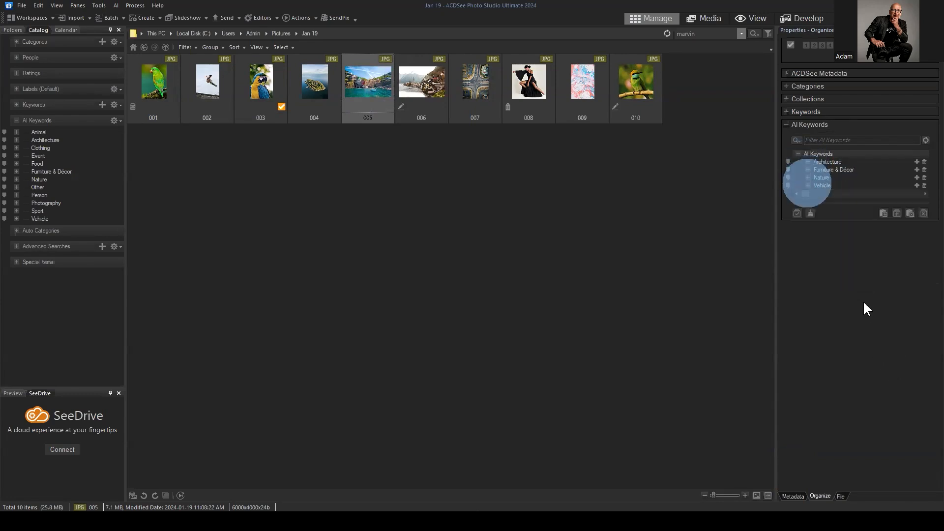
pyautogui.click(808, 185)
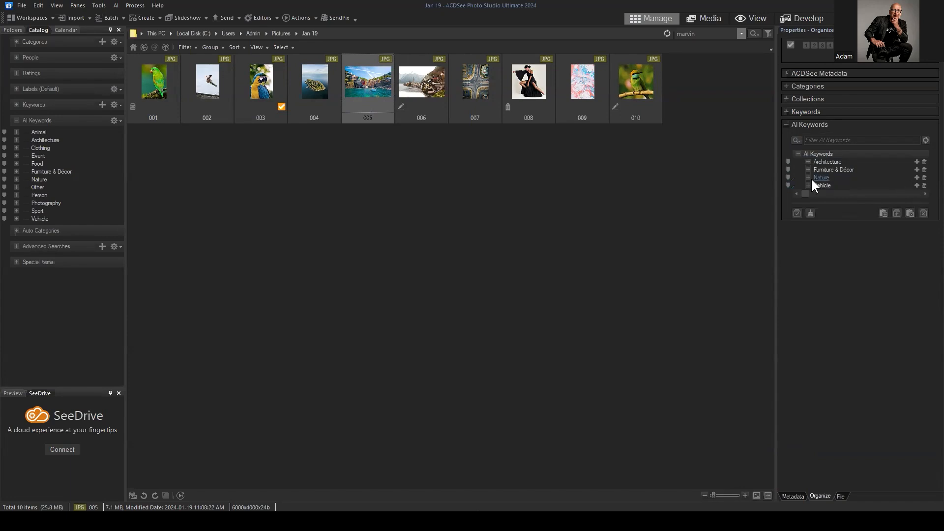
# Add the AI keywords Vehicle, Boat, Architecture, Building and House to photo 005's regular keywords
pyautogui.click(807, 161)
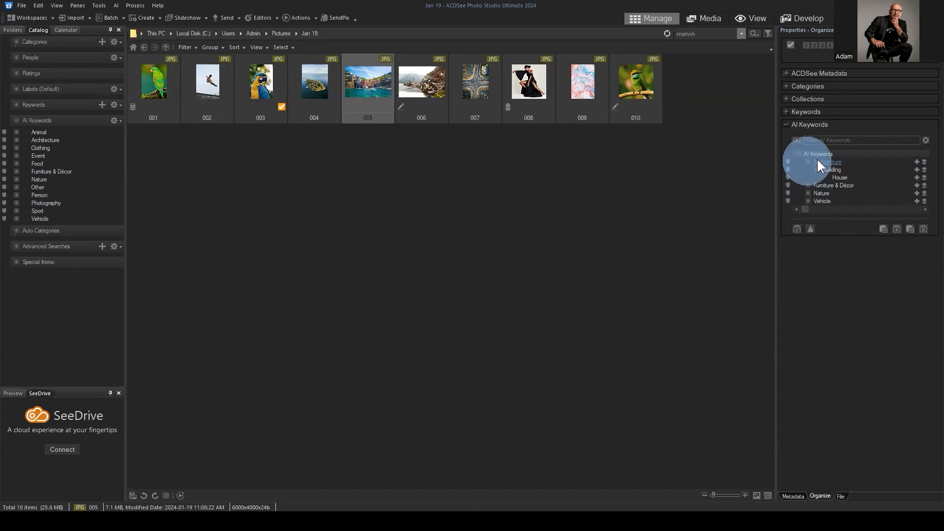
pyautogui.click(808, 201)
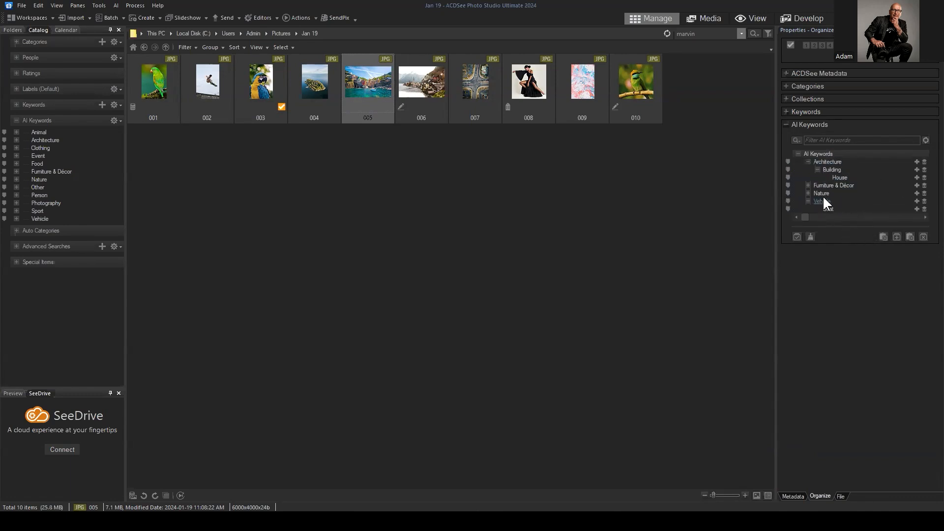
pyautogui.click(916, 207)
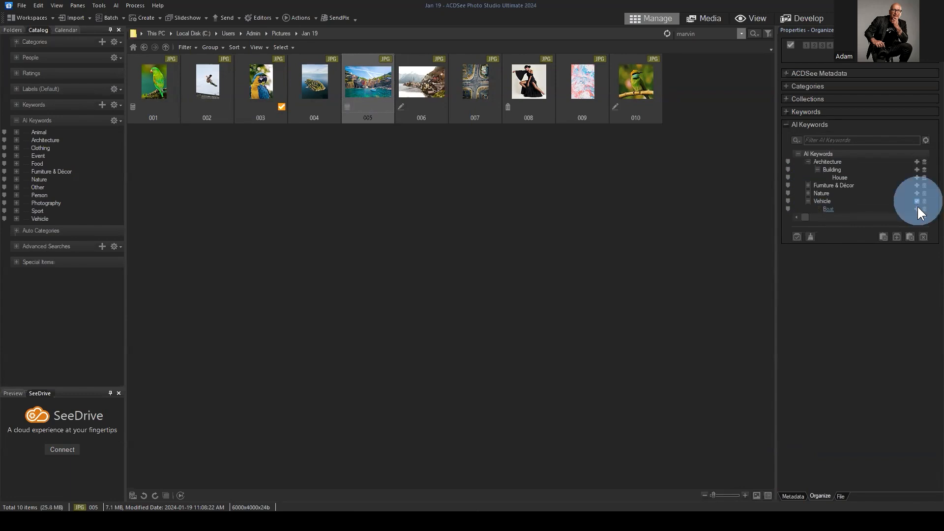
pyautogui.click(917, 162)
pyautogui.click(916, 169)
pyautogui.click(916, 177)
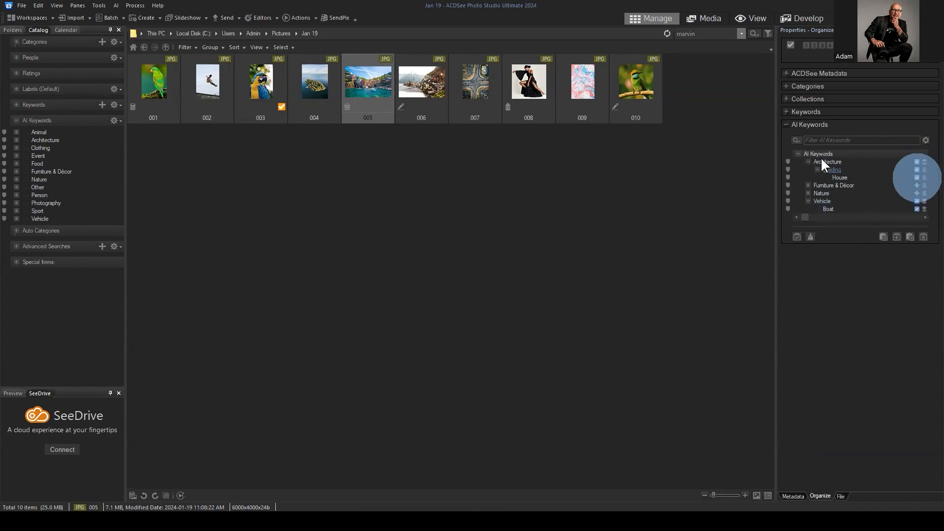
# Check photo 005's regular keywords in the hierarchy by expanding the Architecture, Building and Vehicle branches
pyautogui.click(788, 113)
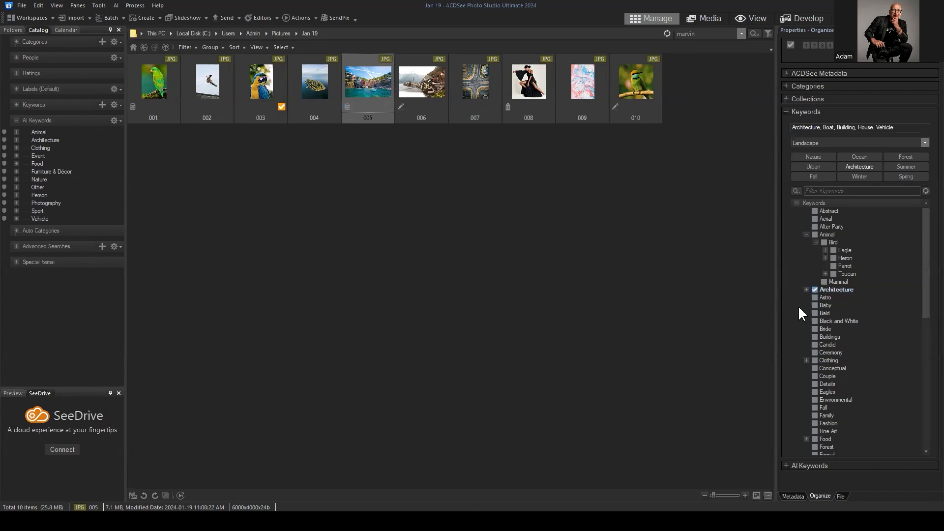
pyautogui.click(806, 289)
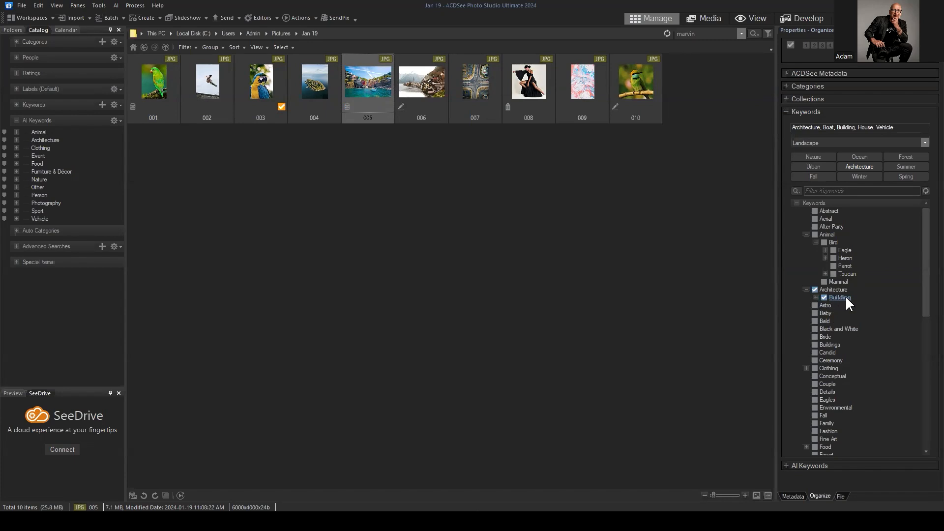
pyautogui.click(815, 298)
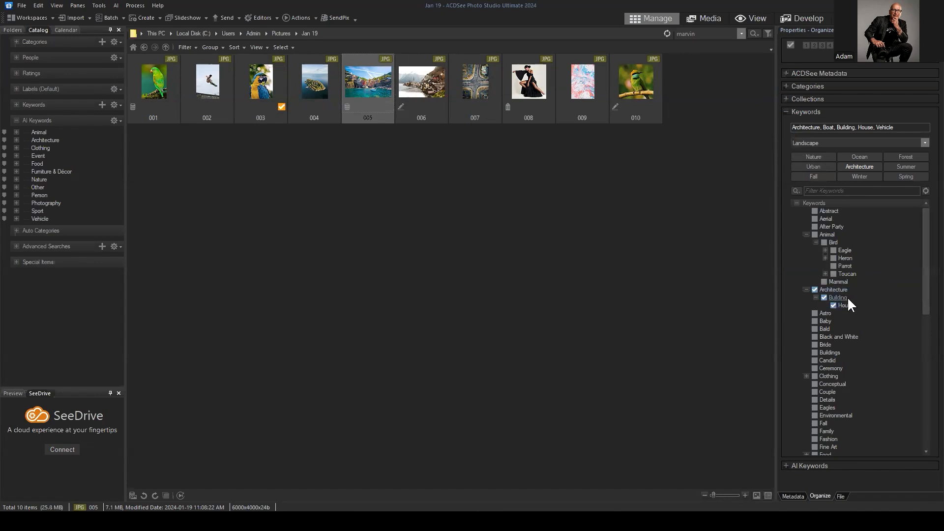
pyautogui.scroll(-12, 836, 275)
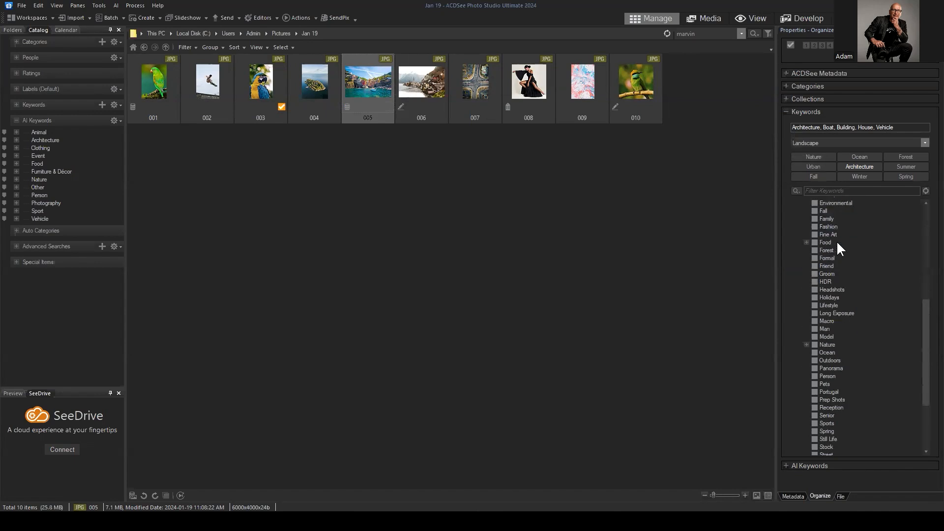
pyautogui.click(806, 416)
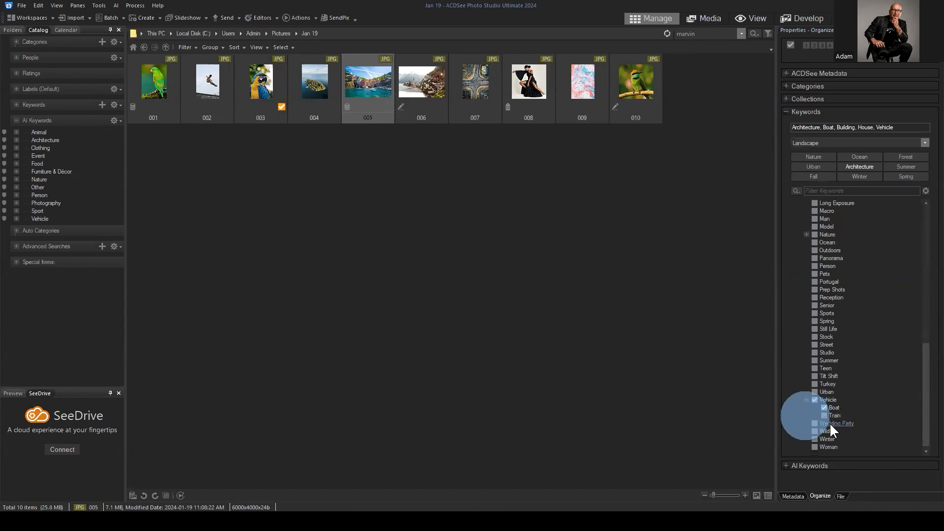
pyautogui.scroll(12, 845, 320)
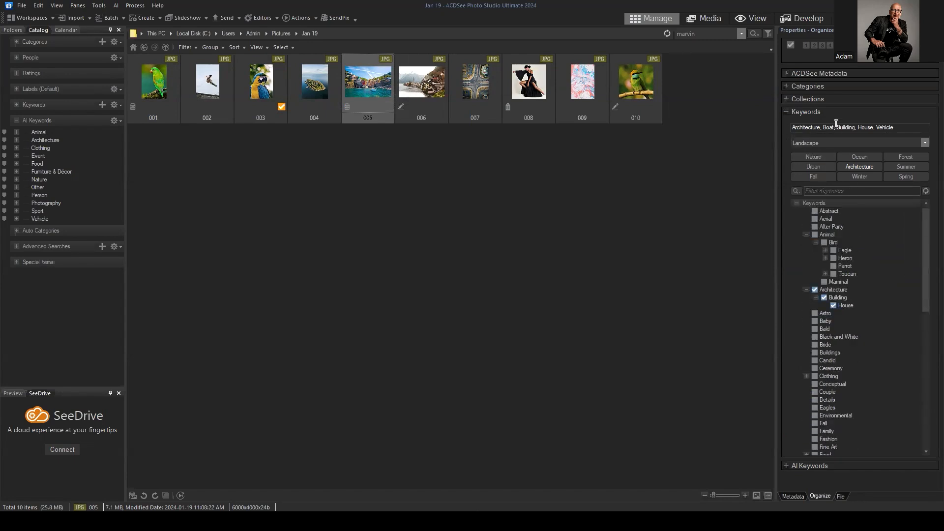
pyautogui.scroll(-4, 842, 330)
pyautogui.scroll(2, 850, 282)
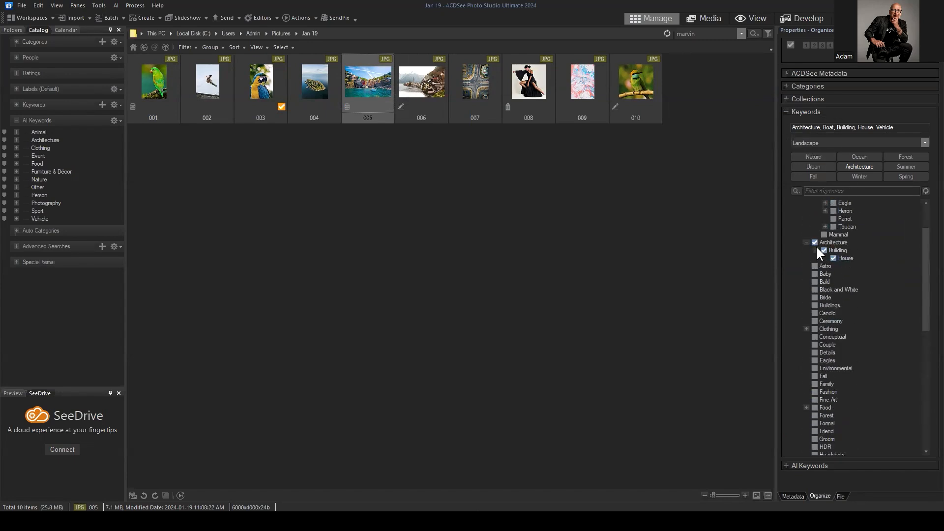
pyautogui.scroll(2, 846, 295)
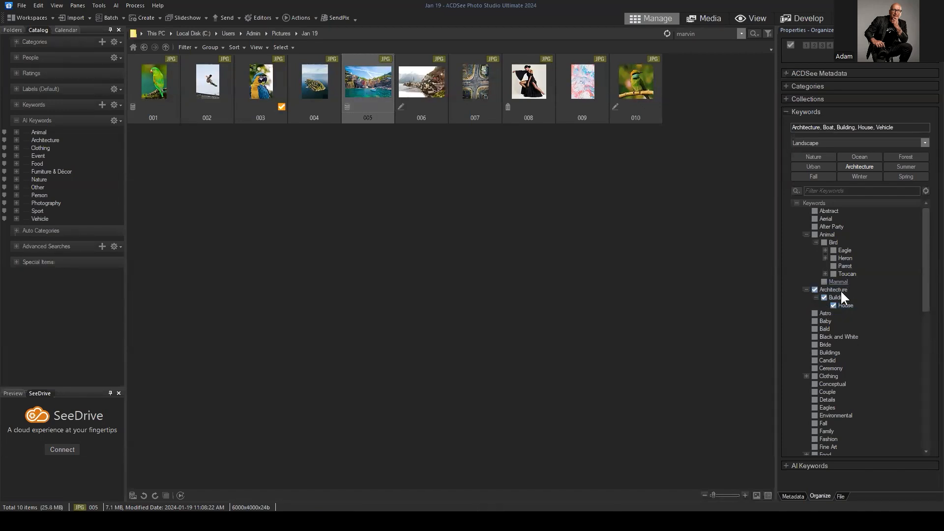
# Switch the file list to Filmstrip view and display a large preview of photo 005
pyautogui.click(361, 86)
pyautogui.click(256, 48)
pyautogui.click(272, 67)
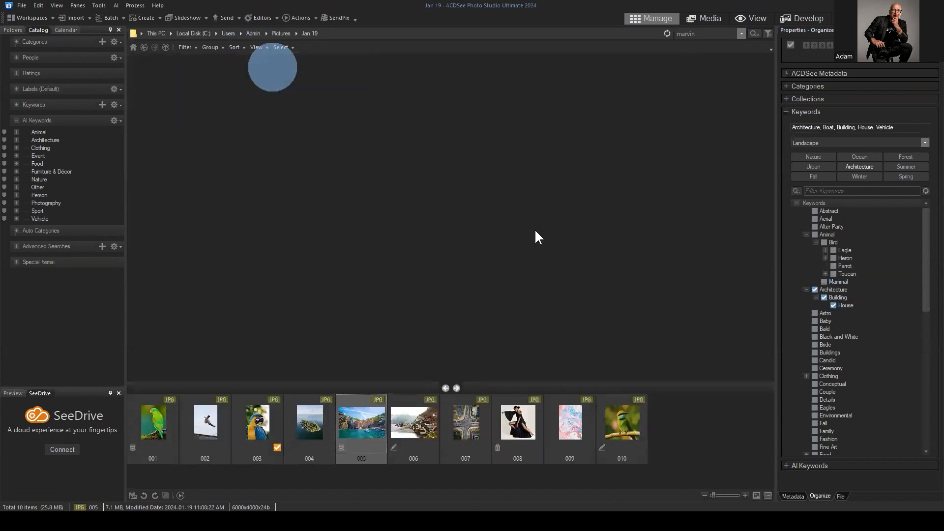
pyautogui.click(346, 423)
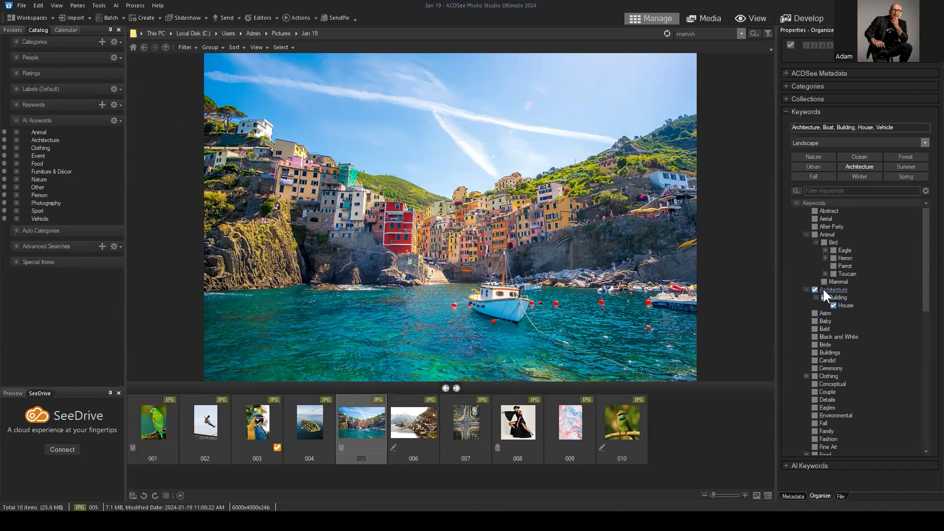
# Display photo 001, collapse the Architecture keyword branch, and review the photo's regular keywords and AI keywords
pyautogui.click(151, 420)
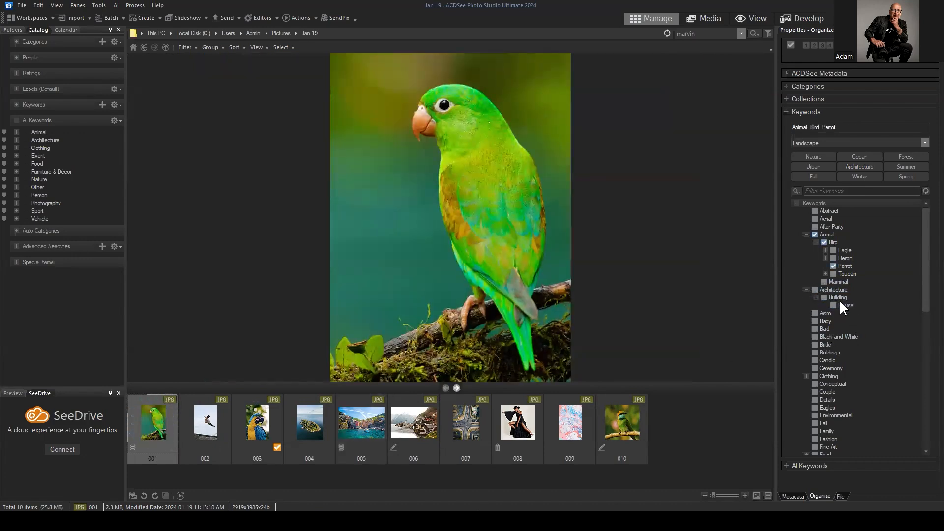
pyautogui.click(806, 290)
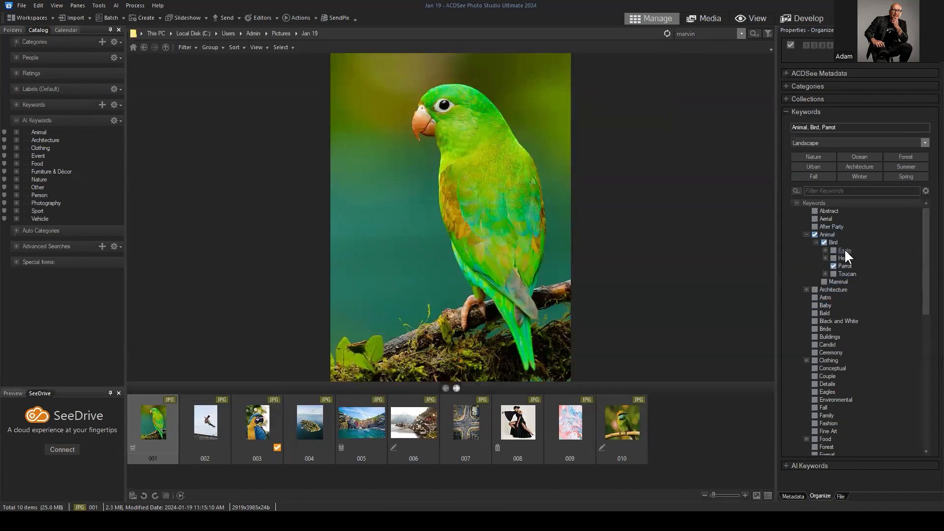
pyautogui.scroll(-2, 858, 254)
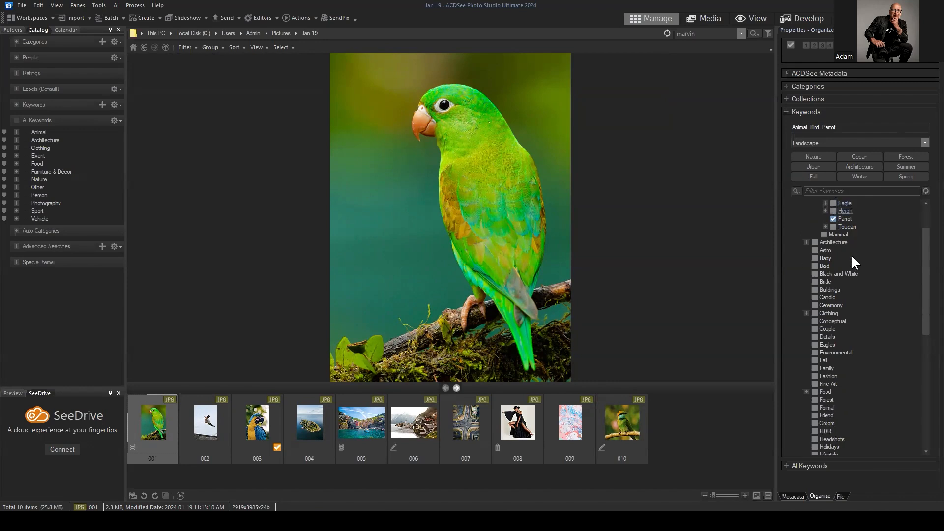
pyautogui.scroll(2, 853, 225)
pyautogui.scroll(-9, 843, 252)
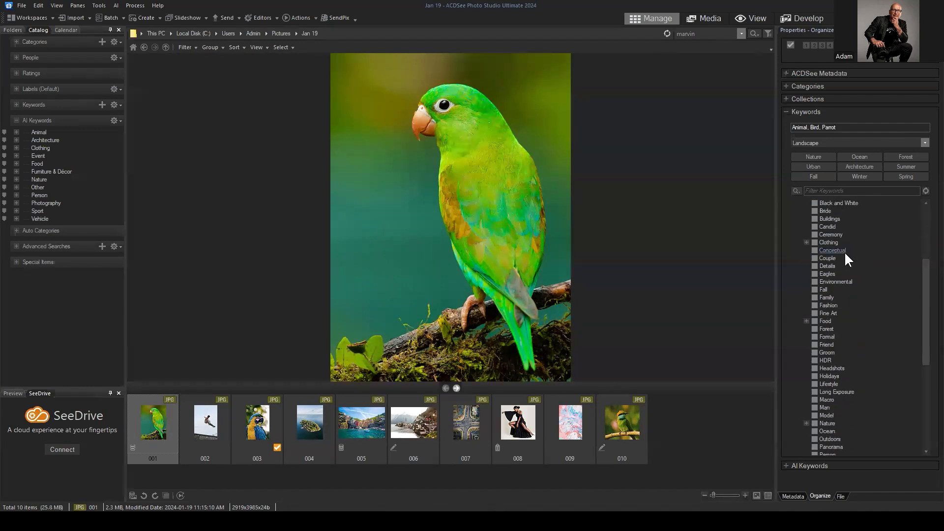
pyautogui.scroll(9, 806, 231)
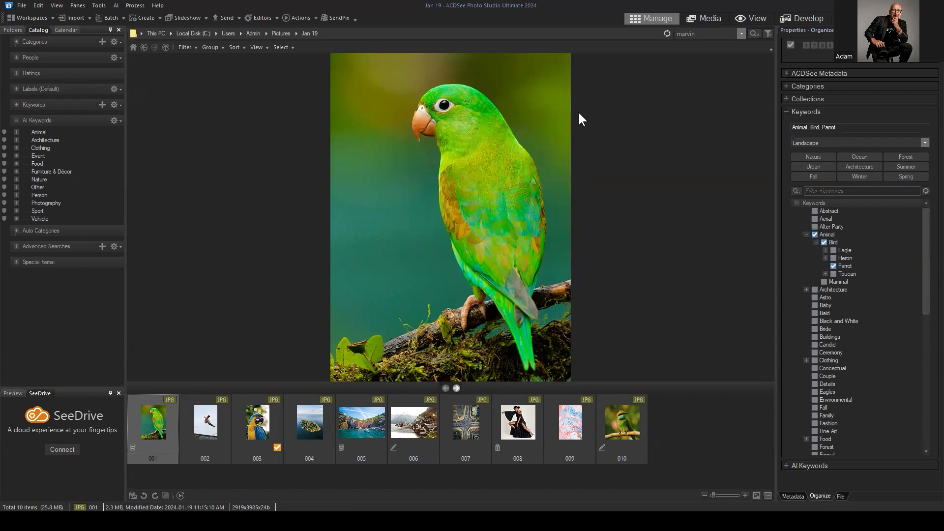
pyautogui.click(786, 112)
pyautogui.click(784, 126)
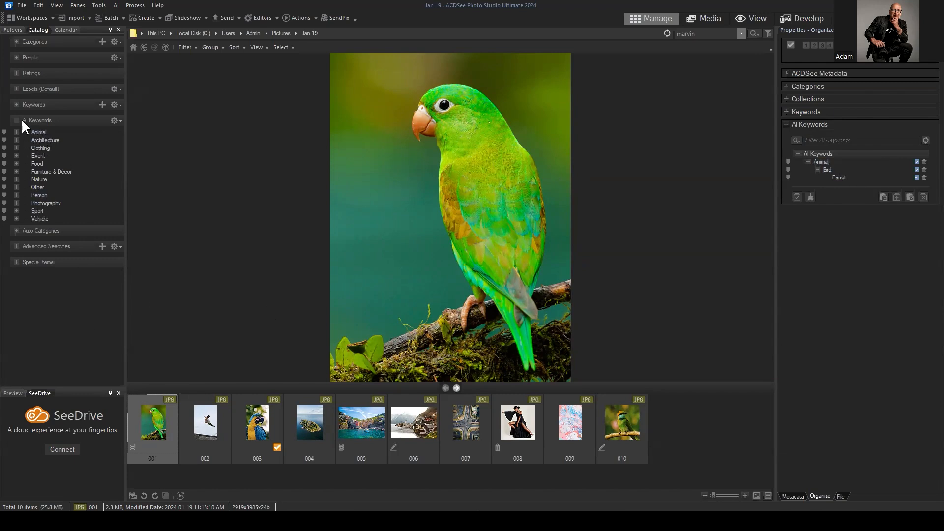
# List all catalogued photos with the AI keyword Animal and browse them as thumbnails
pyautogui.click(40, 133)
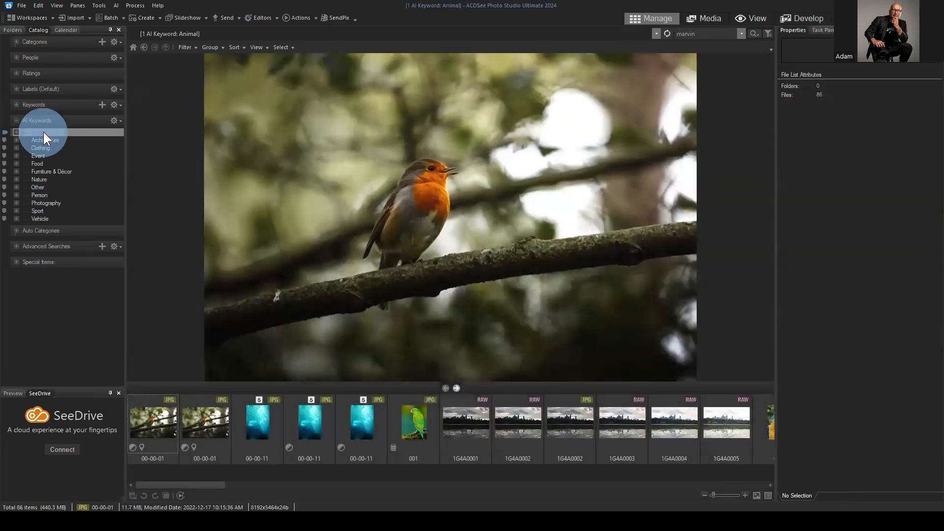
pyautogui.click(262, 49)
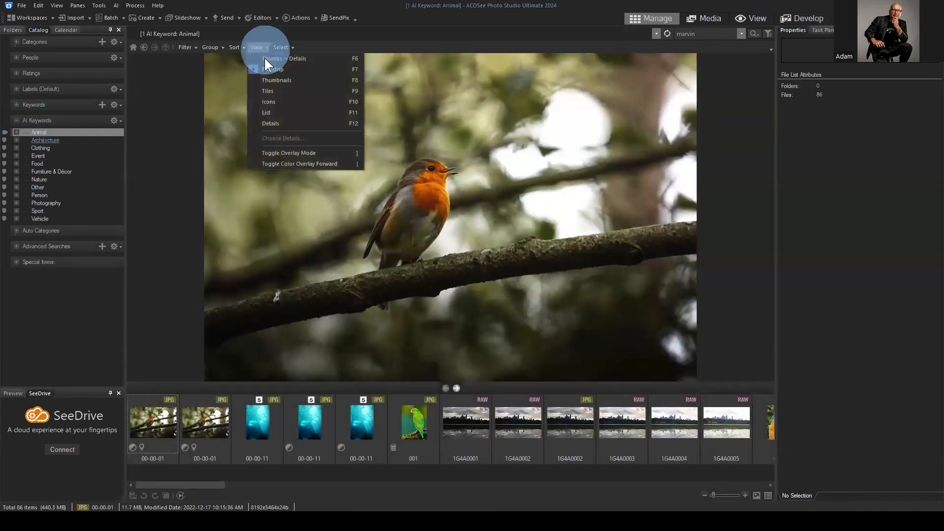
pyautogui.click(266, 80)
pyautogui.scroll(-3, 439, 200)
pyautogui.scroll(3, 440, 207)
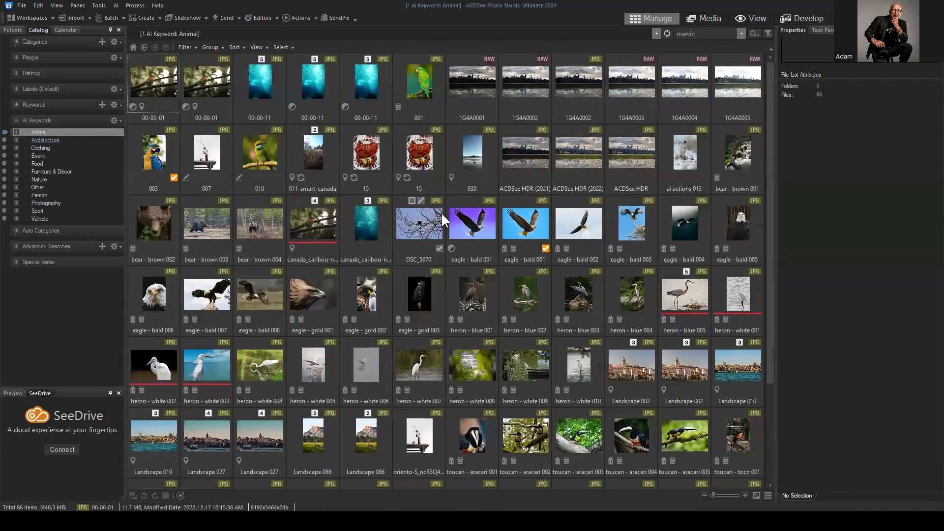
# Narrow the catalog to the AI keyword Bird under Animal and compare the first photo's AI keywords with the regular keyword hierarchy
pyautogui.click(17, 132)
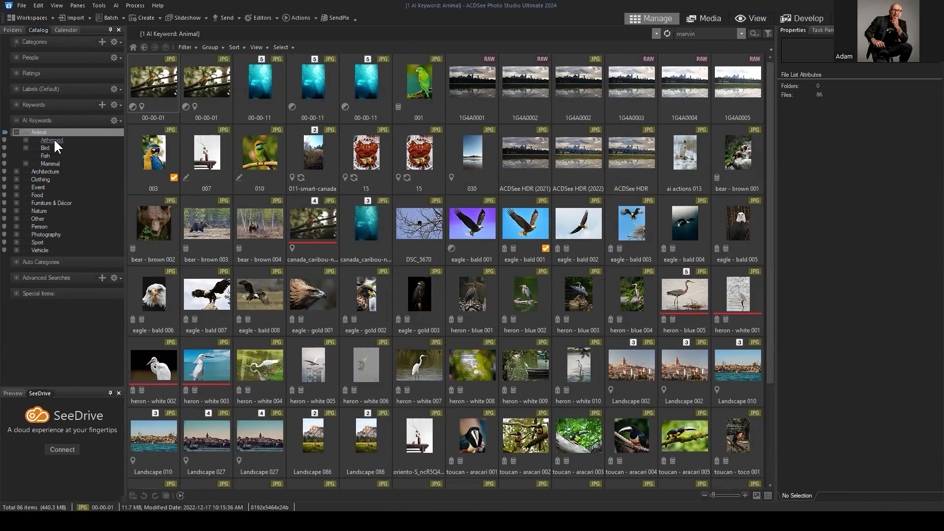
pyautogui.click(50, 148)
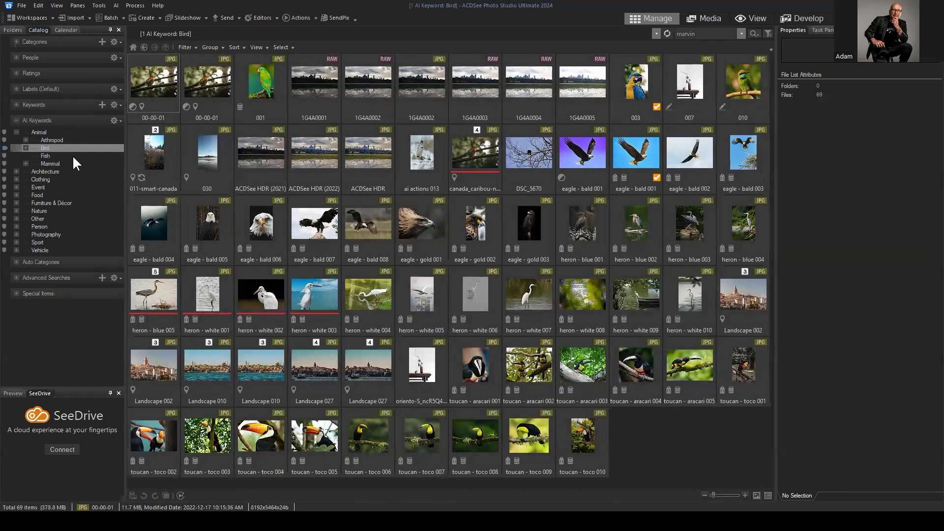
pyautogui.click(164, 74)
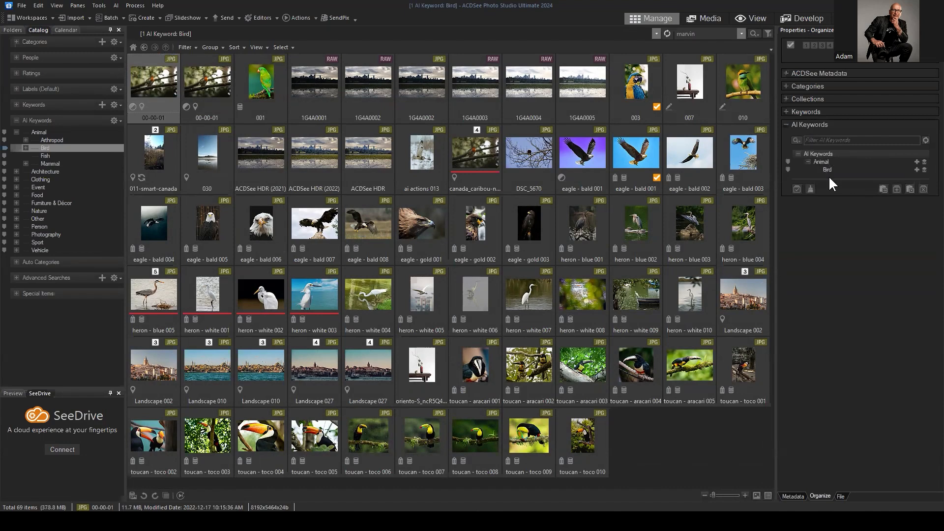
pyautogui.click(798, 113)
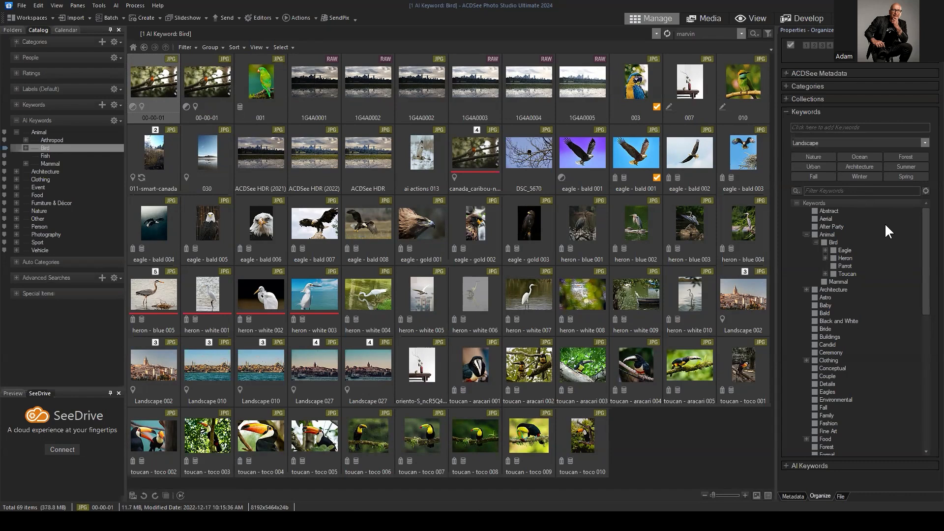
pyautogui.scroll(-4, 865, 241)
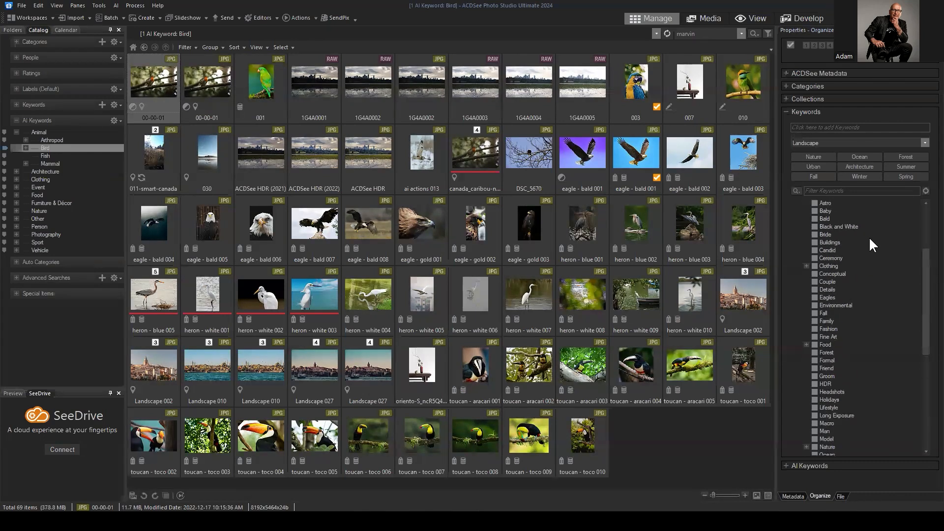
pyautogui.scroll(4, 870, 243)
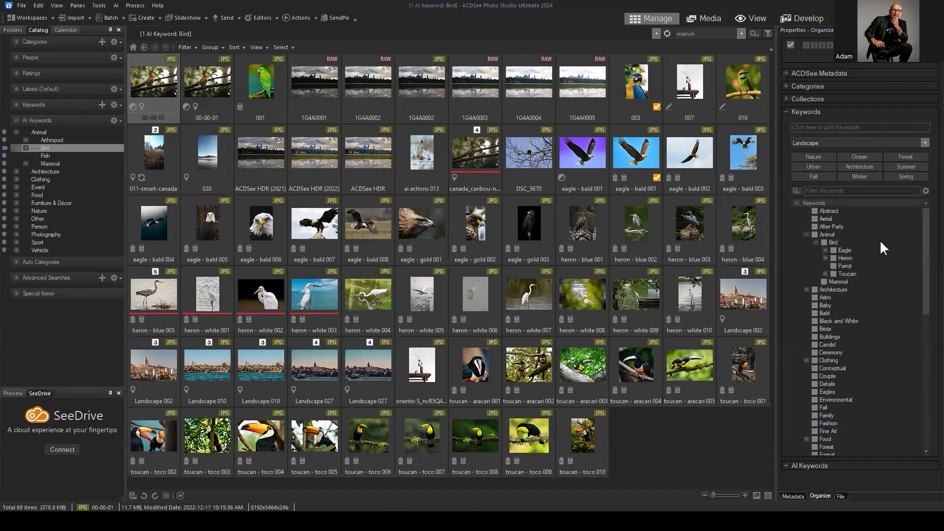
# Create a sub-keyword named Waterfowl under Bird in the regular keyword hierarchy
pyautogui.click(887, 240)
pyautogui.rightClick(884, 242)
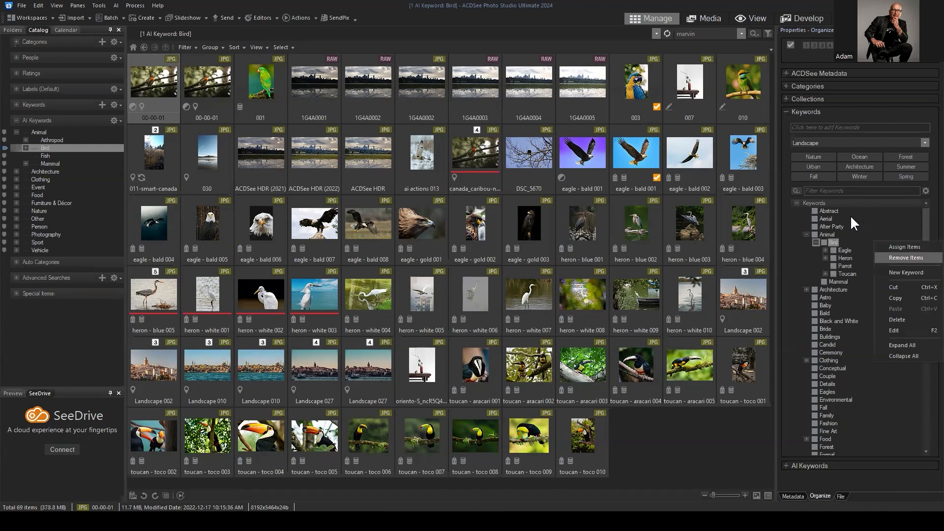
pyautogui.click(904, 272)
pyautogui.moveTo(470, 187); pyautogui.dragTo(654, 151)
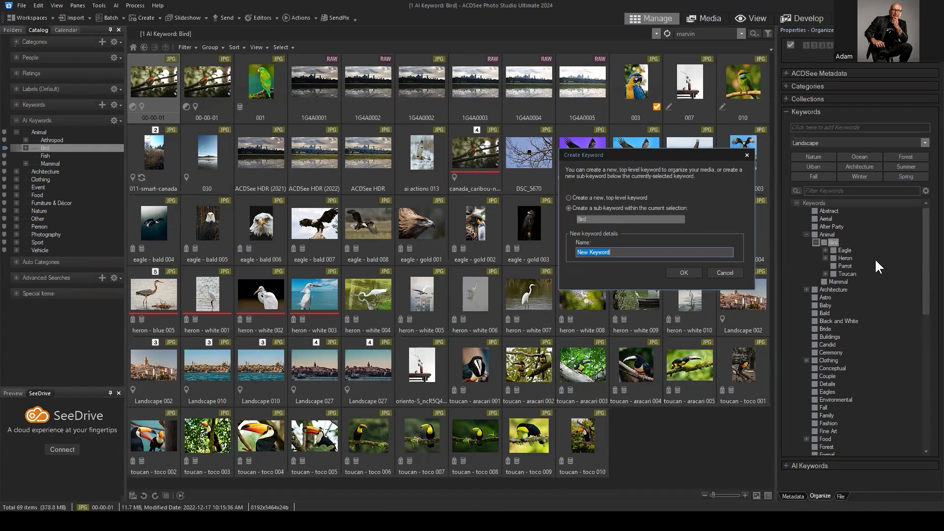
pyautogui.click(599, 218)
pyautogui.click(628, 251)
pyautogui.moveTo(649, 252); pyautogui.dragTo(548, 250)
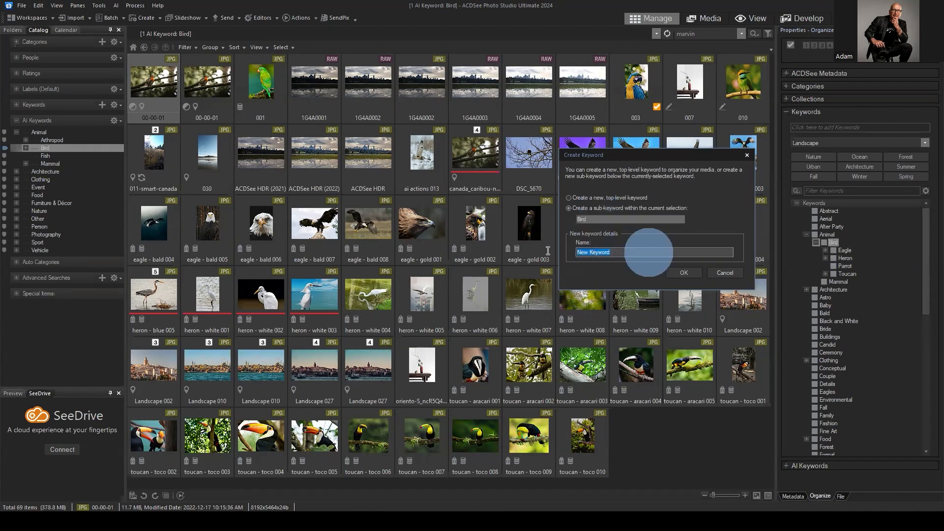
pyautogui.write('Waterfowl')
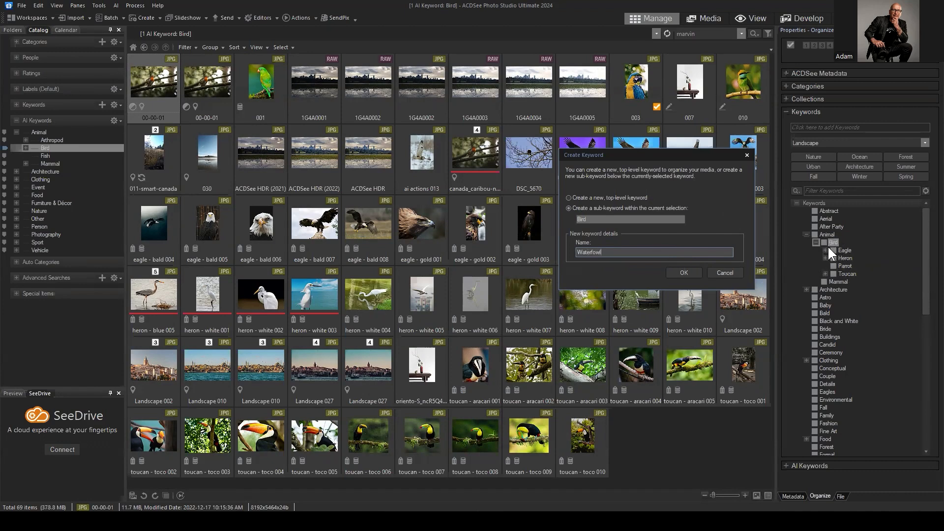
pyautogui.click(682, 272)
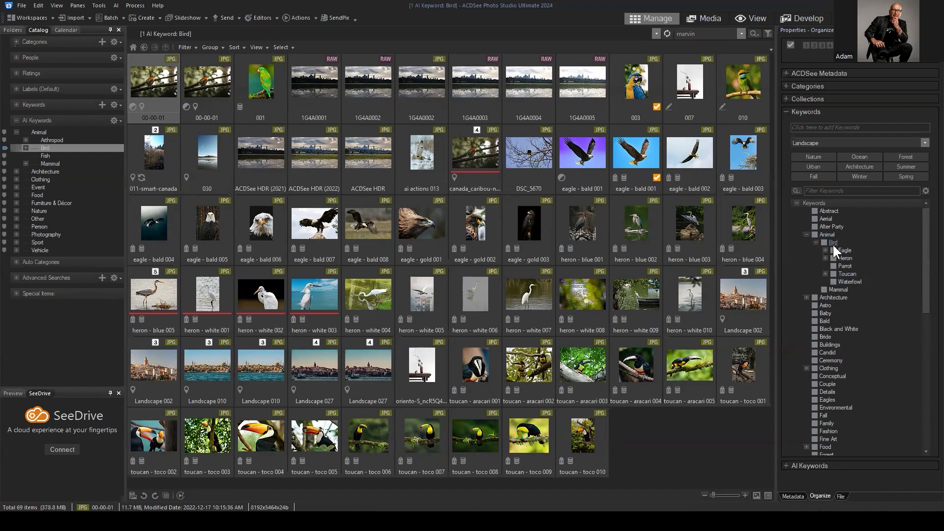
# Create a top-level keyword named Space Travel in the regular keyword hierarchy and check its place in the list
pyautogui.rightClick(880, 234)
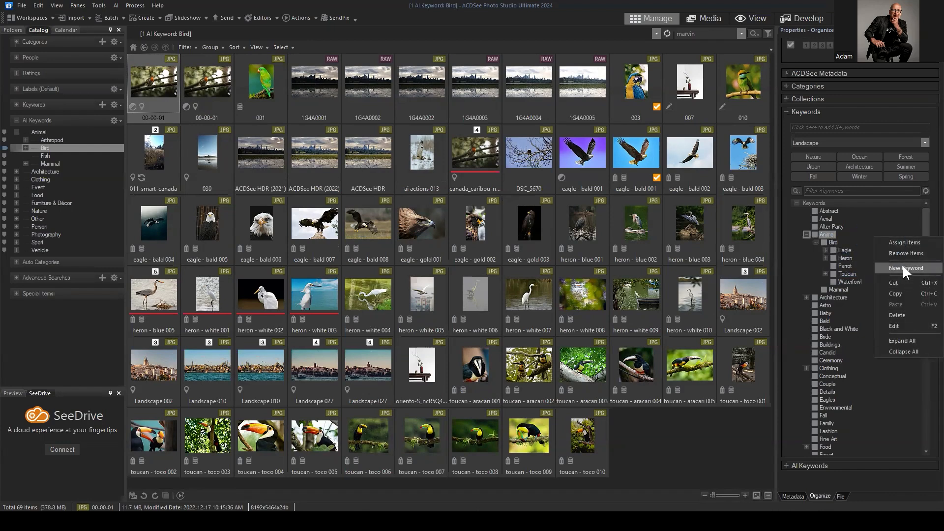
pyautogui.click(896, 268)
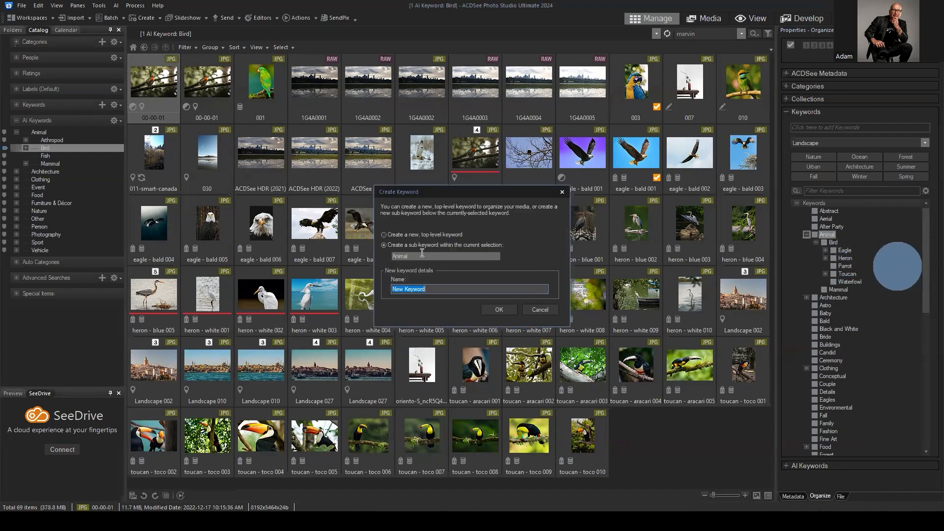
pyautogui.moveTo(530, 190); pyautogui.dragTo(532, 189)
pyautogui.click(481, 232)
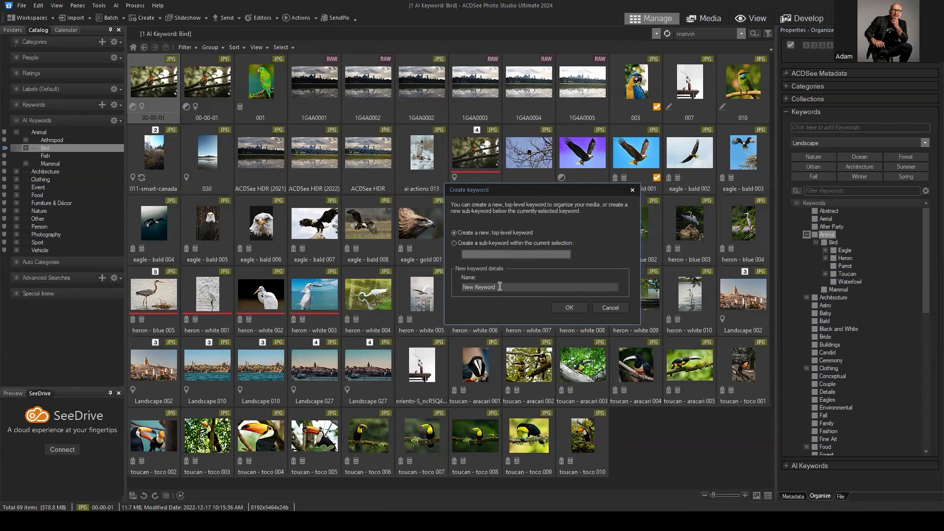
pyautogui.click(522, 287)
pyautogui.write('Space ')
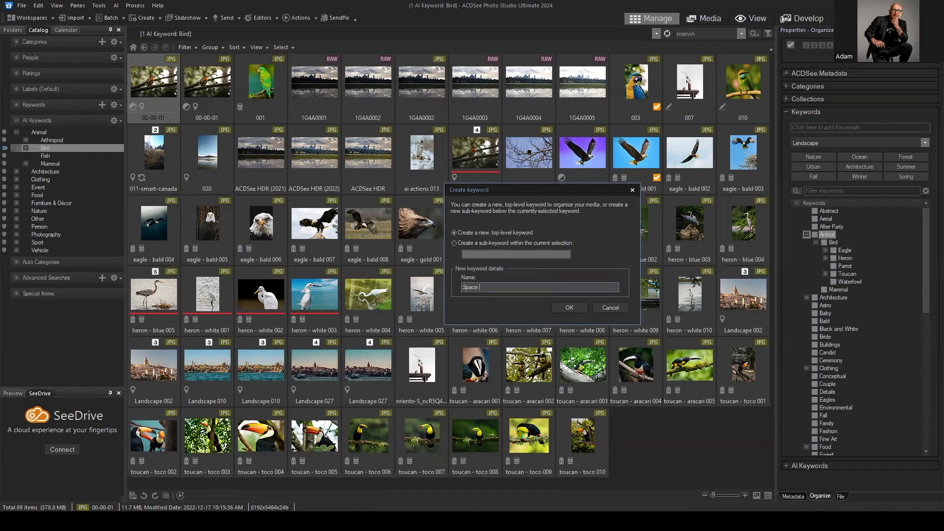
pyautogui.write('Travel')
pyautogui.click(569, 307)
pyautogui.scroll(-10, 851, 264)
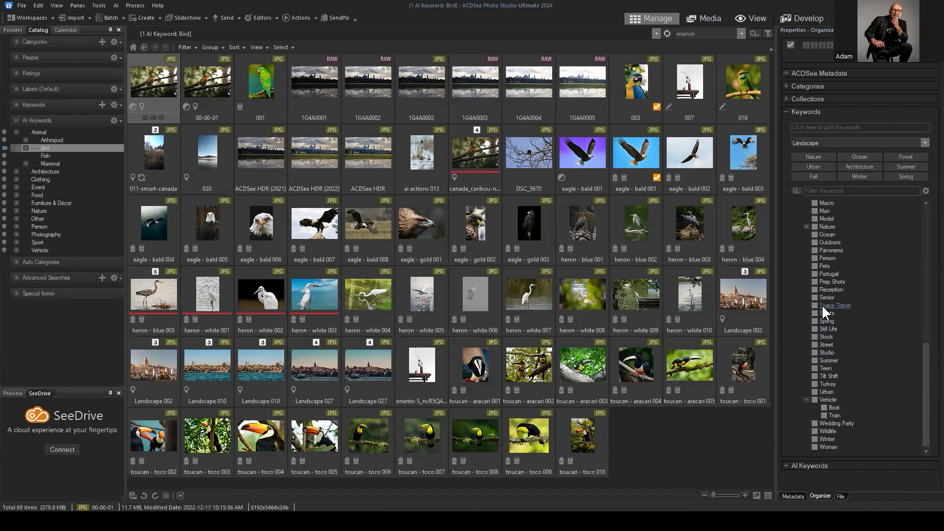
pyautogui.scroll(15, 851, 304)
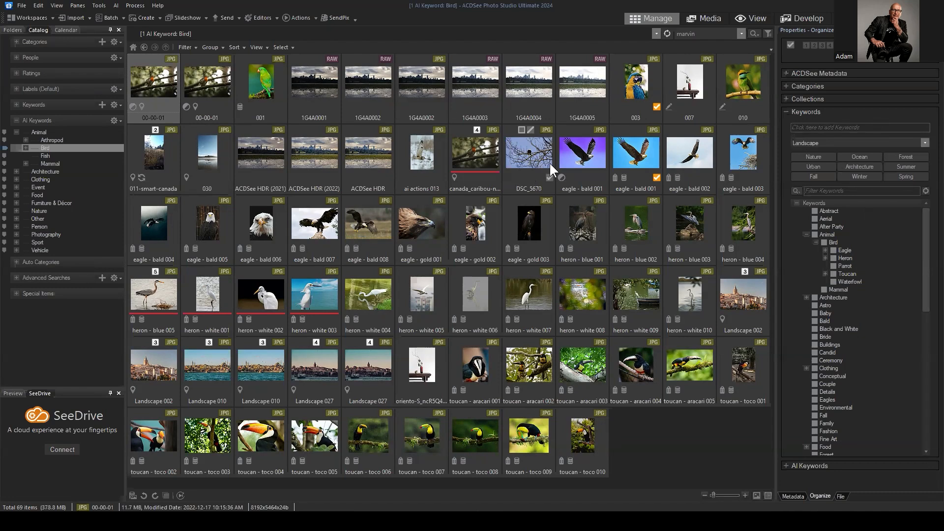
# Select the photo eagle - bald 001 and view the available quick keyword sets
pyautogui.click(590, 140)
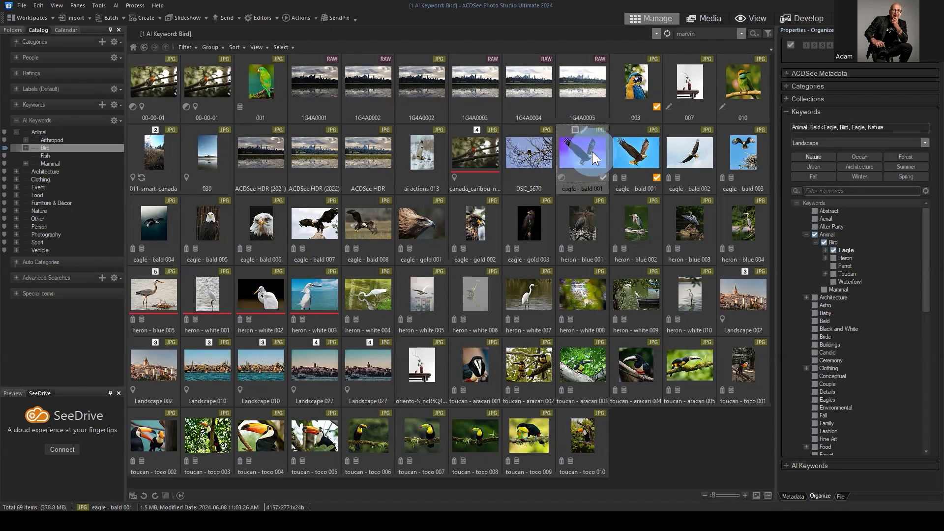
pyautogui.click(924, 142)
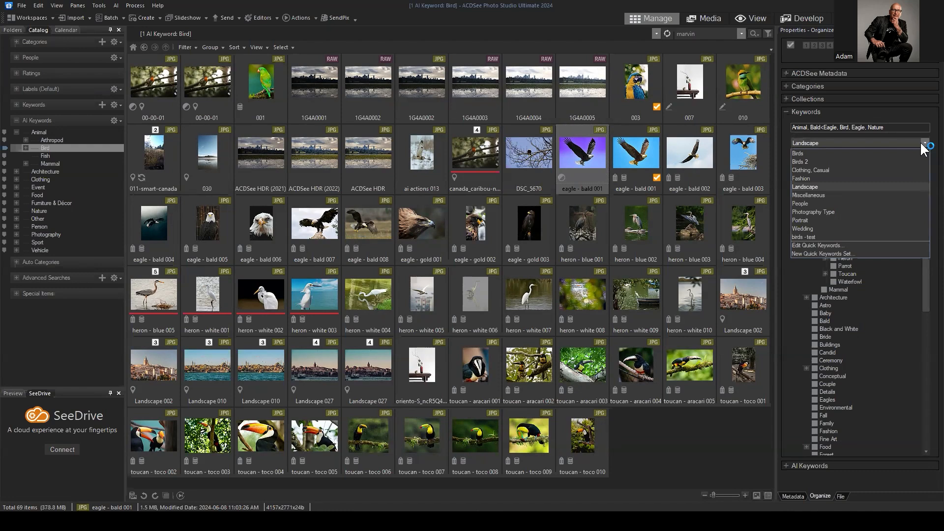
pyautogui.click(923, 144)
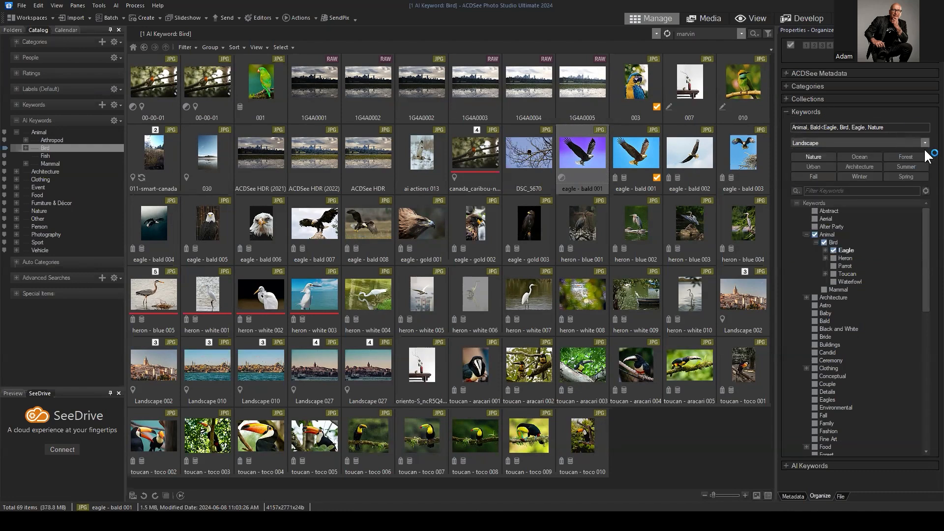
pyautogui.click(924, 143)
pyautogui.click(824, 253)
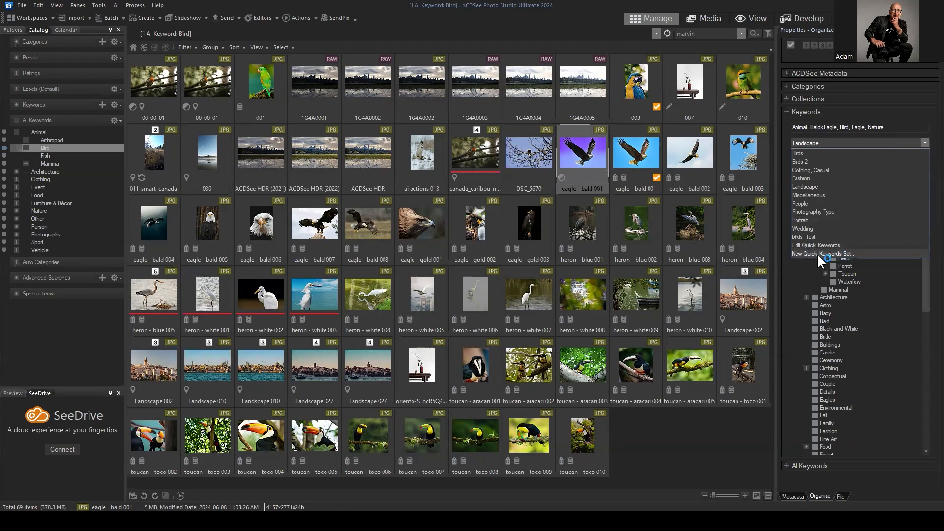
pyautogui.click(818, 254)
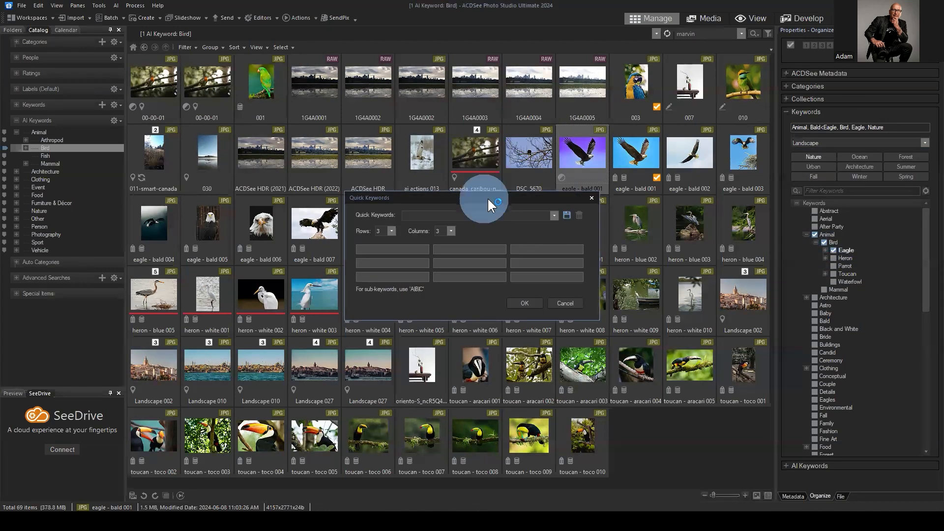
pyautogui.moveTo(487, 196); pyautogui.dragTo(613, 136)
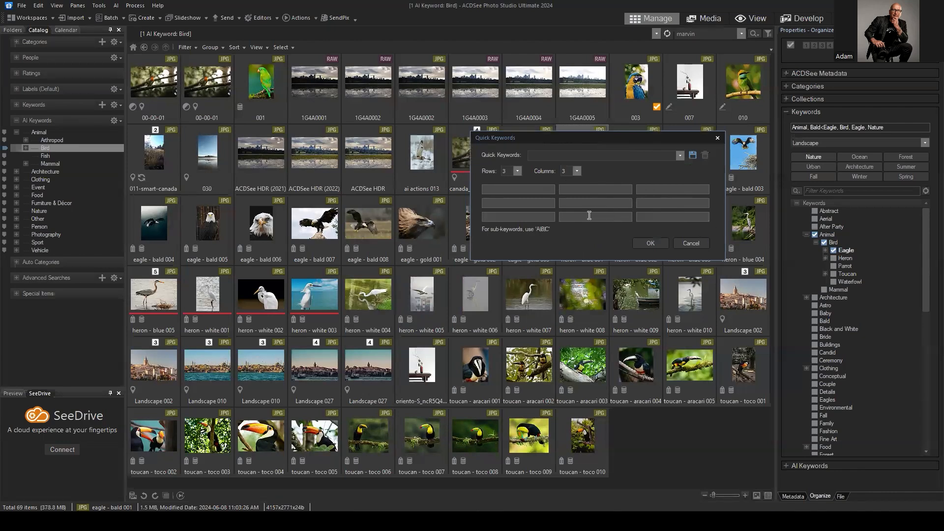
pyautogui.click(517, 171)
pyautogui.click(505, 246)
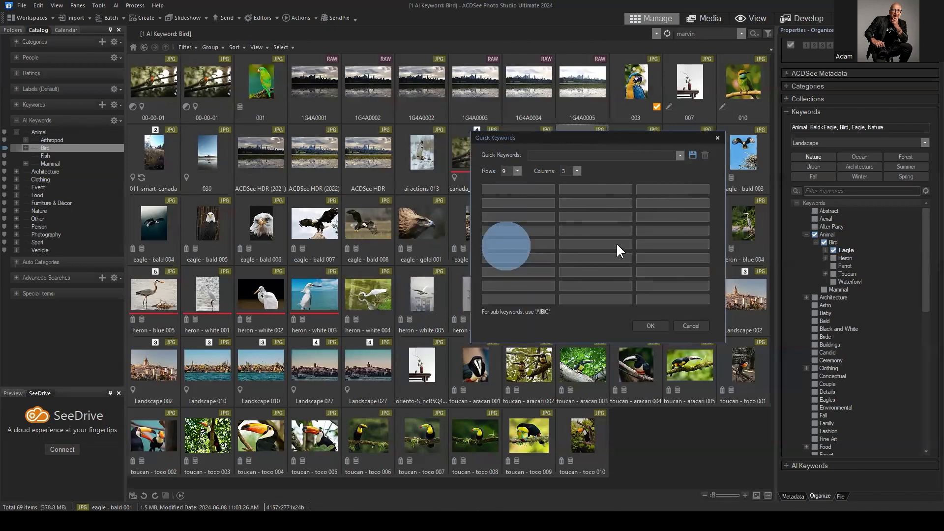
pyautogui.moveTo(588, 132); pyautogui.dragTo(565, 94)
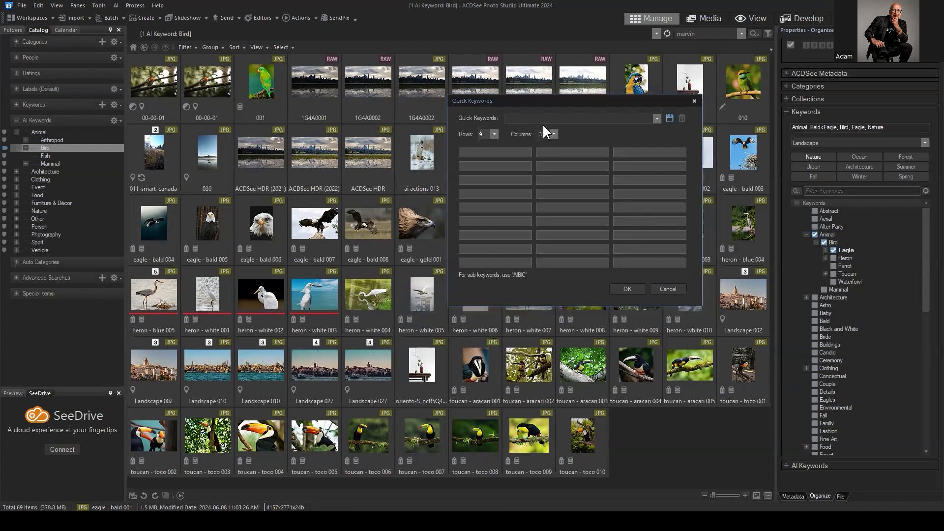
pyautogui.click(559, 117)
pyautogui.click(559, 117)
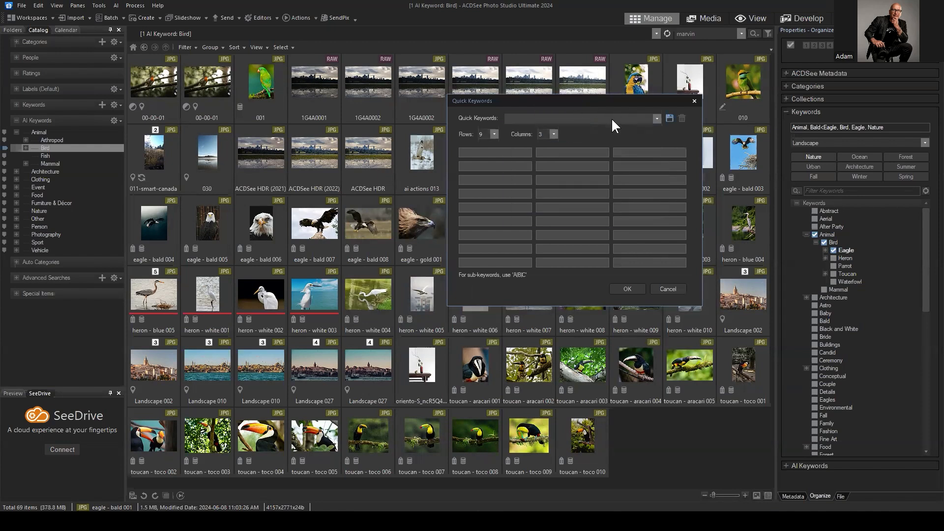
pyautogui.click(497, 150)
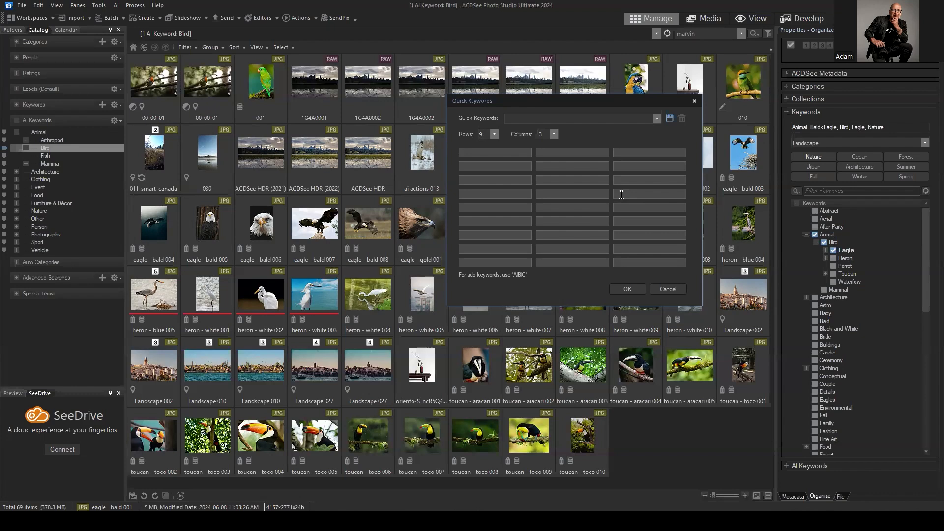
pyautogui.click(667, 289)
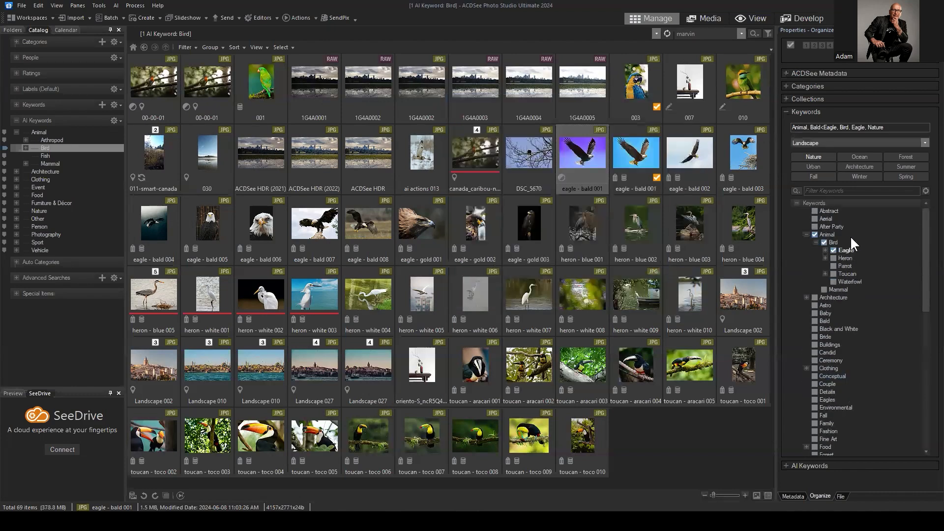
# Create a top-level keyword named Interior Design in the regular keyword hierarchy
pyautogui.rightClick(880, 224)
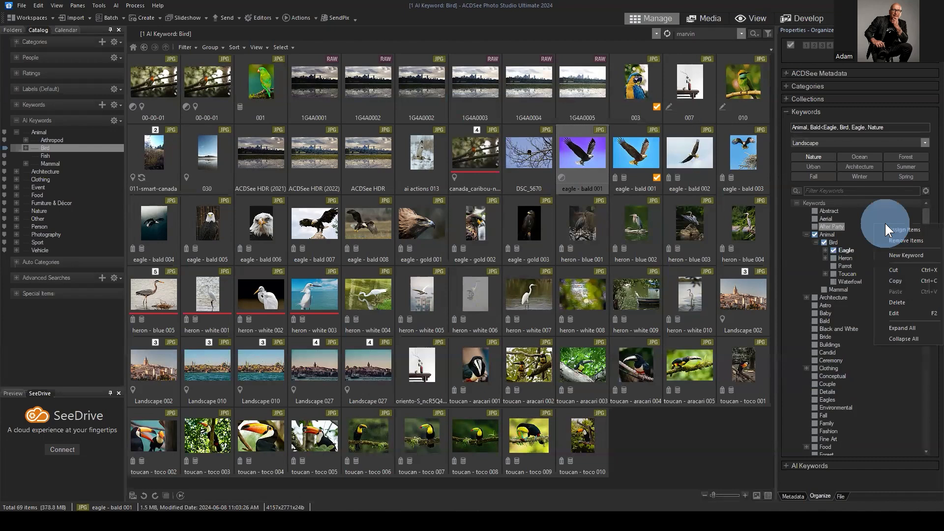
pyautogui.click(907, 251)
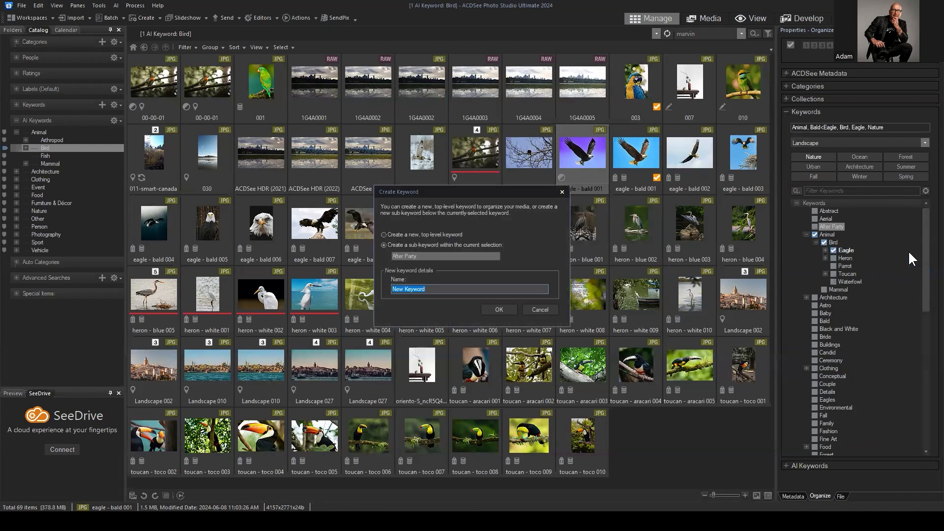
pyautogui.click(406, 235)
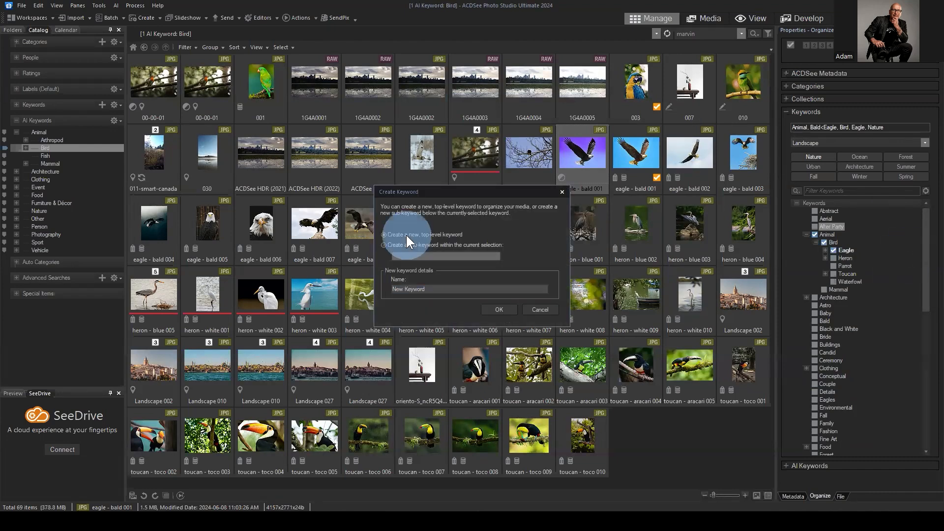
pyautogui.click(442, 286)
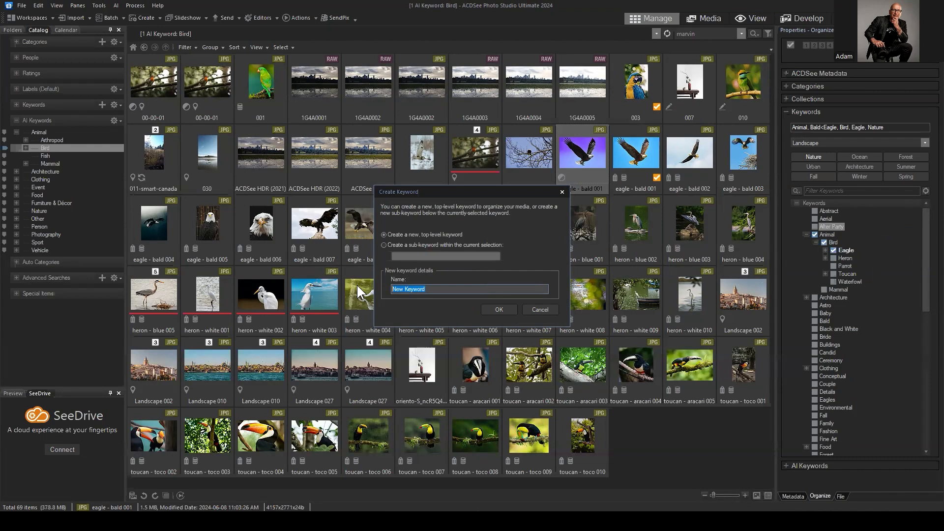
pyautogui.write('Interior Design')
pyautogui.click(497, 310)
# Examine where Interior Design and its neighbouring keywords sit in the regular keyword list
pyautogui.scroll(-5, 865, 319)
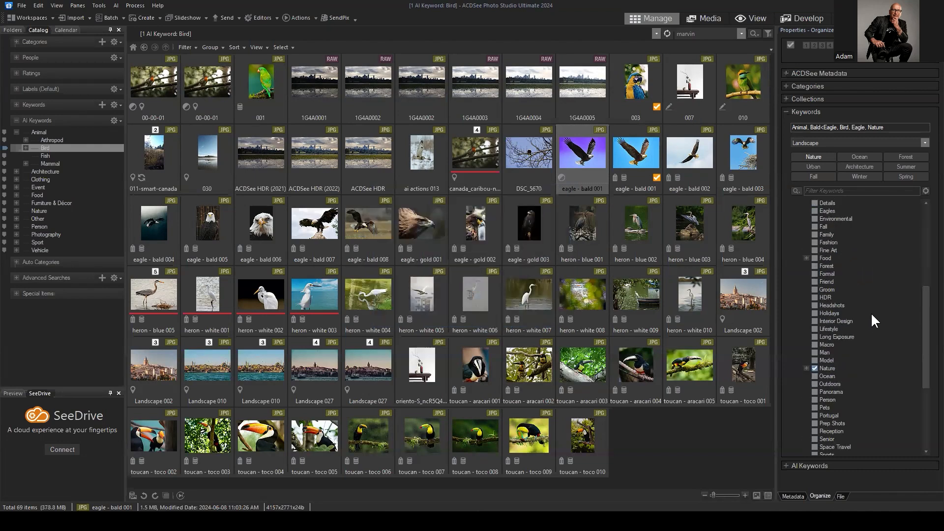
pyautogui.scroll(2, 871, 312)
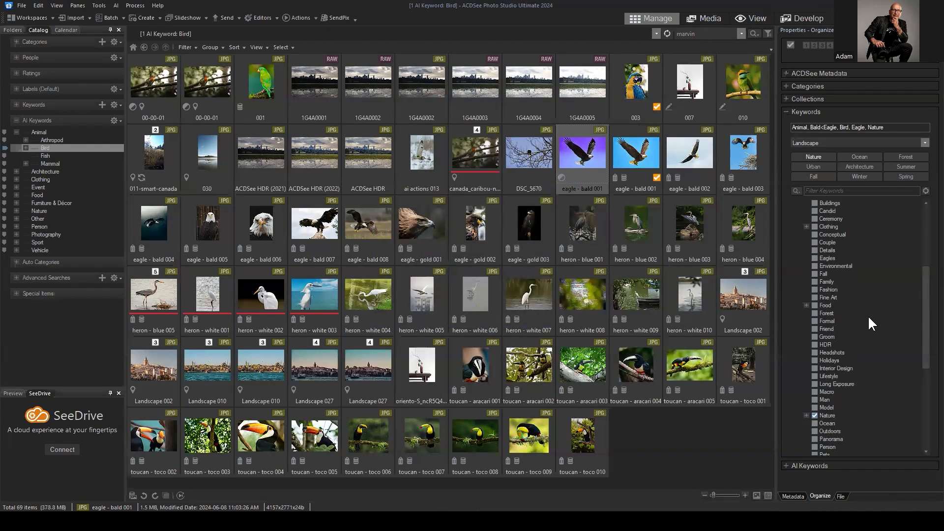
pyautogui.scroll(2, 868, 315)
pyautogui.scroll(-4, 860, 311)
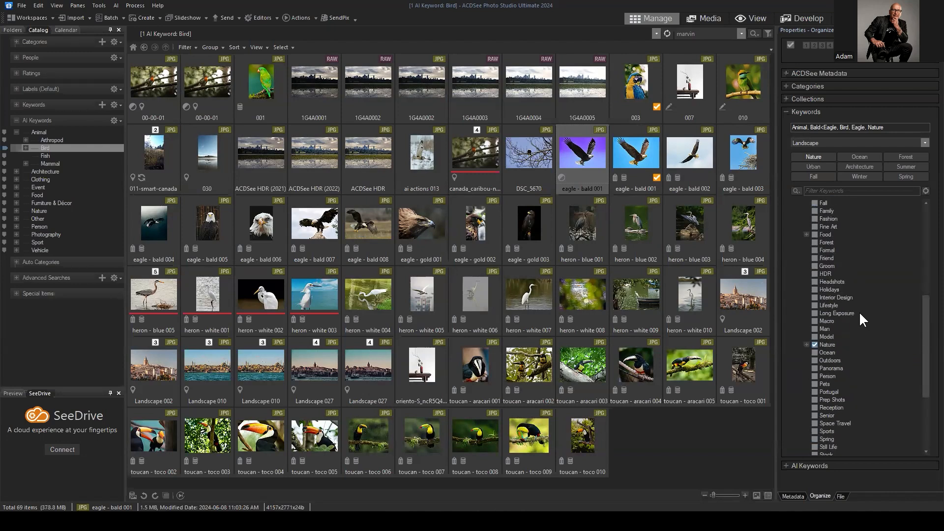
pyautogui.scroll(6, 852, 333)
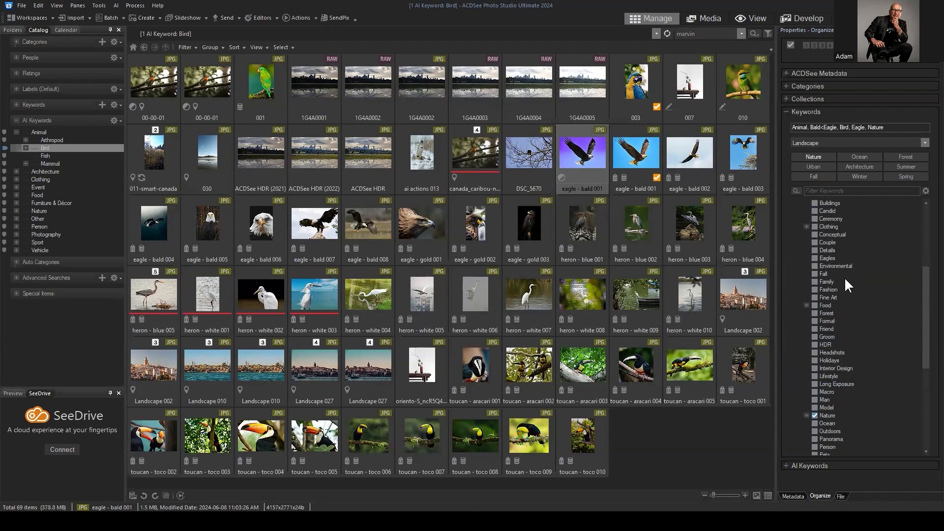
pyautogui.scroll(-5, 862, 296)
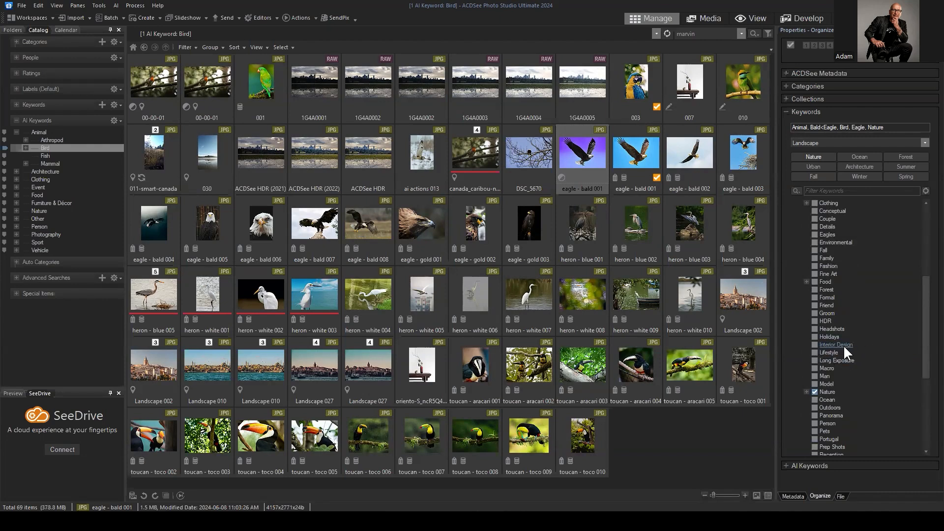
pyautogui.scroll(-2, 848, 344)
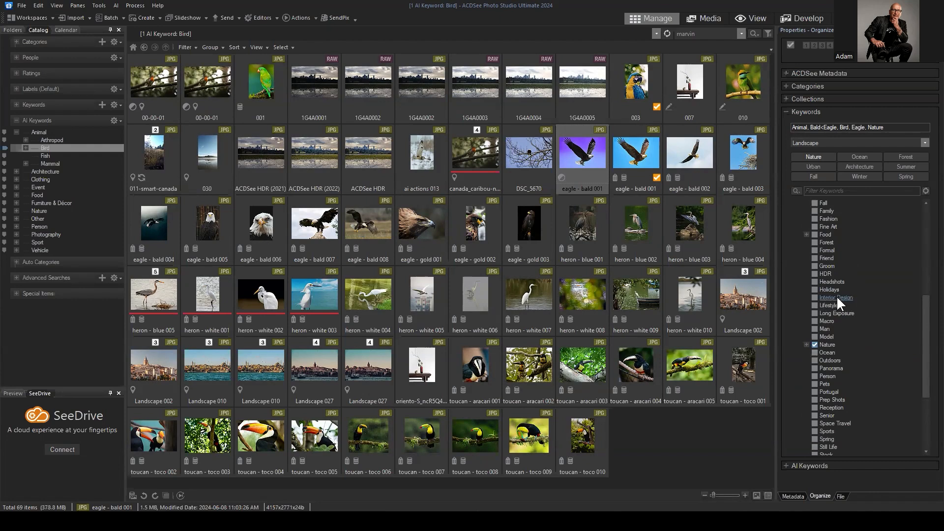
# Start a new quick keywords set and place its dialog over the thumbnails
pyautogui.click(925, 143)
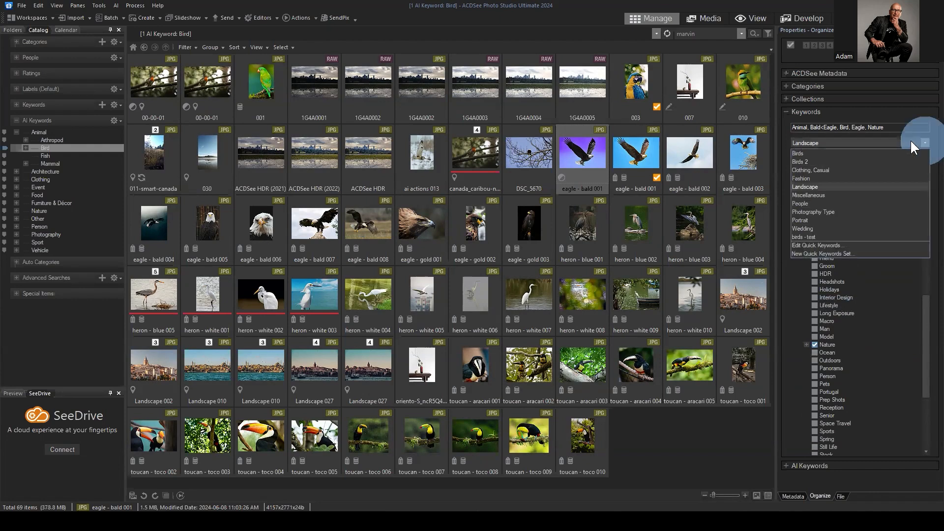
pyautogui.click(821, 253)
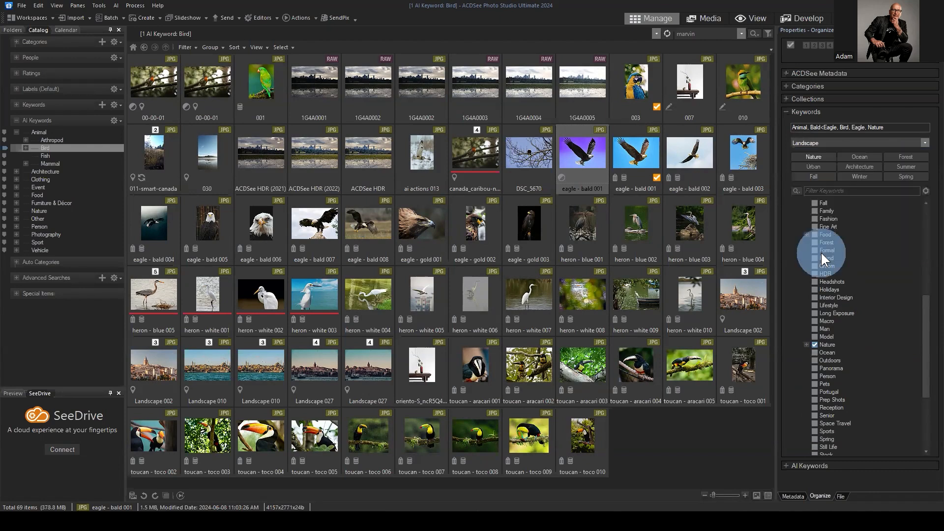
pyautogui.moveTo(441, 195); pyautogui.dragTo(509, 170)
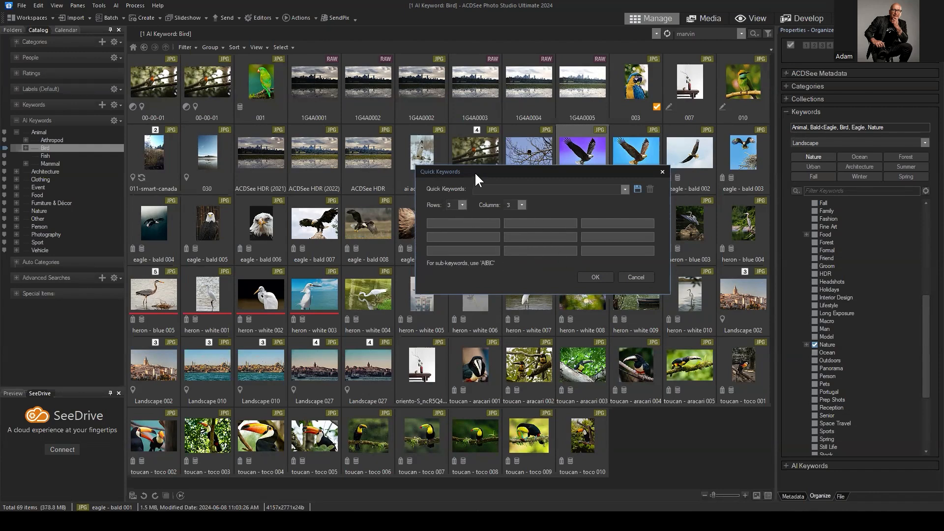
pyautogui.moveTo(474, 172); pyautogui.dragTo(467, 169)
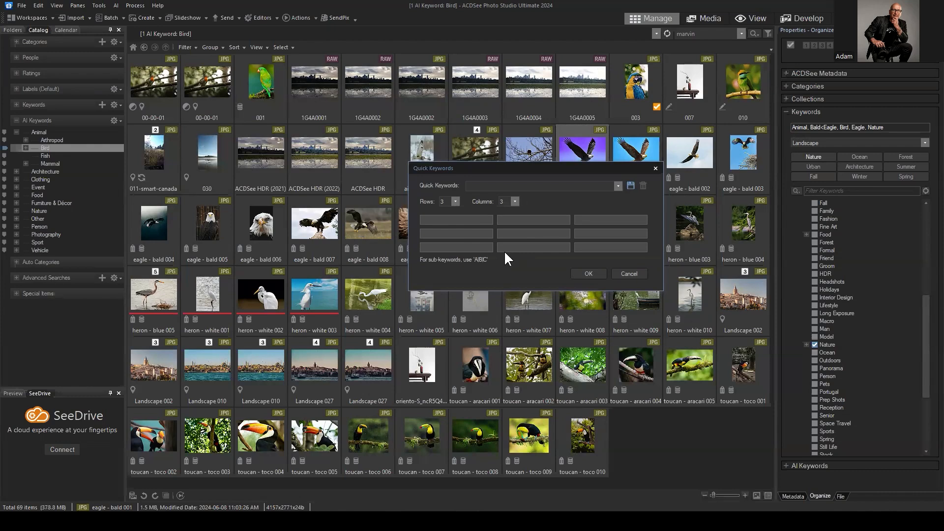
# Enter the nested keyword Animal|Bird|Flightless in the first cell of the quick keywords grid
pyautogui.click(467, 221)
pyautogui.write('Animal')
pyautogui.doubleClick(454, 219)
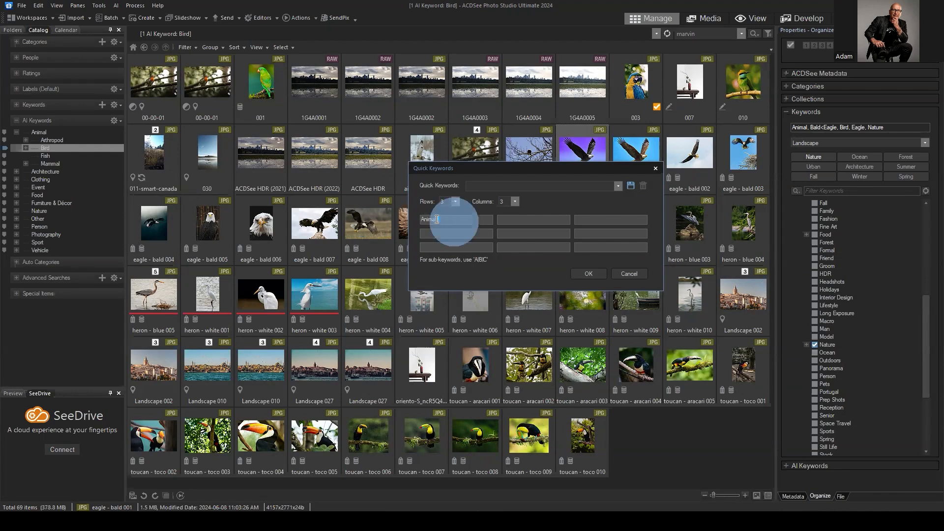
pyautogui.click(453, 219)
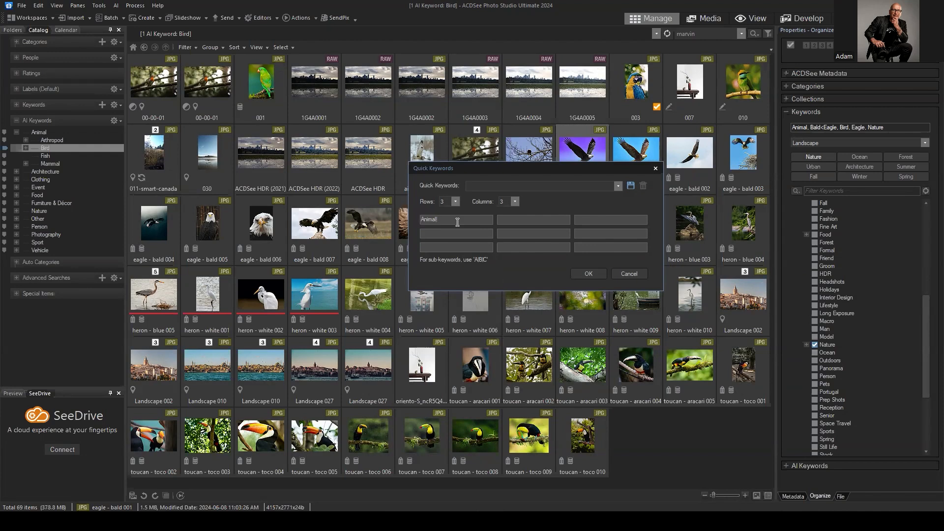
pyautogui.write('Bird')
pyautogui.write('|Flightless')
# Review the parts of the Animal|Bird|Flightless entry and clear it from the first quick keyword cell
pyautogui.moveTo(420, 219)
pyautogui.mouseDown()
pyautogui.moveTo(486, 220)
pyautogui.moveTo(420, 219)
pyautogui.mouseUp()
pyautogui.click(473, 220)
pyautogui.click(478, 216)
pyautogui.click(465, 218)
pyautogui.moveTo(421, 219); pyautogui.dragTo(445, 219)
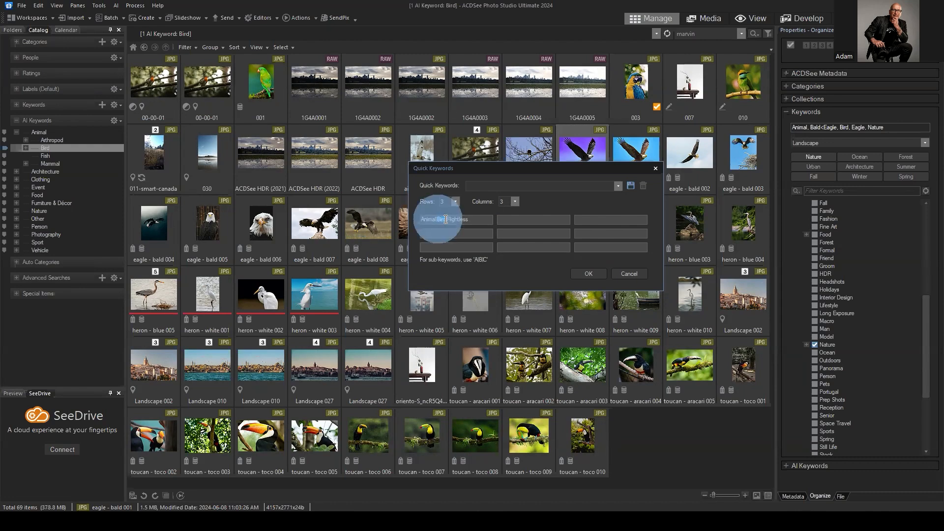
pyautogui.doubleClick(463, 219)
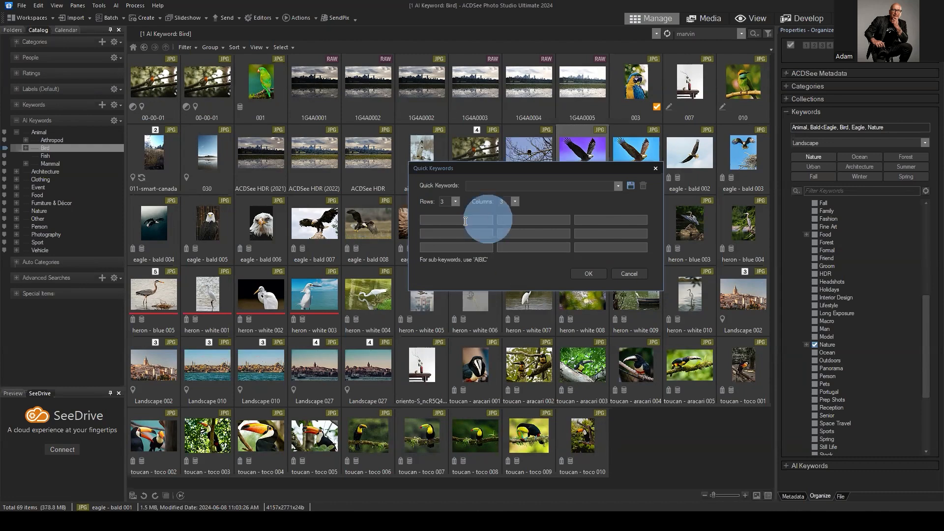
# Enter the nested keyword Interior Design|Early20th Century in the first cell of the quick keywords grid
pyautogui.doubleClick(488, 221)
pyautogui.press('BackSpace')
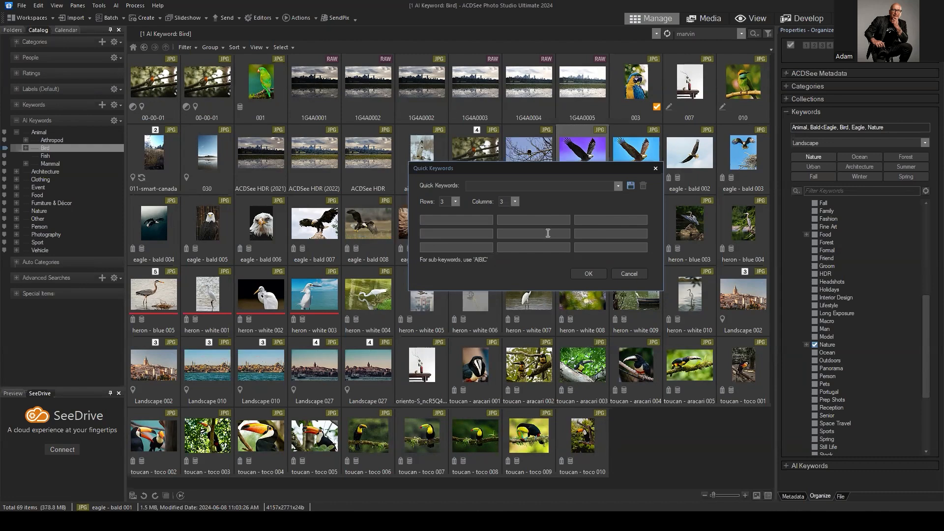
pyautogui.write('Interi')
pyautogui.write('or Design')
pyautogui.write('Early')
pyautogui.press('BackSpace')
pyautogui.press('BackSpace')
pyautogui.press('BackSpace')
pyautogui.write('Early20th Centyur')
pyautogui.press('BackSpace')
pyautogui.press('BackSpace')
pyautogui.press('BackSpace')
pyautogui.write('ury')
pyautogui.click(451, 223)
pyautogui.click(491, 220)
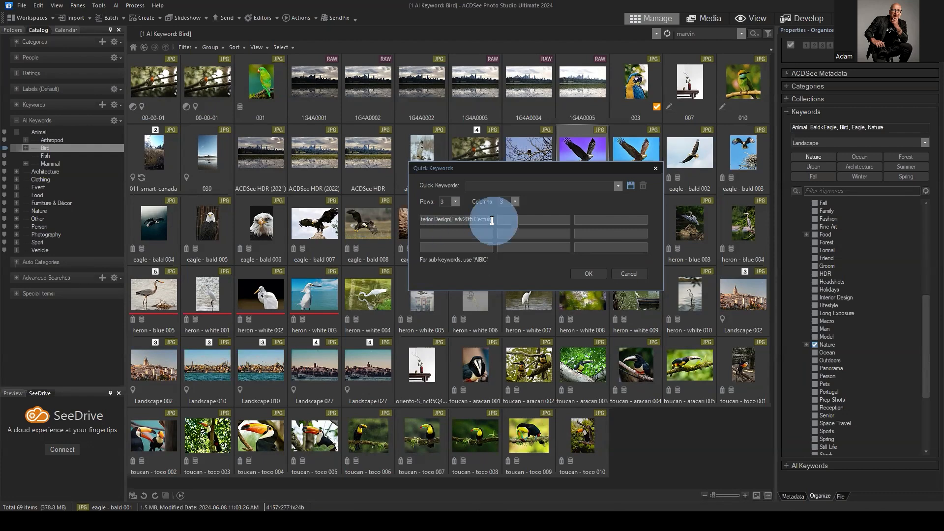
# Copy the first entry into the second quick keyword cell and change its sub-keyword to make Interior Design|Midcentury
pyautogui.moveTo(492, 220); pyautogui.dragTo(376, 219)
pyautogui.hotkey('ctrl', 'c')
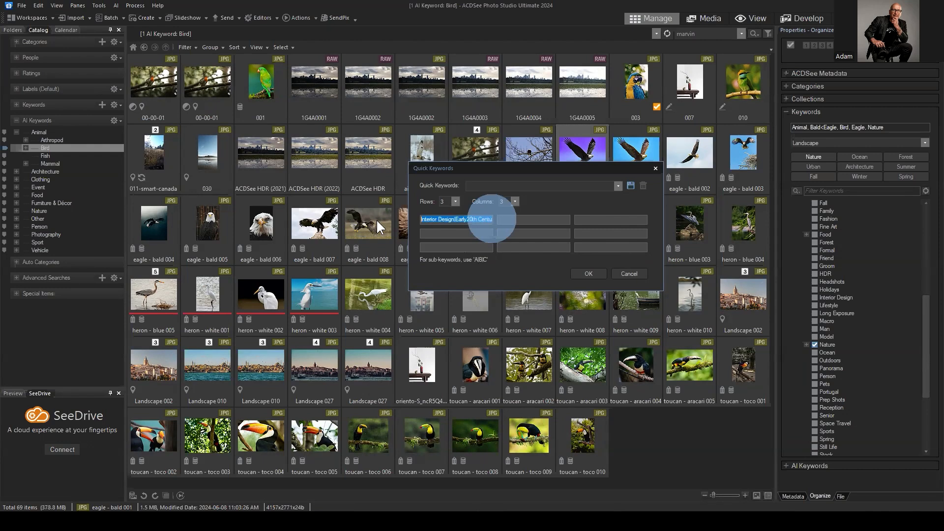
pyautogui.click(526, 218)
pyautogui.hotkey('ctrl', 'v')
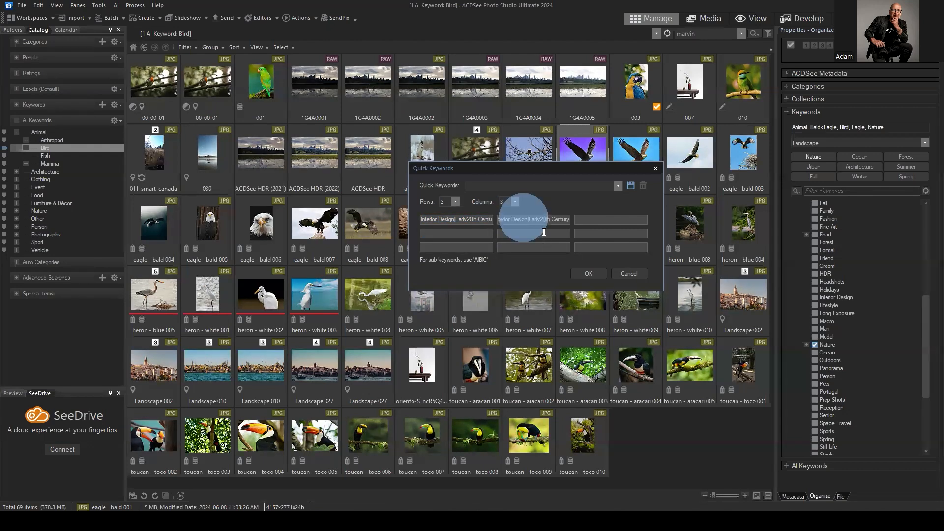
pyautogui.click(532, 218)
pyautogui.moveTo(532, 219); pyautogui.dragTo(581, 224)
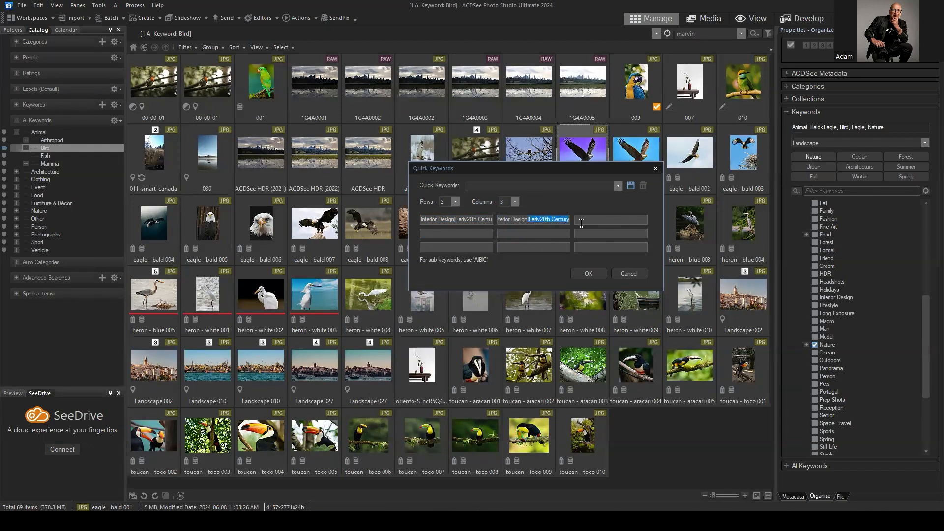
pyautogui.write('Midcentuy')
pyautogui.write('y')
# Add Interior Design|Contemporary in the third quick keyword cell and review the entries in the first row
pyautogui.click(584, 219)
pyautogui.hotkey('ctrl', 'v')
pyautogui.moveTo(606, 218); pyautogui.dragTo(647, 220)
pyautogui.write('Contemporar')
pyautogui.moveTo(543, 161); pyautogui.dragTo(565, 156)
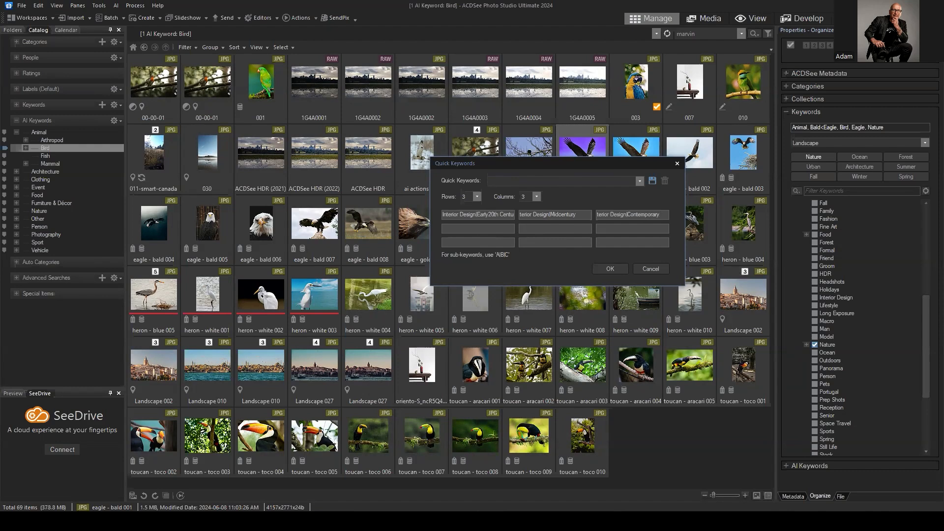
pyautogui.click(519, 216)
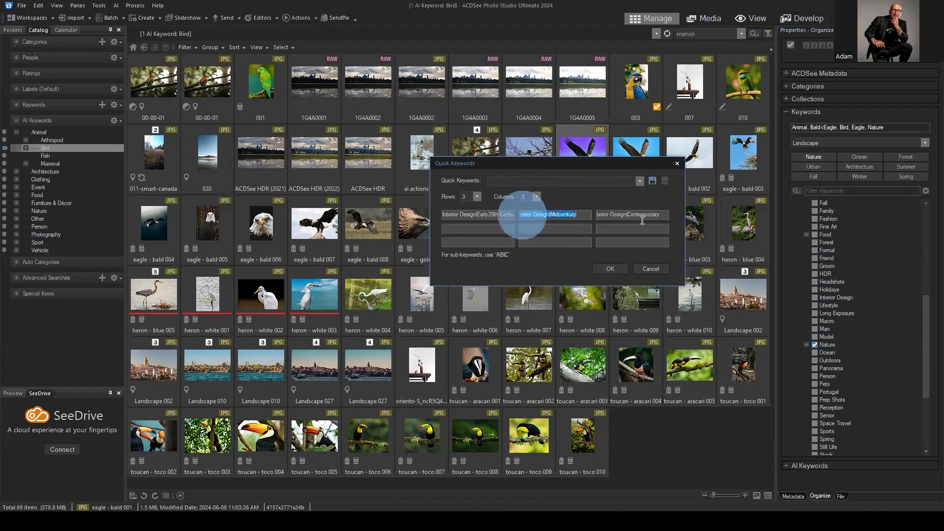
pyautogui.click(561, 215)
pyautogui.click(507, 215)
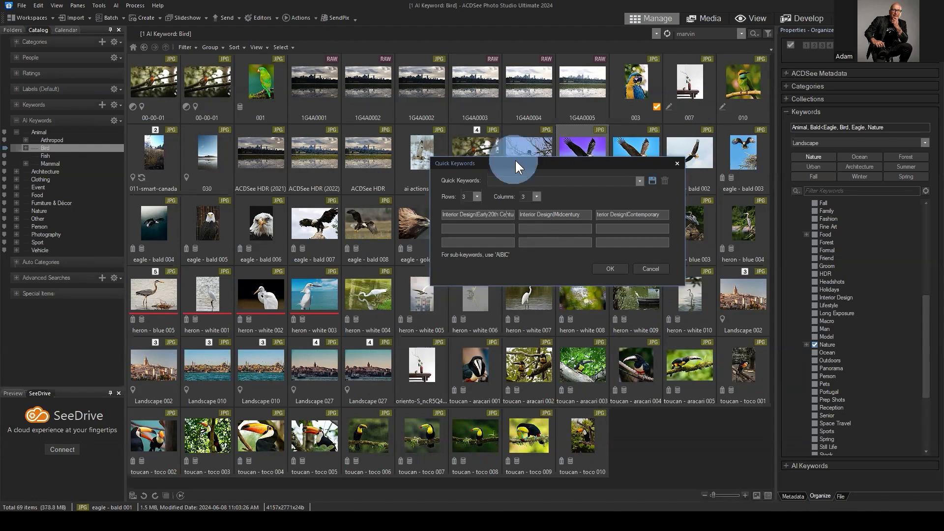
pyautogui.moveTo(515, 163); pyautogui.dragTo(525, 170)
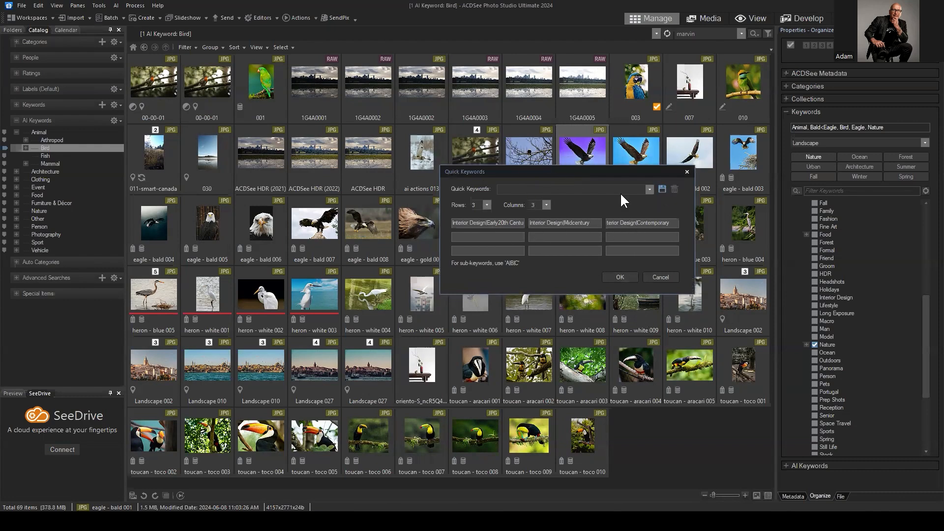
# Save the quick keywords set as a preset named Interior Design, apply it, and look through the keyword list
pyautogui.click(662, 189)
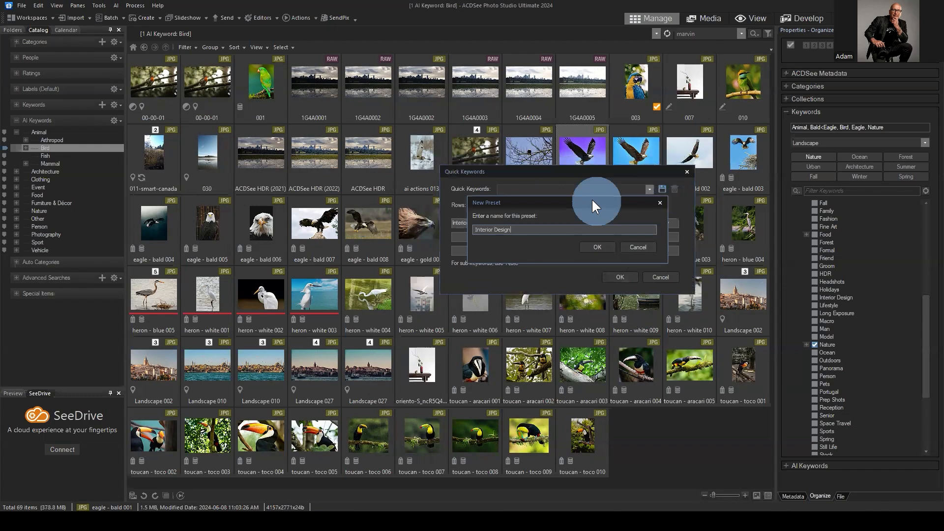
pyautogui.moveTo(591, 199); pyautogui.dragTo(515, 101)
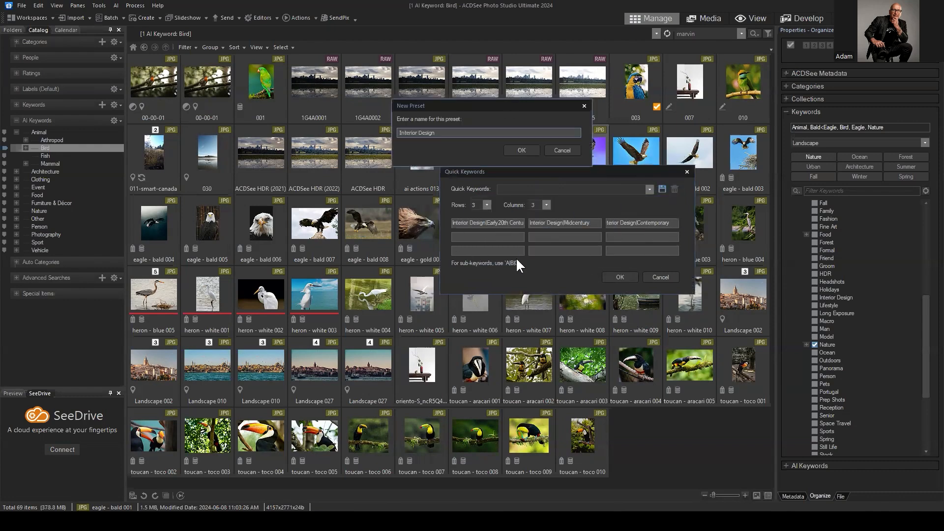
pyautogui.click(519, 149)
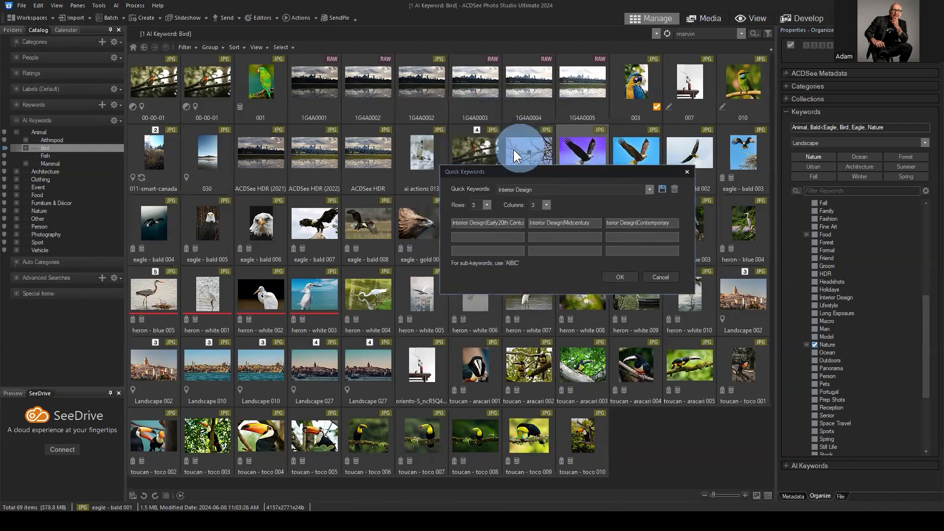
pyautogui.click(618, 276)
pyautogui.scroll(5, 860, 237)
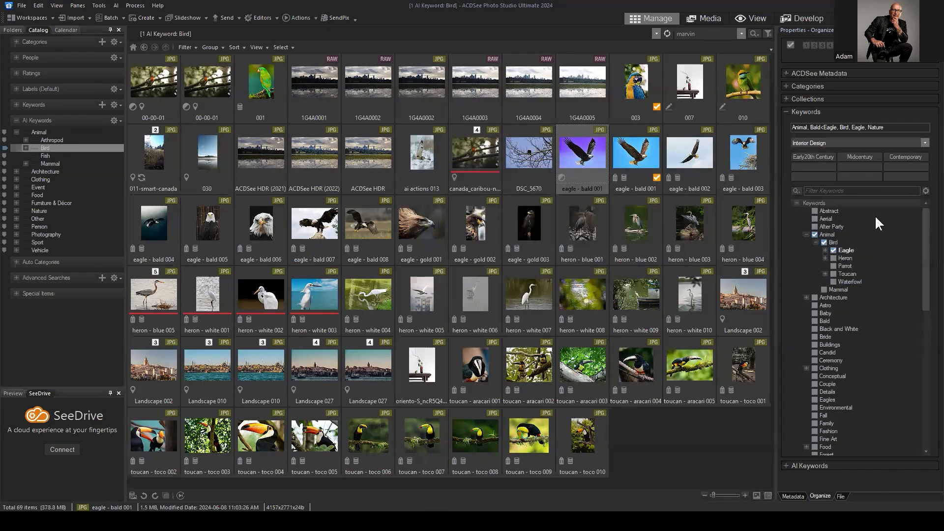
pyautogui.scroll(-10, 880, 236)
pyautogui.scroll(9, 856, 307)
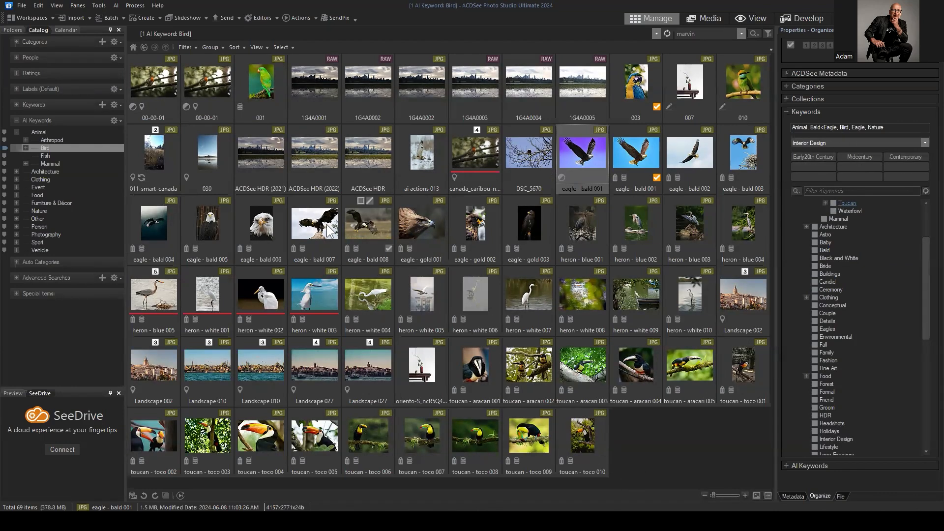
# Leave the AI keyword results and open the Landscape folder inside Pictures
pyautogui.click(143, 47)
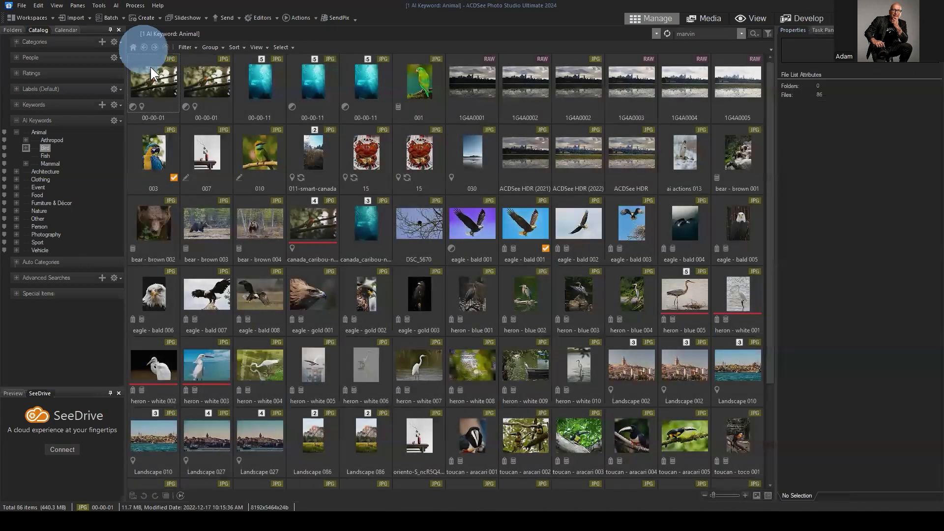
pyautogui.click(13, 30)
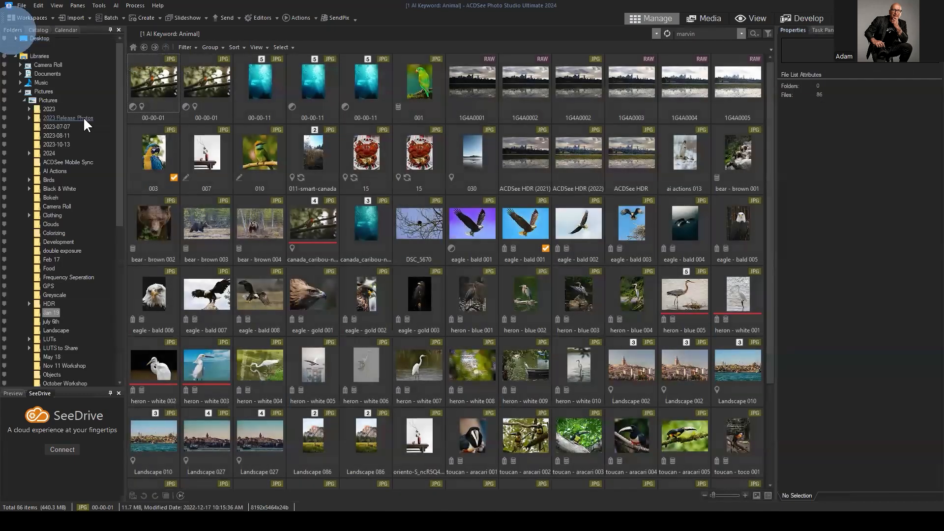
pyautogui.click(48, 100)
pyautogui.click(503, 435)
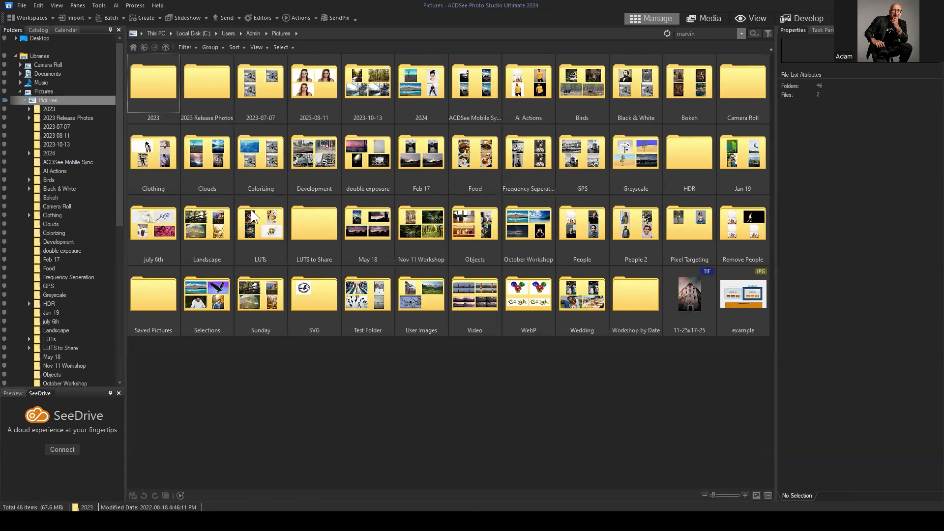
pyautogui.doubleClick(196, 220)
pyautogui.click(363, 363)
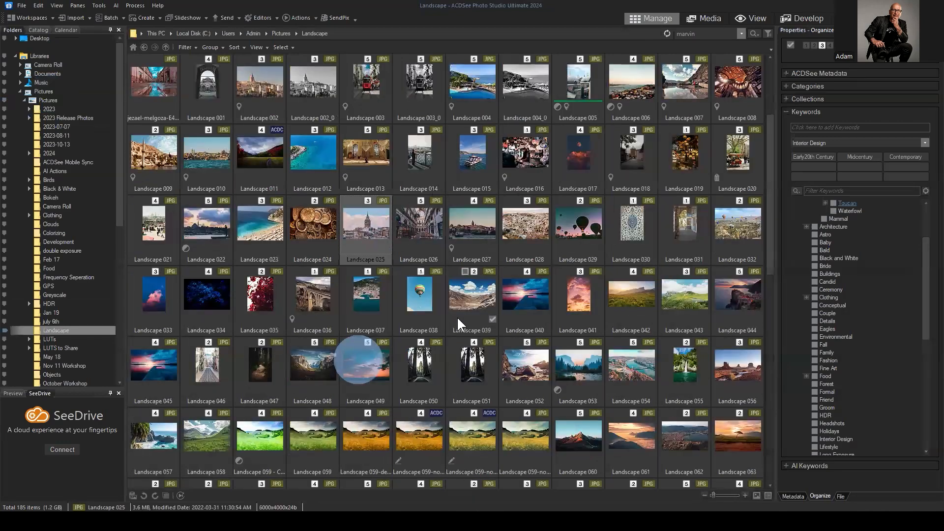
# Select the three neighbouring photos Landscape 002_0, Landscape 003 and Landscape 003_0
pyautogui.scroll(-4, 290, 238)
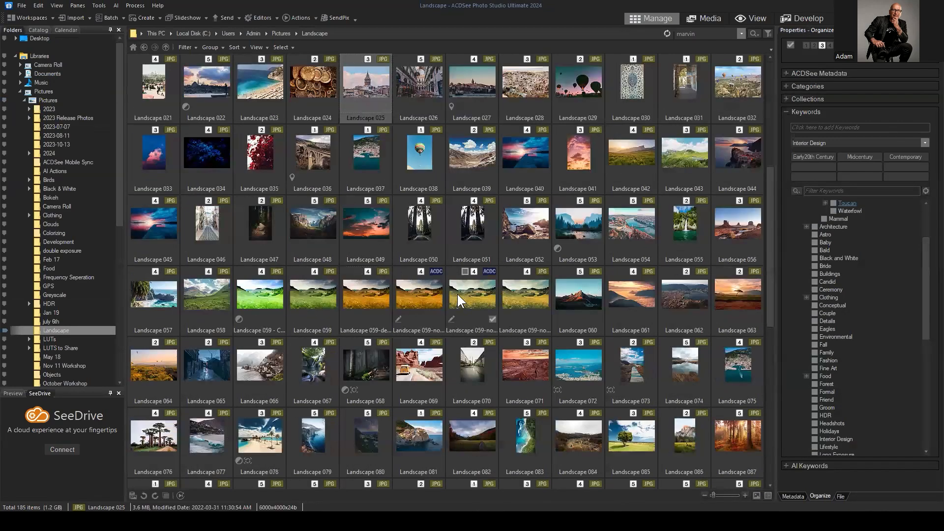
pyautogui.scroll(3, 344, 197)
pyautogui.click(356, 145)
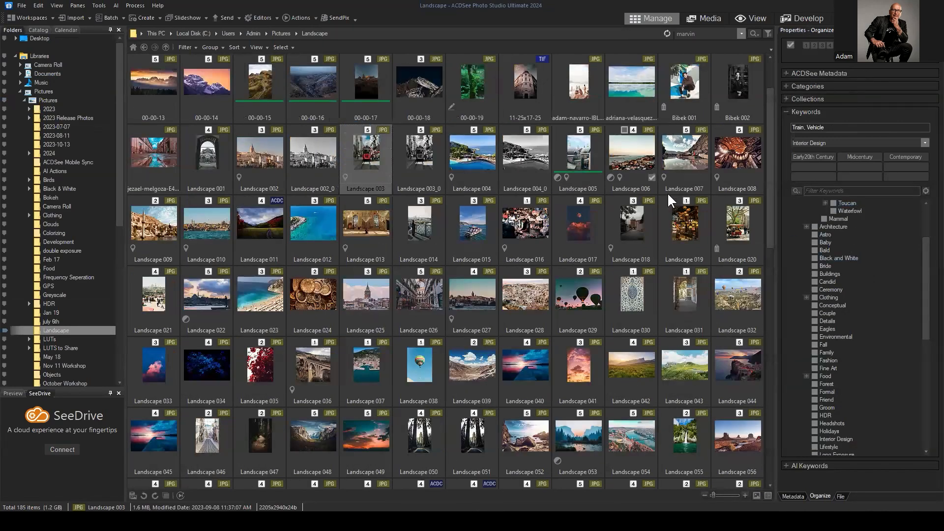
pyautogui.scroll(-2, 669, 198)
pyautogui.scroll(2, 520, 178)
pyautogui.scroll(1, 521, 184)
pyautogui.click(366, 226)
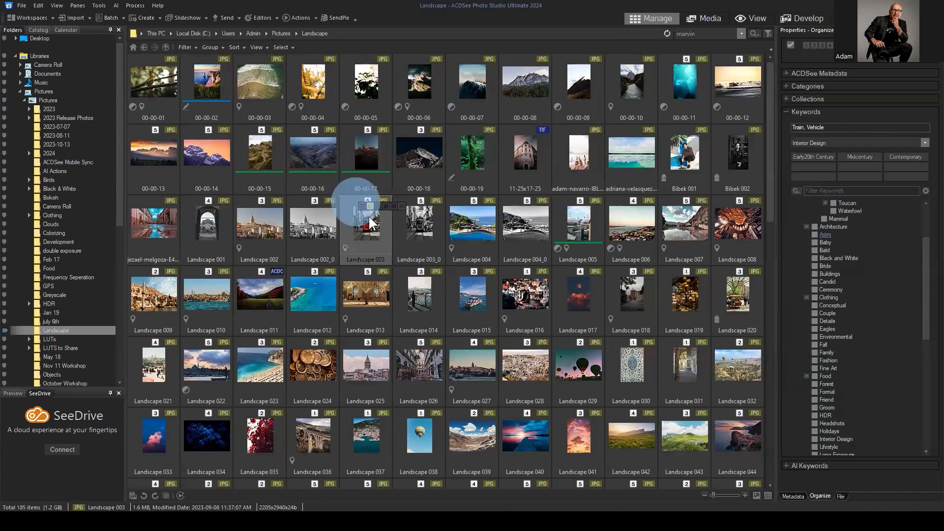
pyautogui.click(309, 226)
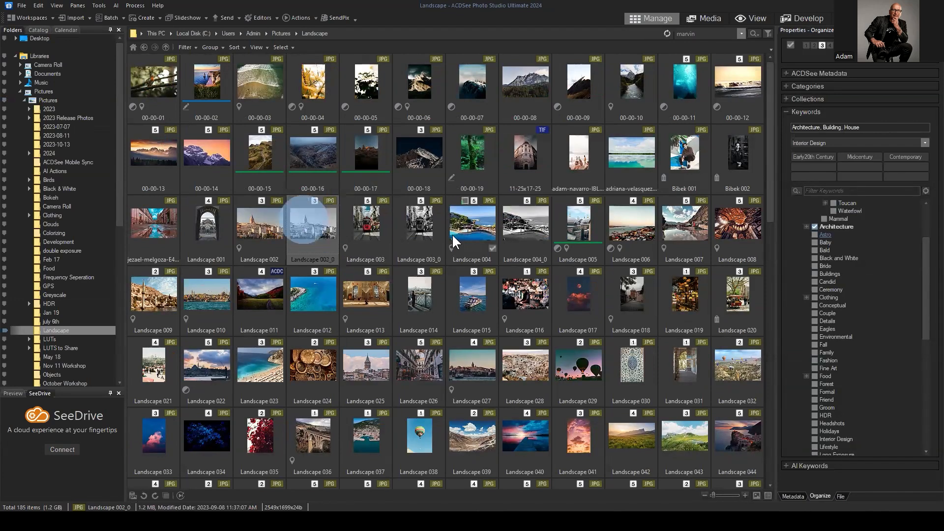
pyautogui.keyDown('shift'); pyautogui.click(421, 229); pyautogui.keyUp('shift')
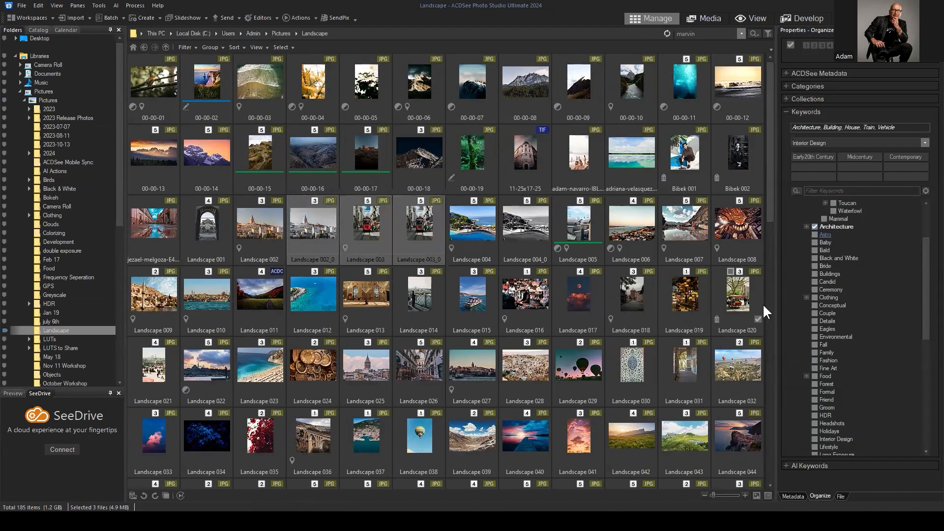
# Assign the top-level keyword Interior Design to the three selected photos
pyautogui.scroll(-8, 860, 265)
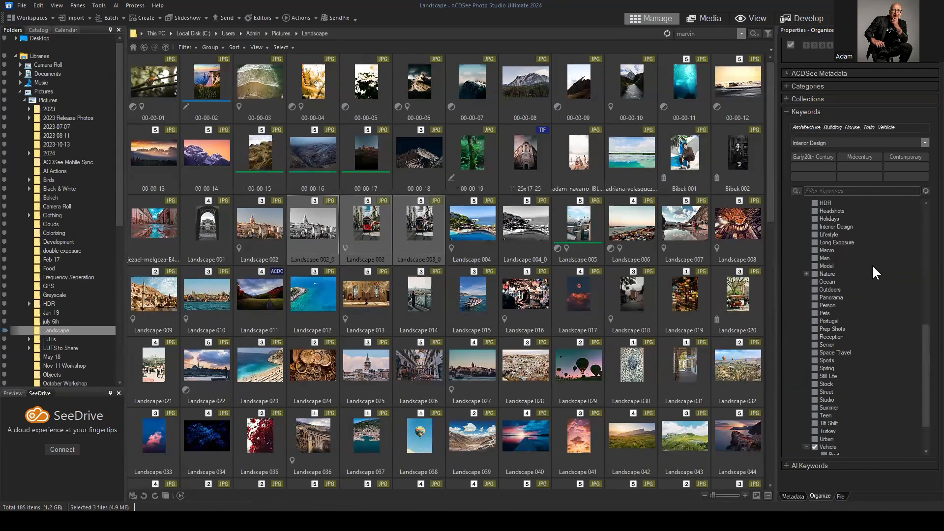
pyautogui.scroll(3, 870, 263)
pyautogui.scroll(2, 871, 264)
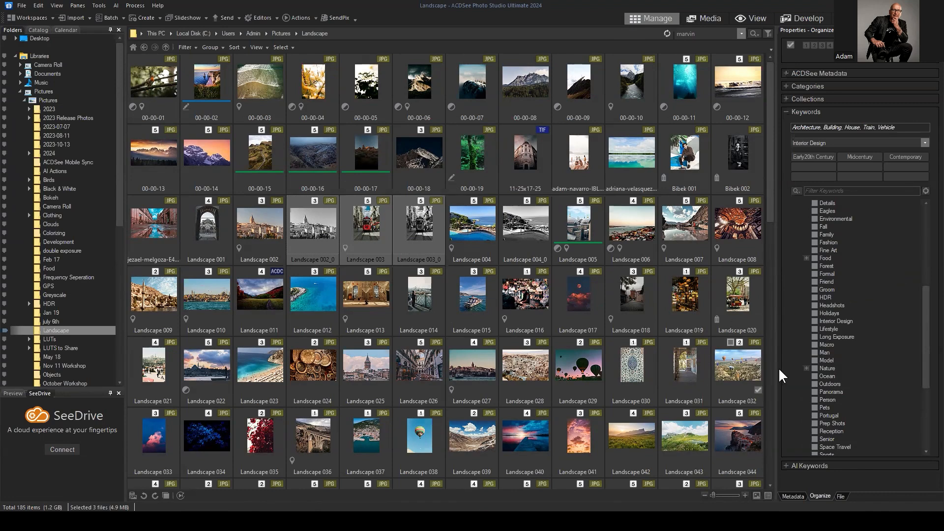
pyautogui.click(816, 322)
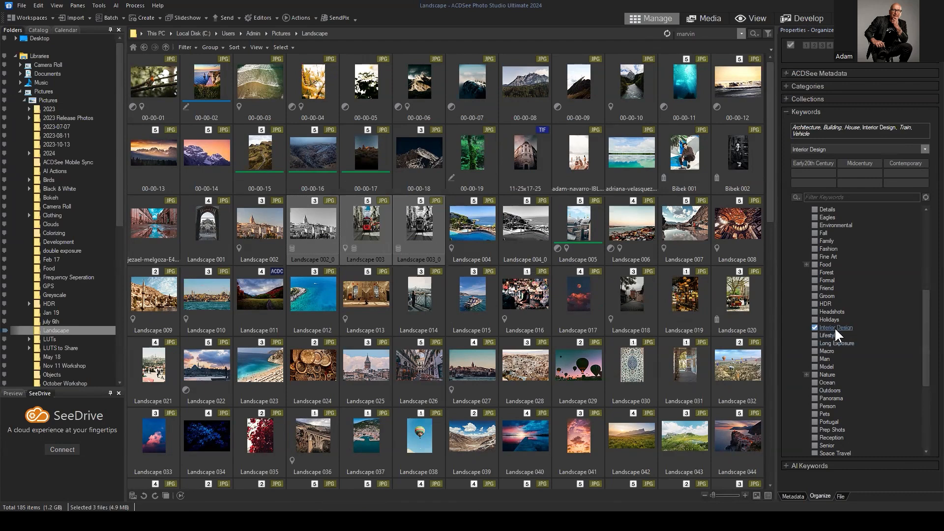
# Use the quick keywords to assign Early20th Century to Landscape 002_0 and Midcentury to Landscape 003, with Interior Design expanded in the keyword list
pyautogui.click(318, 227)
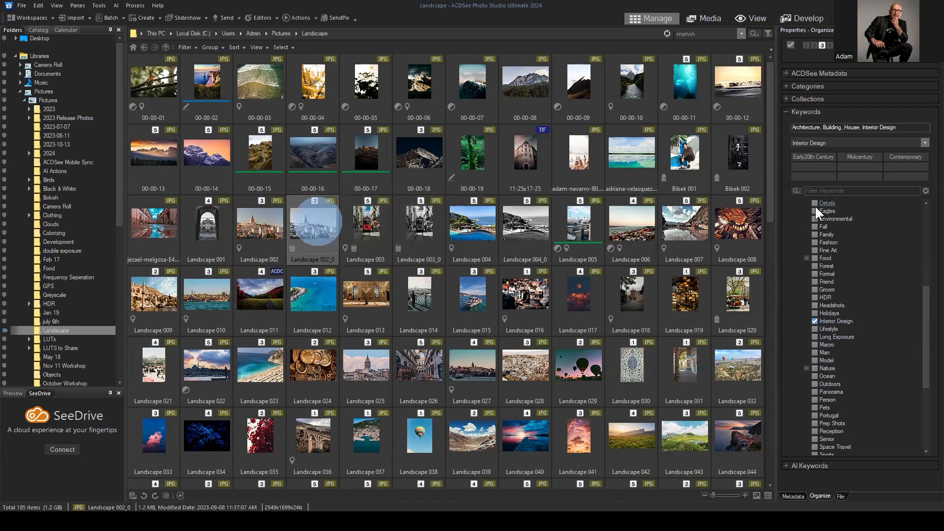
pyautogui.click(806, 166)
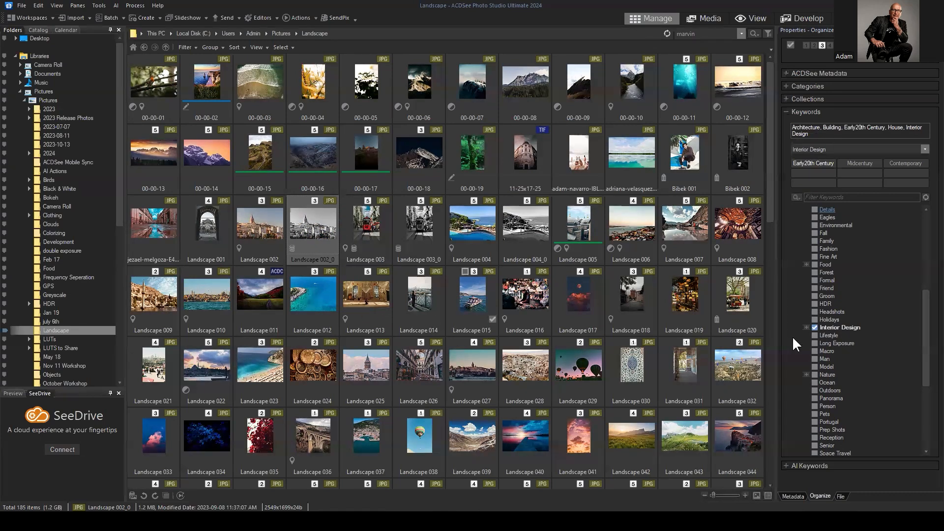
pyautogui.scroll(-2, 857, 313)
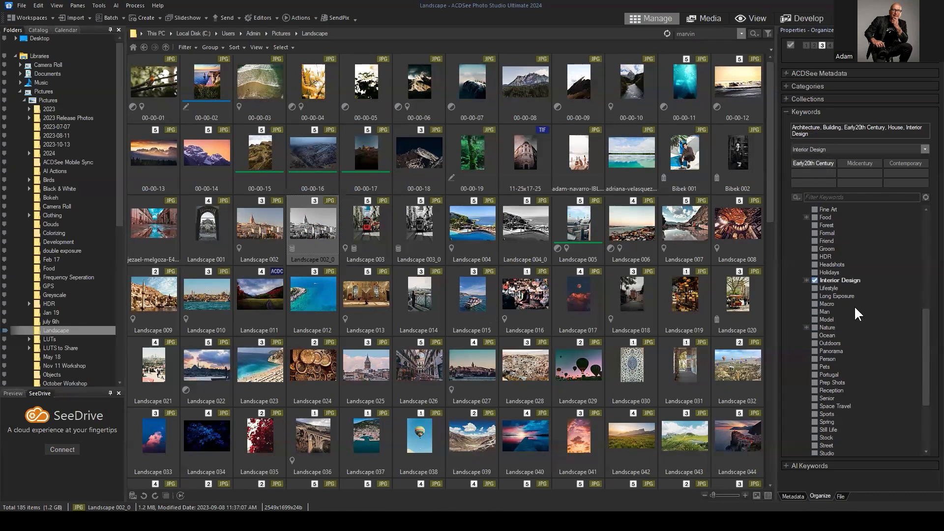
pyautogui.click(806, 280)
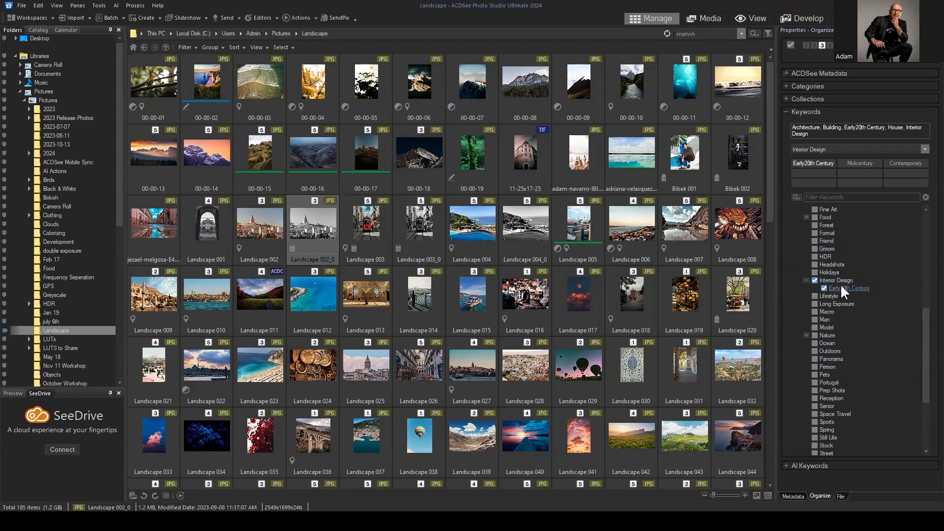
pyautogui.click(369, 230)
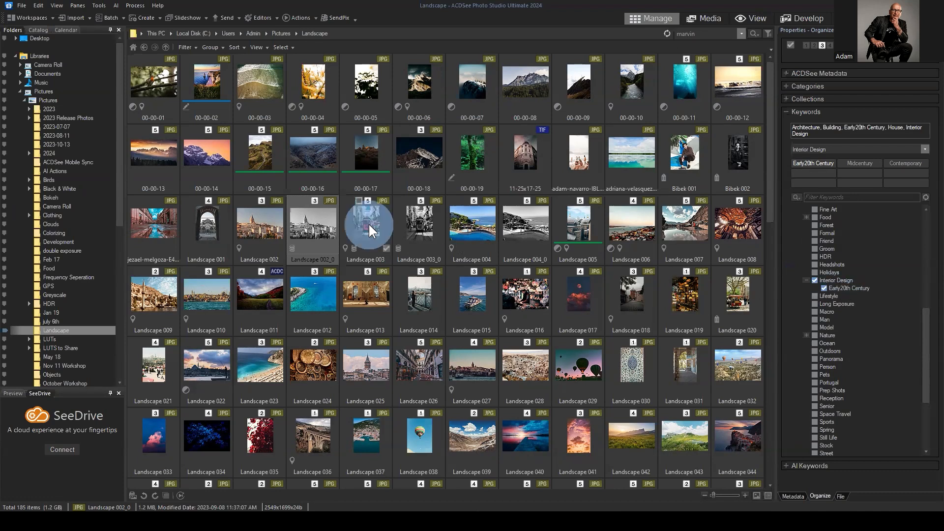
pyautogui.click(854, 157)
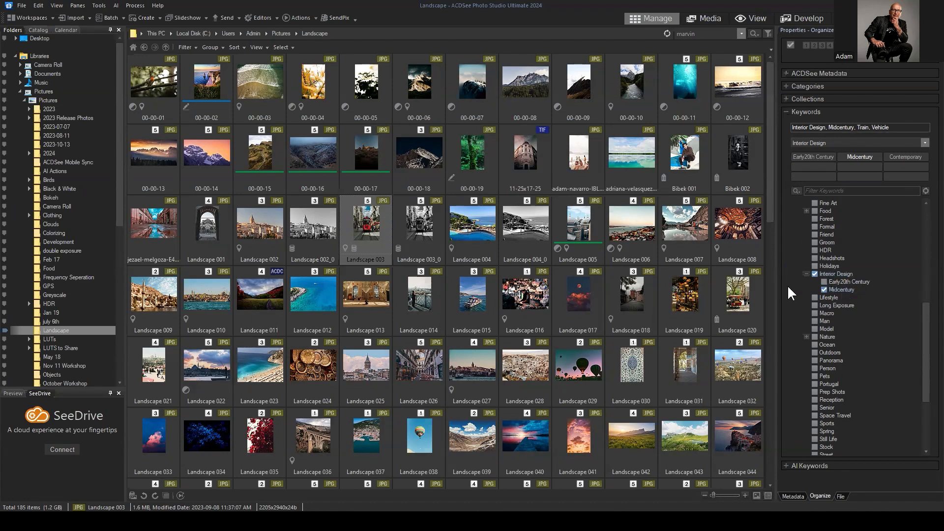
pyautogui.click(256, 47)
pyautogui.click(269, 72)
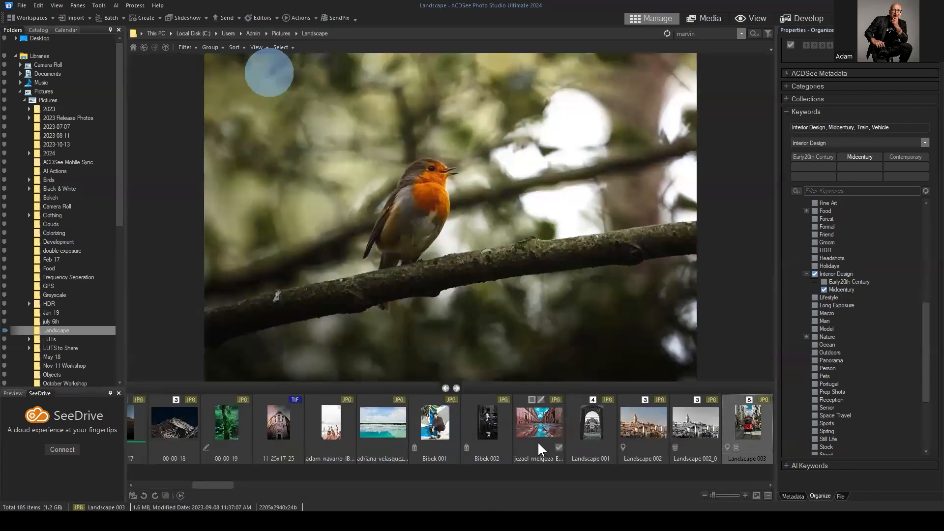
pyautogui.click(256, 47)
pyautogui.click(274, 81)
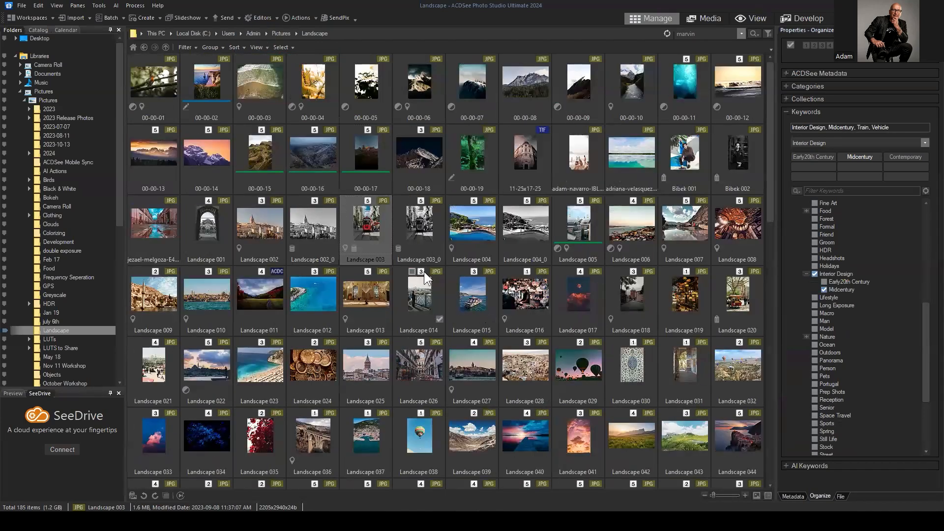
# Assign the Contemporary quick keyword to the photo Landscape 004
pyautogui.click(427, 233)
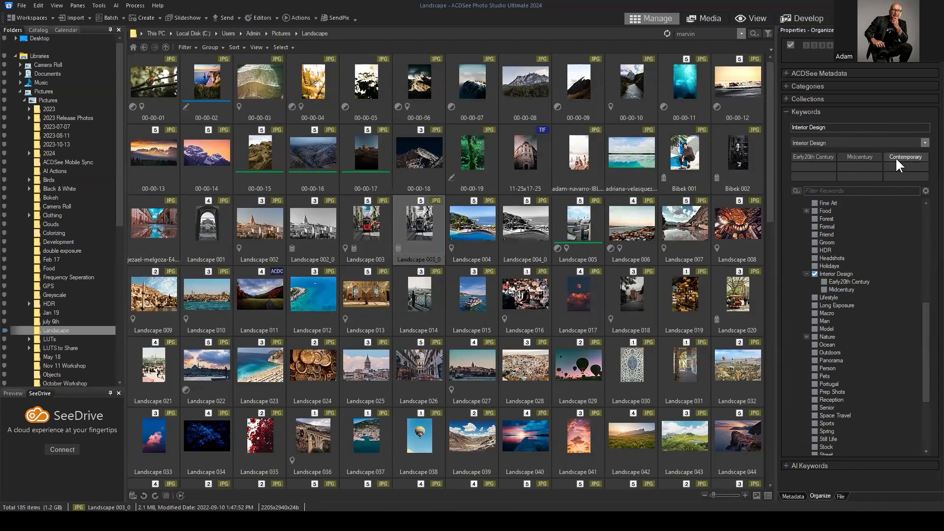
pyautogui.click(471, 225)
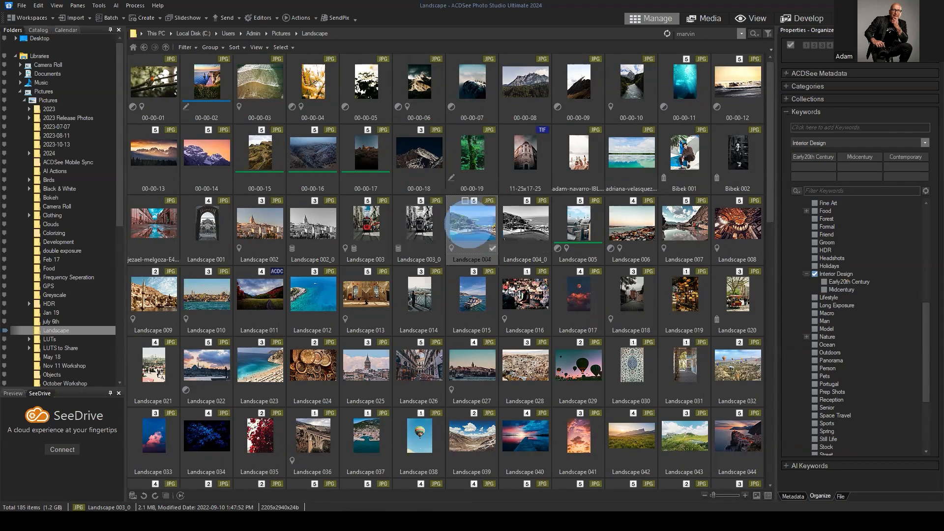
pyautogui.click(905, 156)
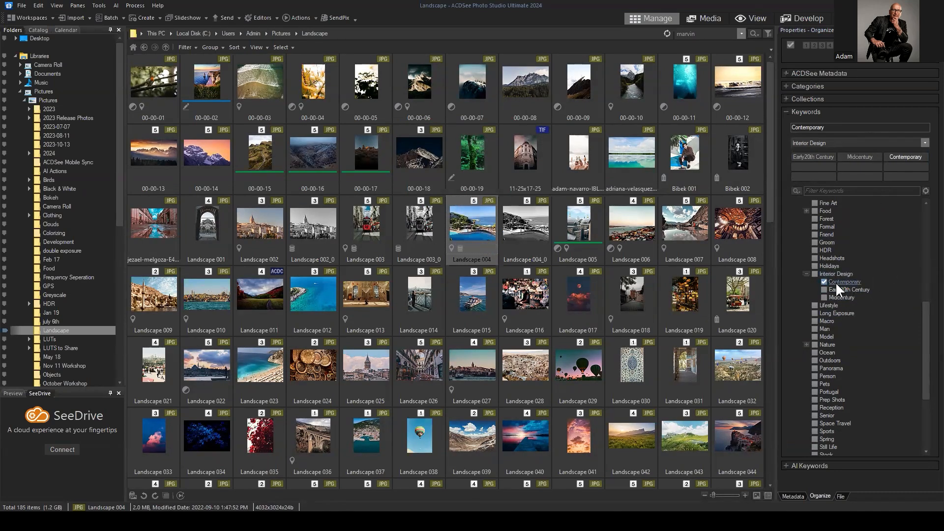
# Compare the keywords of Landscape 003 and Landscape 002_0, and also assign the parent keyword Interior Design to Landscape 004
pyautogui.click(369, 232)
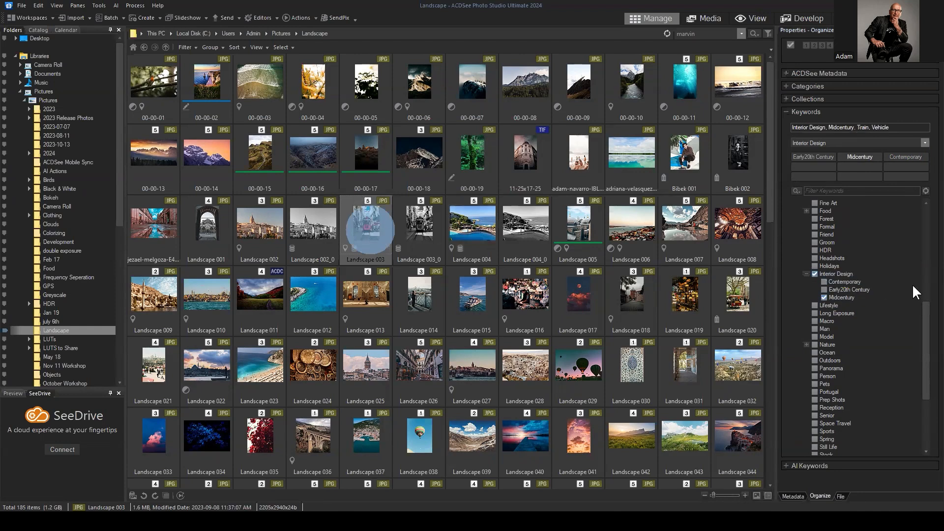
pyautogui.click(319, 232)
pyautogui.click(451, 241)
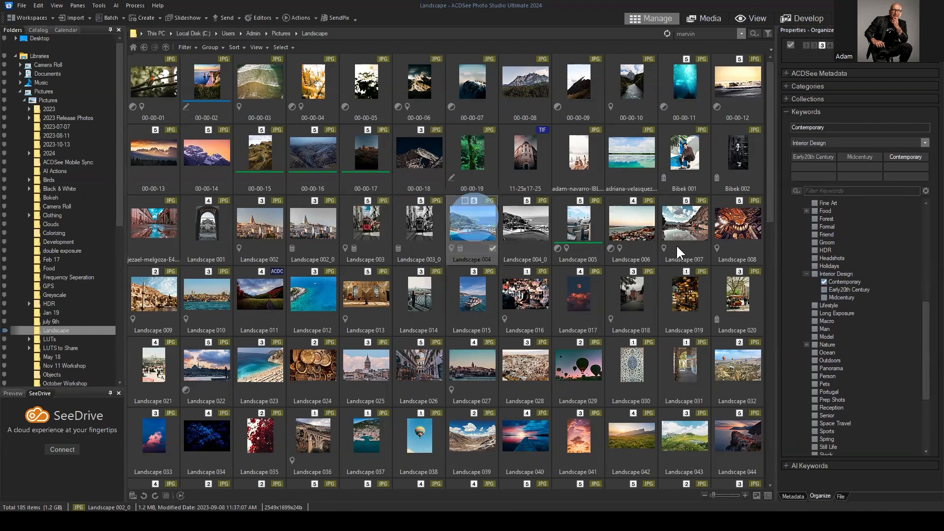
pyautogui.click(815, 274)
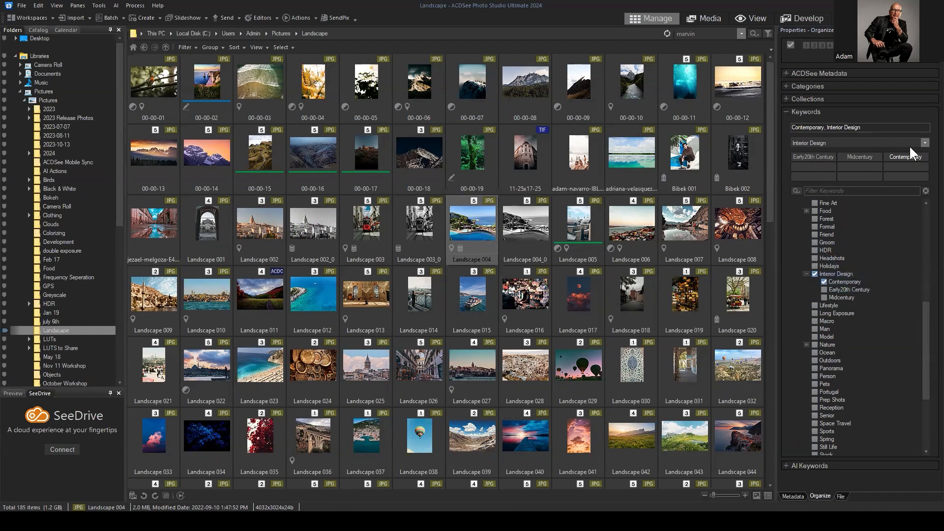
# Check the keyword assignments of Landscape 002_0, Landscape 003 and Landscape 004 in turn
pyautogui.click(370, 235)
pyautogui.click(327, 230)
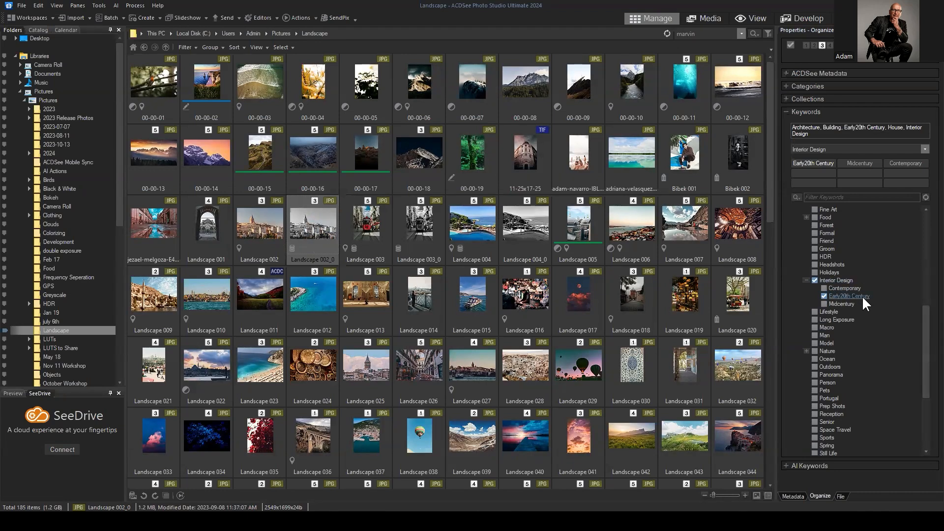
pyautogui.click(365, 227)
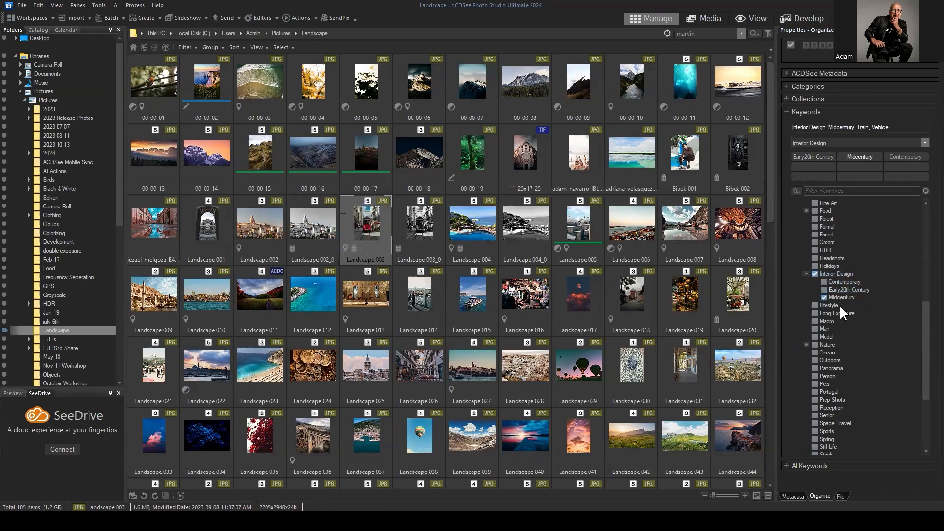
pyautogui.click(483, 234)
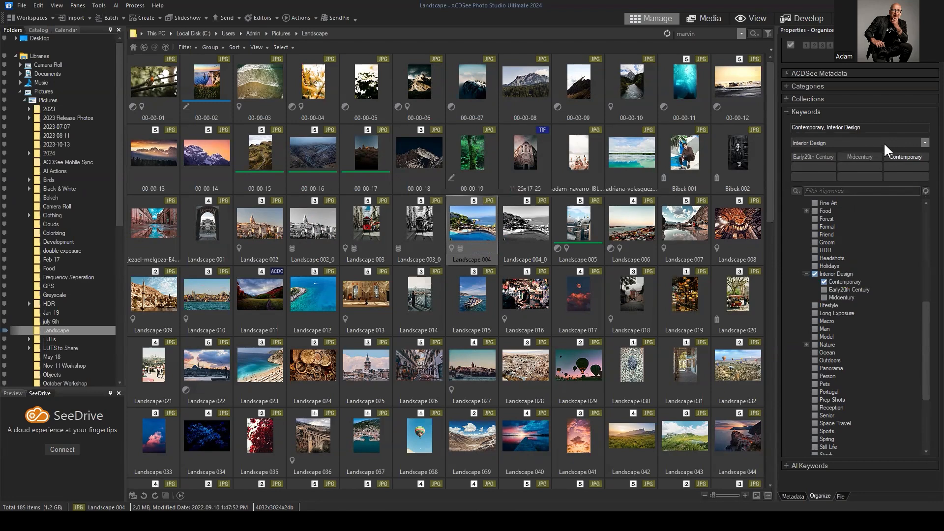
# Review the Interior Design set in the quick keywords editor and close it without changes
pyautogui.click(925, 143)
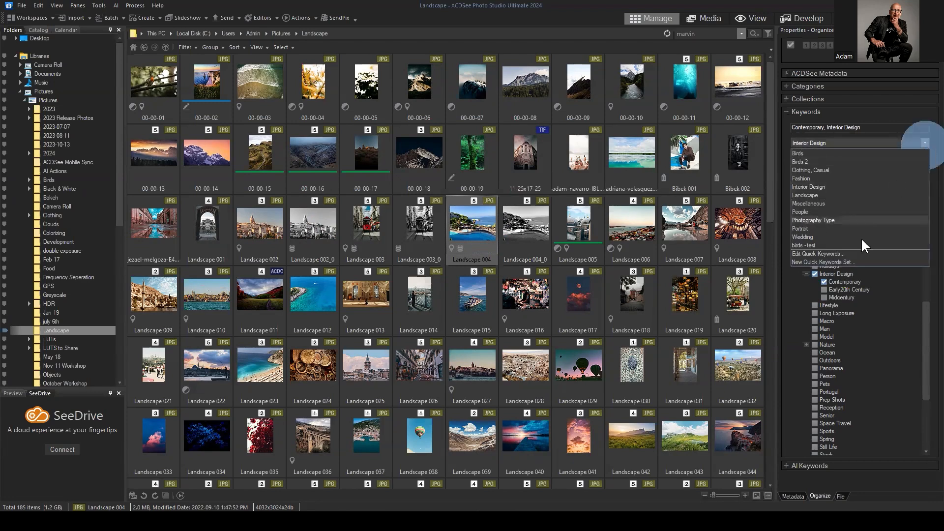
pyautogui.click(818, 253)
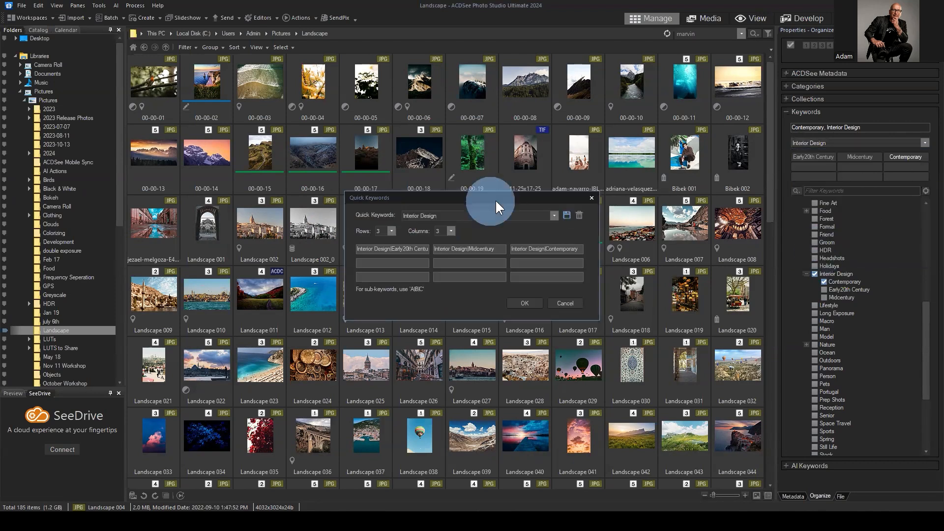
pyautogui.moveTo(489, 197); pyautogui.dragTo(600, 156)
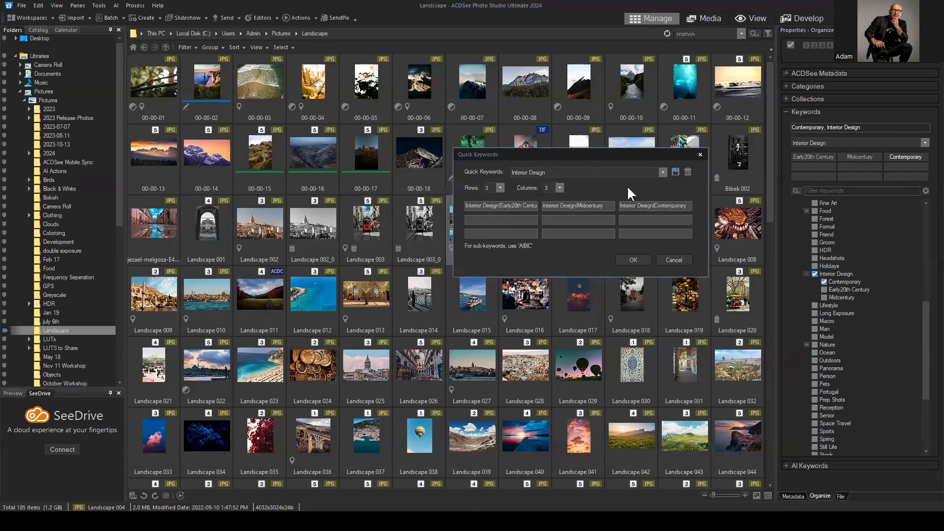
pyautogui.click(681, 260)
# Examine how the Birds set defines its sub-keywords in the quick keywords editor, and close it without changes
pyautogui.click(924, 144)
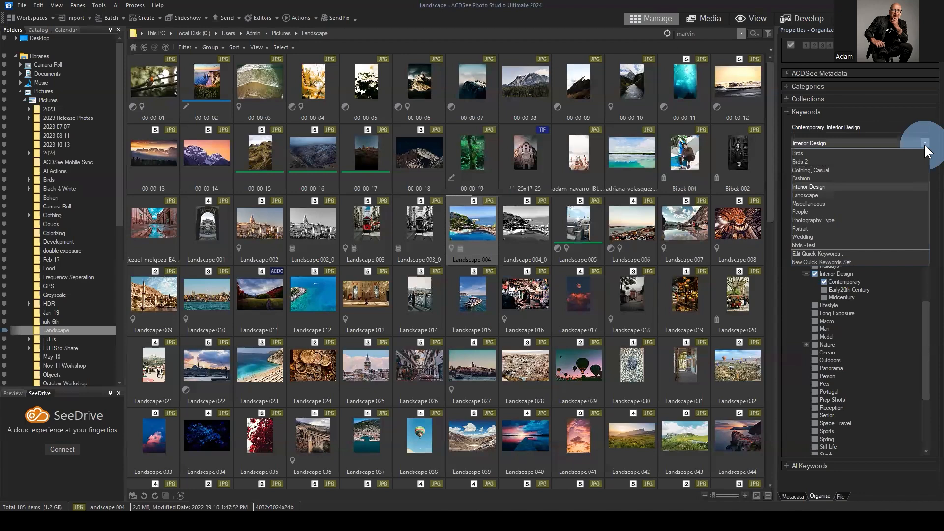
pyautogui.click(825, 254)
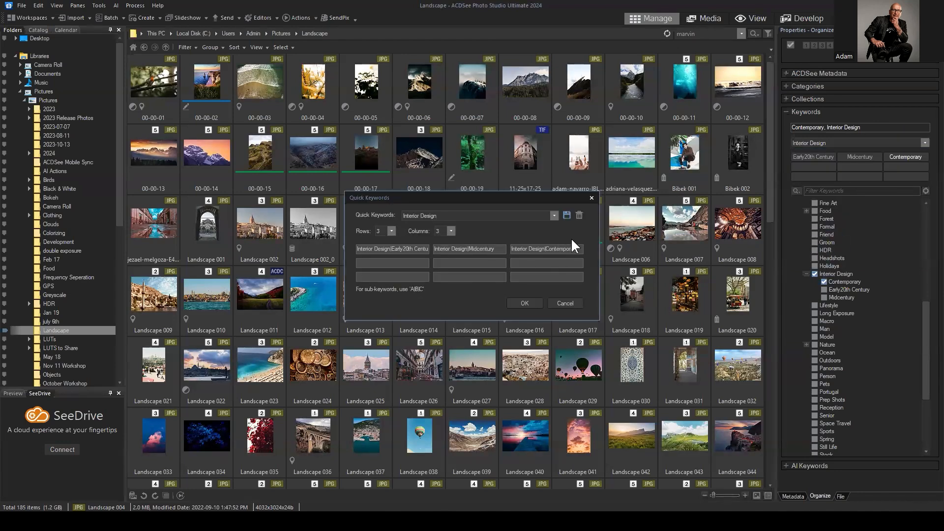
pyautogui.click(541, 216)
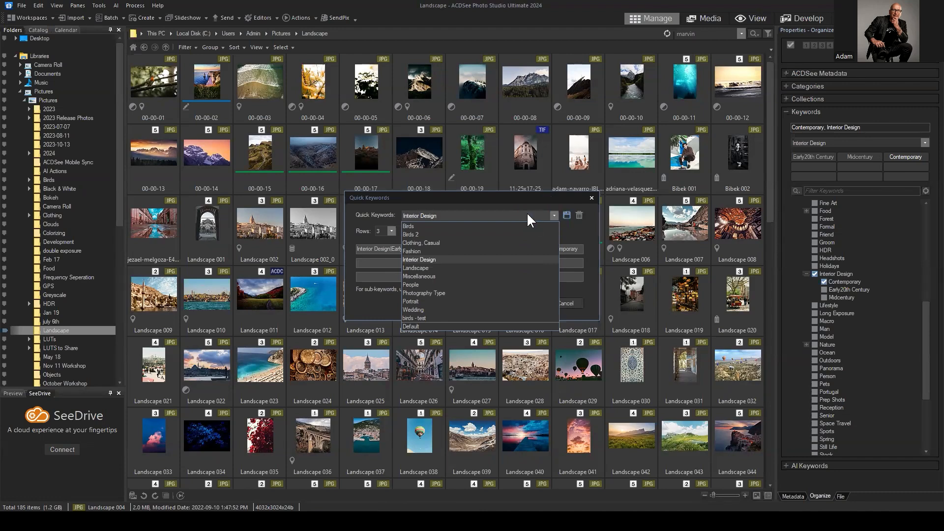
pyautogui.click(424, 226)
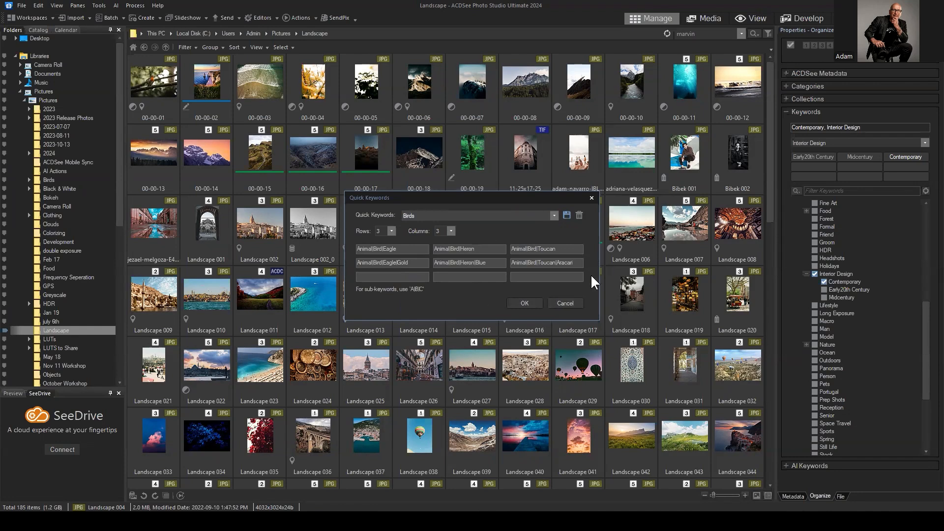
pyautogui.click(566, 304)
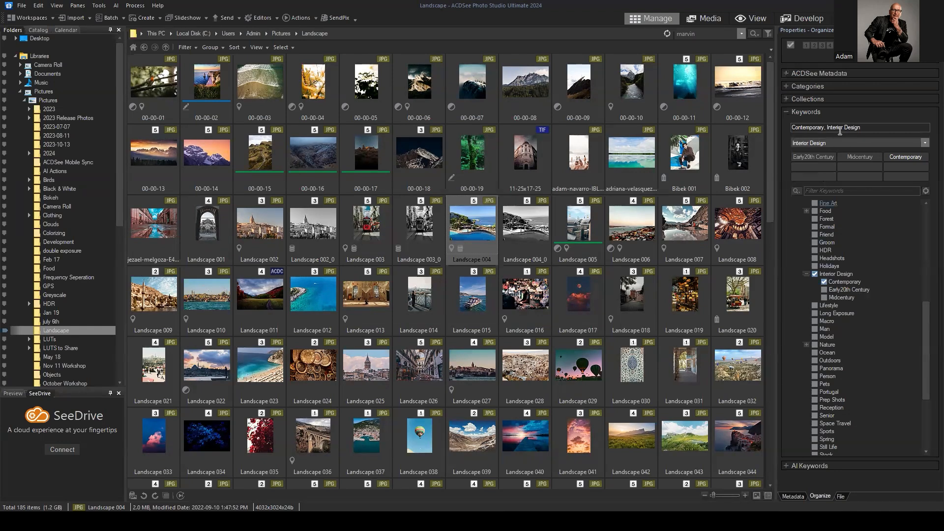
# View the blank form for a new quick keywords set and dismiss it
pyautogui.scroll(5, 878, 311)
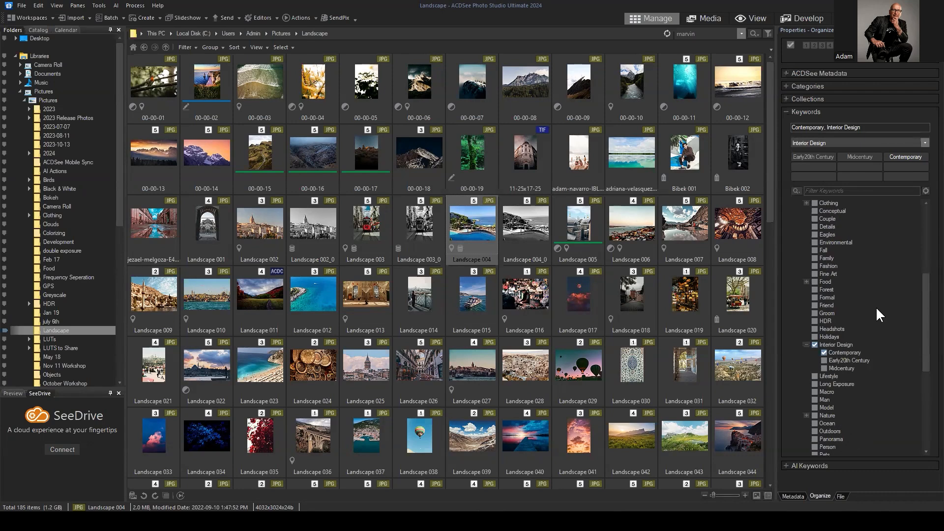
pyautogui.scroll(-4, 878, 297)
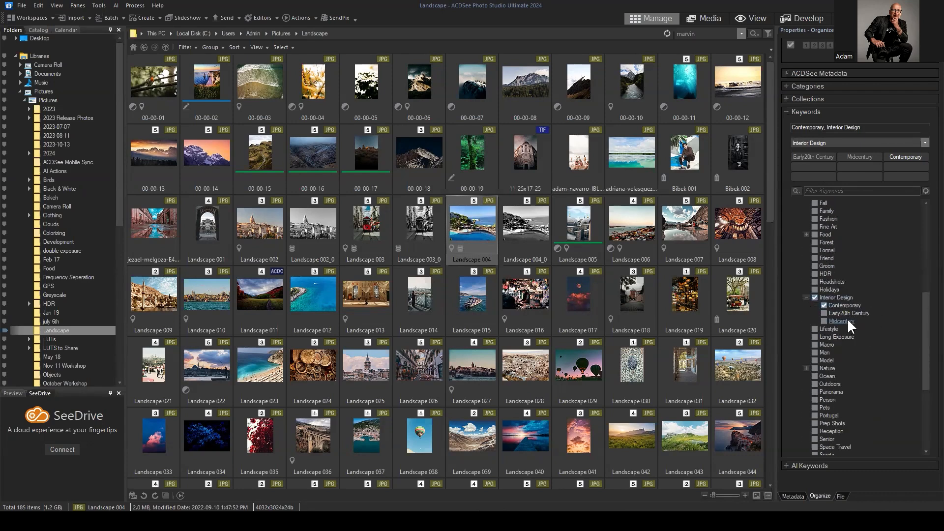
pyautogui.click(926, 143)
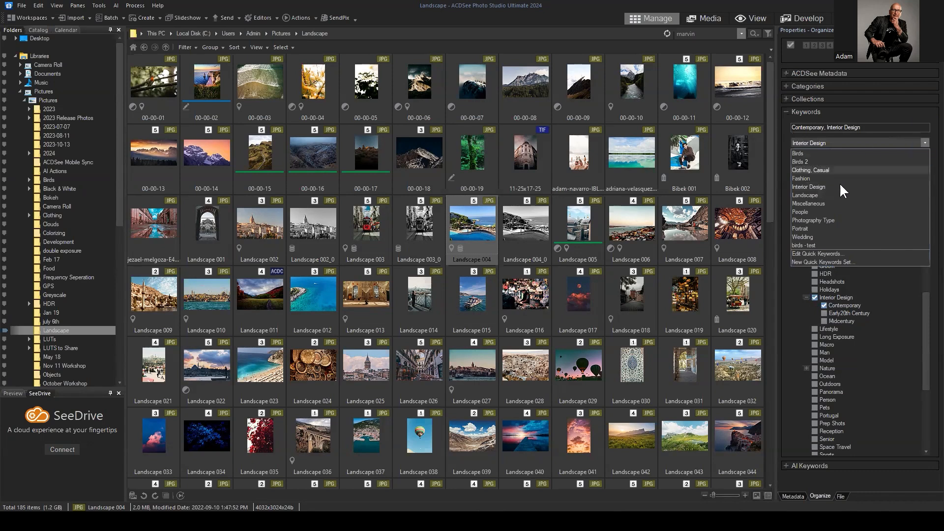
pyautogui.click(818, 262)
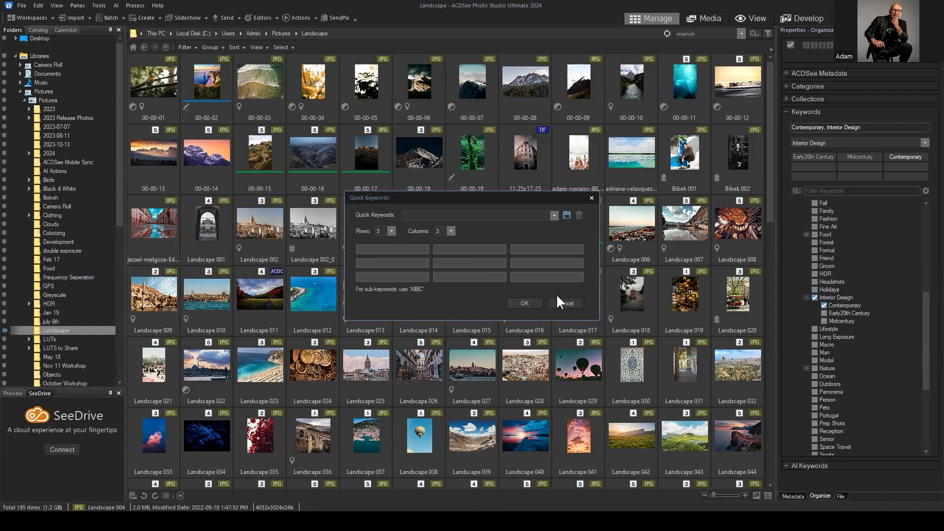
pyautogui.click(564, 304)
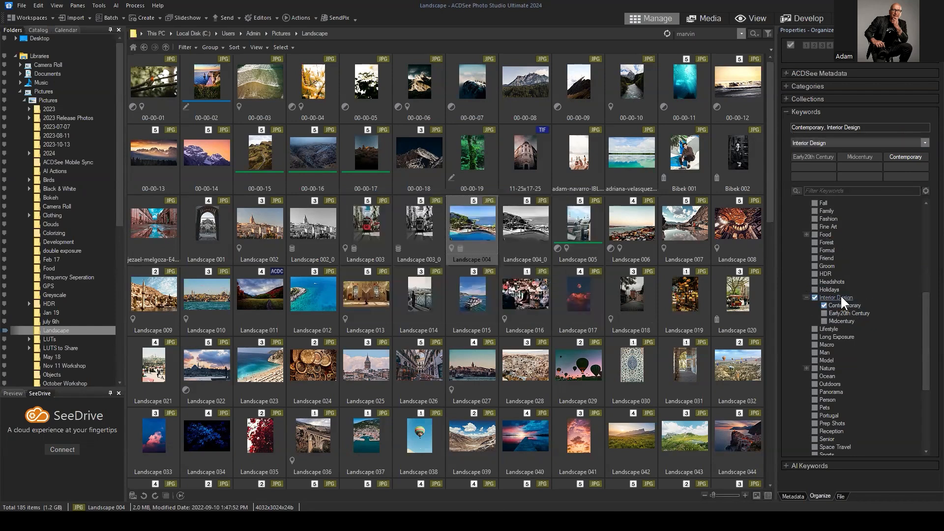
# View the options for creating a sub-keyword within Interior Design, and cancel without adding one
pyautogui.rightClick(851, 296)
pyautogui.click(880, 332)
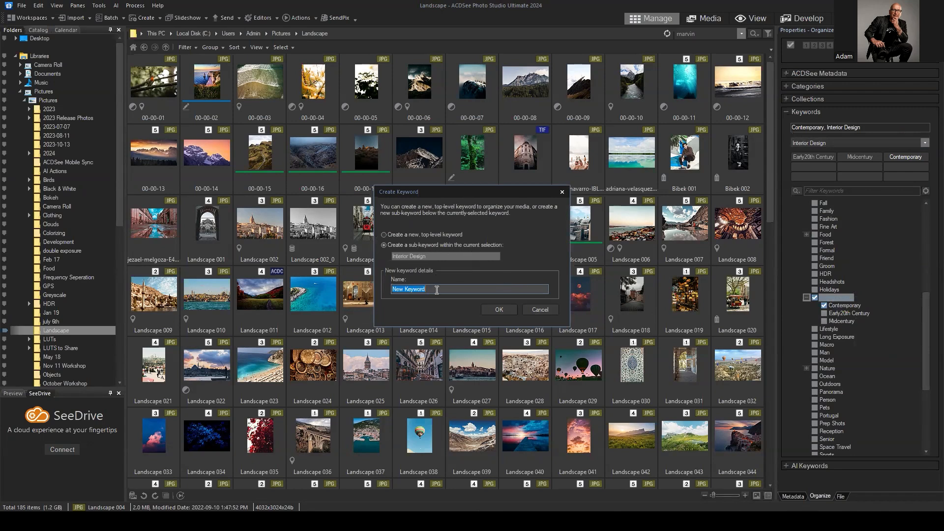
pyautogui.click(540, 310)
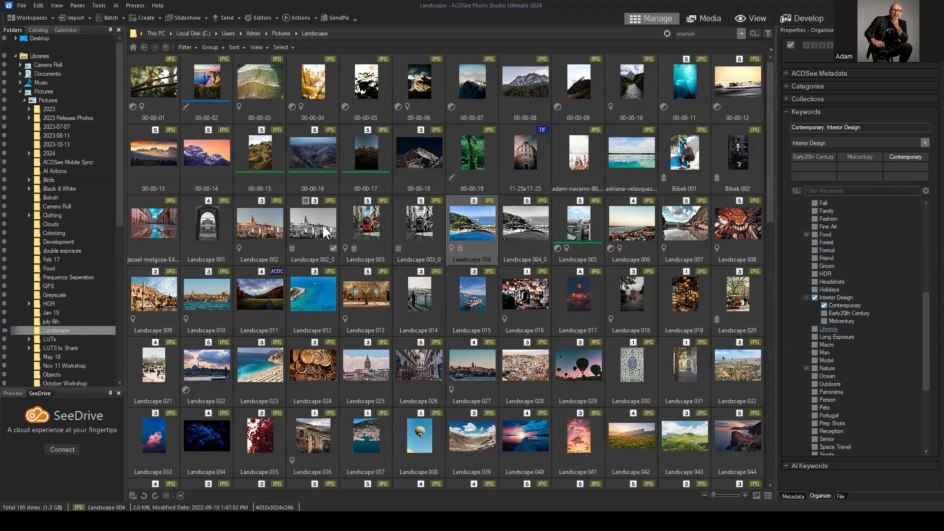
# Switch to the catalog, collapse the AI Keywords group and expand the Keywords group
pyautogui.click(38, 29)
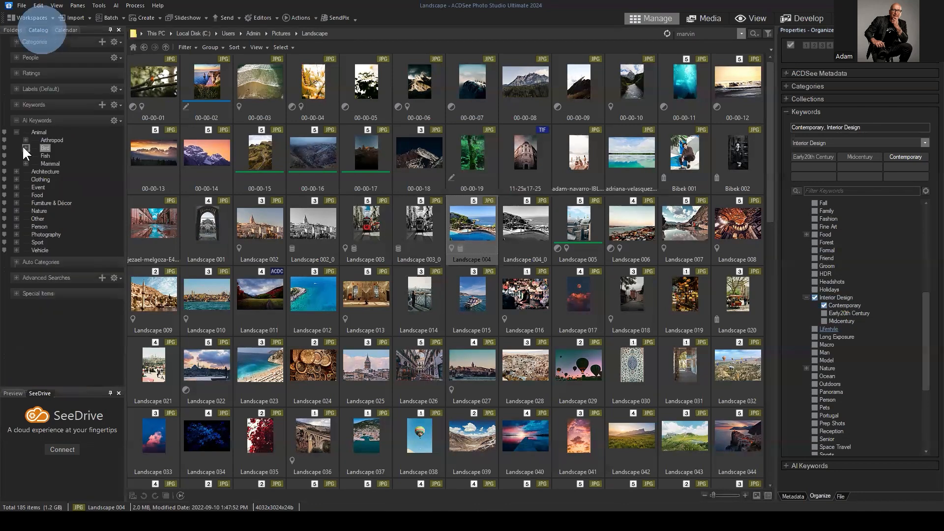
pyautogui.click(16, 120)
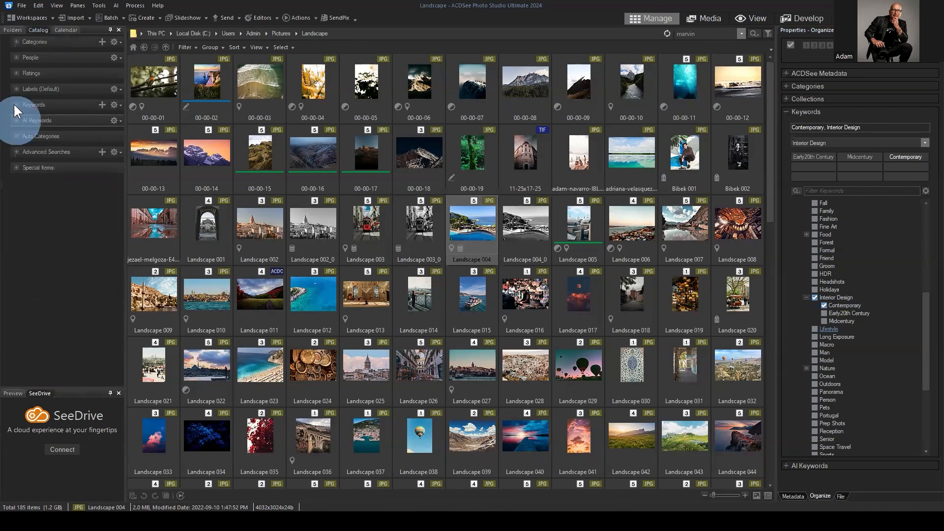
pyautogui.click(16, 105)
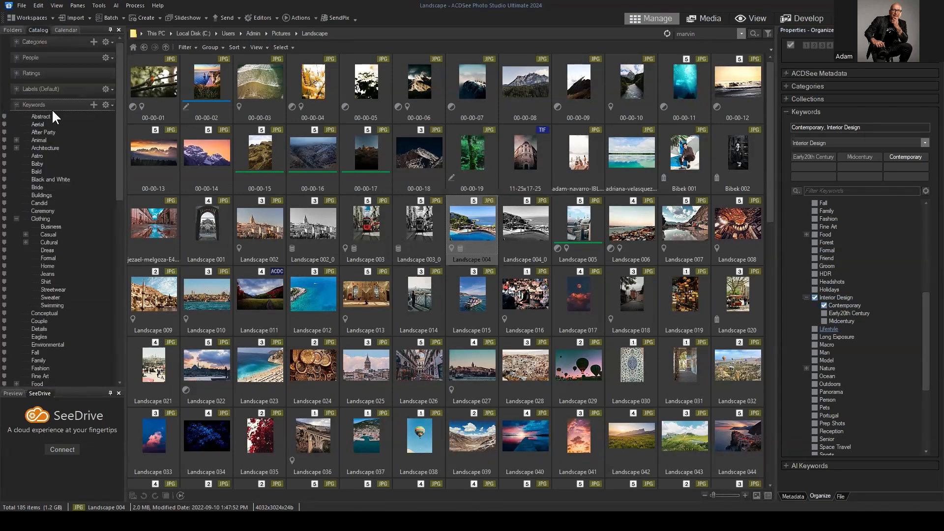
# Expand Interior Design in the catalog's keywords and show its photos, followed by those under Contemporary and Early20th Century
pyautogui.scroll(-4, 58, 132)
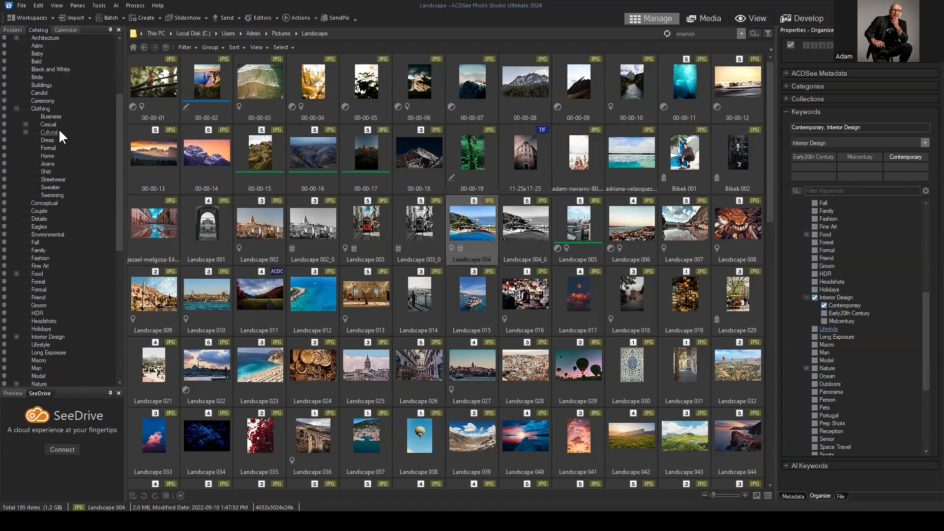
pyautogui.scroll(4, 58, 129)
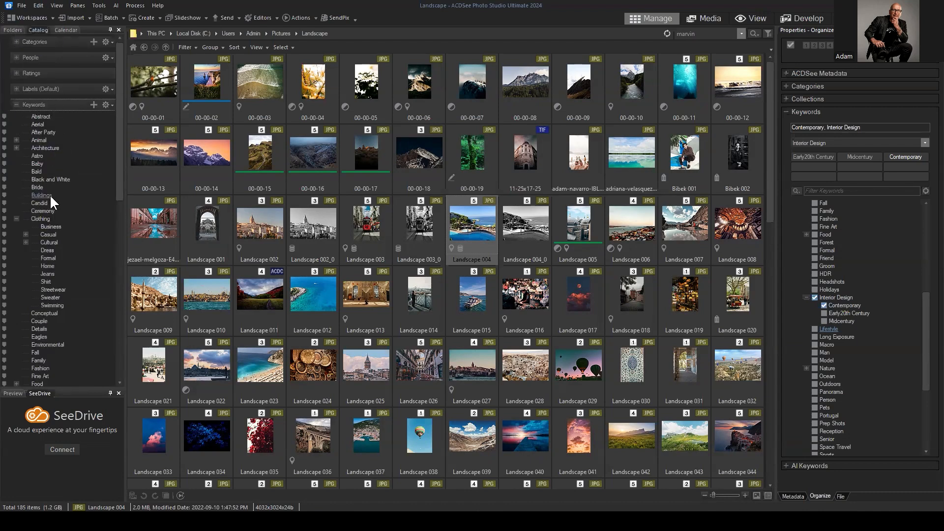
pyautogui.scroll(-2, 79, 182)
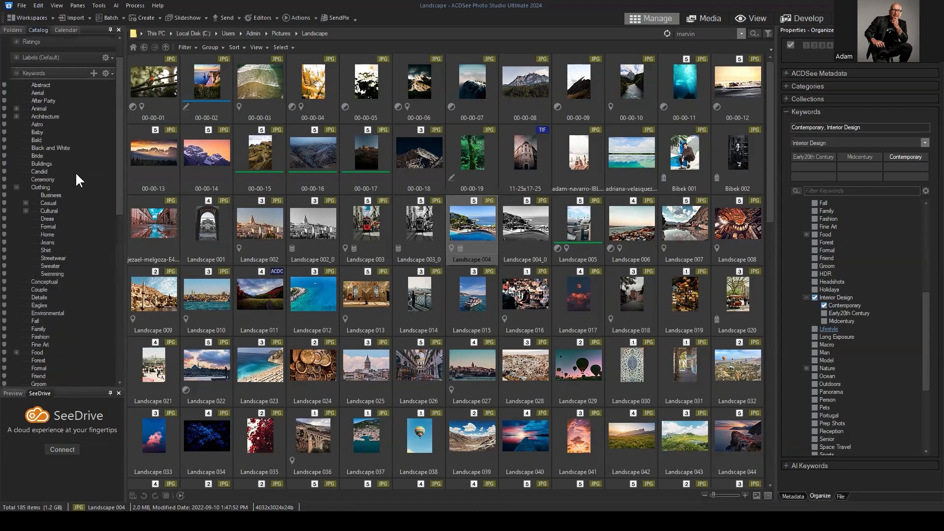
pyautogui.scroll(-8, 63, 172)
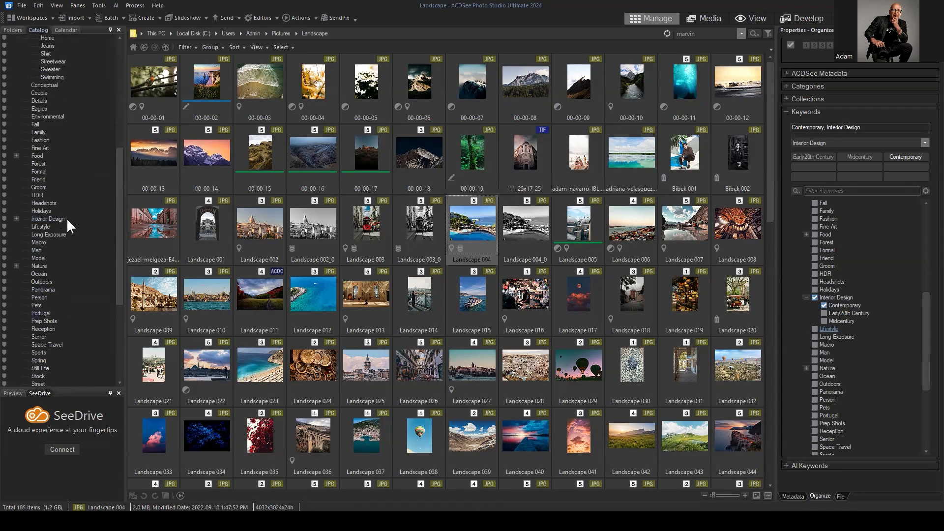
pyautogui.doubleClick(59, 218)
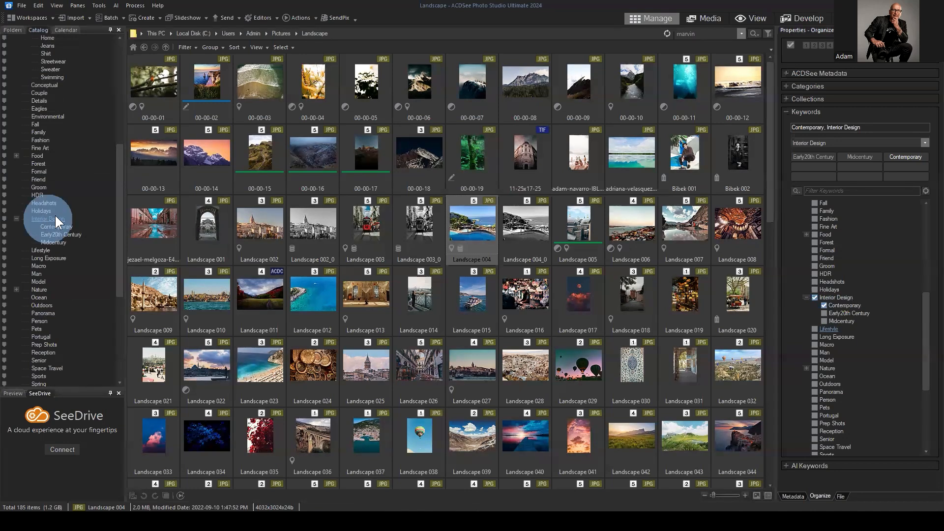
pyautogui.click(55, 217)
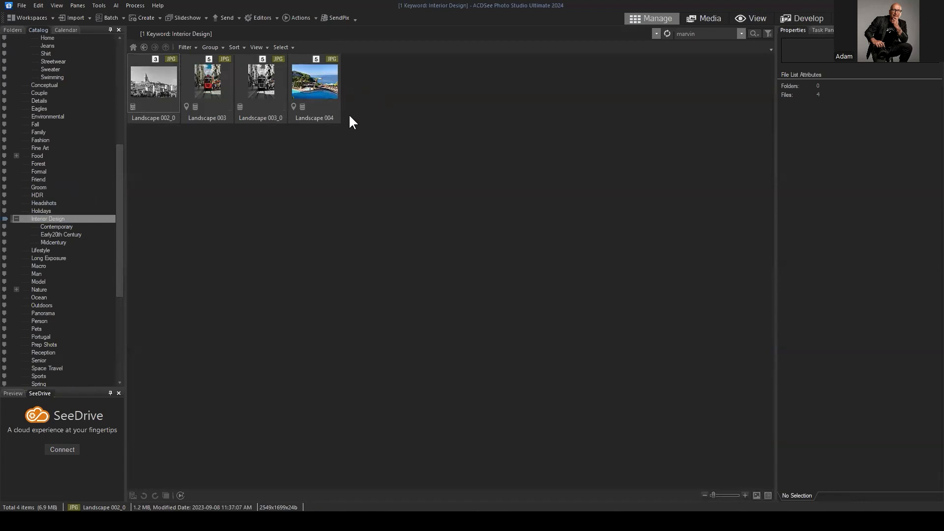
pyautogui.click(54, 226)
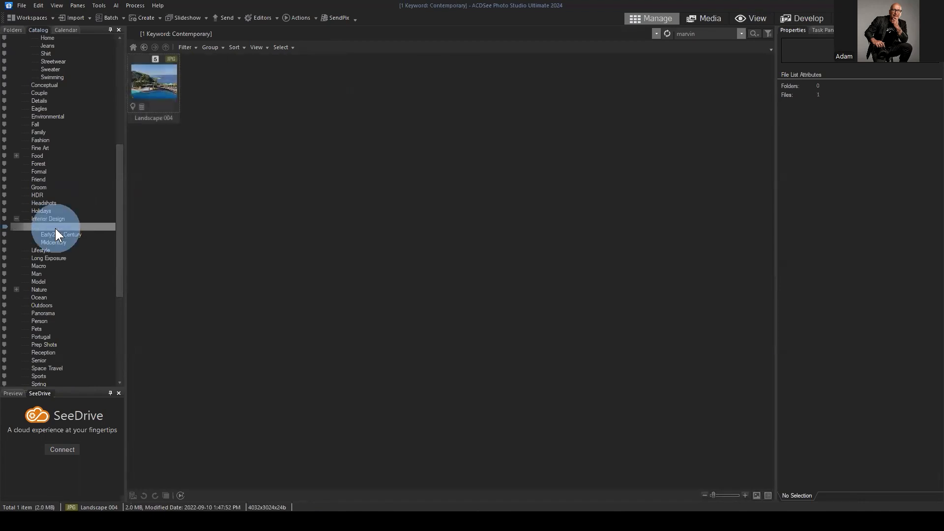
pyautogui.click(58, 234)
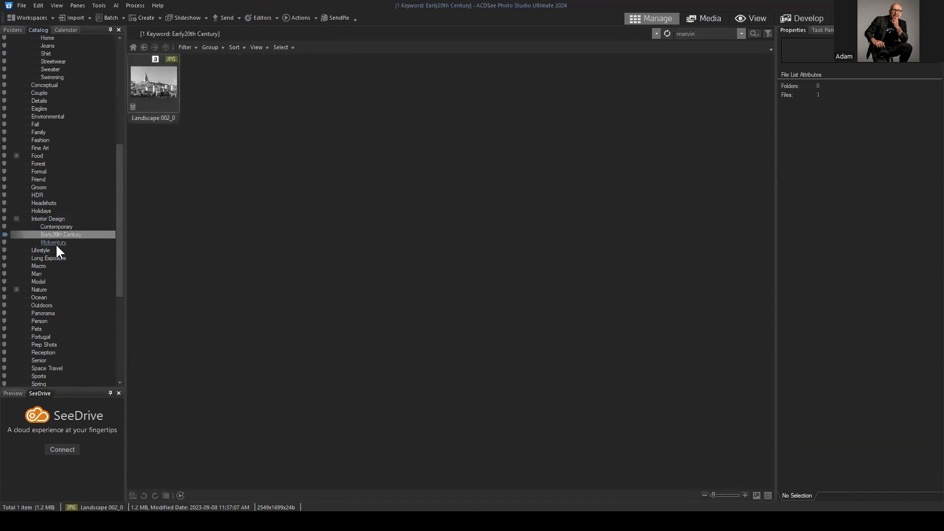
# Show the catalog's photos under the Midcentury keyword, and select Landscape 003 with the folder tree displayed
pyautogui.click(57, 243)
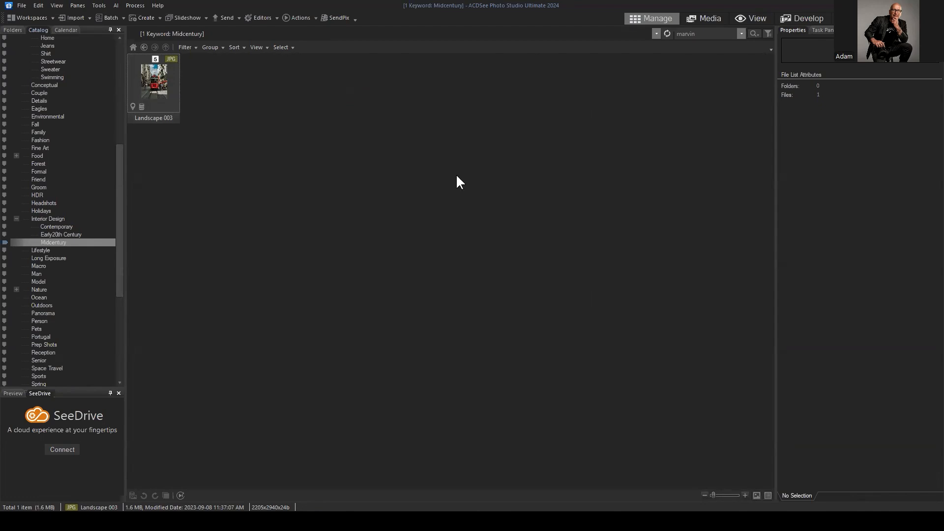
pyautogui.click(10, 30)
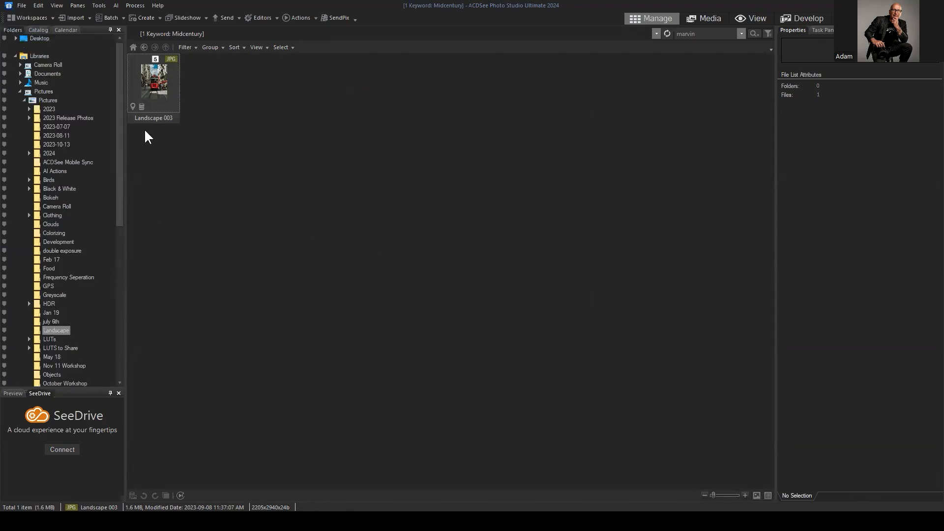
pyautogui.click(142, 76)
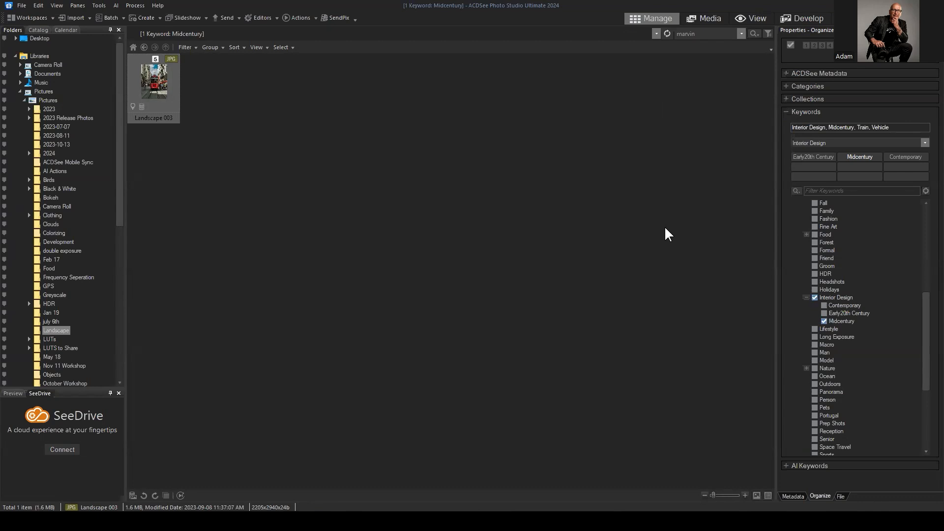
# Collapse the photo's Keywords group and display its metadata with IPTC collapsed and ACDSee Metadata expanded
pyautogui.click(787, 112)
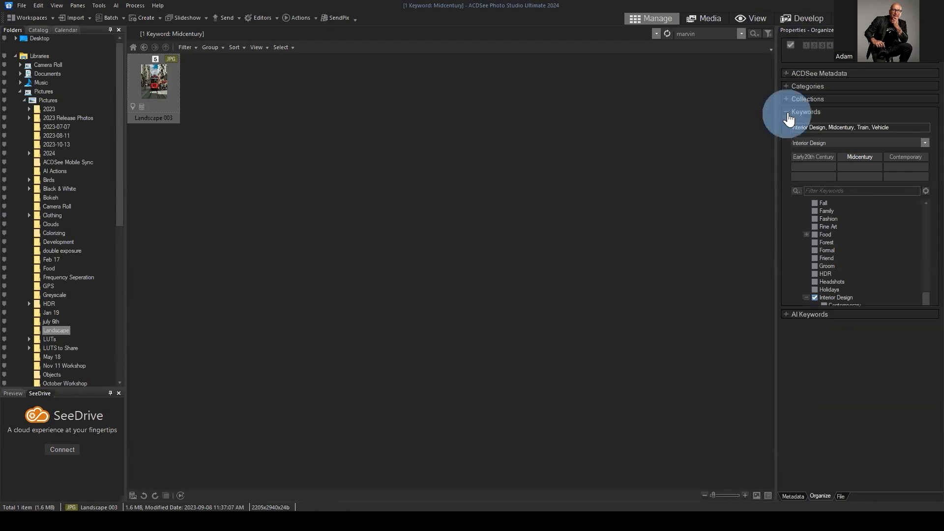
pyautogui.click(796, 496)
pyautogui.click(788, 101)
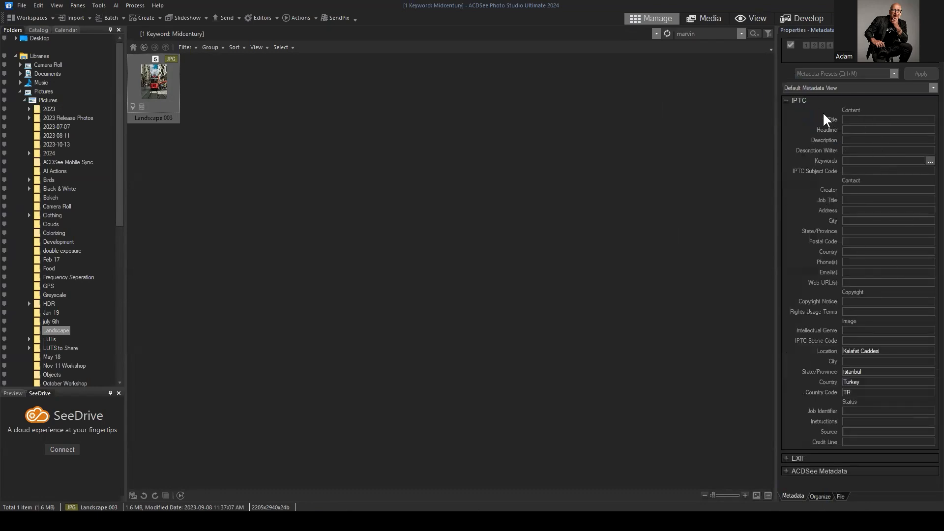
pyautogui.click(785, 100)
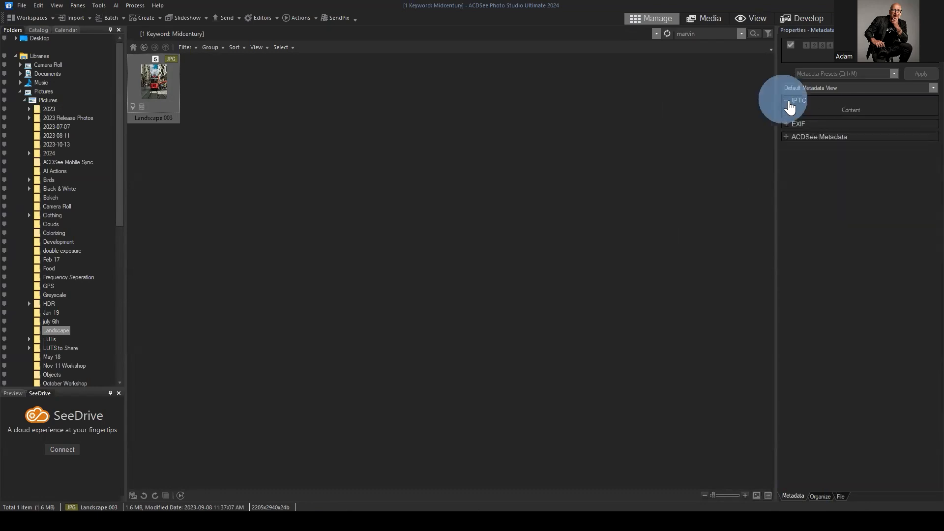
pyautogui.click(786, 126)
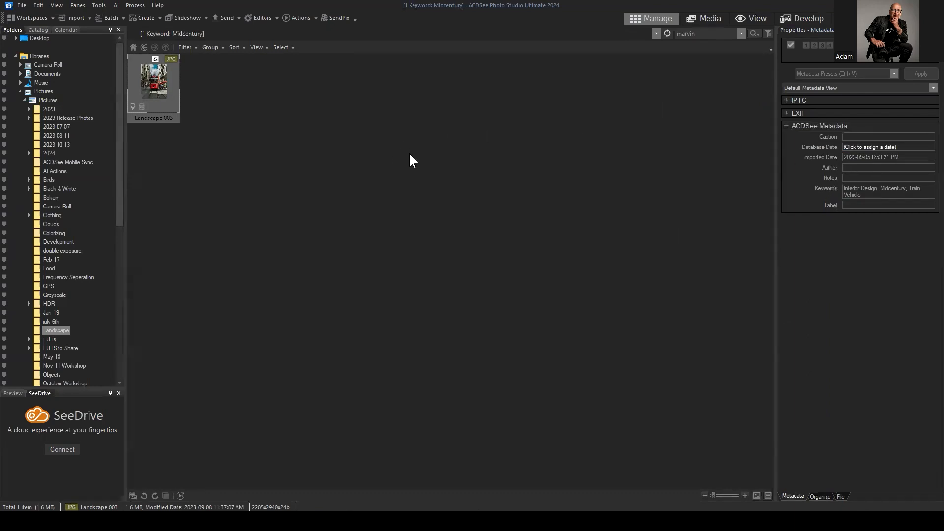
# Switch to the browser's help page about the ACDSee database, highlight the list of storable information from Categories to Face Data, and minimize the browser
pyautogui.click(207, 515)
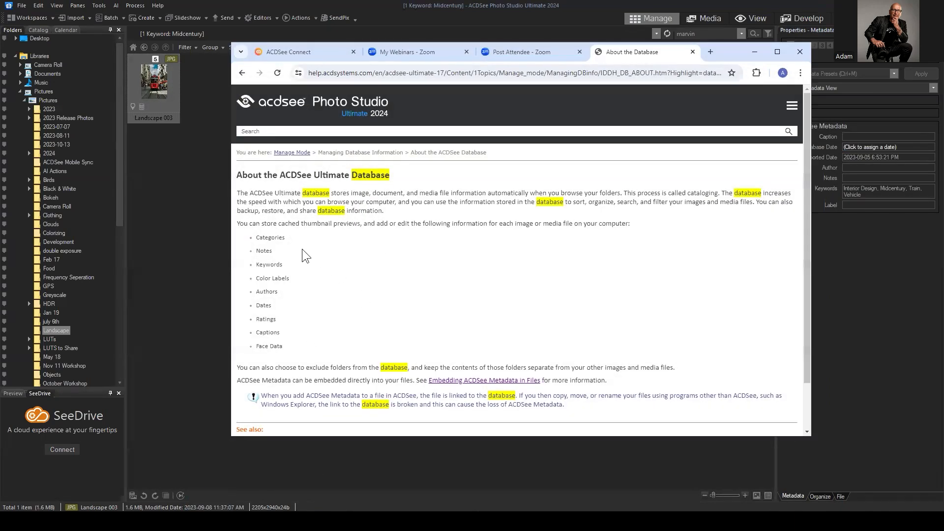
pyautogui.moveTo(255, 239); pyautogui.dragTo(284, 257)
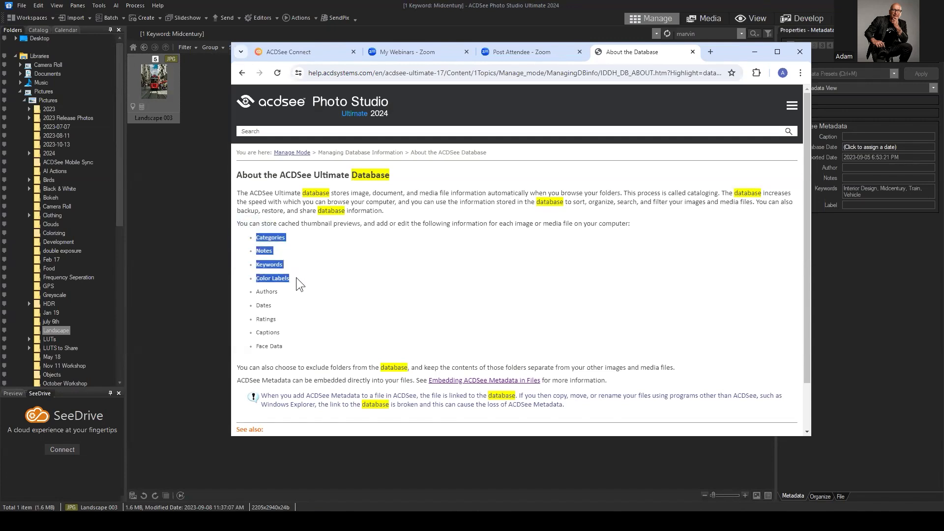
pyautogui.moveTo(284, 299); pyautogui.dragTo(281, 327)
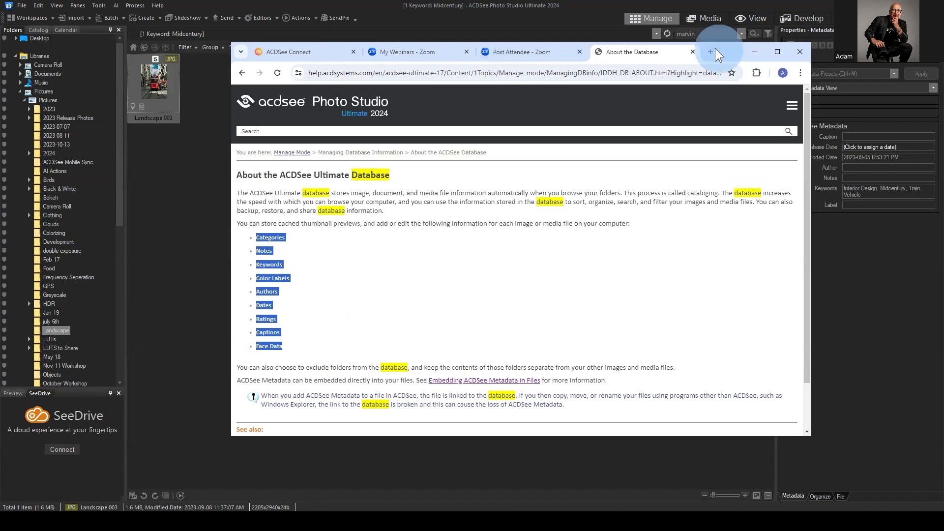
pyautogui.moveTo(714, 48); pyautogui.dragTo(641, 52)
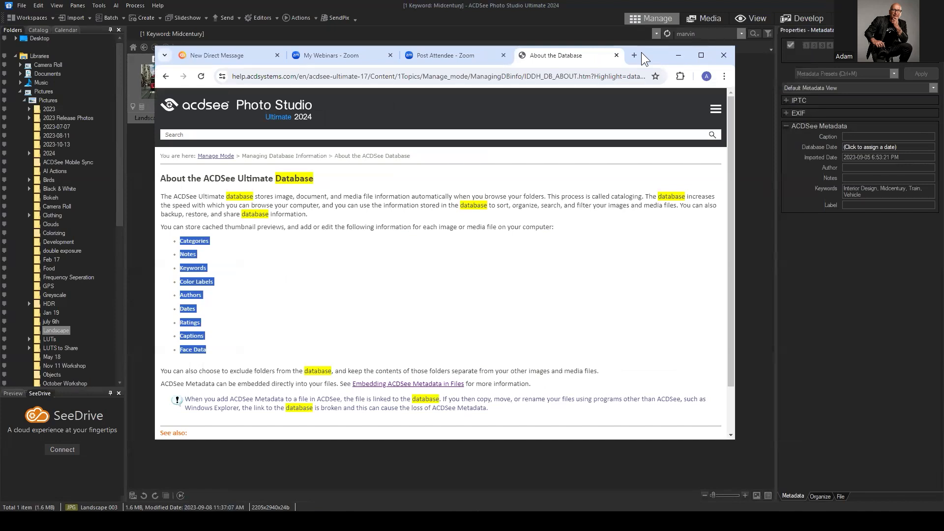
pyautogui.click(675, 55)
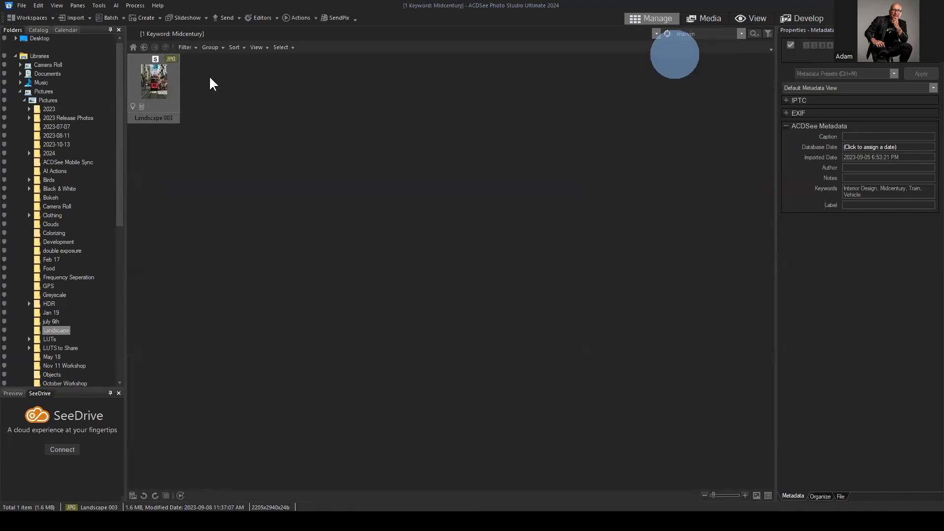
# Review the keywords assigned to Landscape 003 in its Organize properties and collapse the Keywords group
pyautogui.click(165, 80)
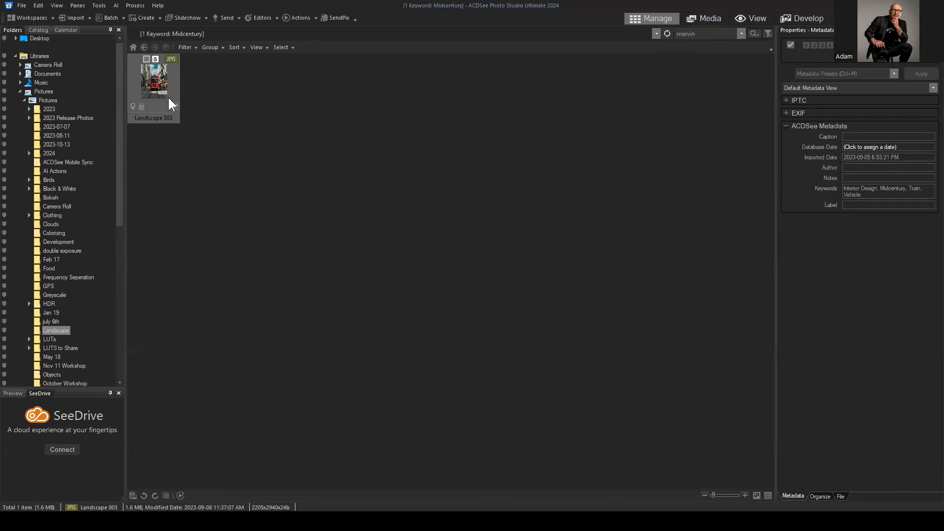
pyautogui.click(820, 495)
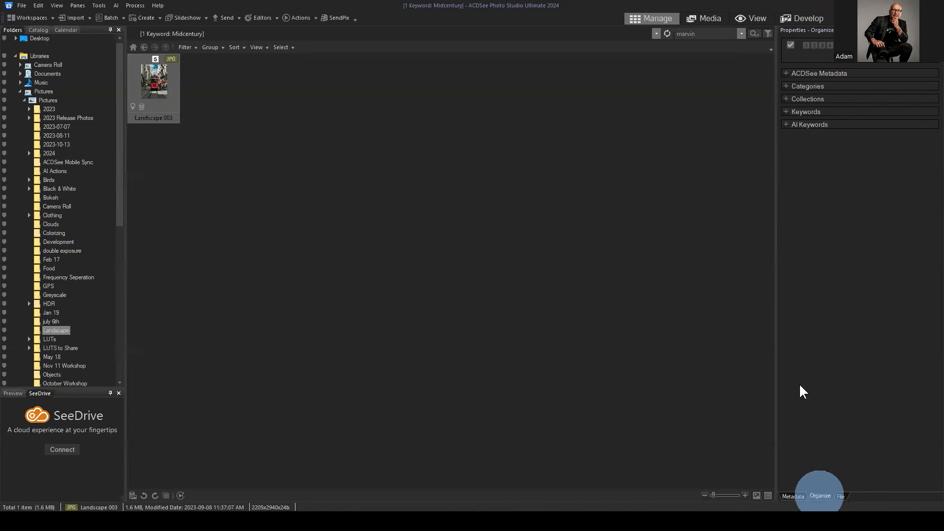
pyautogui.click(788, 114)
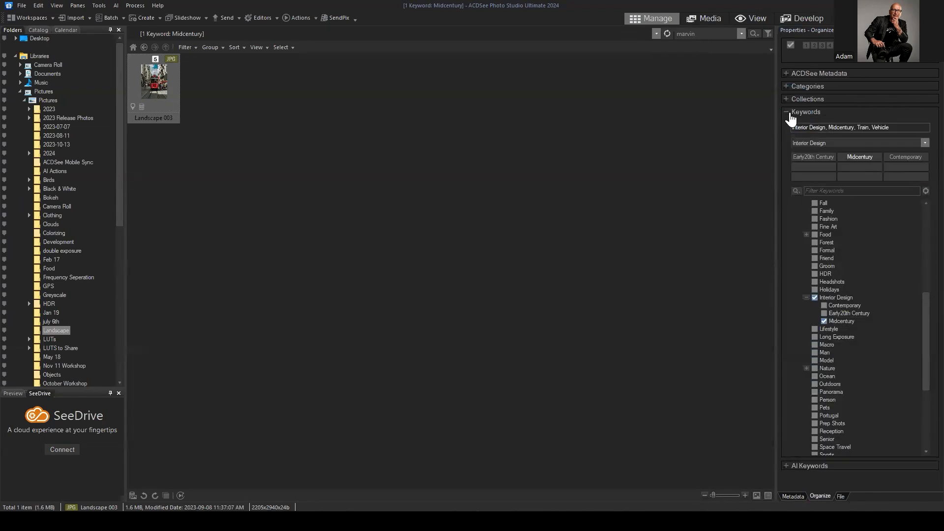
pyautogui.click(790, 115)
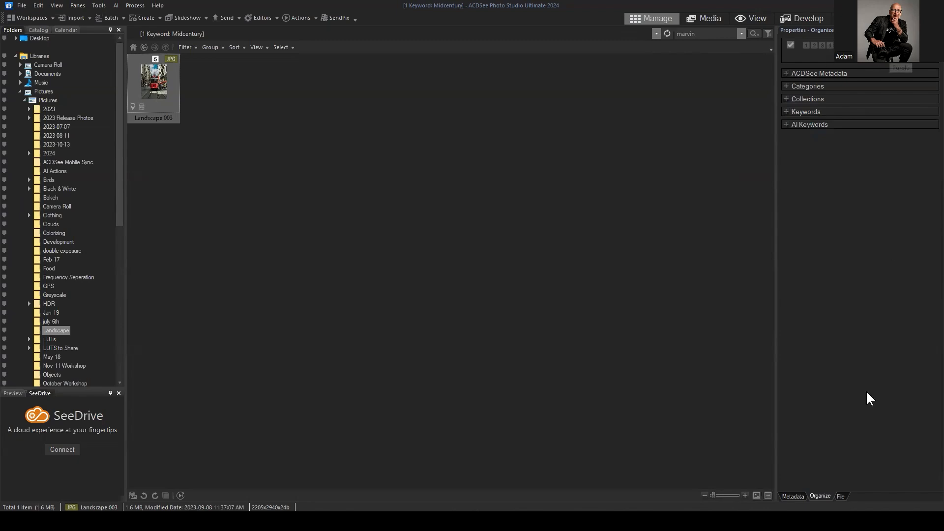
# Collapse the ACDSee Metadata group and compare the photo's Metadata, Organize and File properties, ending on Metadata
pyautogui.click(792, 496)
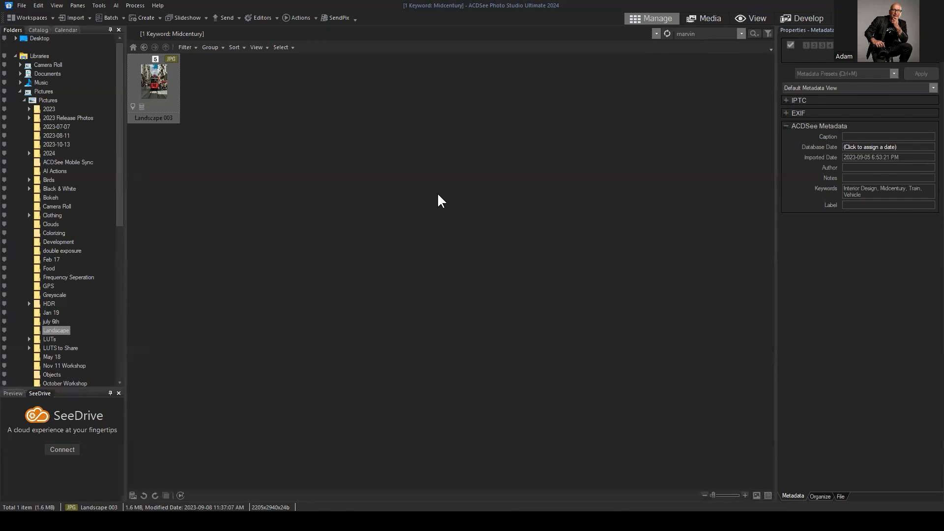
pyautogui.click(787, 126)
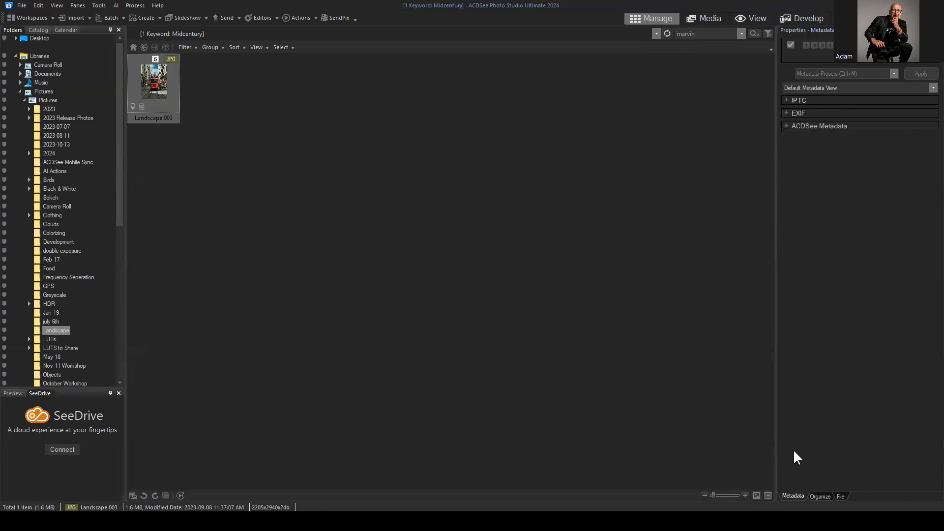
pyautogui.click(819, 497)
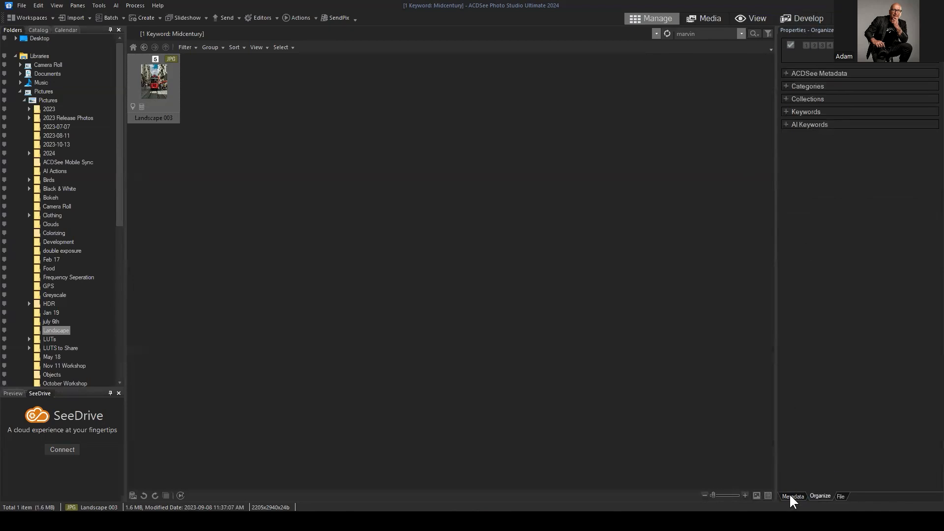
pyautogui.click(794, 497)
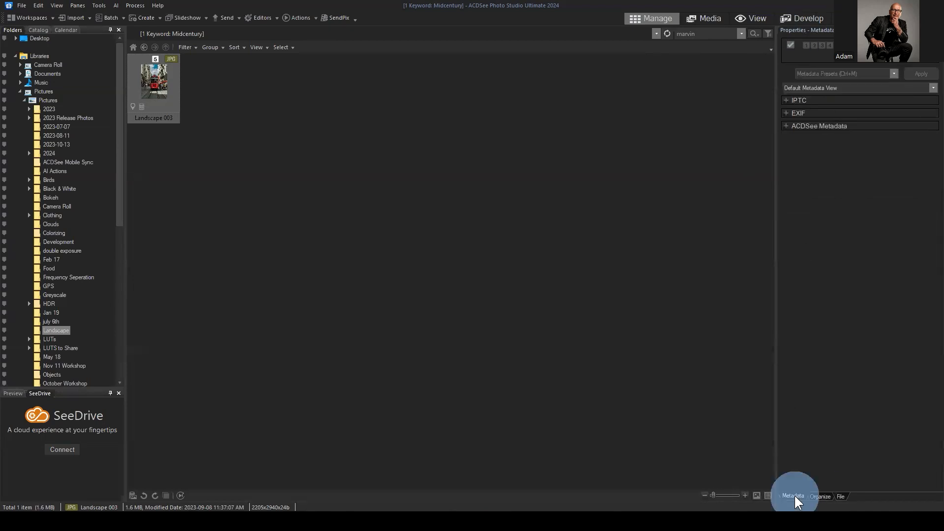
pyautogui.click(841, 496)
pyautogui.click(823, 497)
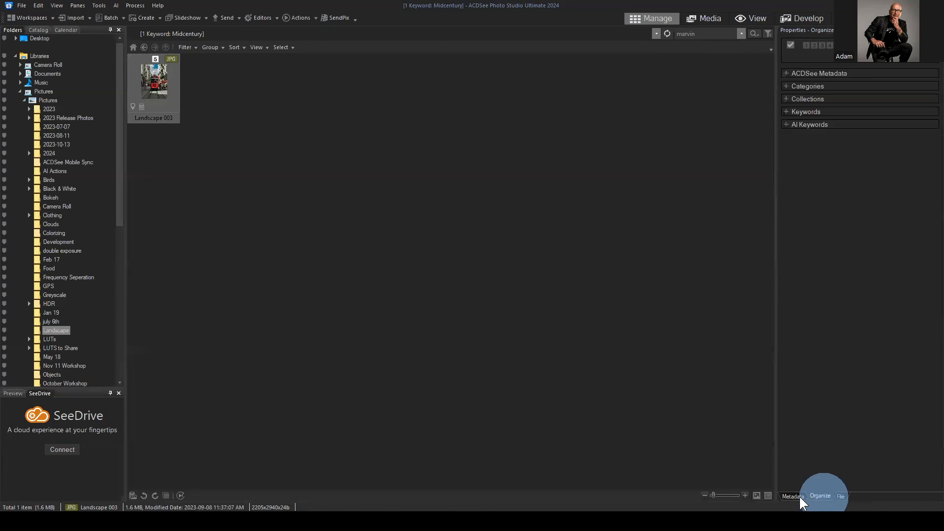
pyautogui.click(795, 496)
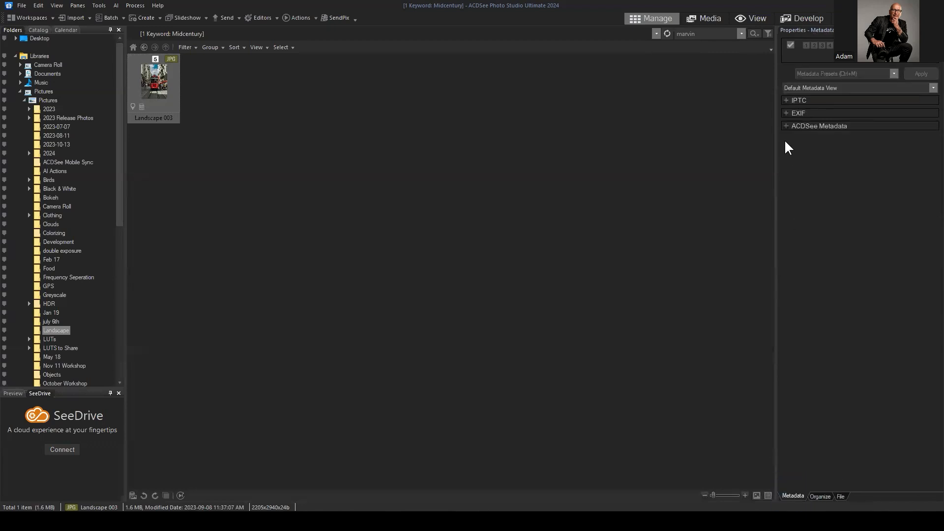
# Examine the photo's EXIF camera fields and its IPTC fields, including Job Title and Intellectual Genre
pyautogui.click(786, 104)
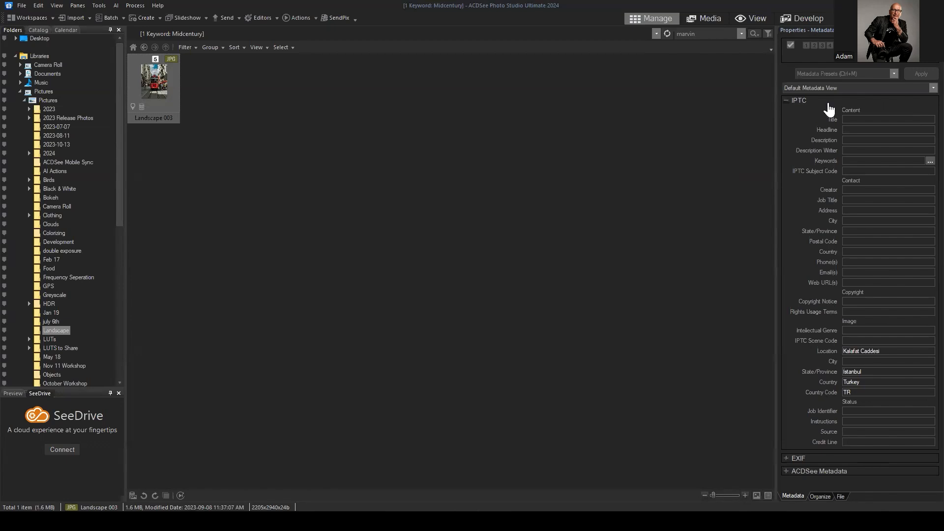
pyautogui.click(787, 101)
pyautogui.click(787, 113)
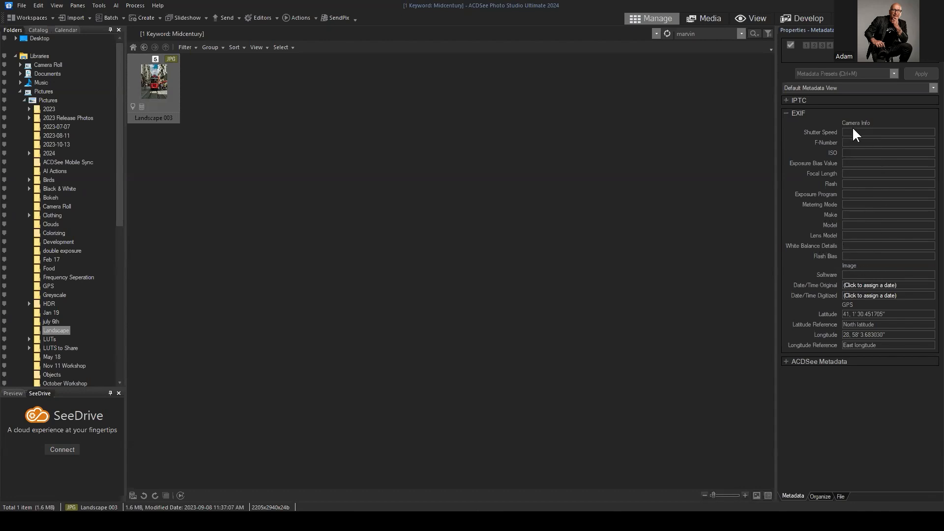
pyautogui.click(786, 101)
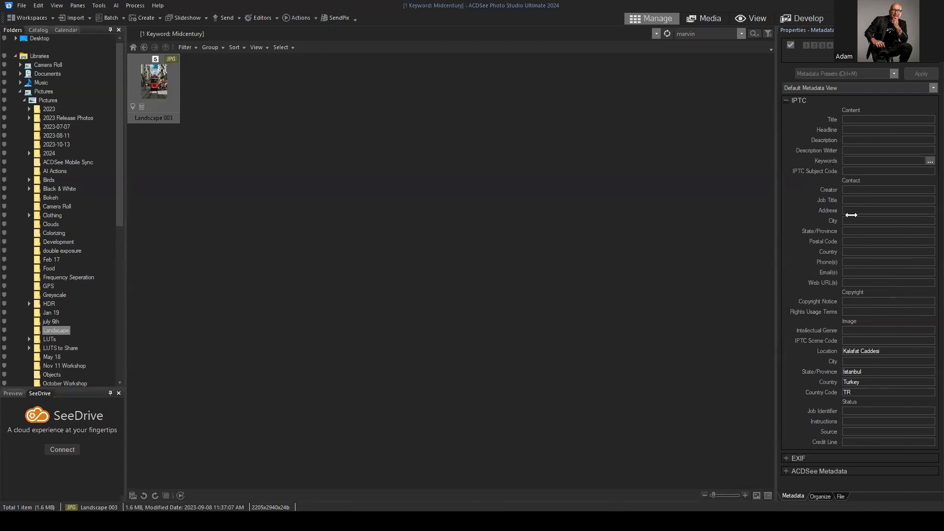
pyautogui.click(860, 200)
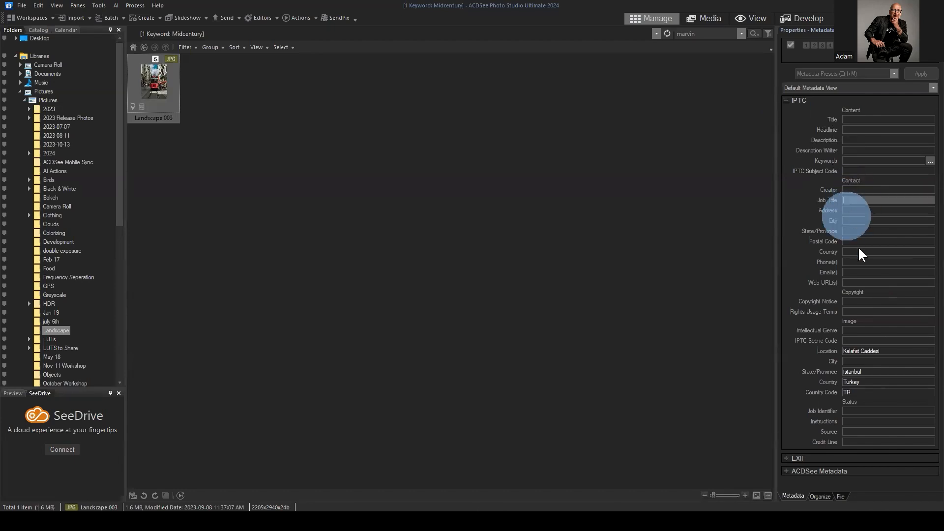
pyautogui.click(866, 330)
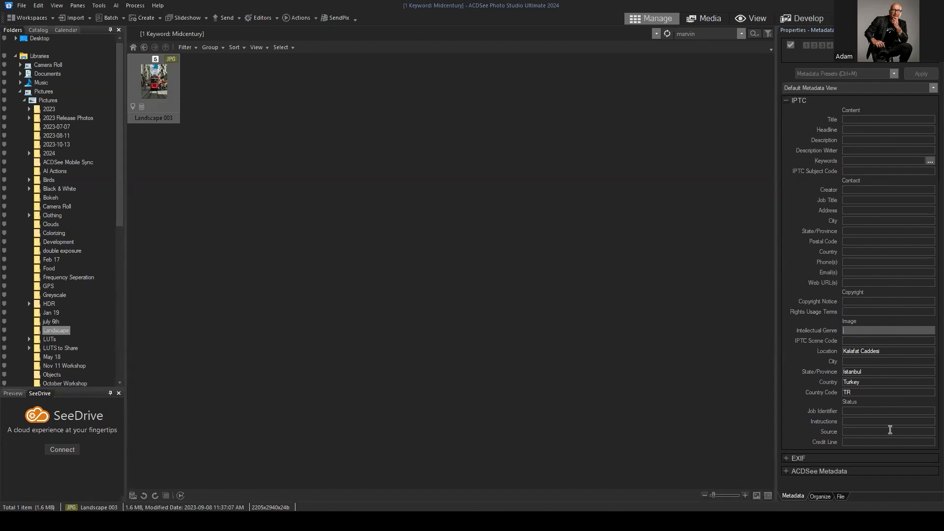
# Review the photo's IPTC image location, state/province and country fields
pyautogui.click(895, 349)
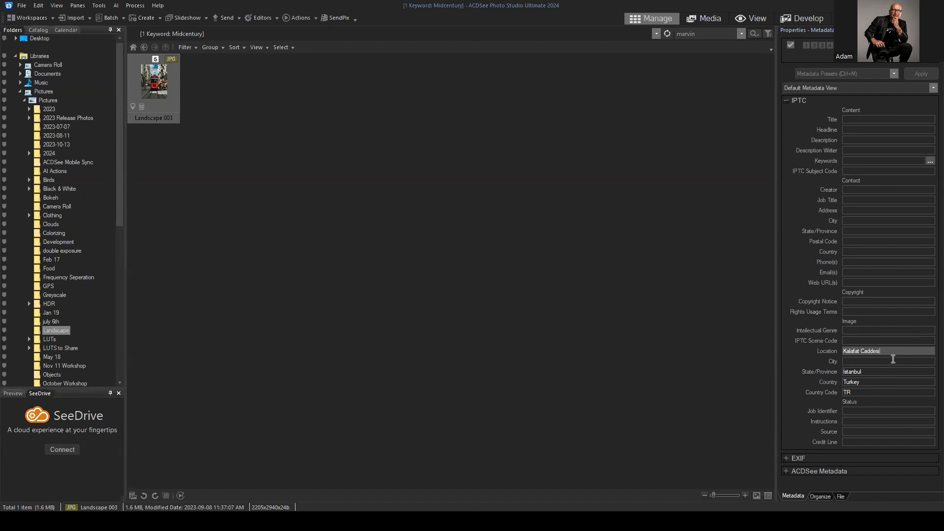
pyautogui.click(885, 371)
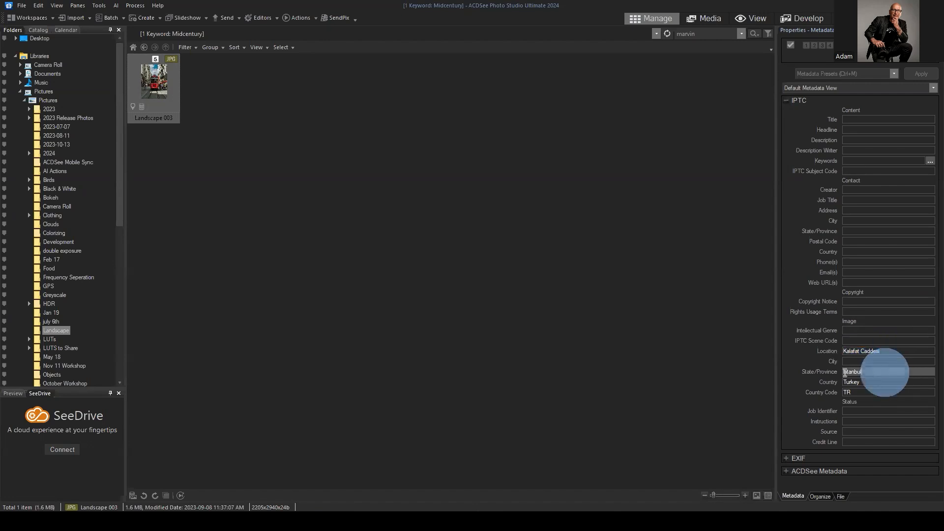
pyautogui.click(876, 381)
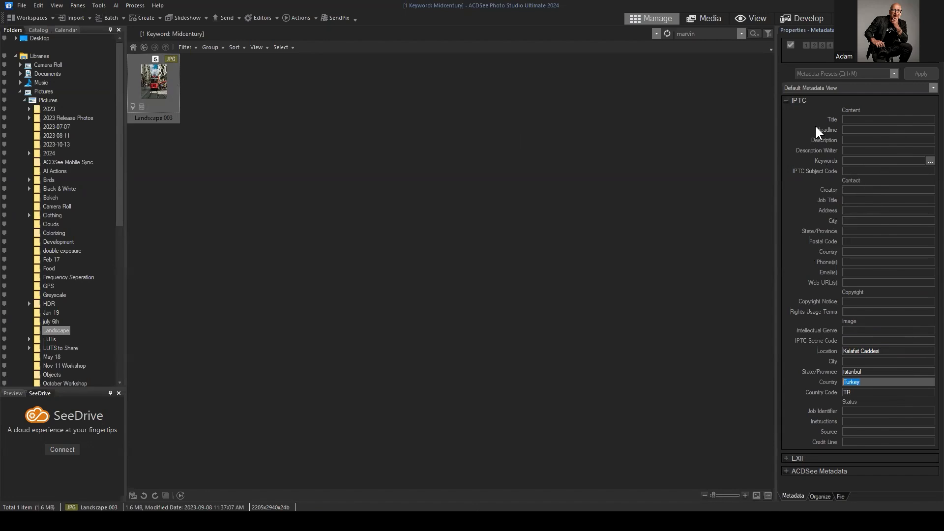
# Collapse the IPTC metadata and examine the photo's keywords under ACDSee Metadata
pyautogui.click(784, 96)
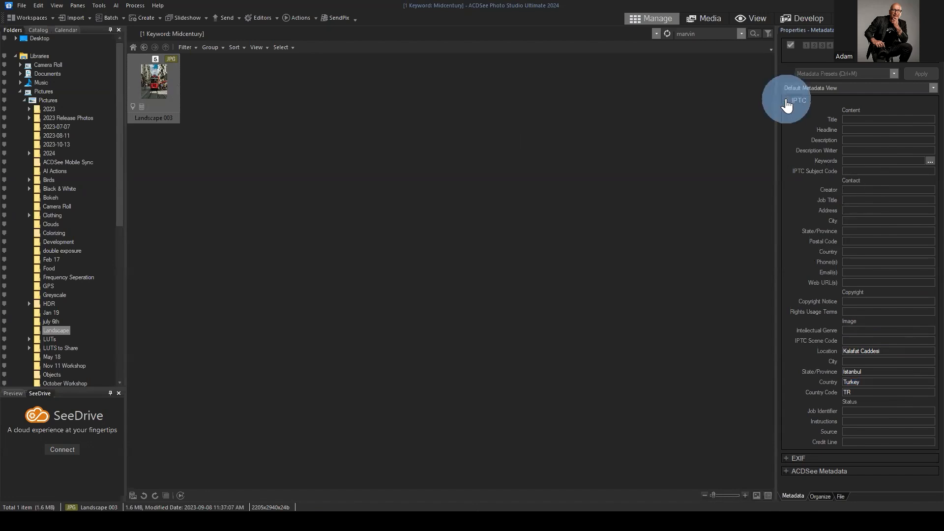
pyautogui.click(788, 127)
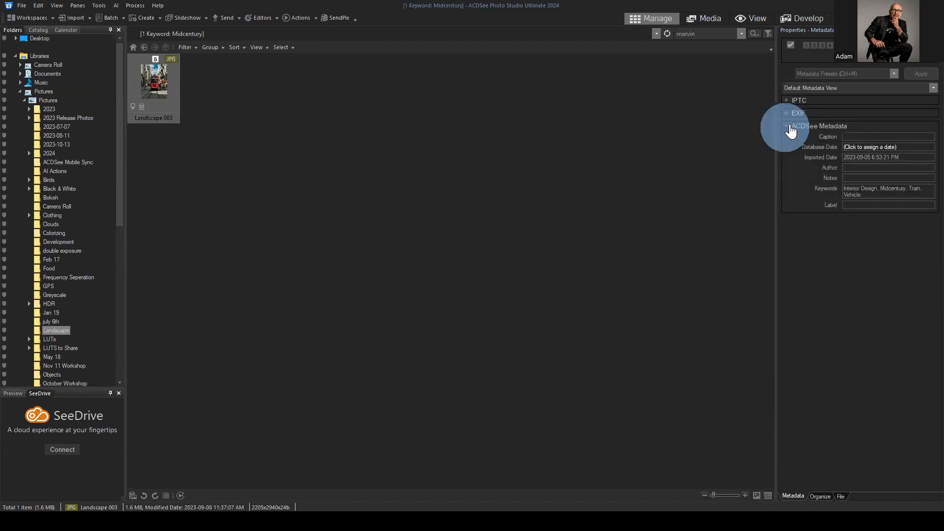
pyautogui.click(867, 195)
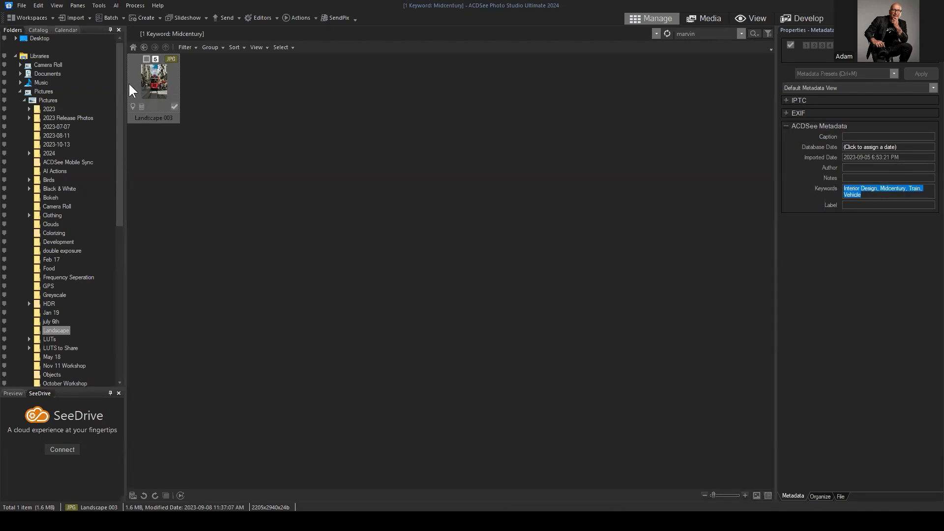
# Collapse ACDSee Metadata and inspect the Keywords field in the IPTC metadata
pyautogui.click(786, 126)
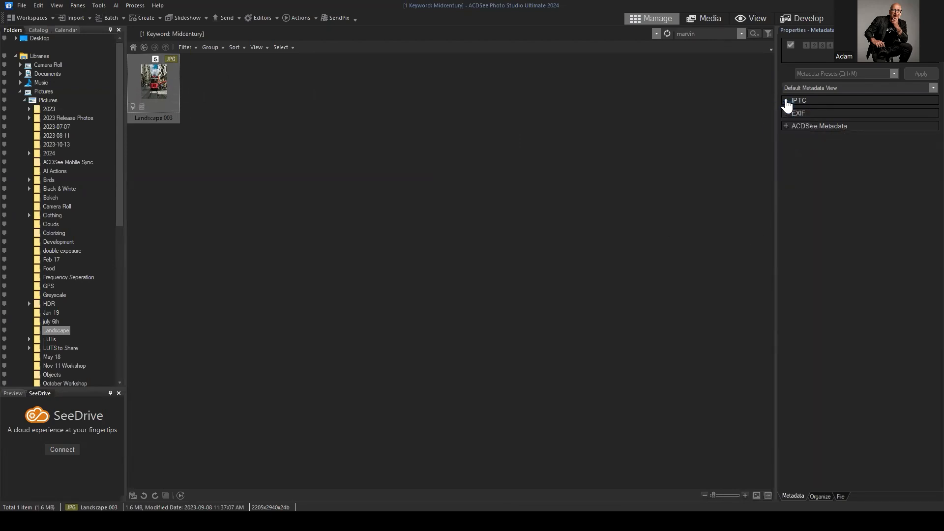
pyautogui.click(785, 101)
pyautogui.click(861, 161)
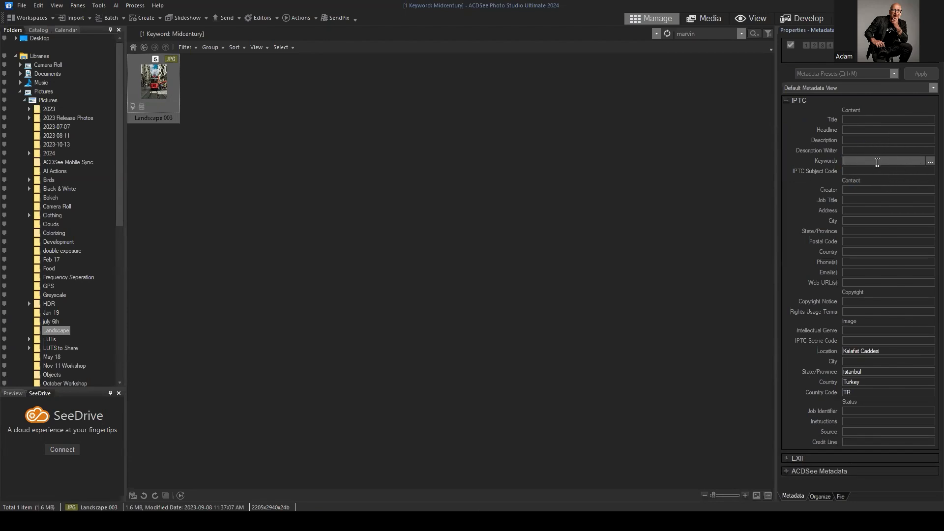
pyautogui.click(849, 160)
# Recheck the ACDSee Metadata keywords and examine the keywords assigned in the photo's Organize properties
pyautogui.click(785, 473)
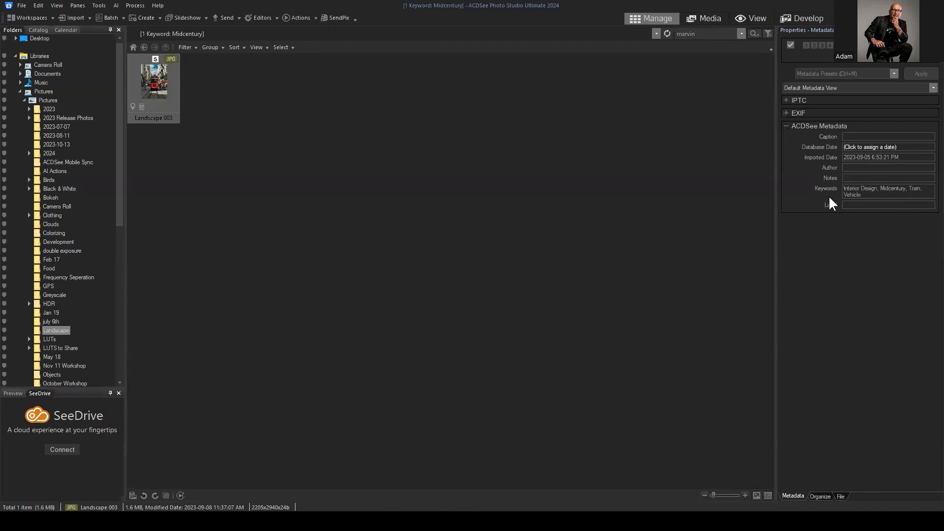
pyautogui.click(820, 495)
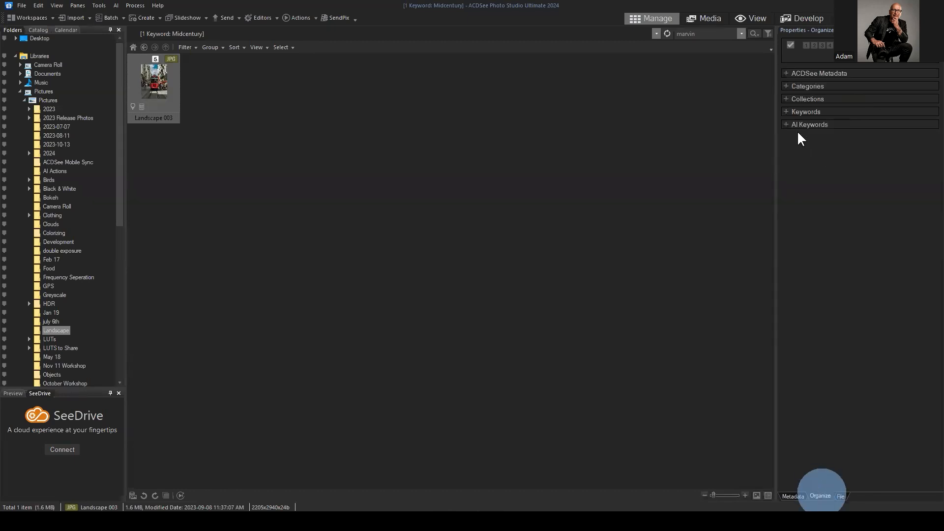
pyautogui.click(786, 112)
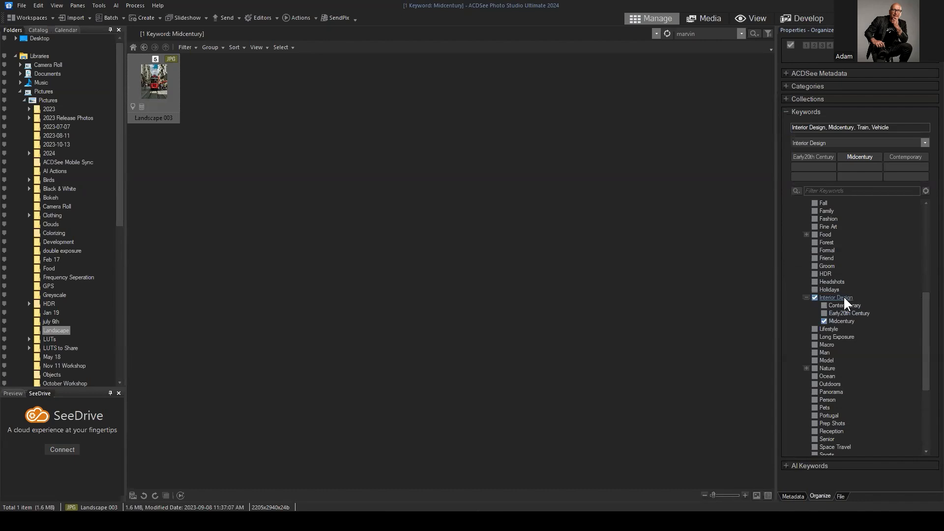
# Return to the IPTC metadata and view the IPTC Keywords Picker, closing it without assigning any values
pyautogui.click(792, 496)
pyautogui.click(787, 126)
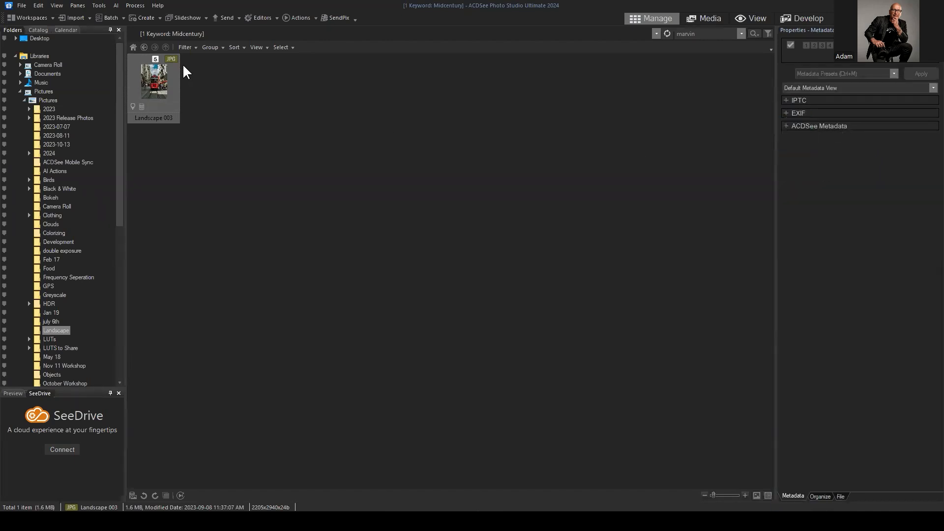
pyautogui.click(792, 101)
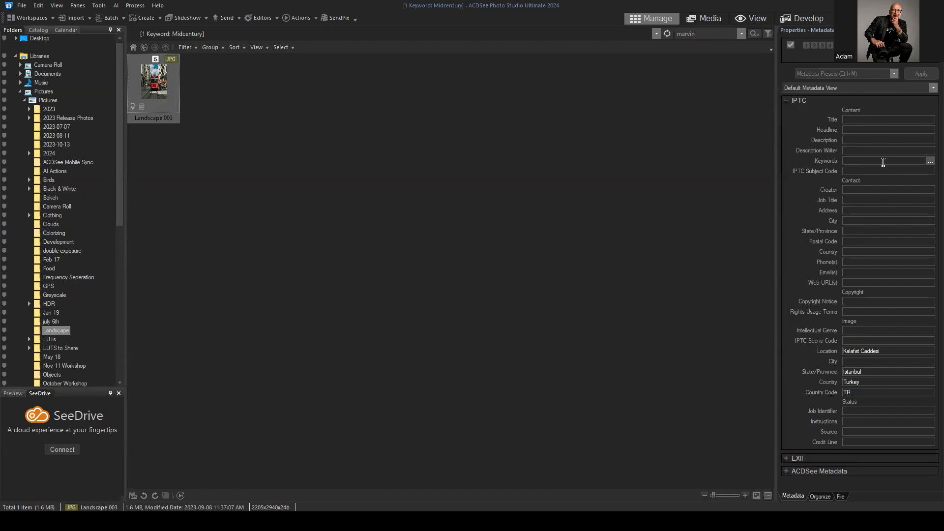
pyautogui.click(929, 162)
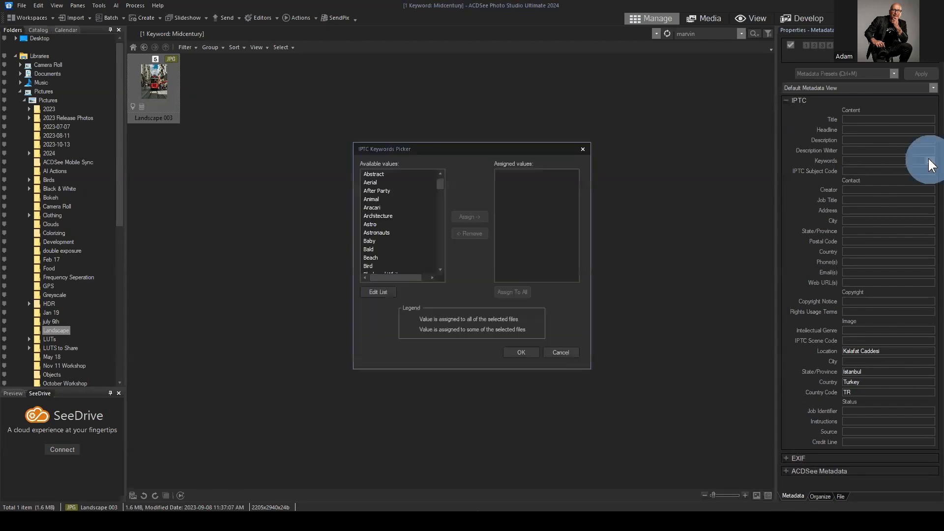
pyautogui.click(560, 353)
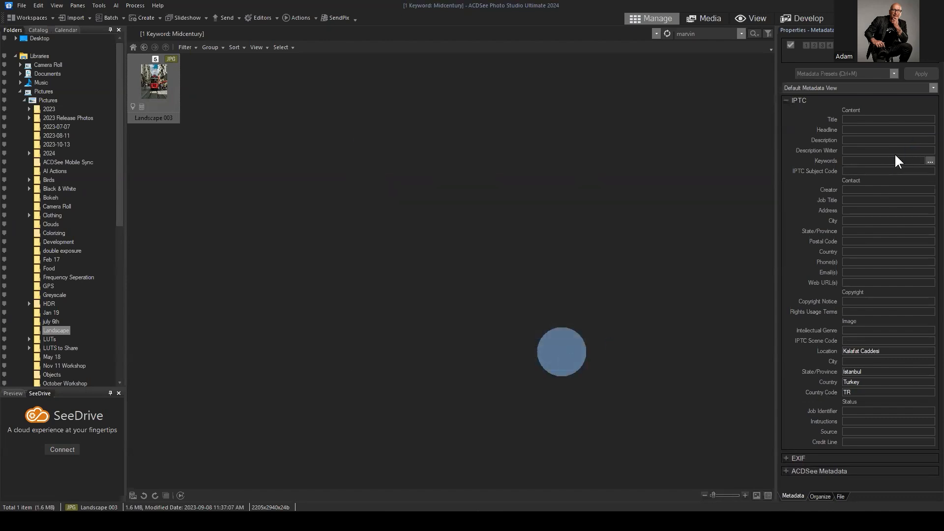
pyautogui.rightClick(853, 161)
pyautogui.press('Escape')
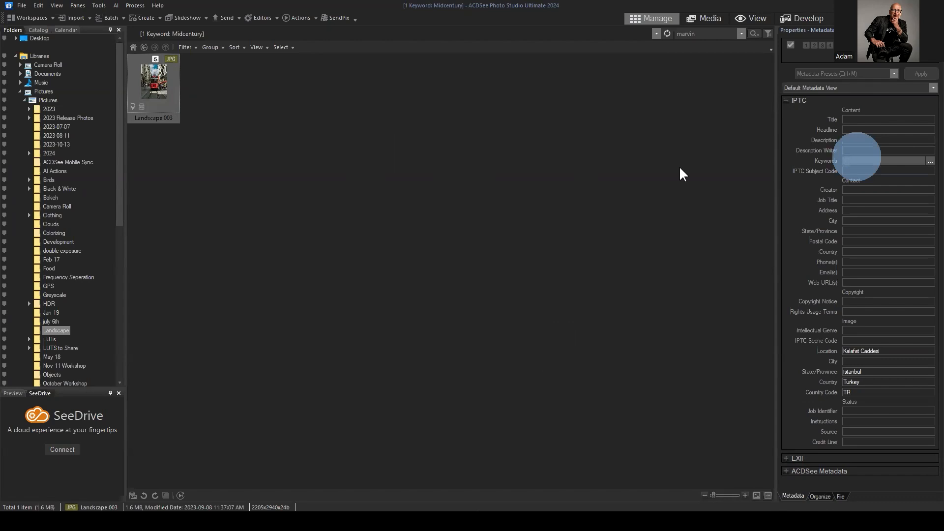
# Embed the keywords of Landscape 003 to IPTC and check the IPTC Keywords field
pyautogui.rightClick(156, 79)
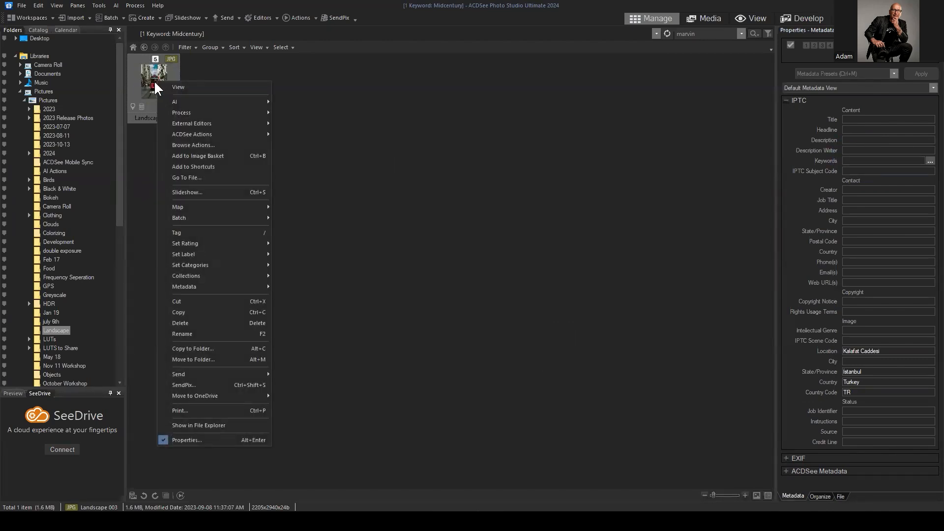
pyautogui.moveTo(241, 289)
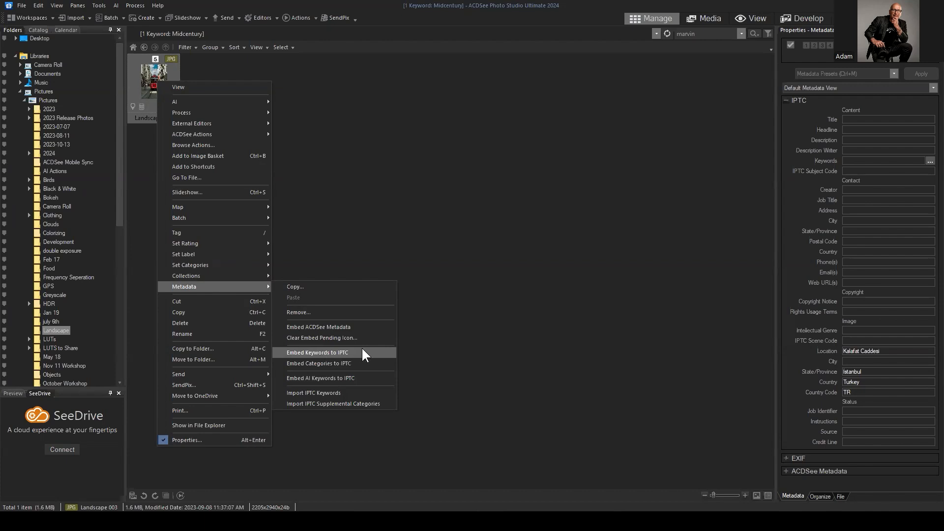
pyautogui.click(313, 355)
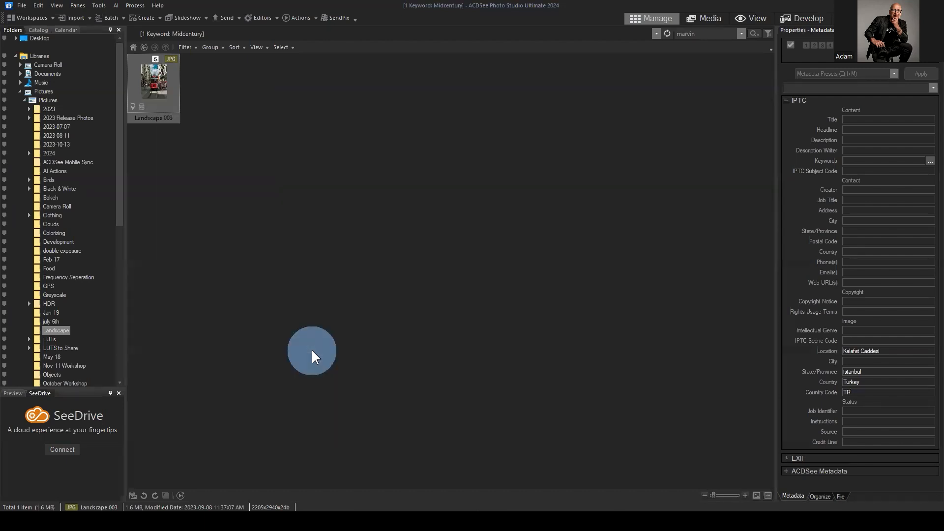
pyautogui.click(883, 167)
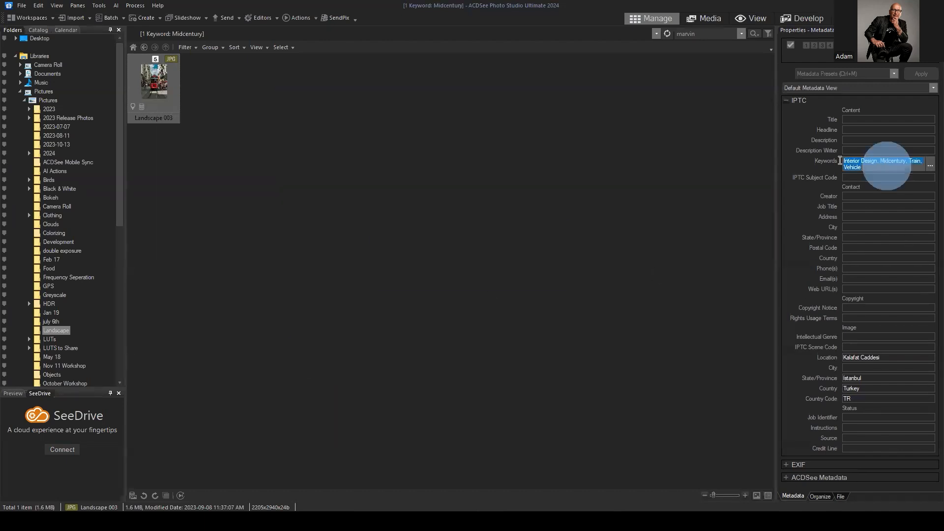
pyautogui.click(870, 167)
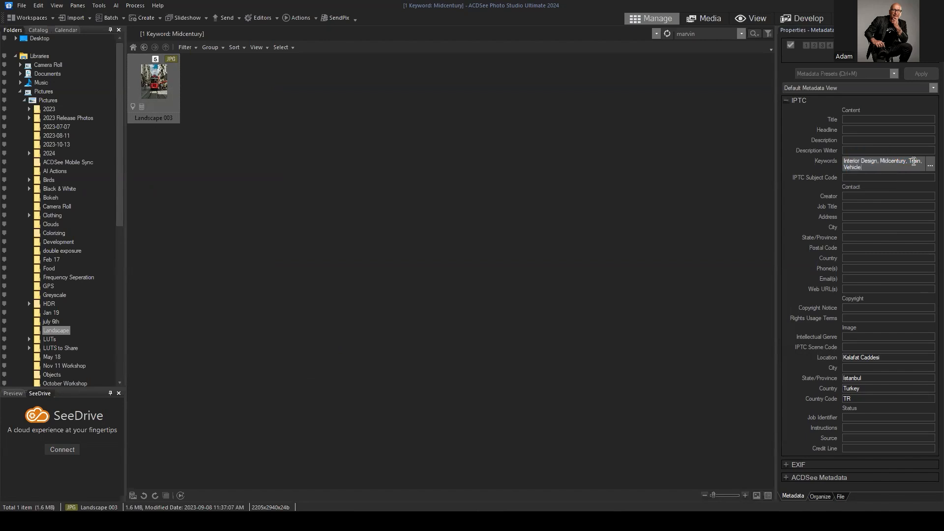
# Deselect and reselect Landscape 003, then examine the keywords stored in its IPTC metadata
pyautogui.click(659, 338)
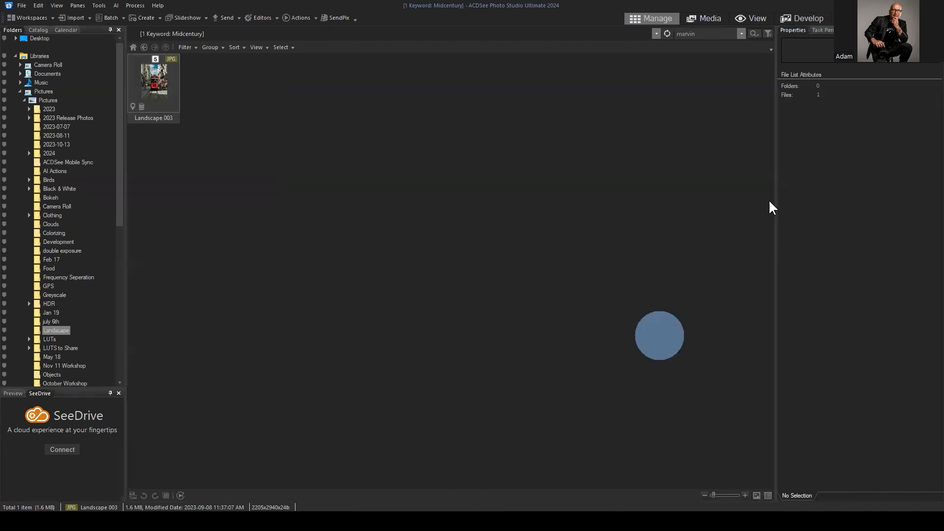
pyautogui.click(172, 95)
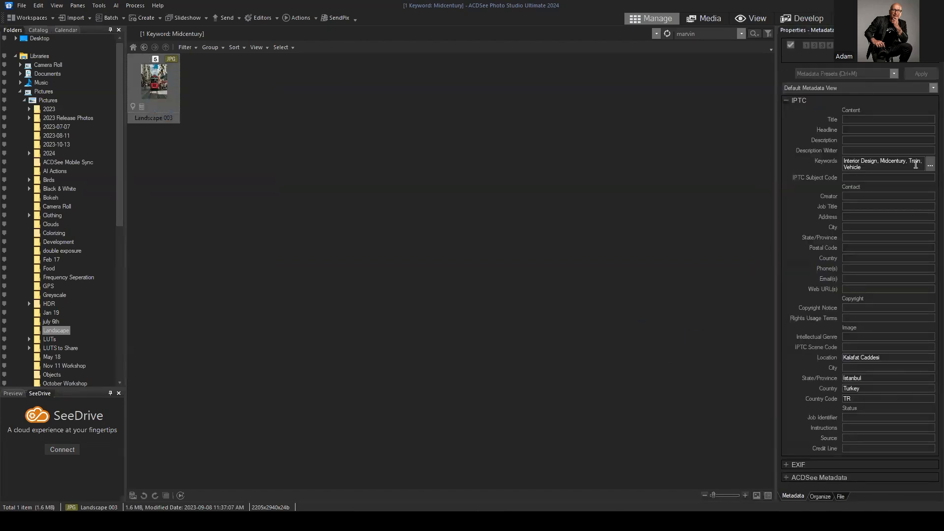
pyautogui.click(873, 168)
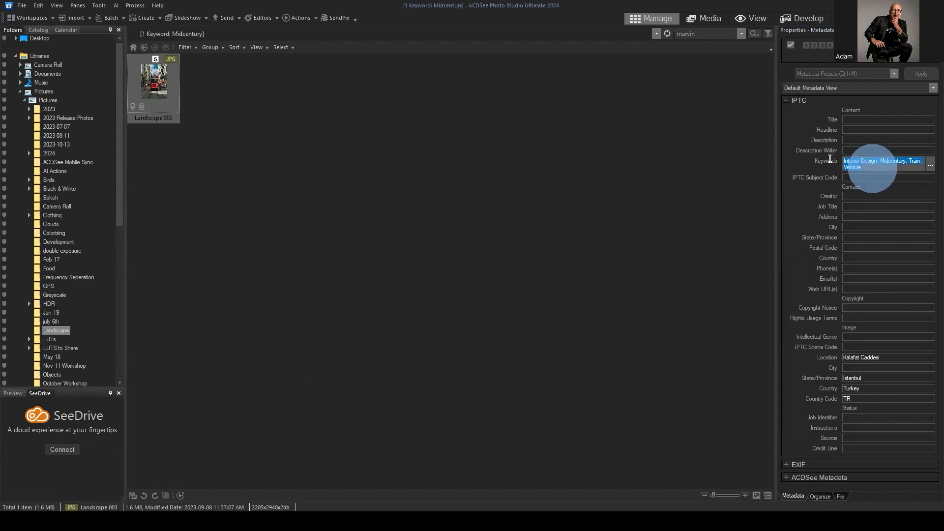
pyautogui.click(876, 165)
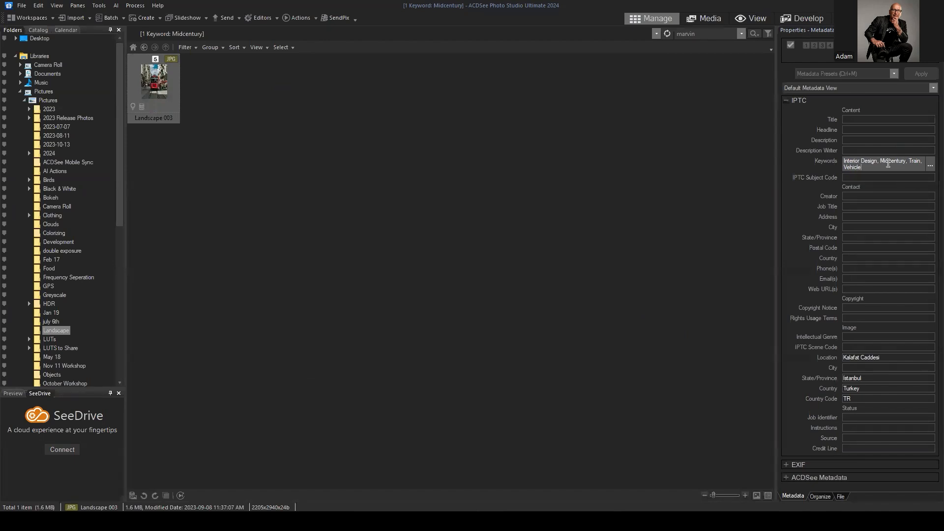
pyautogui.click(877, 165)
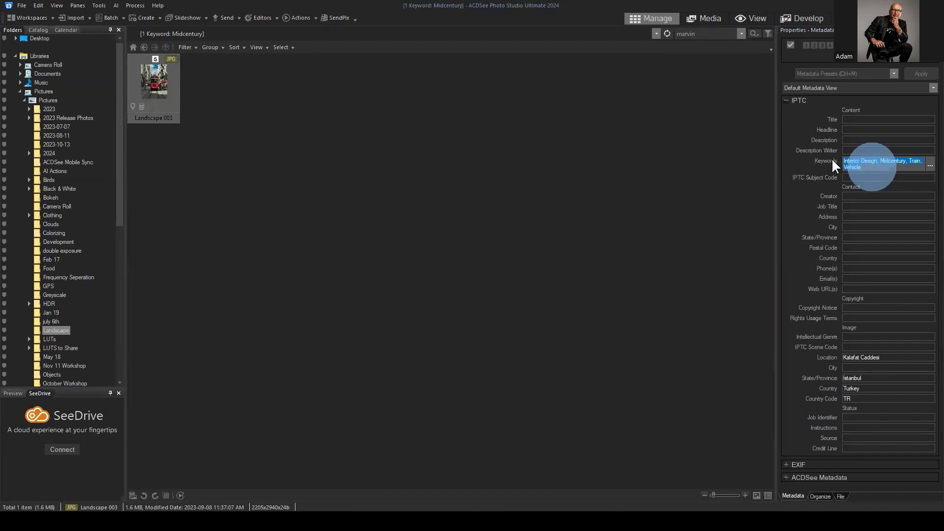
pyautogui.click(874, 165)
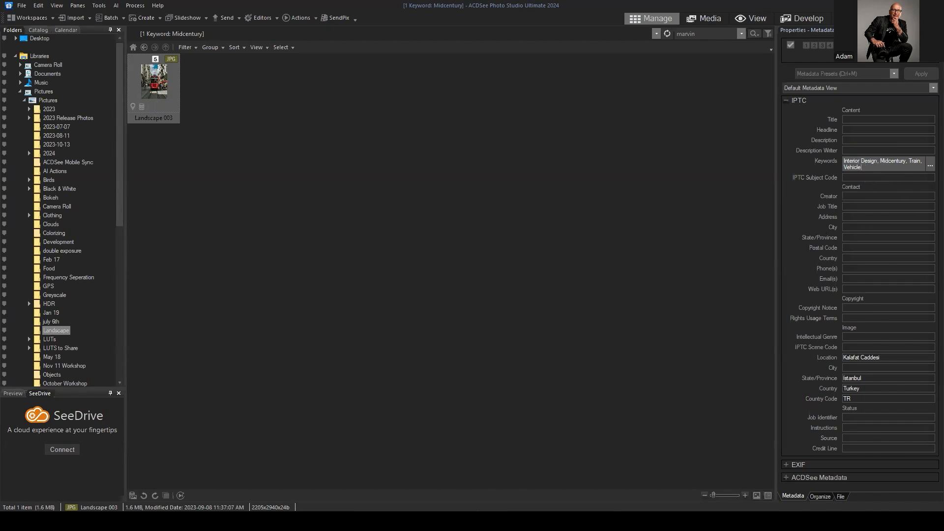
# Switch to File Explorer and open the Landscape folder in Pictures, keeping the ACDSee thumbnail uncovered
pyautogui.click(339, 524)
pyautogui.moveTo(467, 73); pyautogui.dragTo(438, 89)
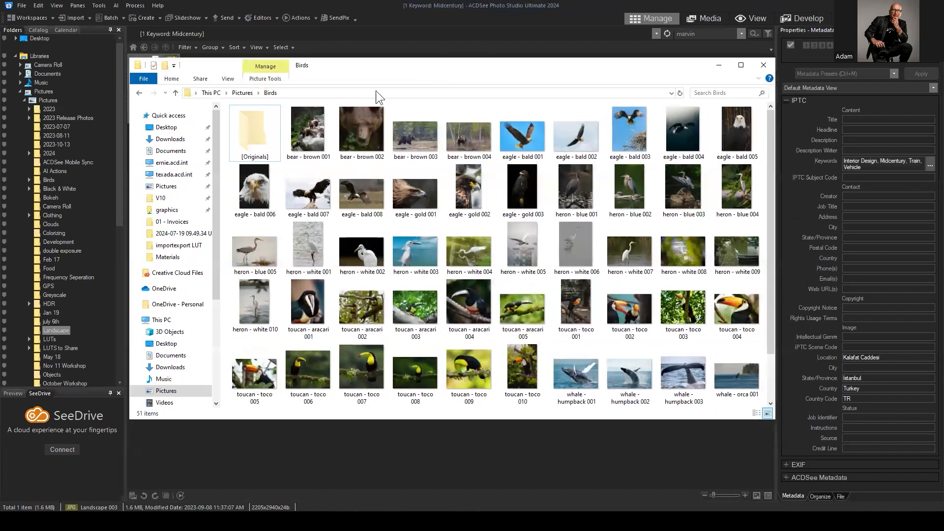
pyautogui.click(170, 186)
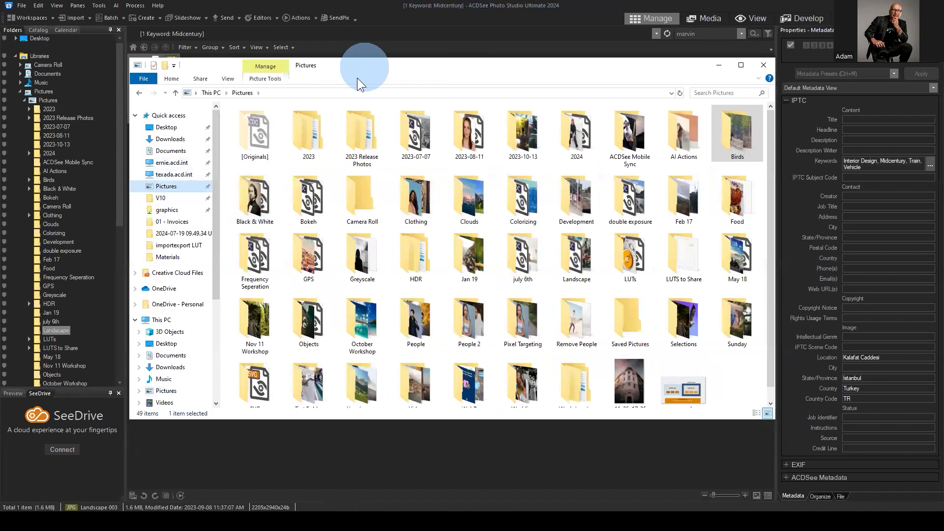
pyautogui.moveTo(356, 77); pyautogui.dragTo(363, 69)
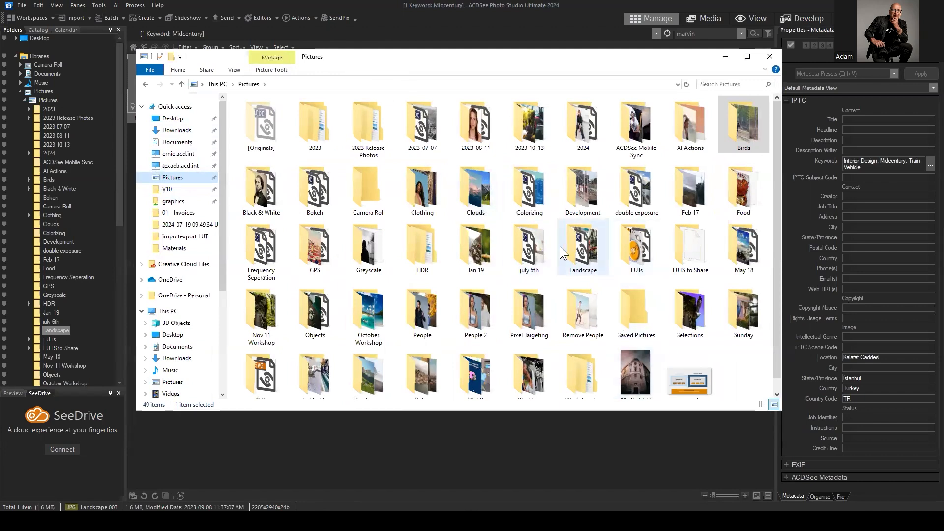
pyautogui.moveTo(470, 194)
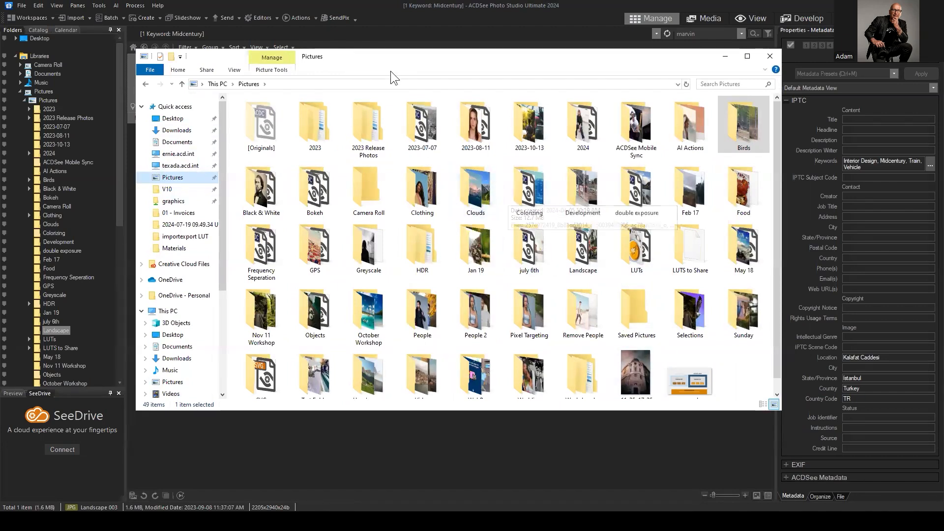
pyautogui.click(400, 59)
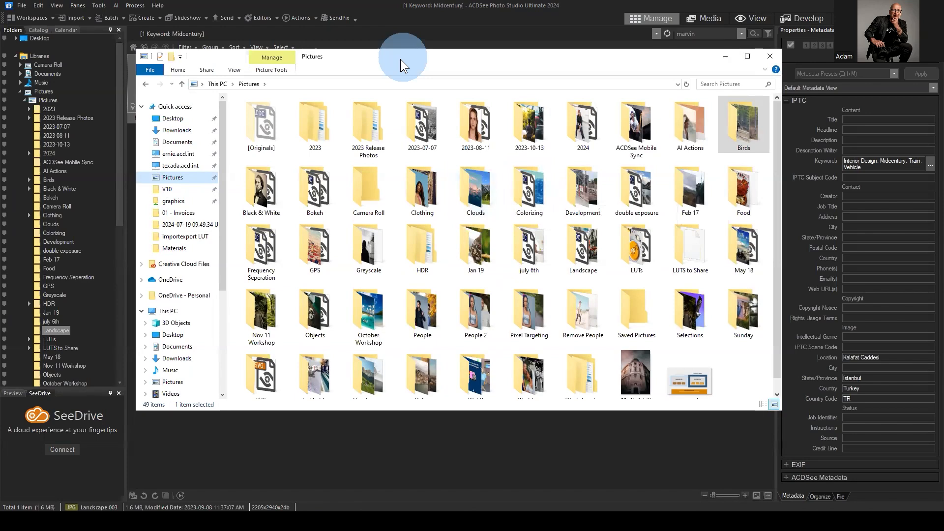
pyautogui.moveTo(400, 59); pyautogui.dragTo(382, 110)
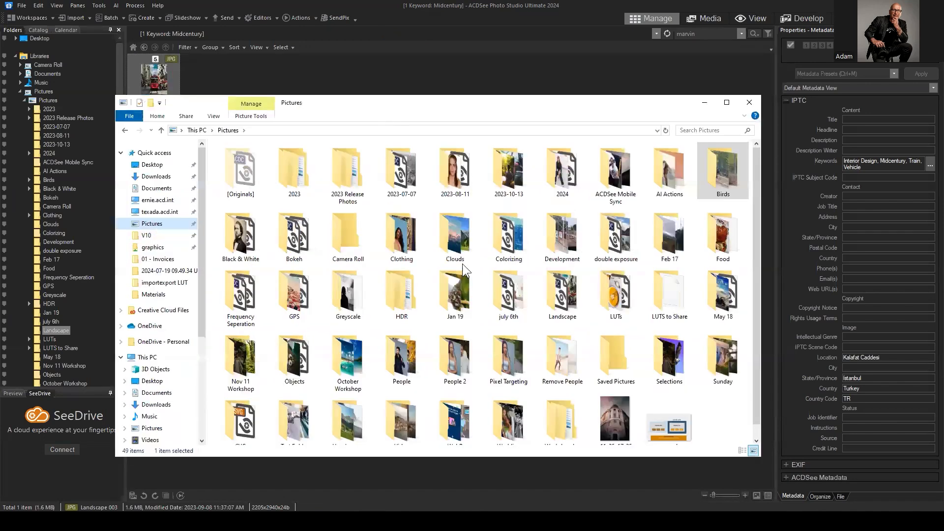
pyautogui.doubleClick(562, 288)
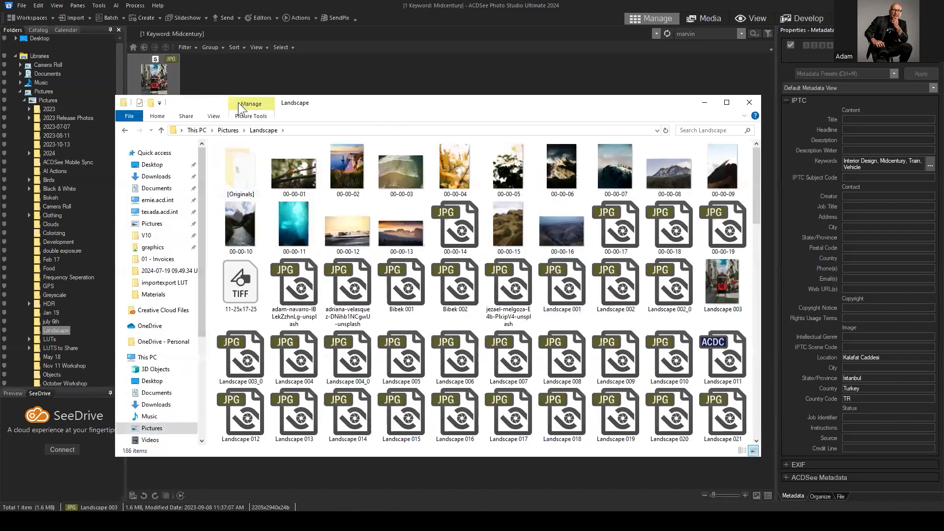
pyautogui.moveTo(214, 100); pyautogui.dragTo(192, 139)
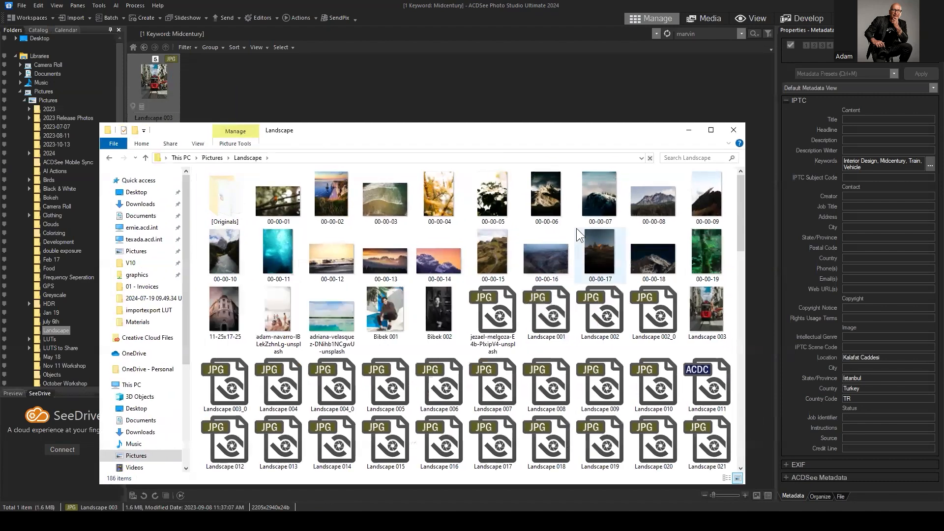
# Select Landscape 003 in the Landscape folder, then narrow and move the File Explorer window so the ACDSee thumbnail and metadata stay uncovered
pyautogui.scroll(-6, 523, 254)
pyautogui.scroll(6, 565, 251)
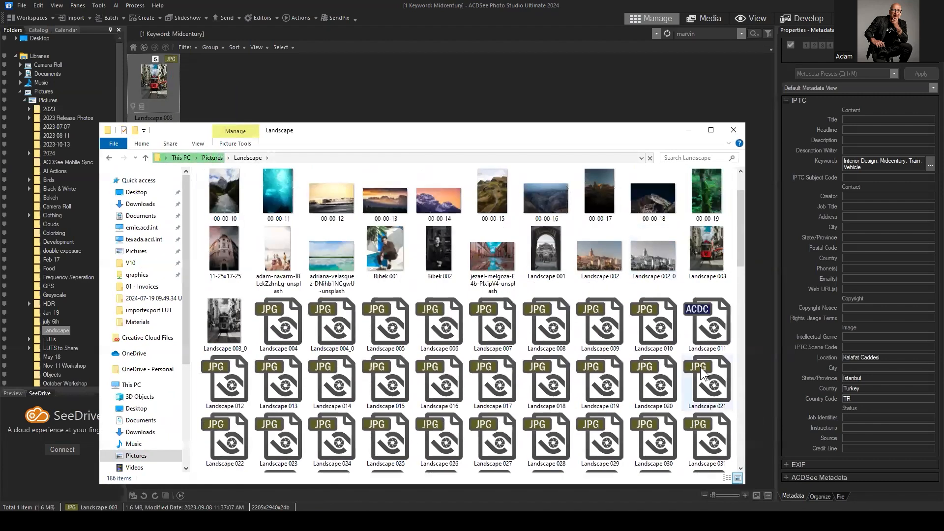
pyautogui.click(714, 256)
pyautogui.click(603, 132)
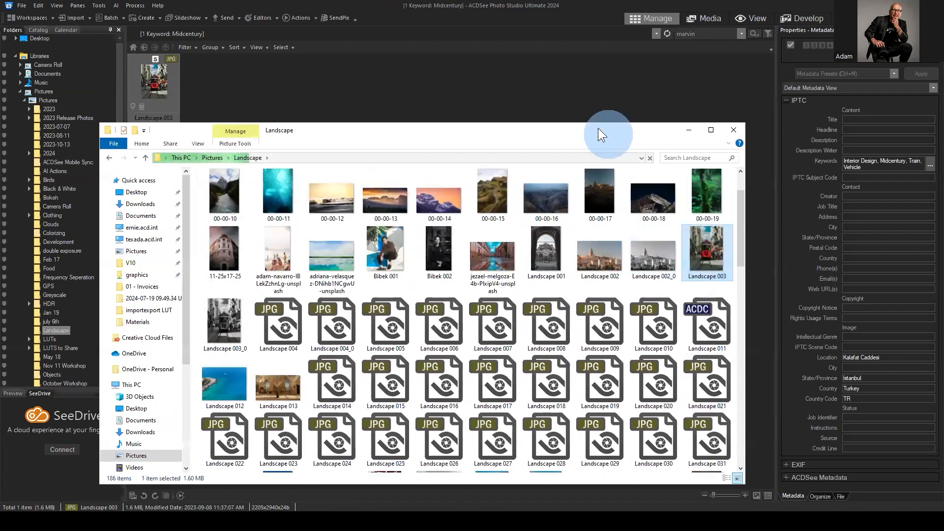
pyautogui.moveTo(598, 127); pyautogui.dragTo(579, 73)
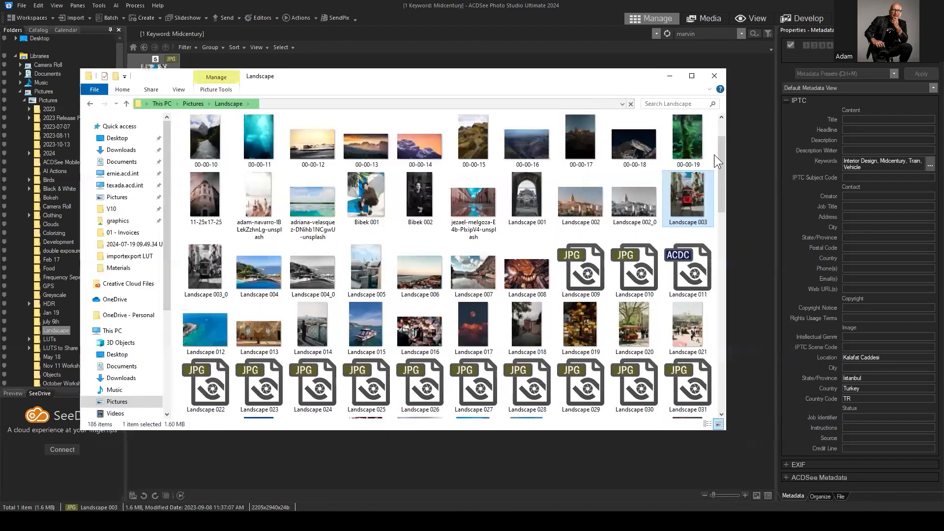
pyautogui.moveTo(727, 143); pyautogui.dragTo(465, 144)
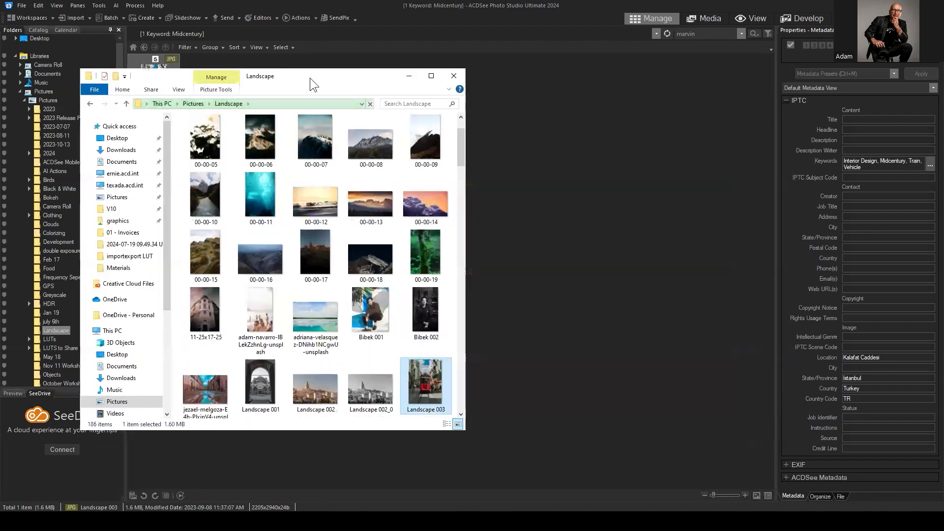
pyautogui.moveTo(323, 73); pyautogui.dragTo(511, 70)
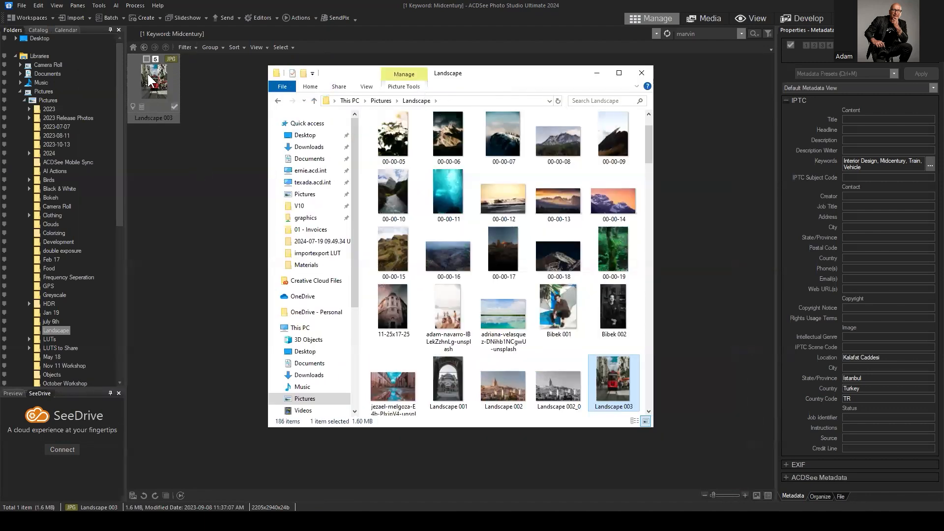
# Open the file properties of Landscape 003 from File Explorer and show its details
pyautogui.scroll(-5, 528, 359)
pyautogui.scroll(2, 588, 324)
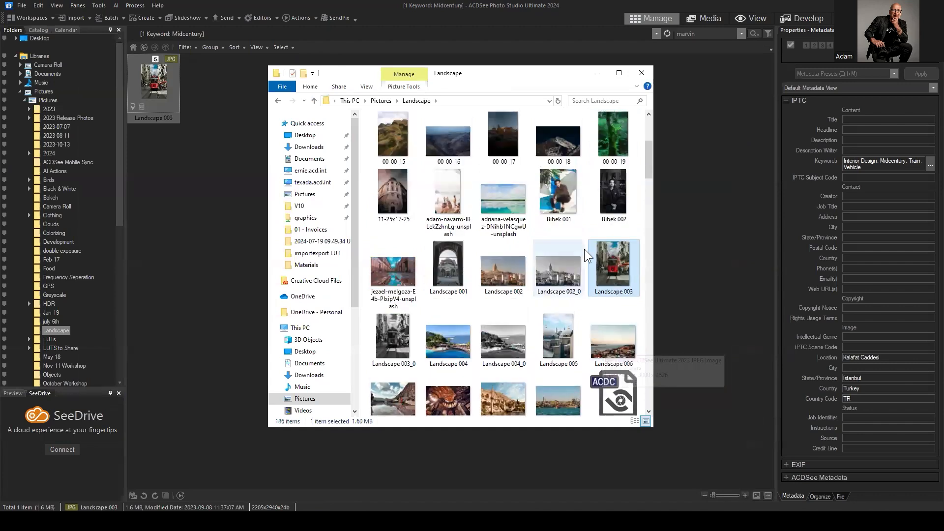
pyautogui.moveTo(612, 292)
pyautogui.rightClick(608, 259)
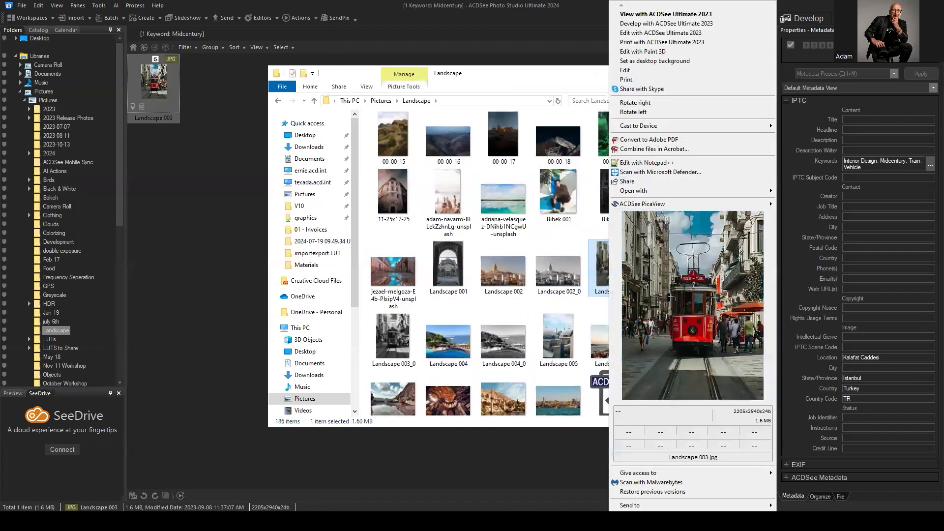
pyautogui.moveTo(623, 510)
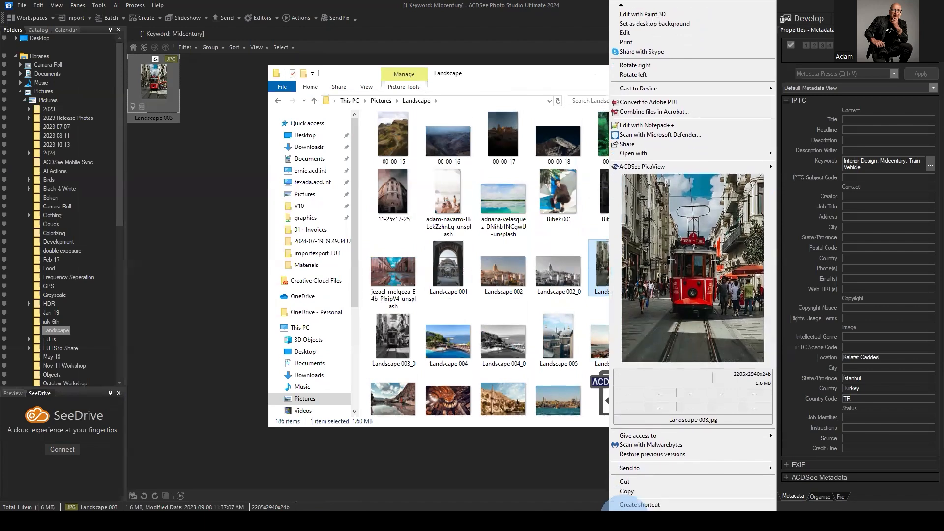
pyautogui.click(629, 509)
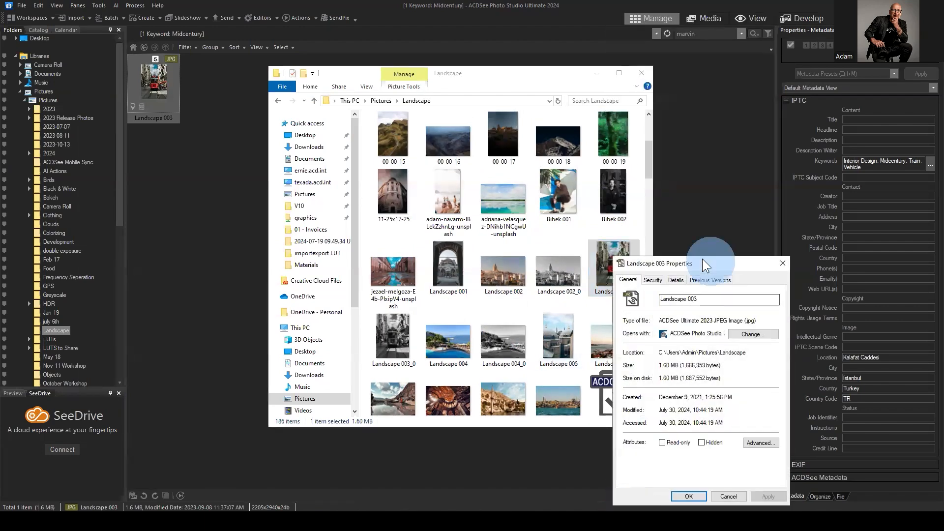
pyautogui.moveTo(702, 258); pyautogui.dragTo(495, 136)
pyautogui.click(470, 158)
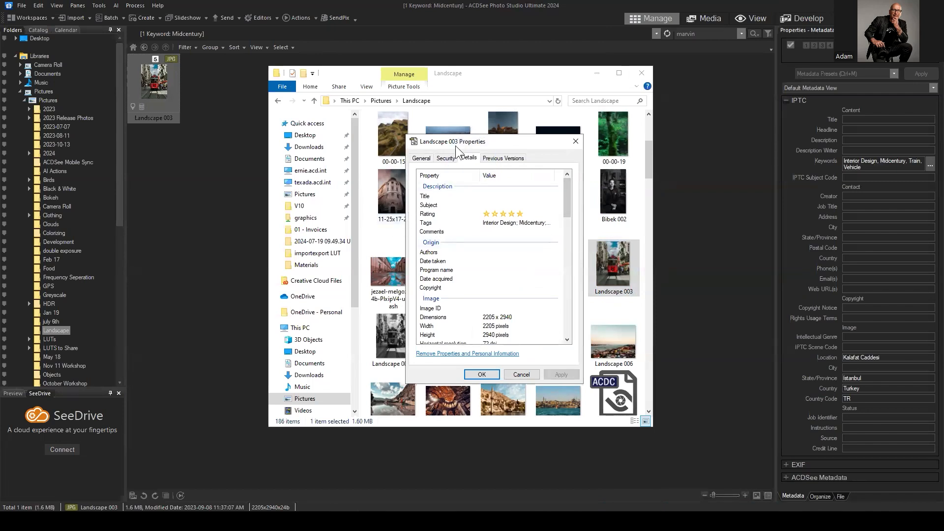
# Move the Landscape 003 properties aside and expand the Tags value to read all the embedded keywords
pyautogui.moveTo(461, 146); pyautogui.dragTo(364, 143)
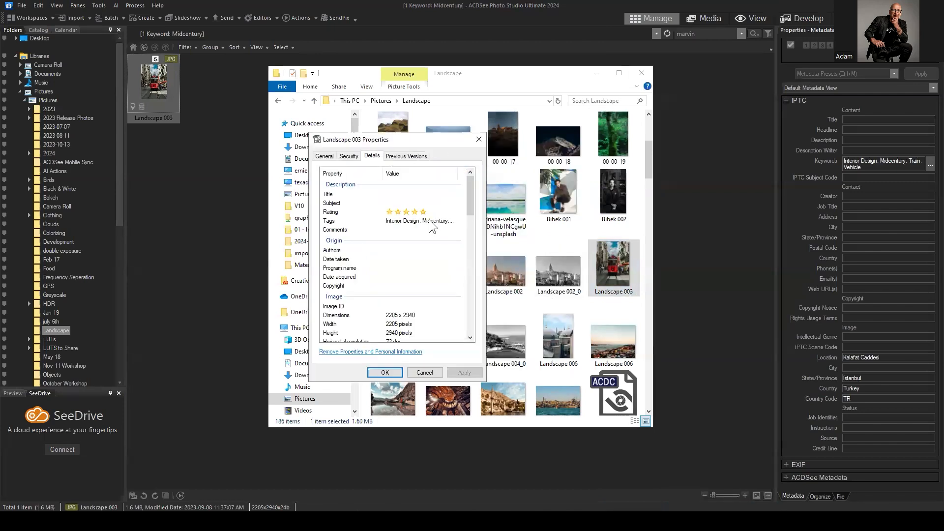
pyautogui.click(457, 221)
pyautogui.click(377, 216)
pyautogui.click(456, 221)
pyautogui.click(423, 227)
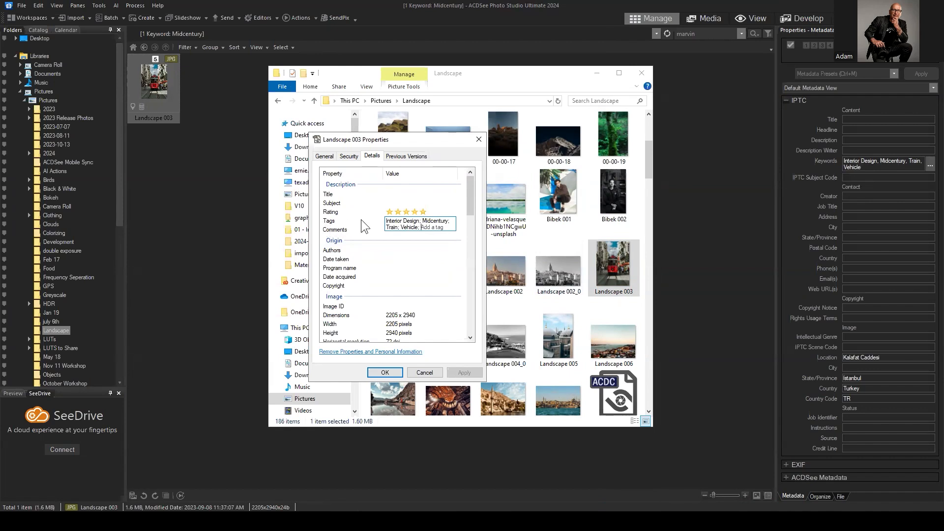
# Examine the image, camera, advanced photo and GPS details of Landscape 003, cancelling the properties and closing File Explorer
pyautogui.scroll(-3, 453, 284)
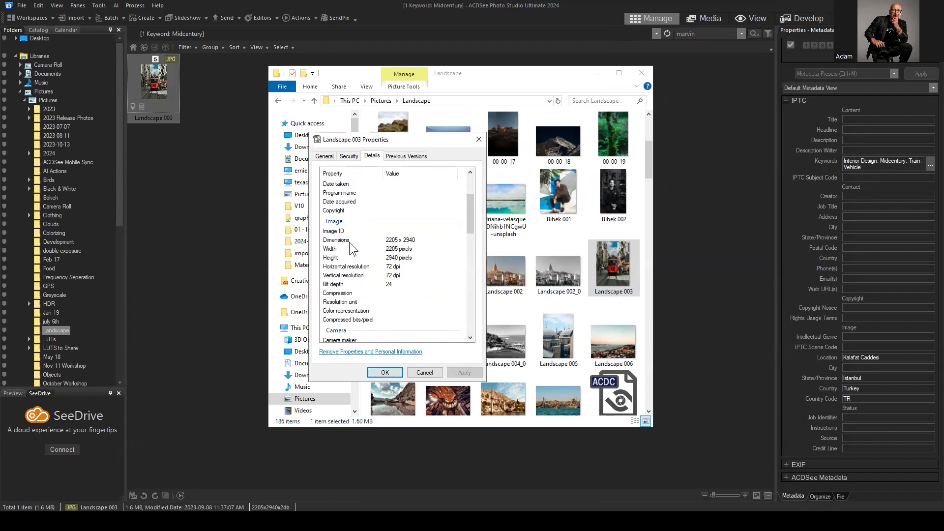
pyautogui.scroll(-7, 409, 221)
pyautogui.scroll(2, 408, 219)
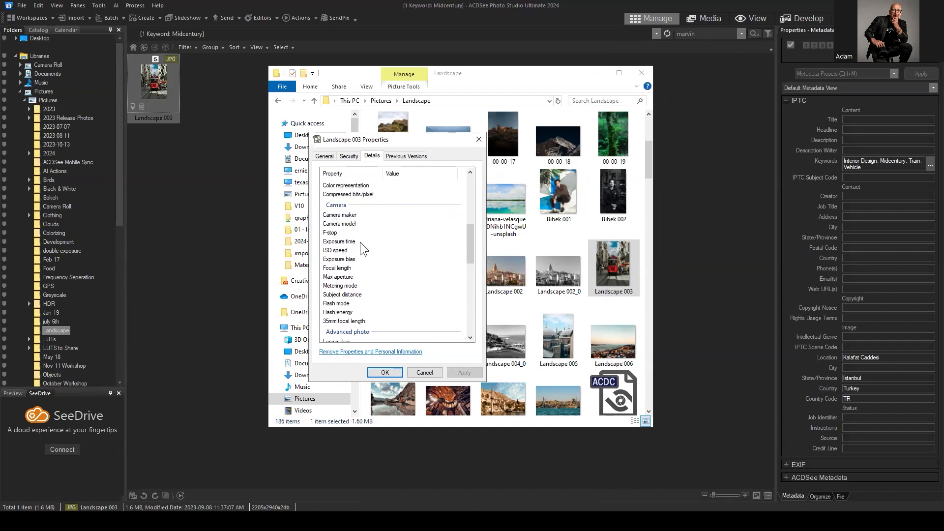
pyautogui.scroll(-6, 351, 283)
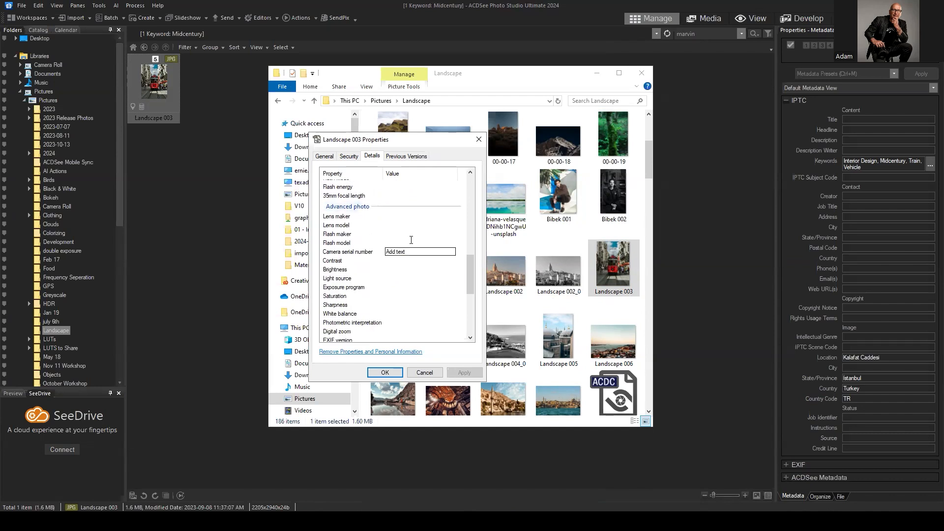
pyautogui.scroll(3, 368, 300)
pyautogui.scroll(-6, 384, 232)
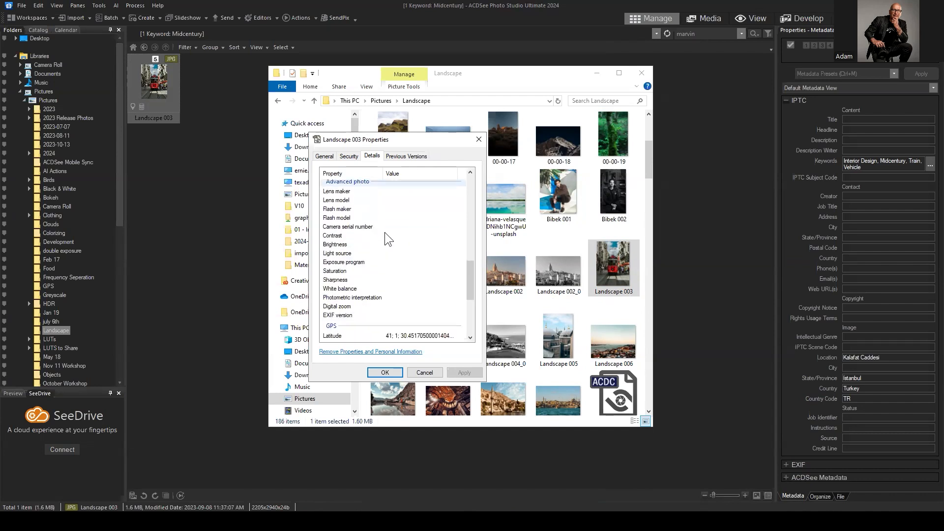
pyautogui.scroll(5, 413, 275)
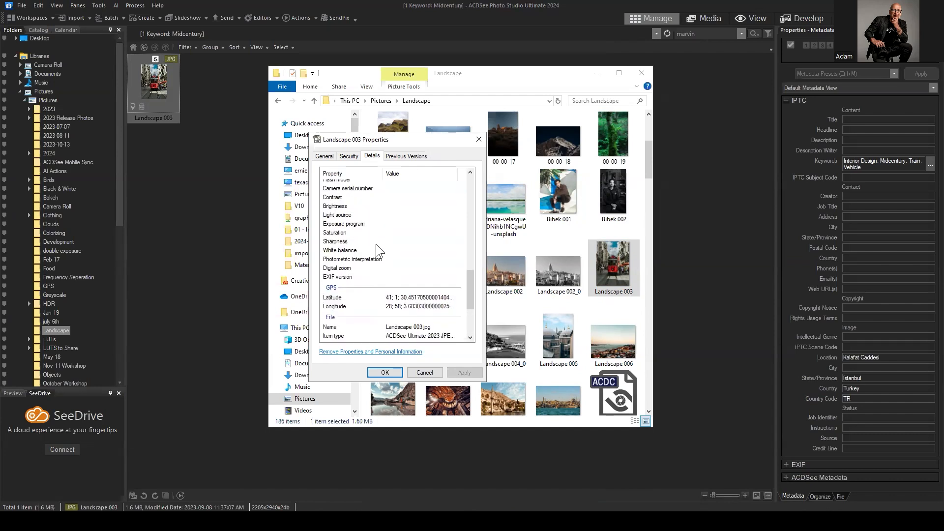
pyautogui.click(412, 261)
pyautogui.scroll(10, 403, 263)
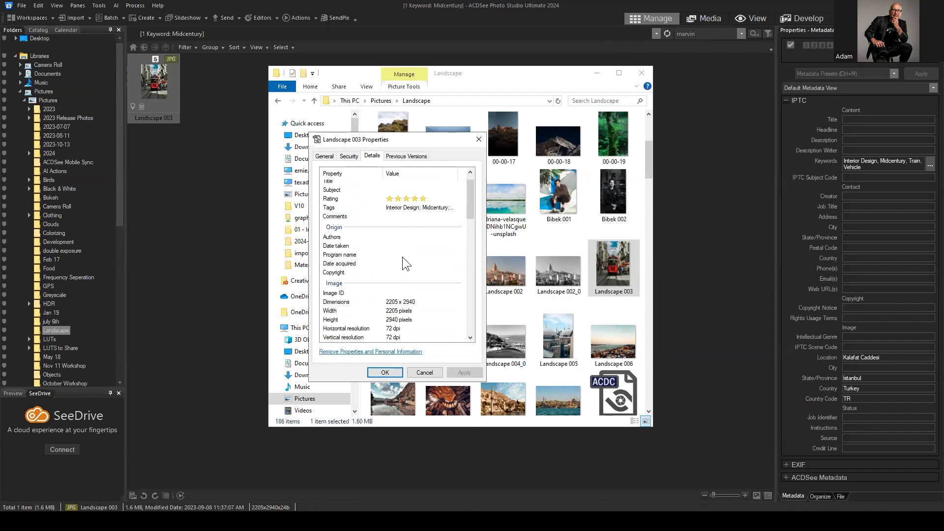
pyautogui.scroll(1, 408, 206)
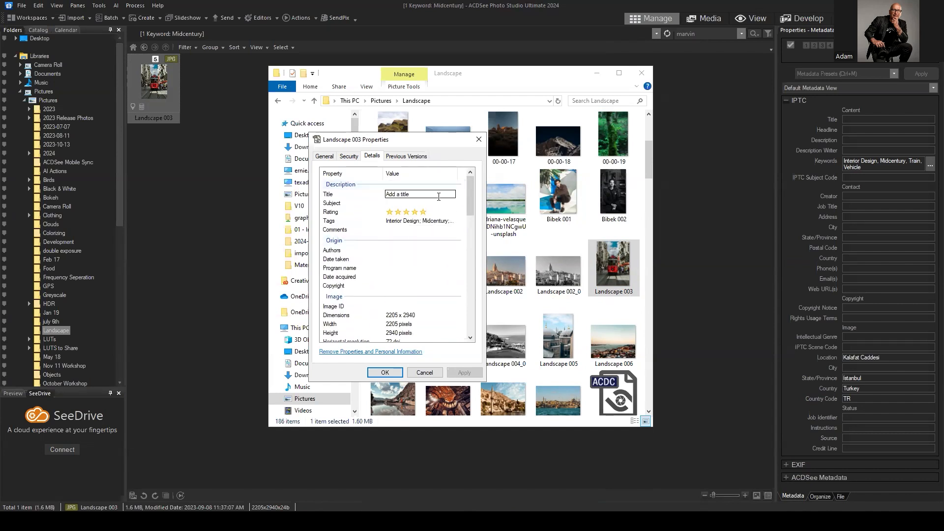
pyautogui.click(419, 373)
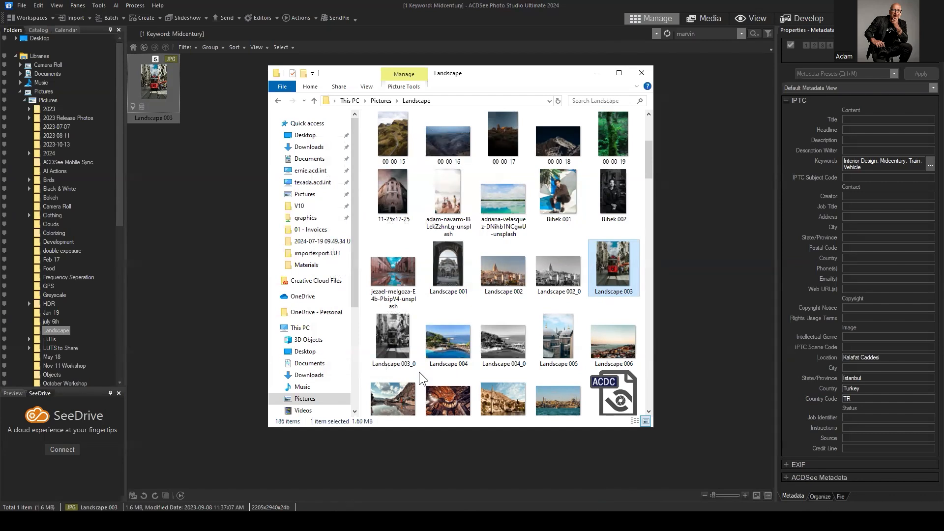
pyautogui.click(636, 77)
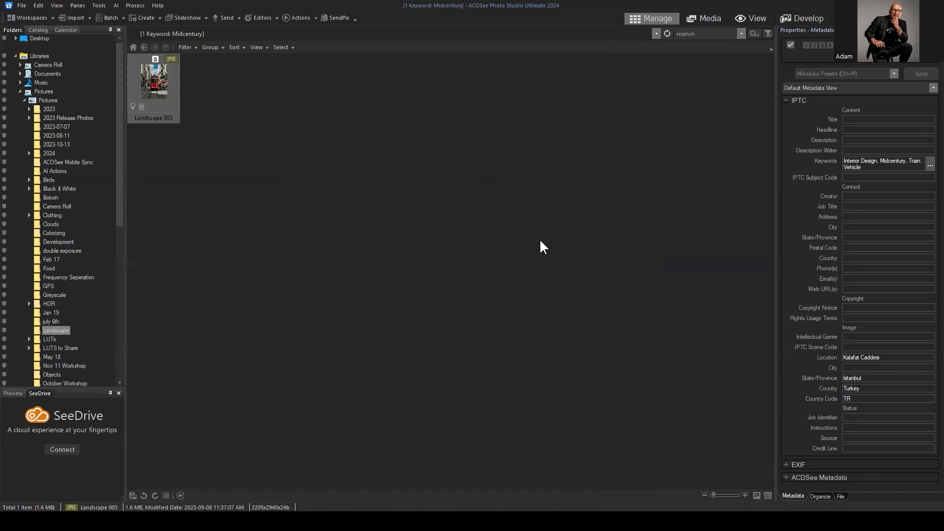
# Collapse the IPTC metadata and review the keywords assigned to Landscape 003, collapsing the Keywords group when done
pyautogui.rightClick(164, 87)
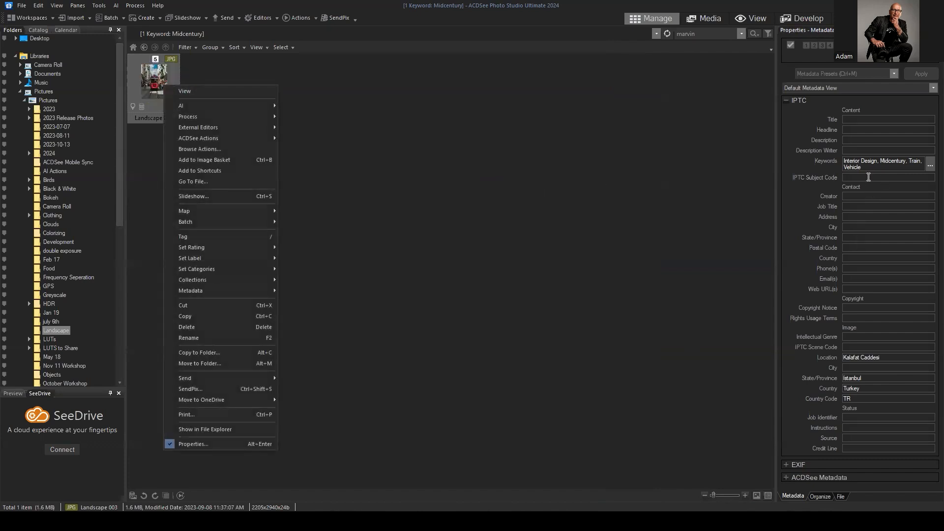
pyautogui.click(785, 100)
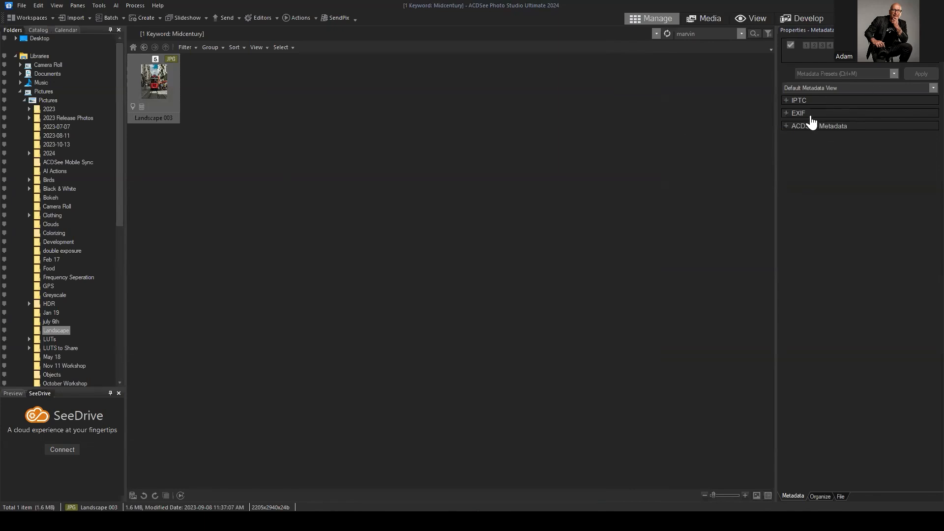
pyautogui.click(820, 496)
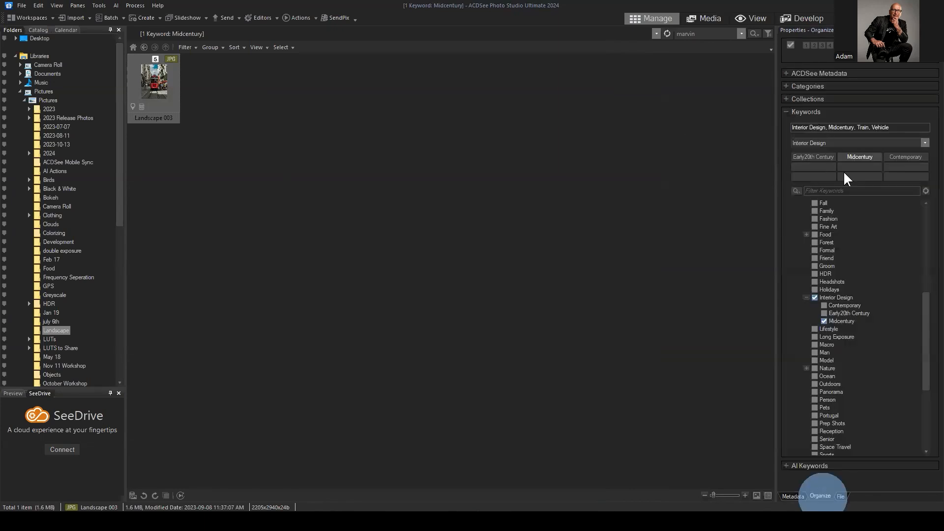
pyautogui.scroll(-3, 834, 281)
pyautogui.scroll(3, 830, 273)
pyautogui.click(786, 113)
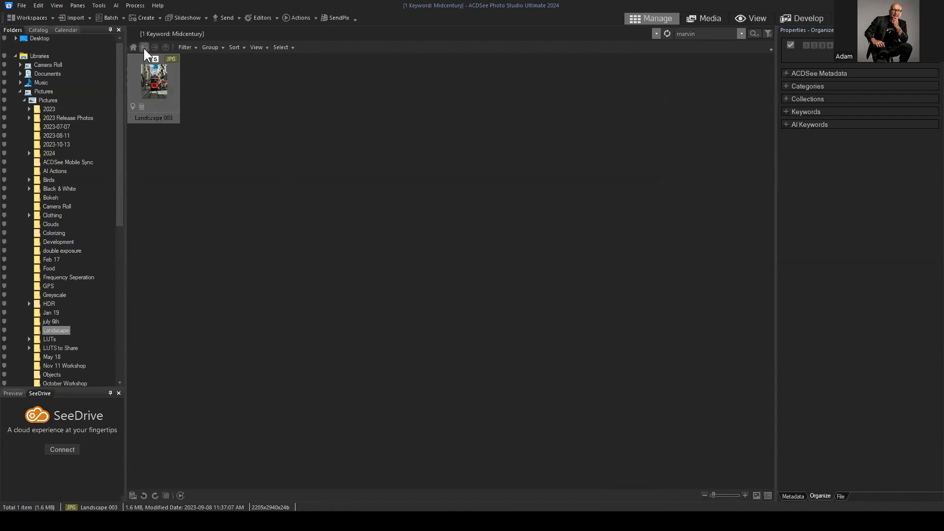
# Browse to the Pictures library and open the Nov 11 Workshop folder
pyautogui.click(42, 91)
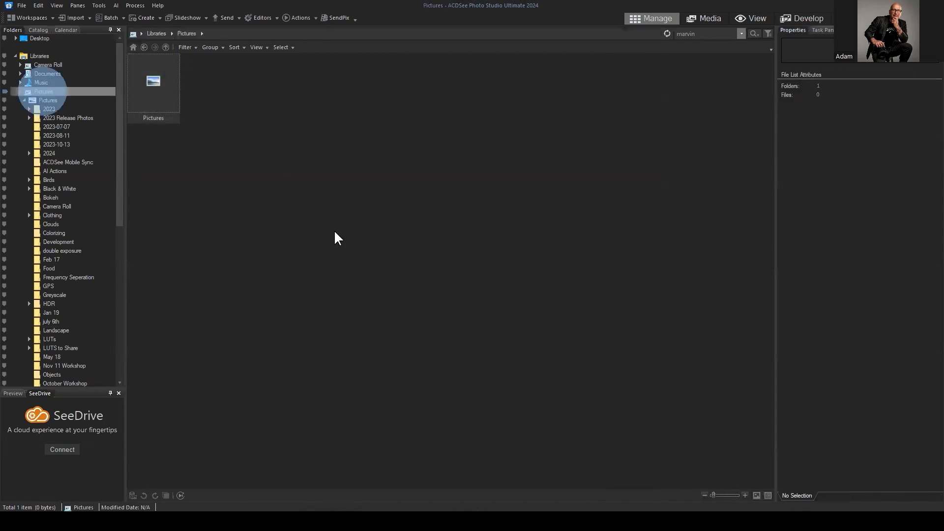
pyautogui.doubleClick(176, 78)
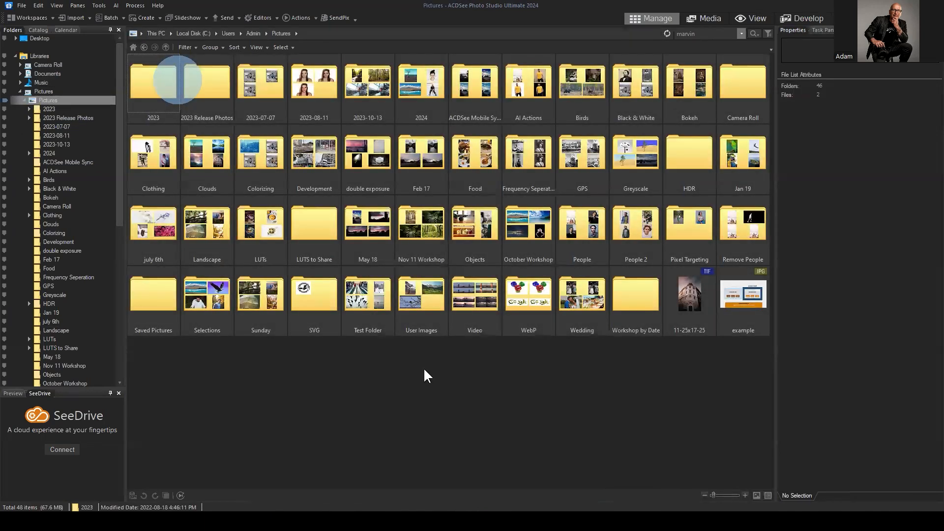
pyautogui.doubleClick(425, 216)
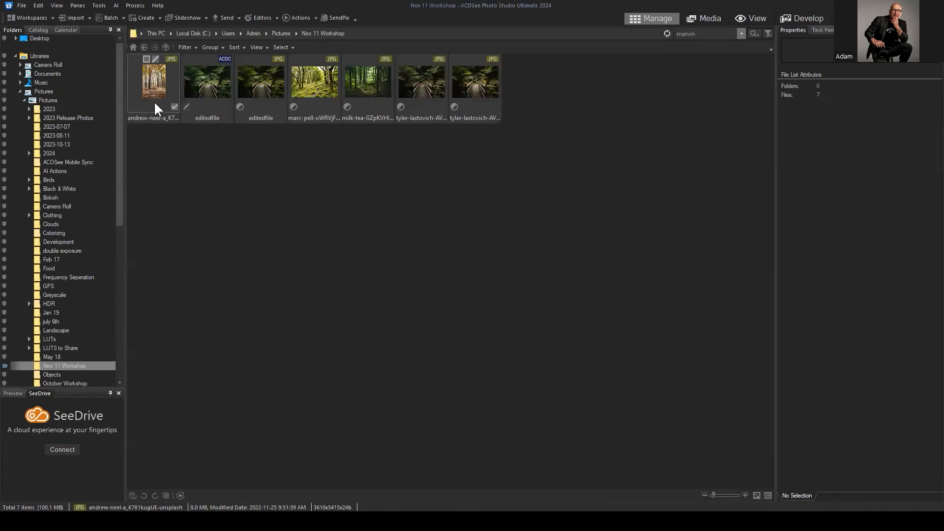
# Select the last five JPG photos in the Nov 11 Workshop folder and give them a rating of 4
pyautogui.moveTo(588, 89); pyautogui.dragTo(254, 130)
pyautogui.click(366, 269)
pyautogui.click(275, 87)
pyautogui.keyDown('shift'); pyautogui.click(459, 75); pyautogui.keyUp('shift')
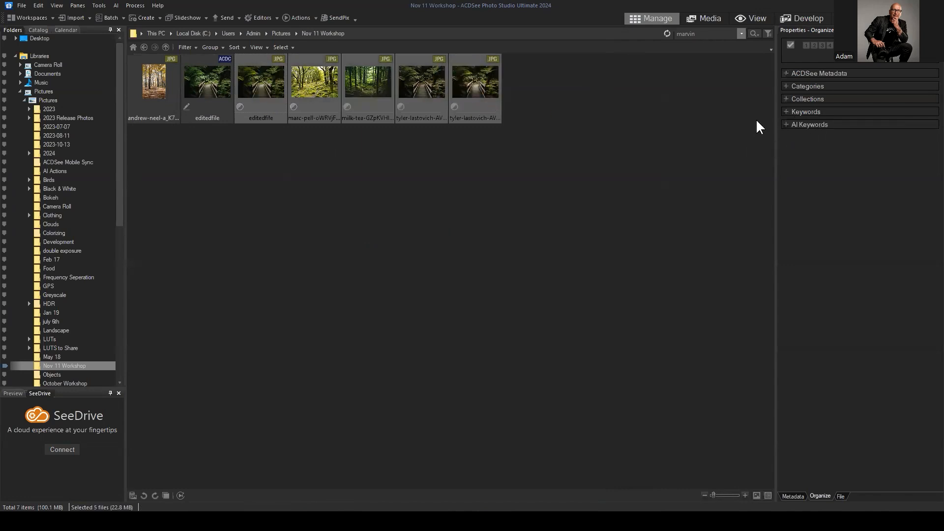
pyautogui.click(829, 45)
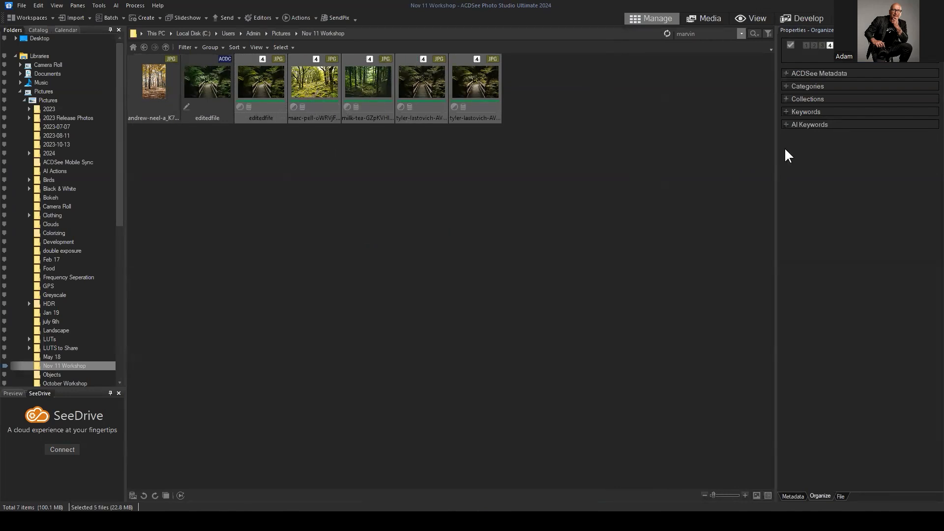
# Assign the Nature keyword to the five selected photos and collapse the Keywords group
pyautogui.click(796, 111)
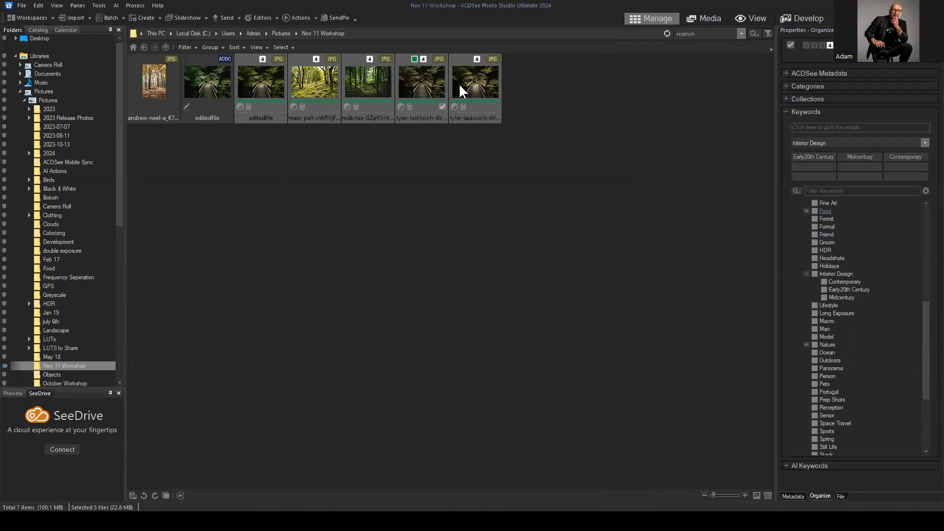
pyautogui.scroll(10, 839, 246)
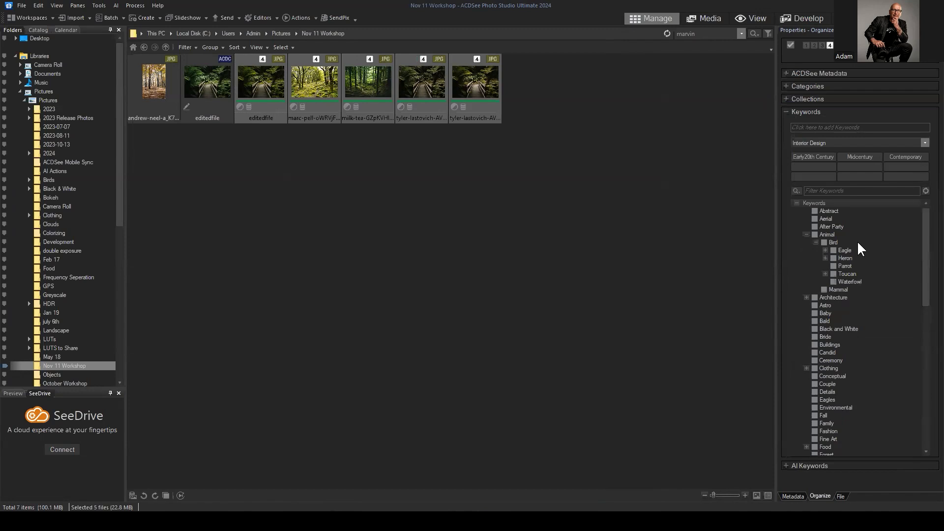
pyautogui.scroll(-12, 855, 260)
pyautogui.click(815, 296)
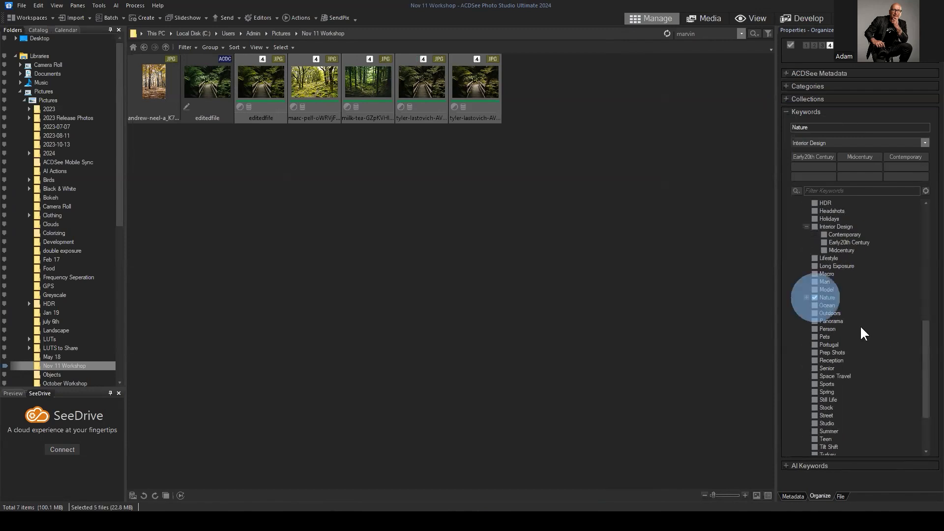
pyautogui.click(788, 113)
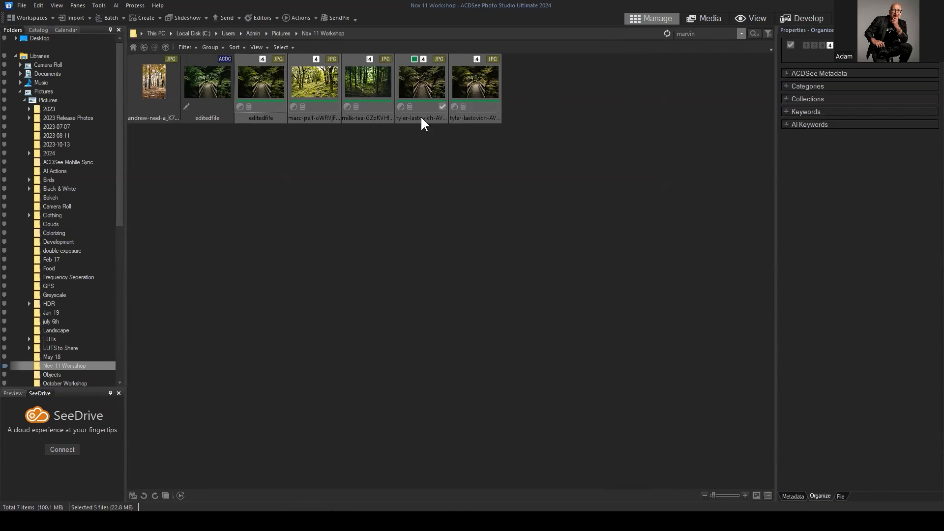
# Embed the ACDSee metadata into the five selected photos and dismiss the embed summary report
pyautogui.rightClick(478, 80)
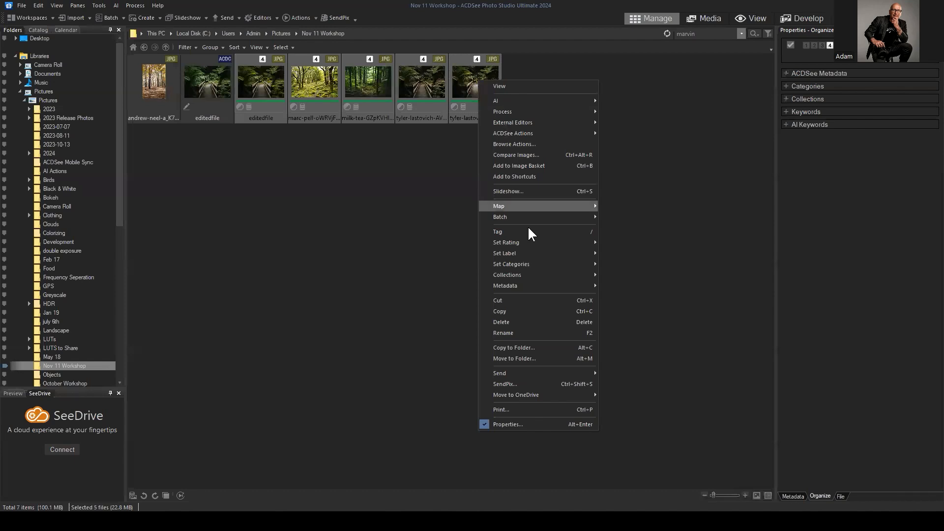
pyautogui.moveTo(534, 292)
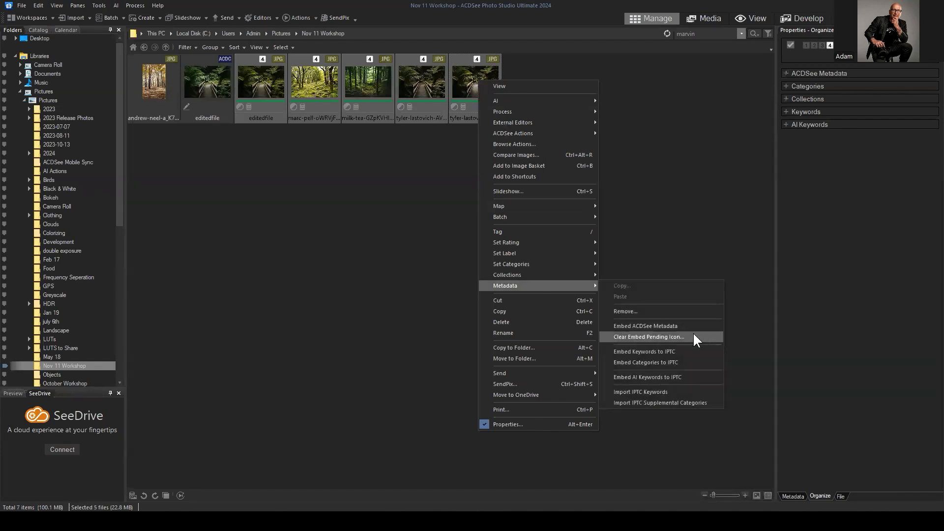
pyautogui.click(666, 325)
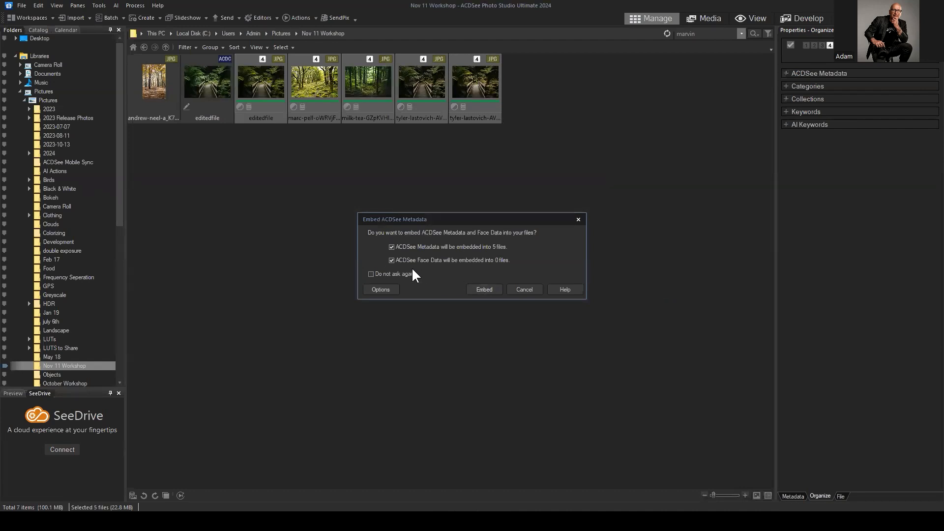
pyautogui.click(484, 290)
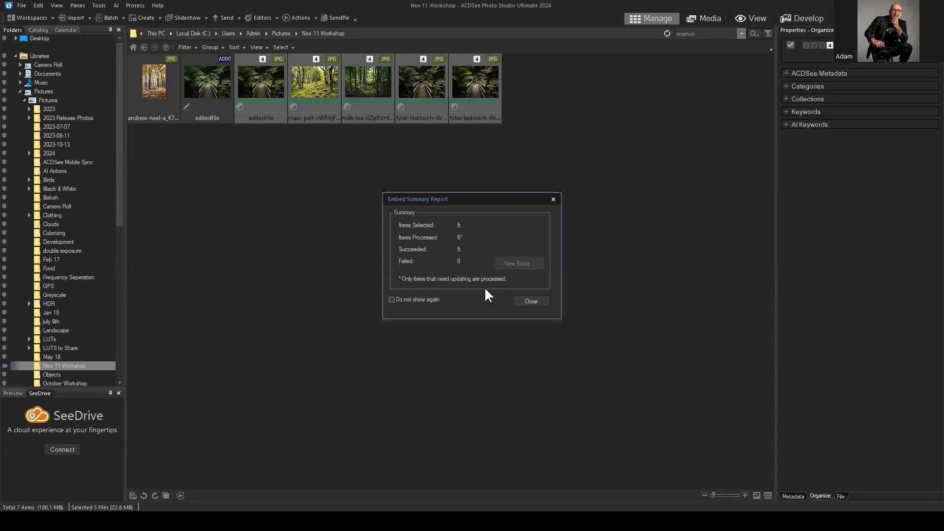
pyautogui.click(553, 200)
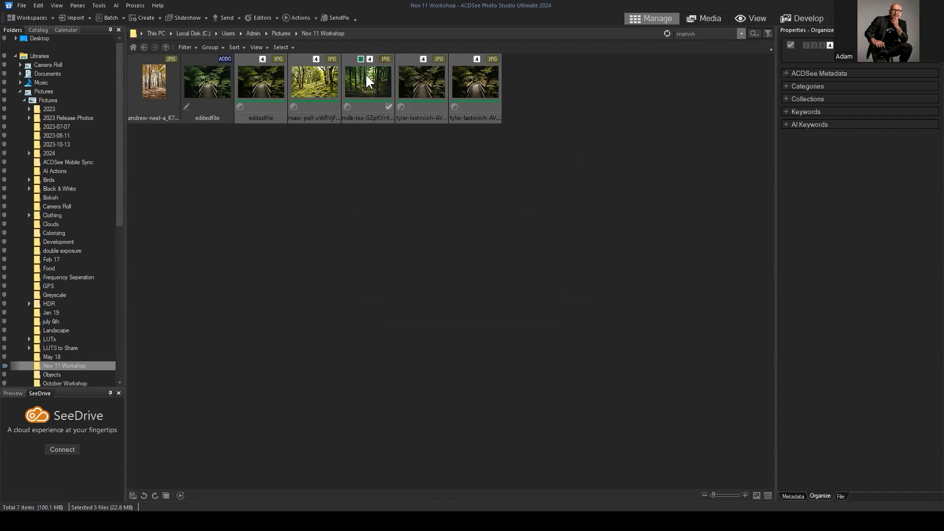
pyautogui.rightClick(418, 83)
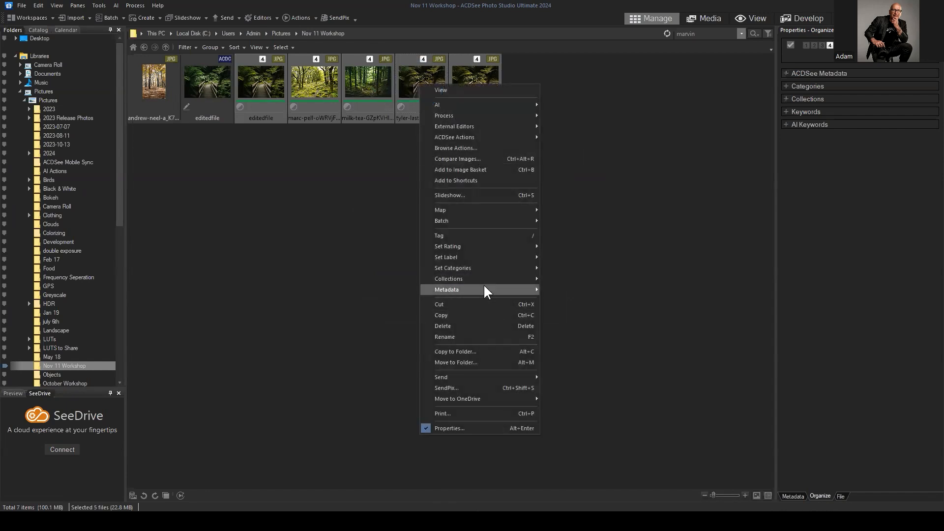
pyautogui.moveTo(485, 290)
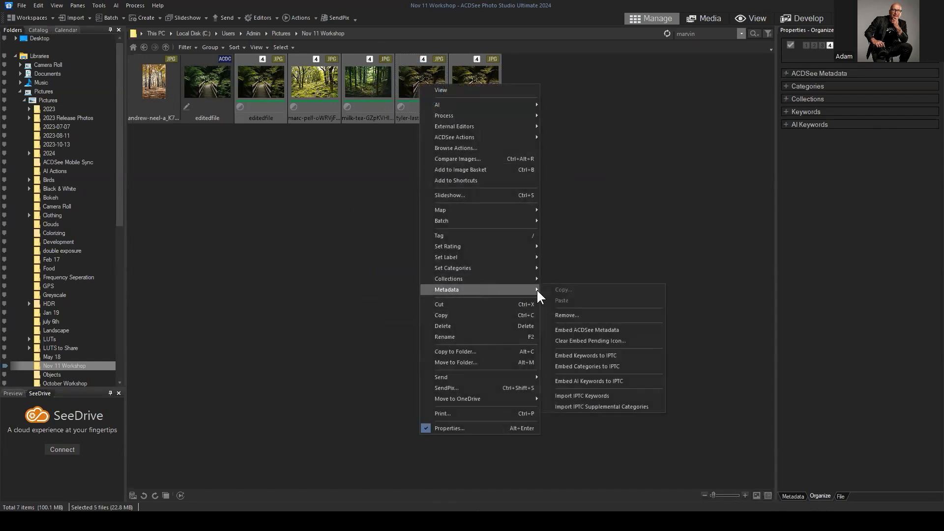
pyautogui.click(633, 194)
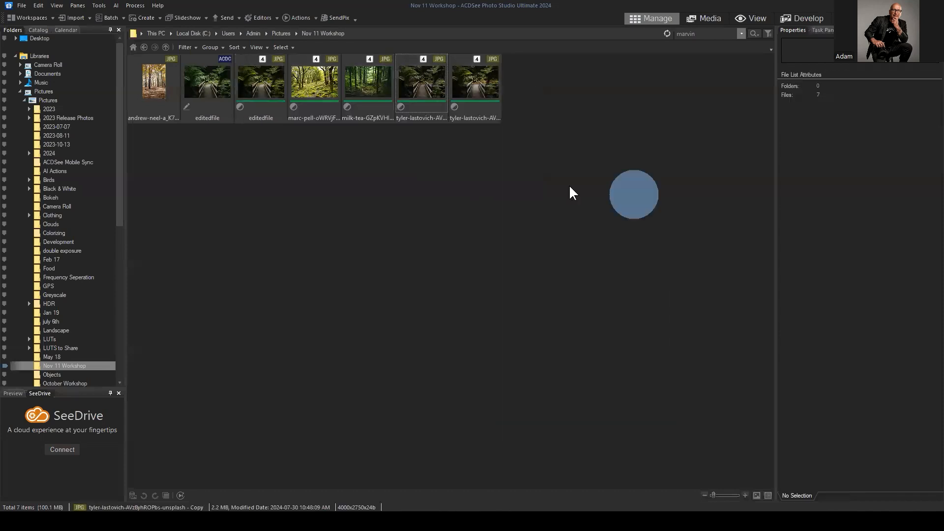
pyautogui.moveTo(544, 68); pyautogui.dragTo(277, 142)
pyautogui.click(344, 147)
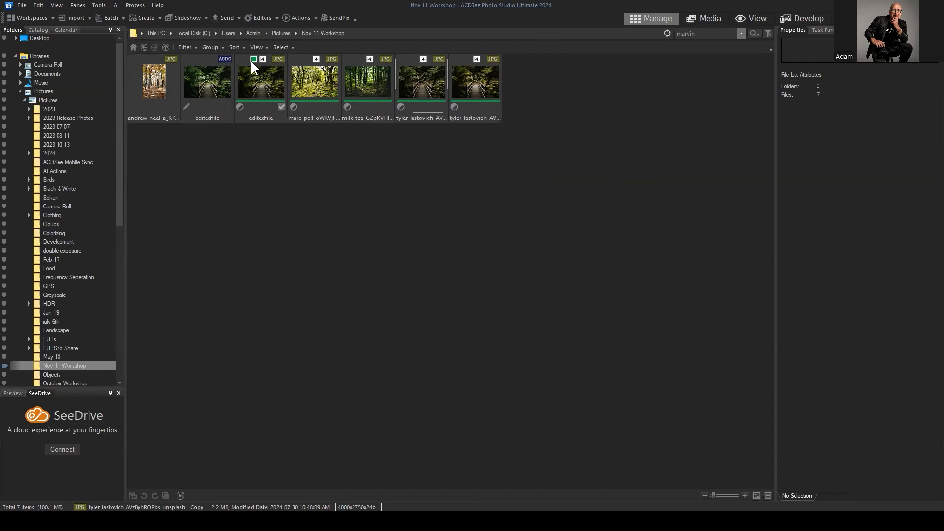
pyautogui.rightClick(511, 180)
pyautogui.click(481, 168)
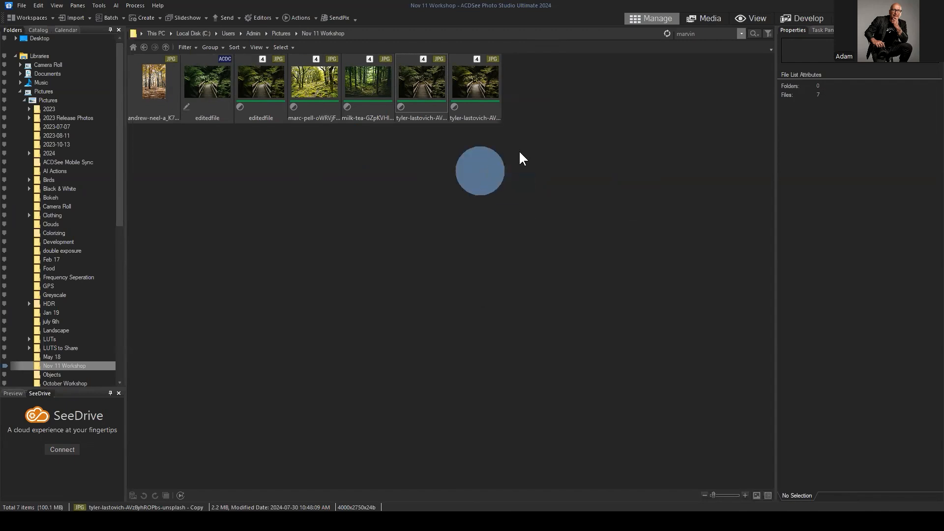
# Review the database's Catalog Files options for the Pictures library, cancel without cataloging, and clear the photo selection
pyautogui.moveTo(490, 148); pyautogui.dragTo(260, 85)
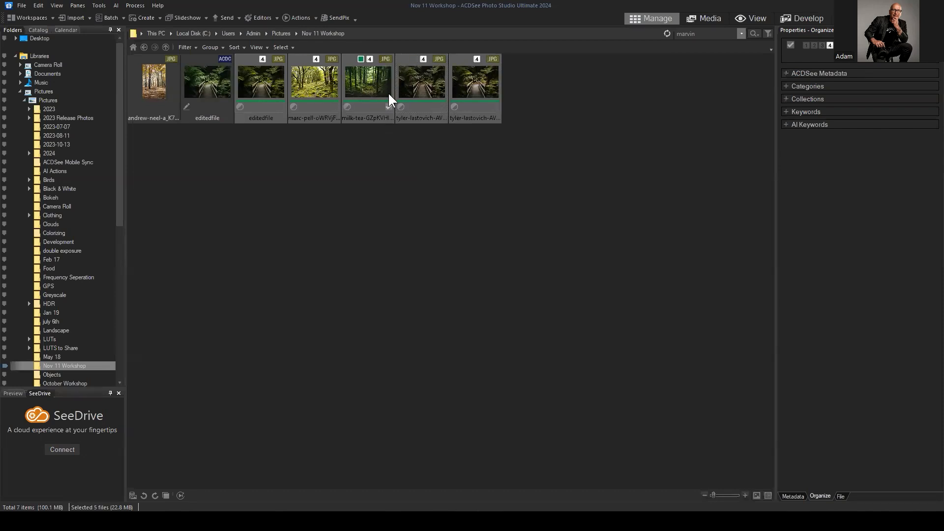
pyautogui.click(95, 7)
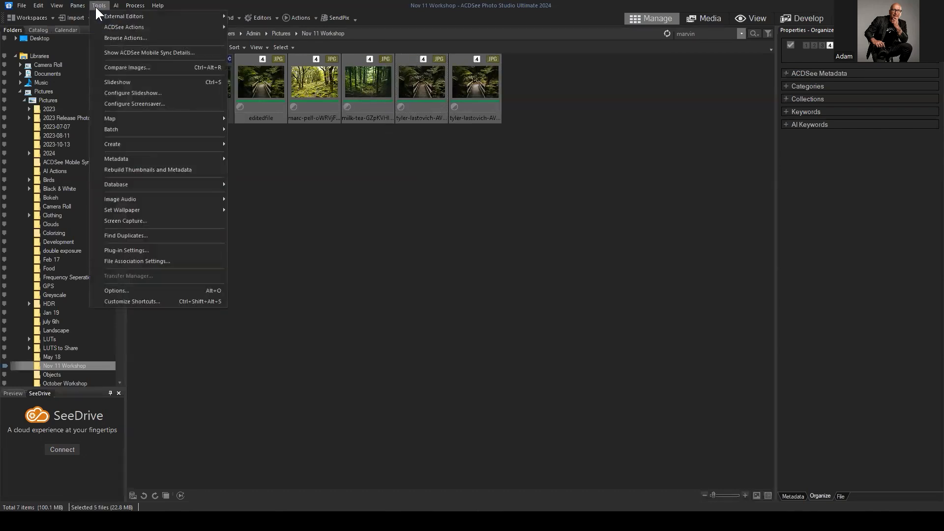
pyautogui.click(131, 160)
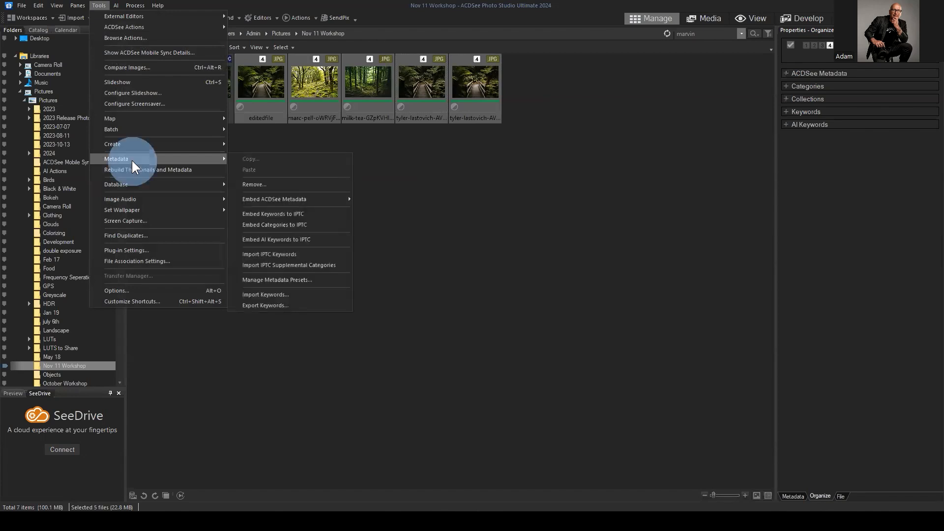
pyautogui.click(156, 185)
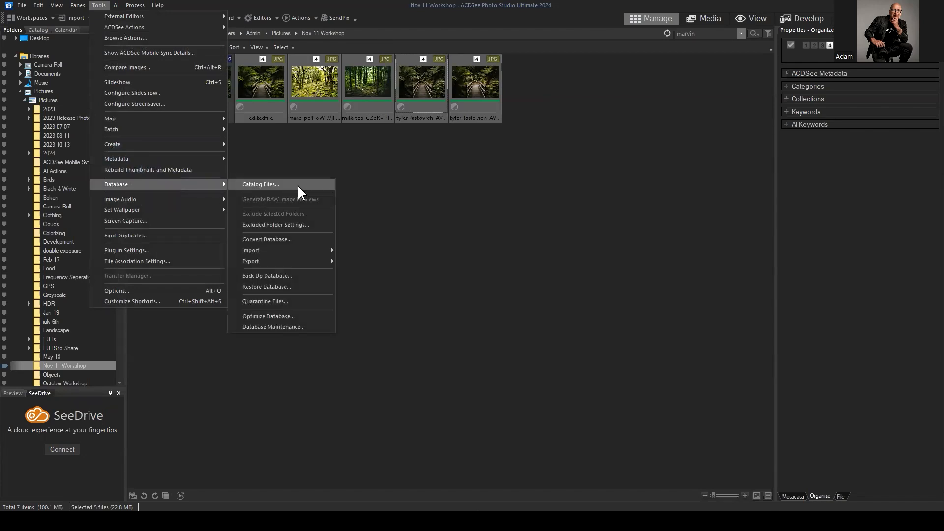
pyautogui.click(285, 185)
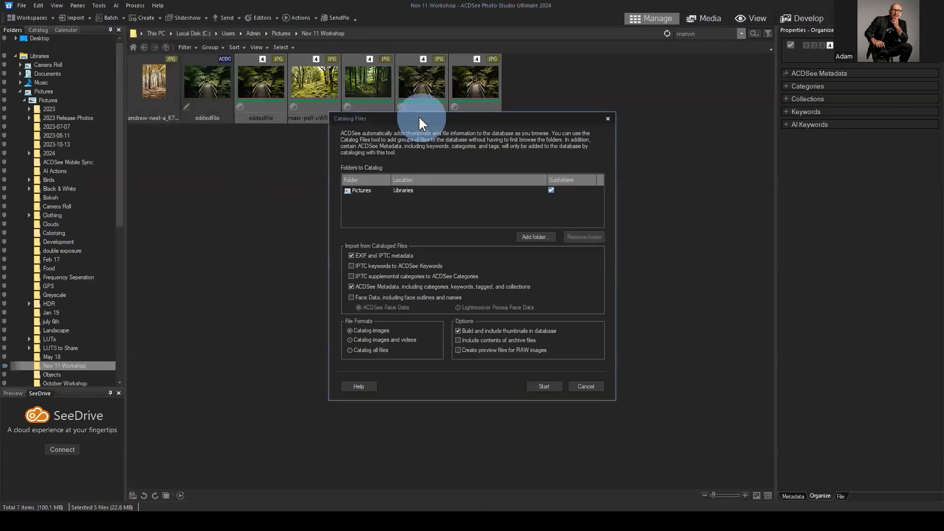
pyautogui.moveTo(418, 118); pyautogui.dragTo(317, 141)
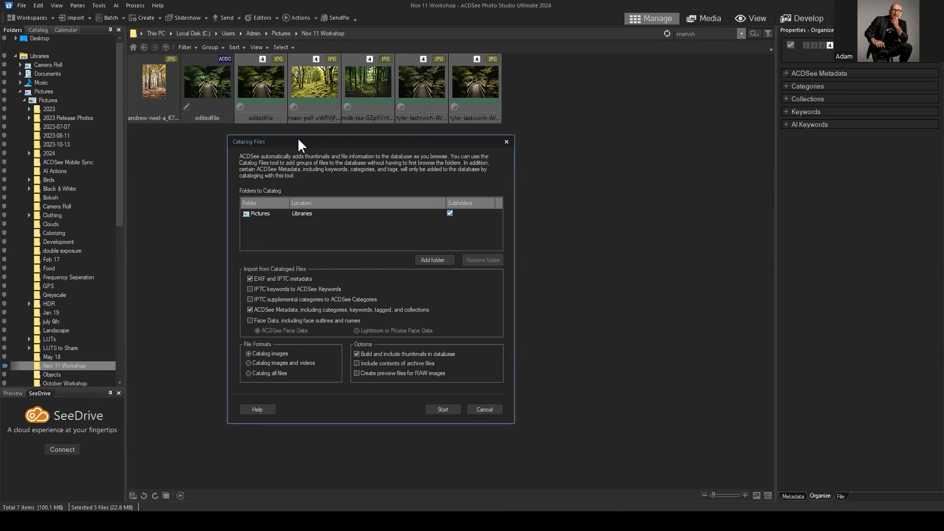
pyautogui.moveTo(300, 136); pyautogui.dragTo(308, 131)
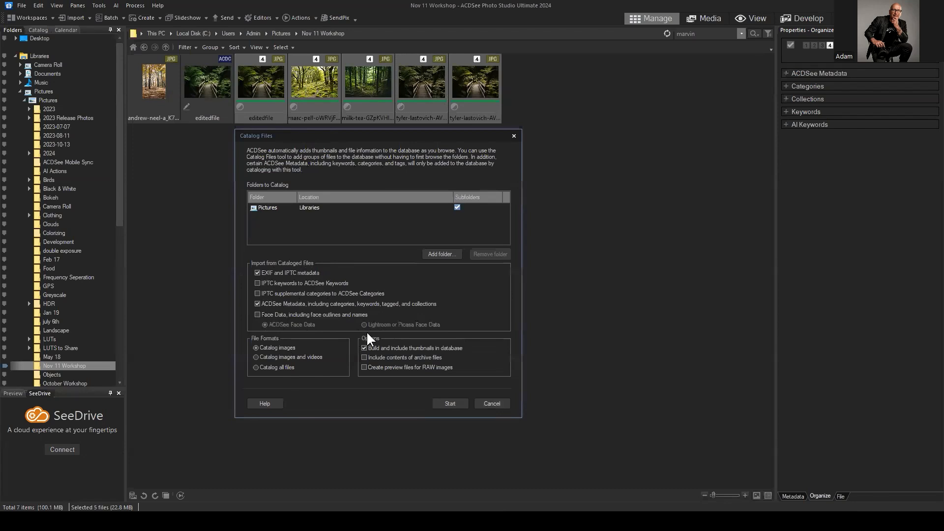
pyautogui.click(487, 403)
pyautogui.click(501, 267)
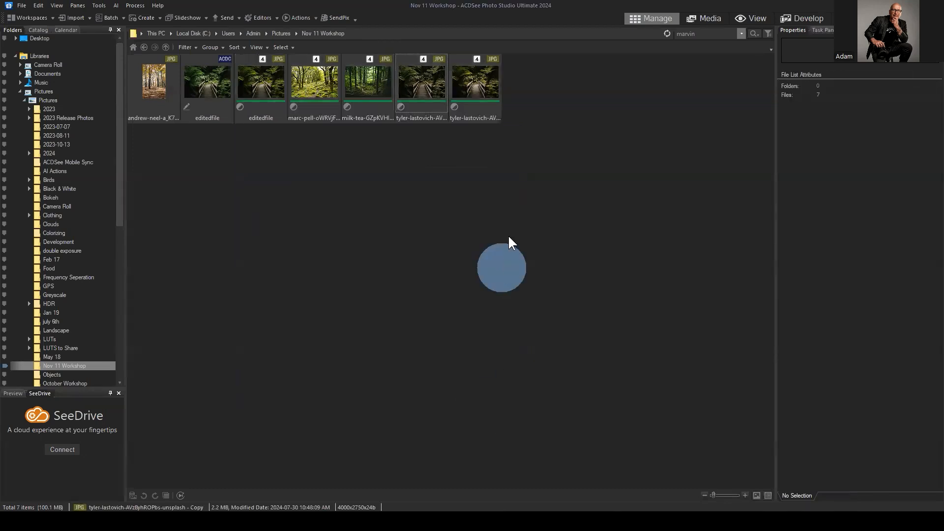
# Return to the Pictures library and open the Birds folder
pyautogui.click(398, 80)
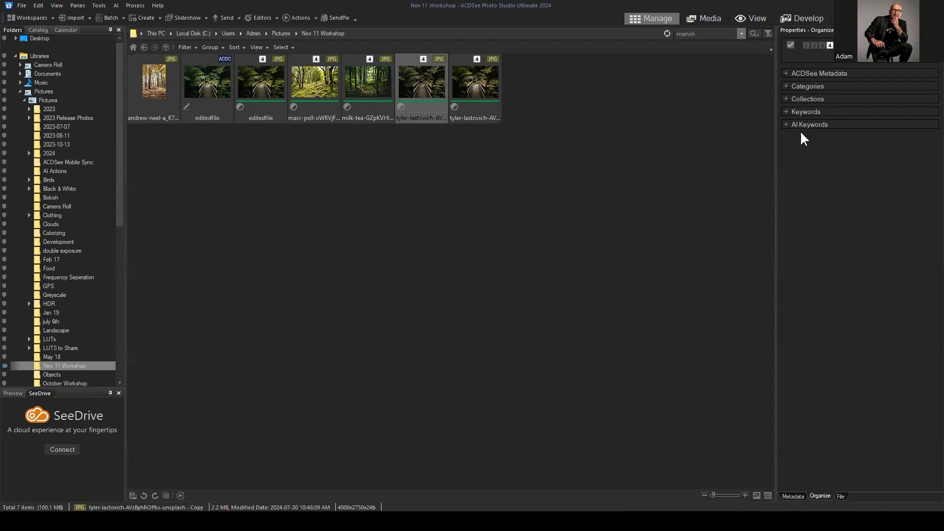
pyautogui.click(145, 48)
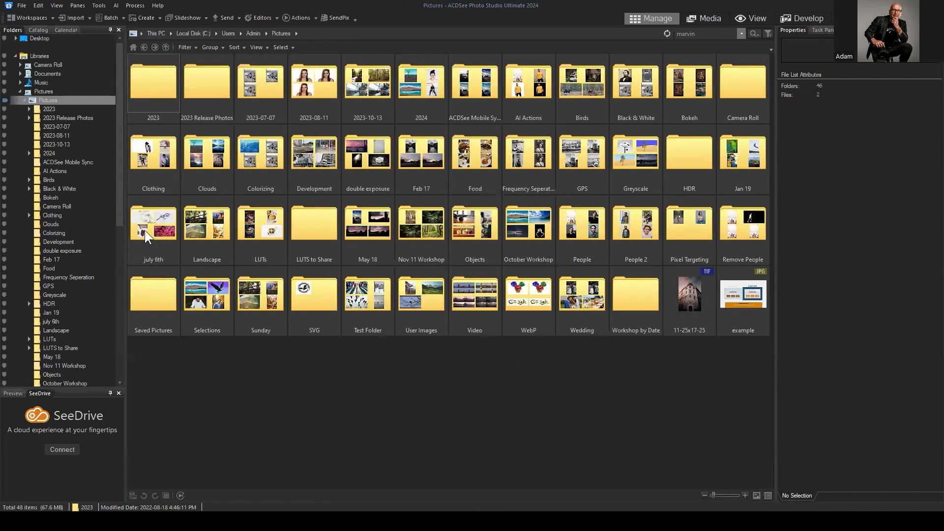
pyautogui.click(204, 229)
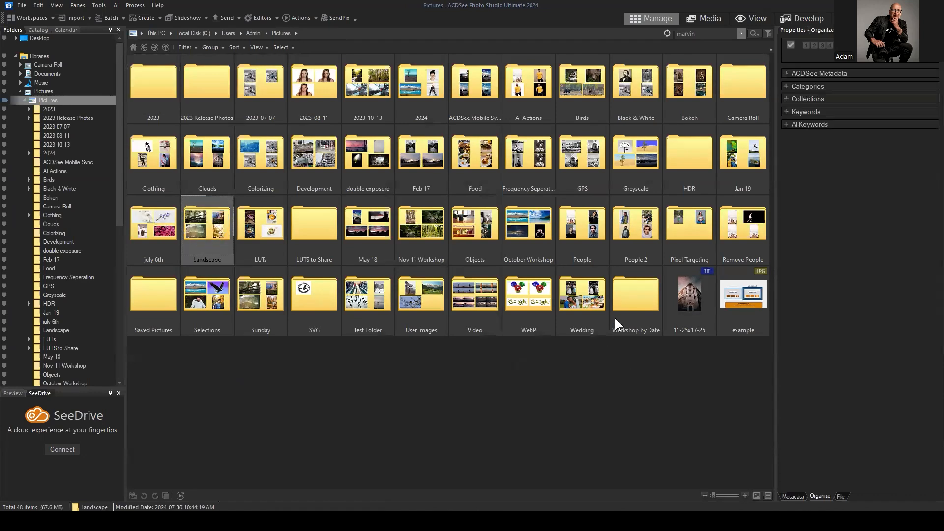
pyautogui.doubleClick(577, 82)
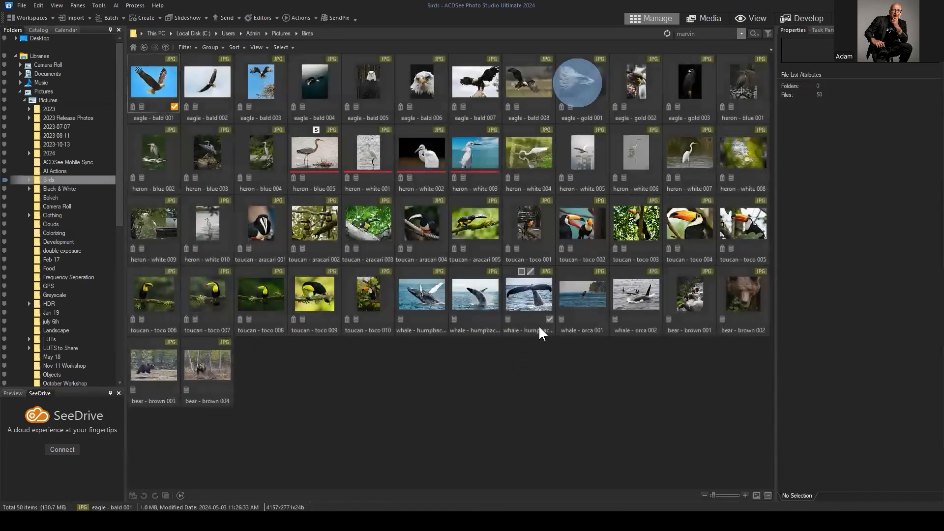
pyautogui.click(559, 385)
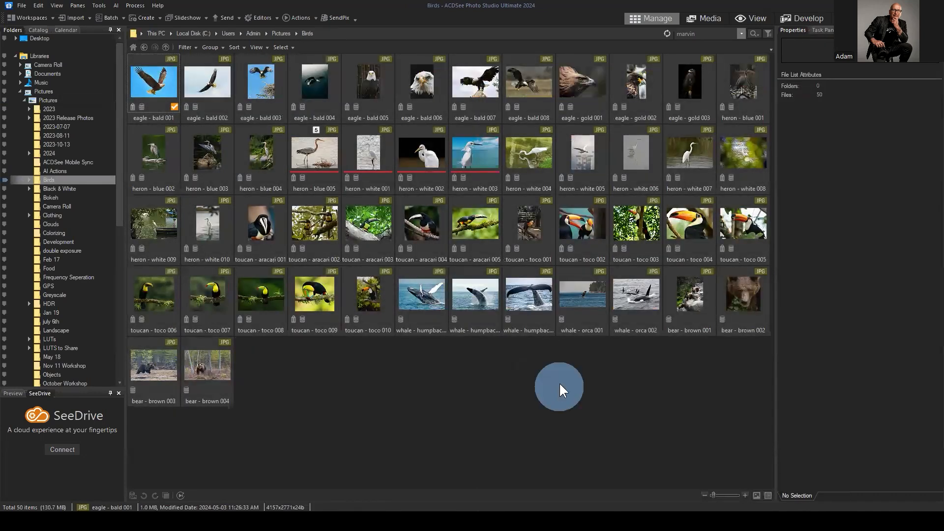
# Select the eagle - bald 007 photo, expand its Categories group and view the available quick category sets
pyautogui.click(449, 81)
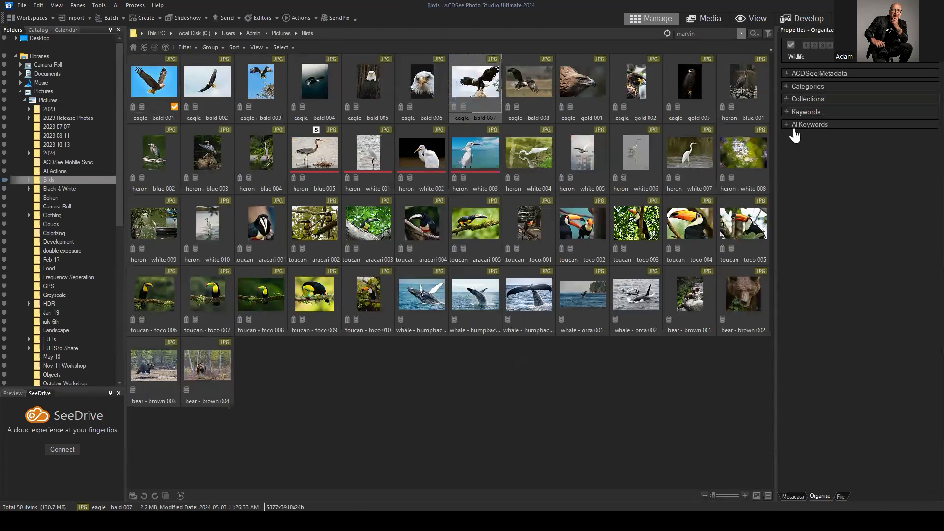
pyautogui.click(786, 87)
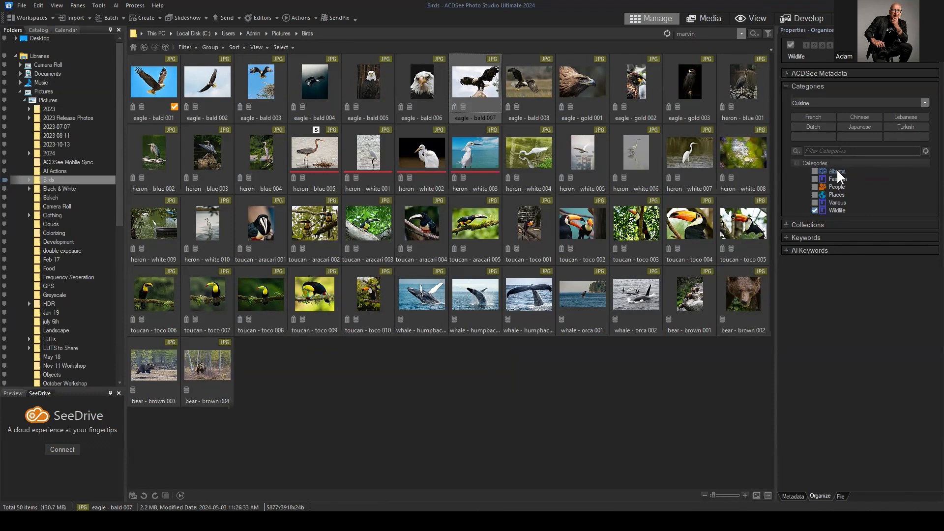
pyautogui.click(926, 102)
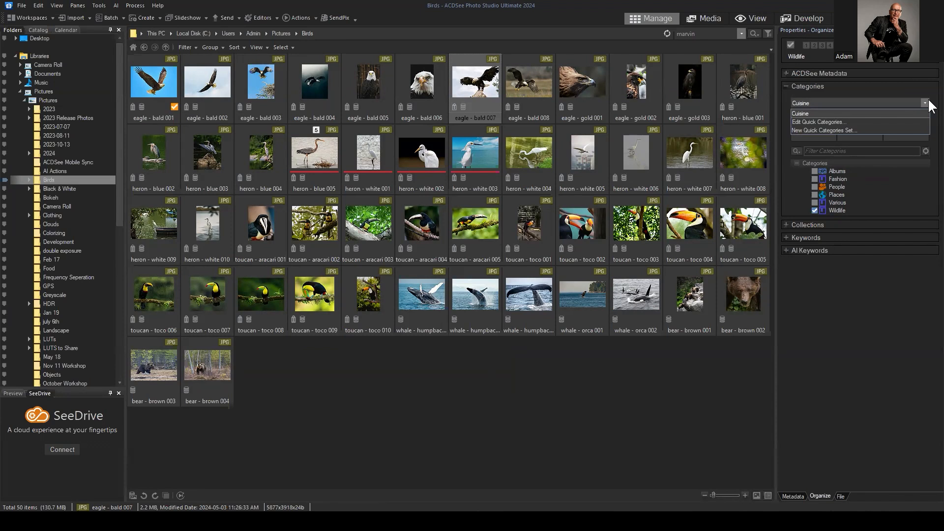
pyautogui.click(926, 103)
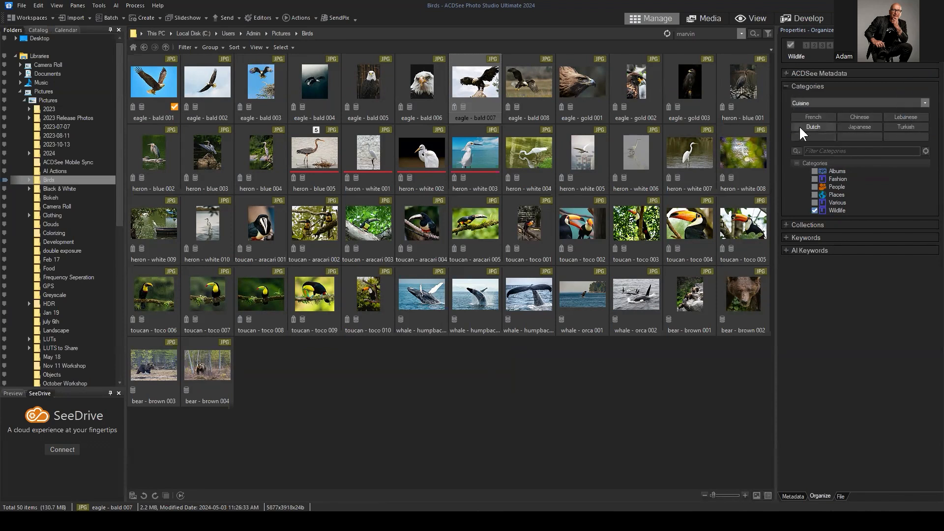
# Start a new quick categories set and enter Wildlife|2022 as its first category
pyautogui.click(926, 102)
pyautogui.click(815, 130)
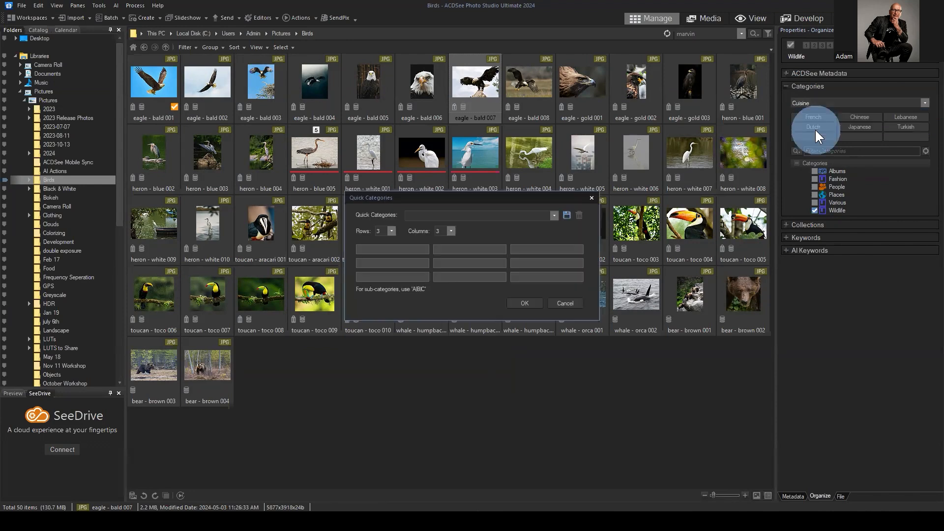
pyautogui.moveTo(450, 199); pyautogui.dragTo(515, 166)
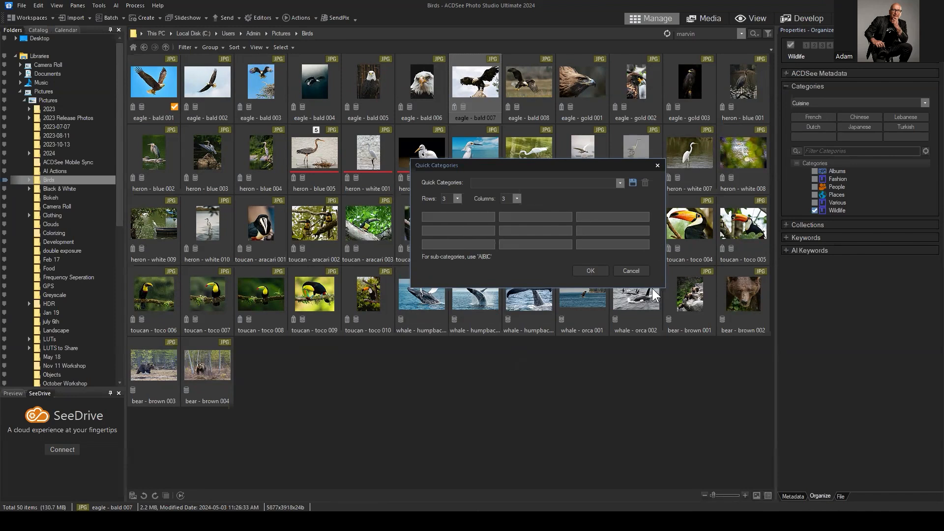
pyautogui.click(427, 215)
pyautogui.write('Vacatio')
pyautogui.doubleClick(457, 216)
pyautogui.write('Wildlife|')
pyautogui.click(454, 221)
pyautogui.write('2022')
# Reuse the first category's text to fill the other two first-row fields with Wildlife|2023 and Wildlife|2024
pyautogui.moveTo(470, 215); pyautogui.dragTo(355, 205)
pyautogui.hotkey('ctrl', 'c')
pyautogui.click(523, 220)
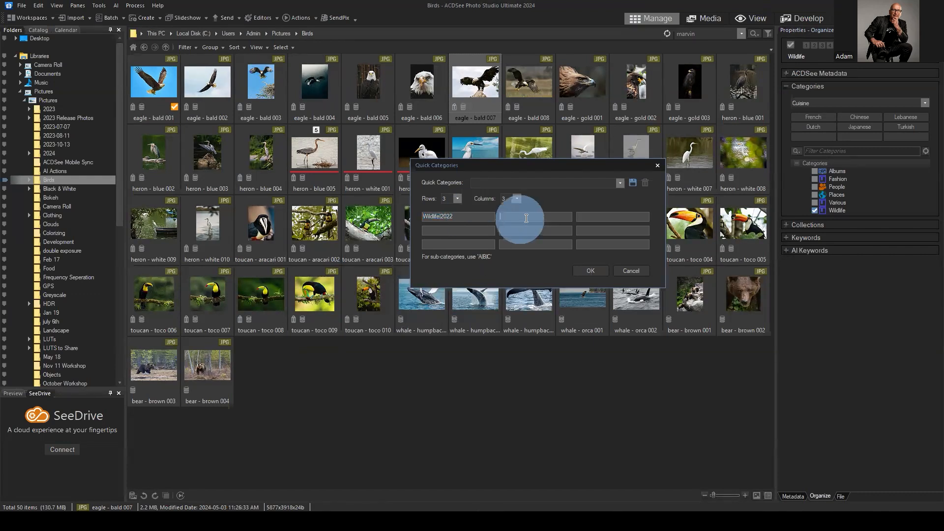
pyautogui.hotkey('ctrl', 'v')
pyautogui.press('BackSpace')
pyautogui.write('3')
pyautogui.click(594, 216)
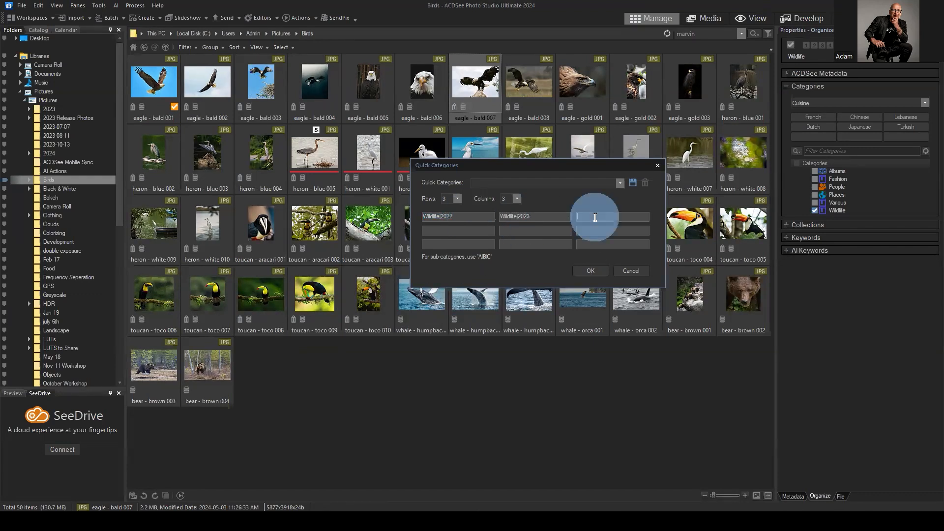
pyautogui.click(609, 217)
pyautogui.hotkey('ctrl', 'v')
pyautogui.press('BackSpace')
pyautogui.write('4')
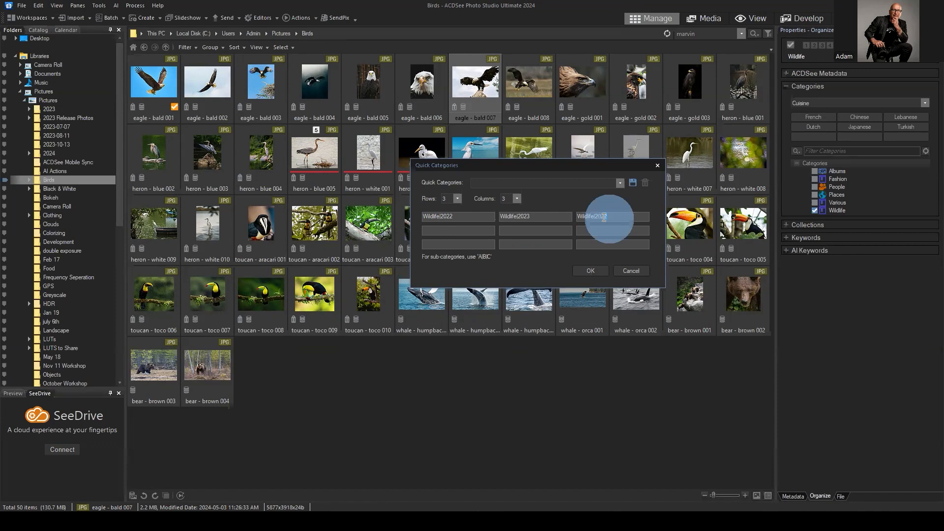
pyautogui.click(618, 217)
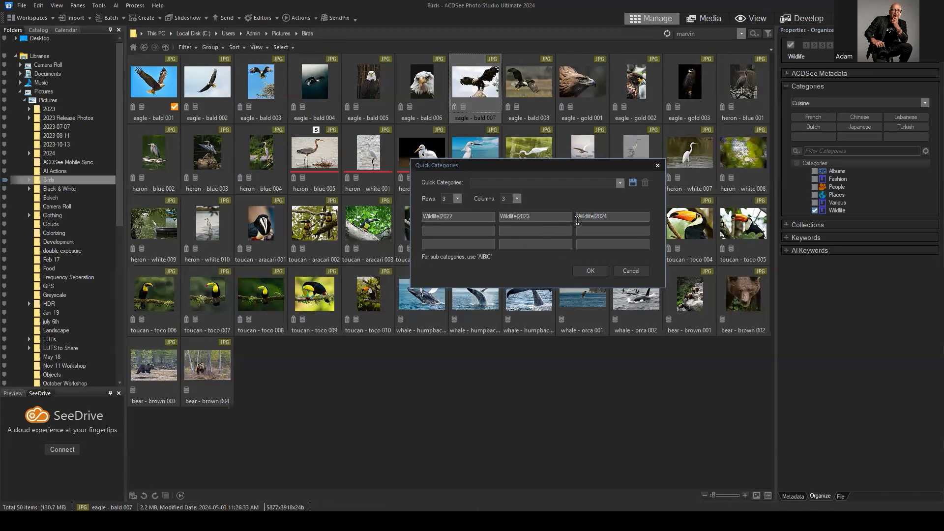
# Save the quick categories set as a preset named Wildlife
pyautogui.click(633, 183)
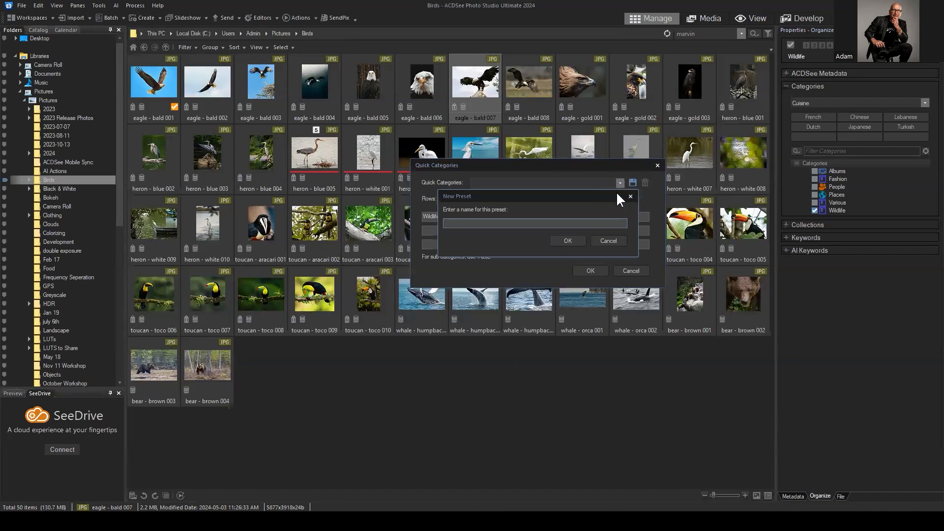
pyautogui.write('Wildlife')
pyautogui.click(568, 241)
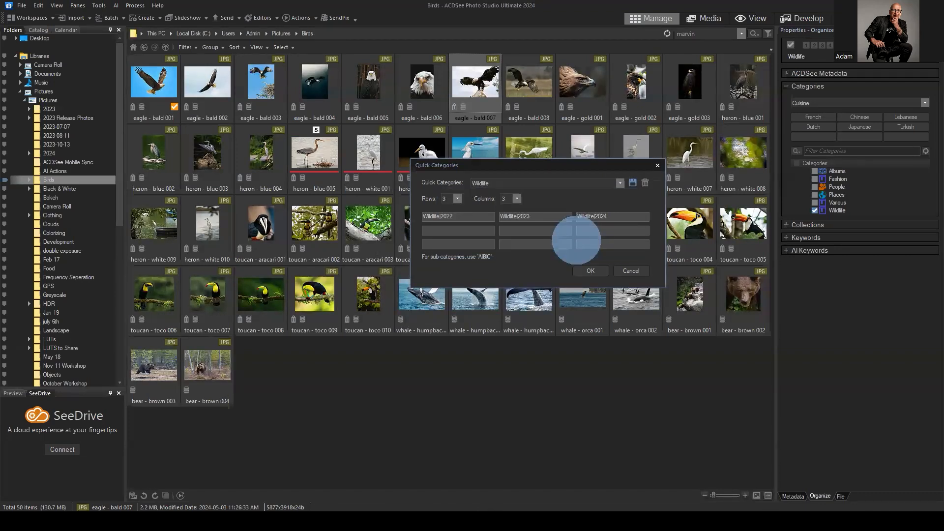
# Accept the quick categories setup, make the Wildlife set active and assign 2022, 2023 and 2024 to eagle - bald 007
pyautogui.click(580, 272)
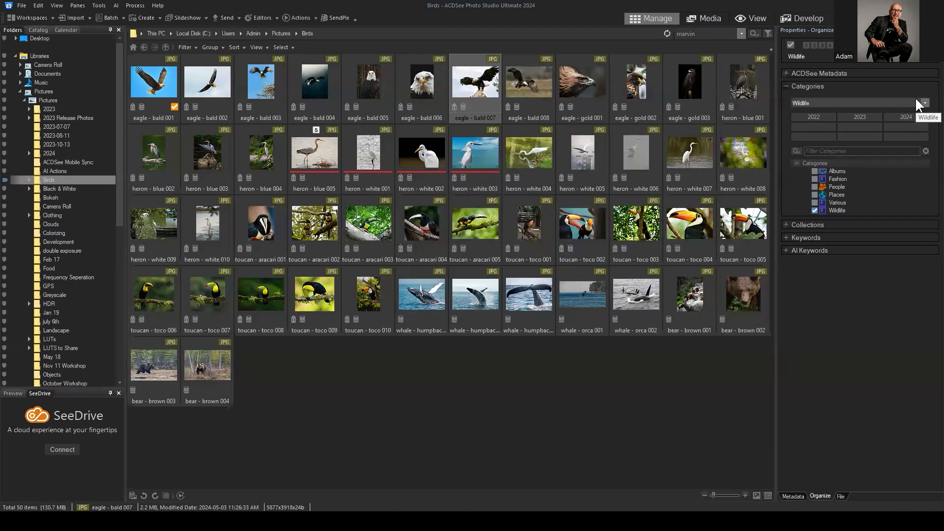
pyautogui.click(843, 305)
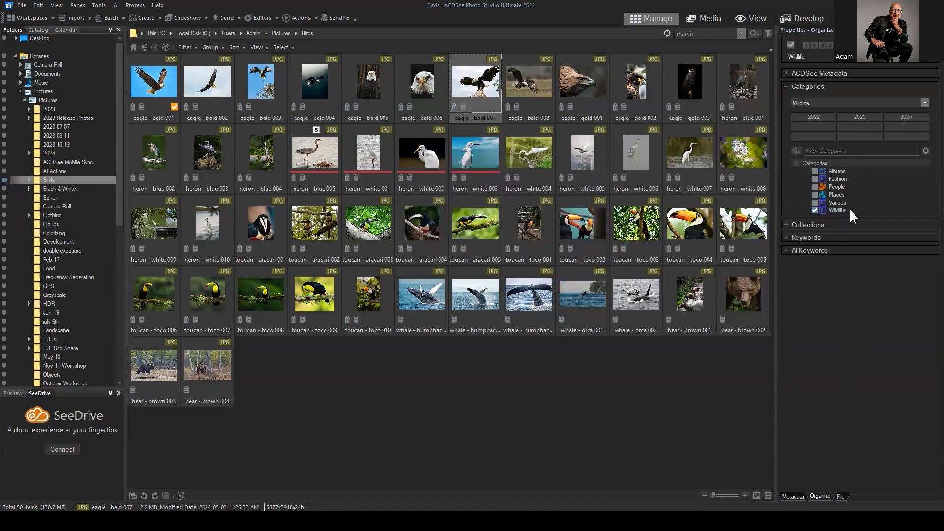
pyautogui.click(813, 115)
pyautogui.click(809, 206)
pyautogui.click(859, 117)
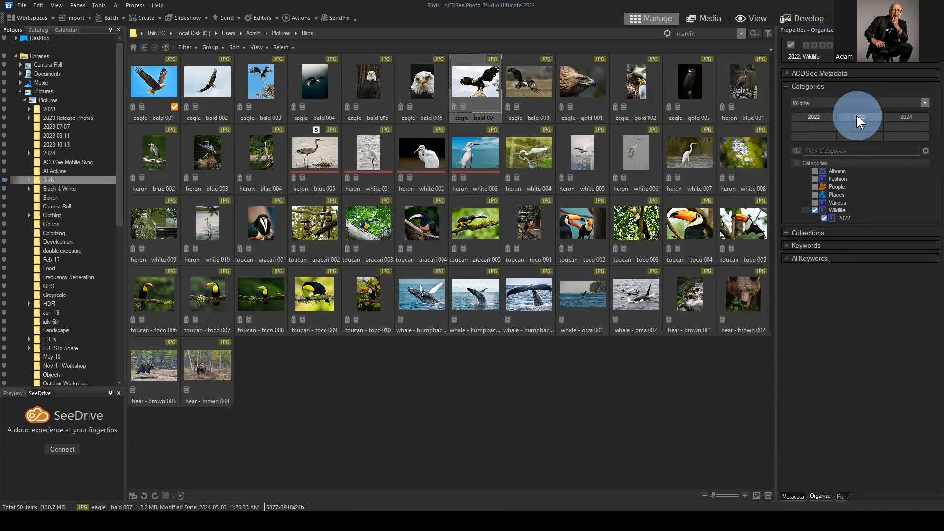
pyautogui.click(906, 116)
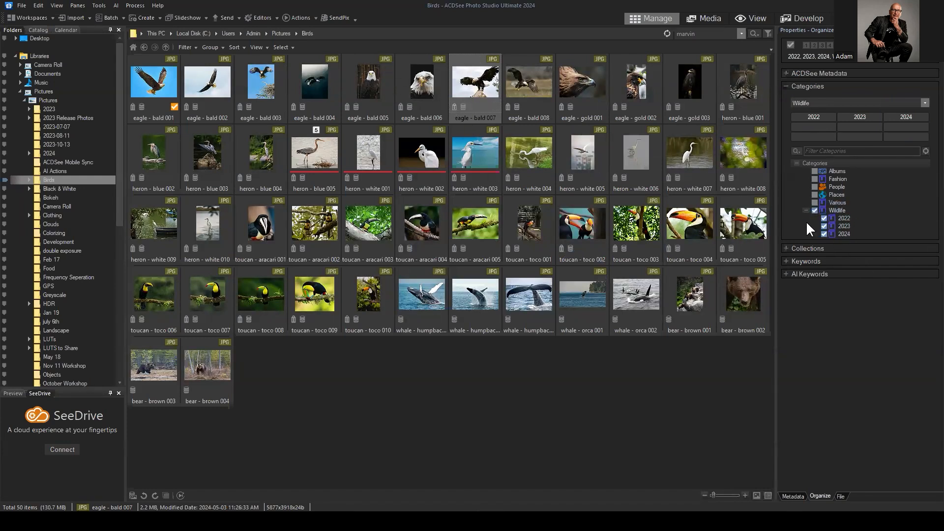
# Remove the 2023 and 2024 subcategories from the eagle - bald 007 photo
pyautogui.click(825, 227)
pyautogui.click(506, 278)
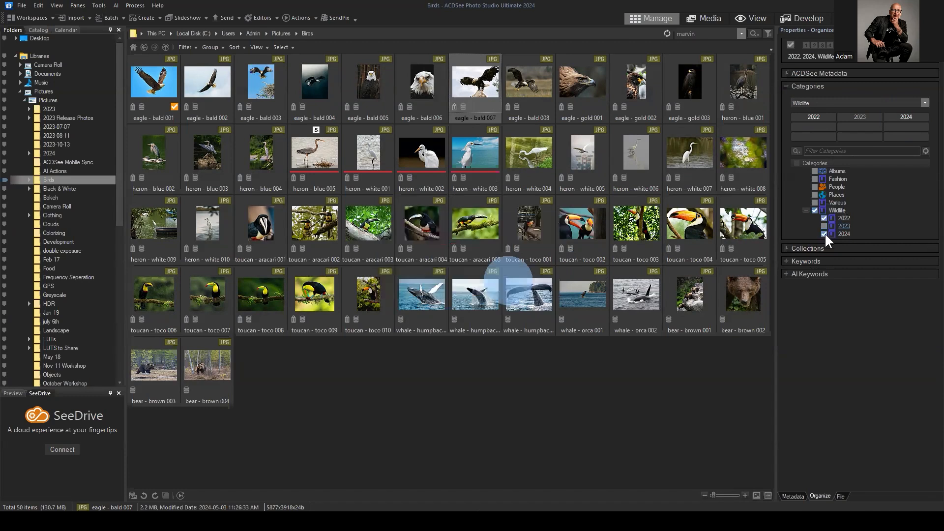
pyautogui.click(824, 233)
pyautogui.click(508, 279)
# Assign 2023 to eagle - bald 008 and 2024 to eagle - gold 001, and select both together with eagle - bald 007
pyautogui.click(523, 87)
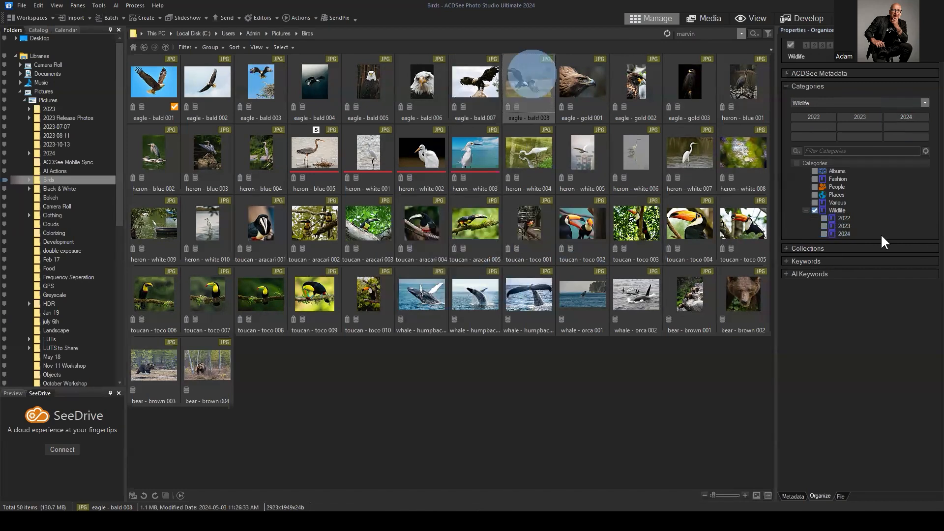
pyautogui.click(824, 227)
pyautogui.click(580, 81)
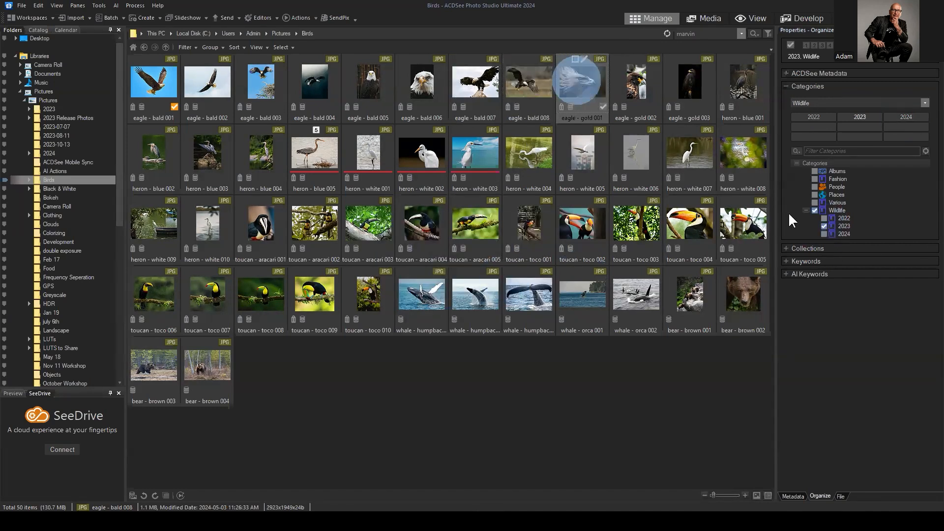
pyautogui.click(824, 234)
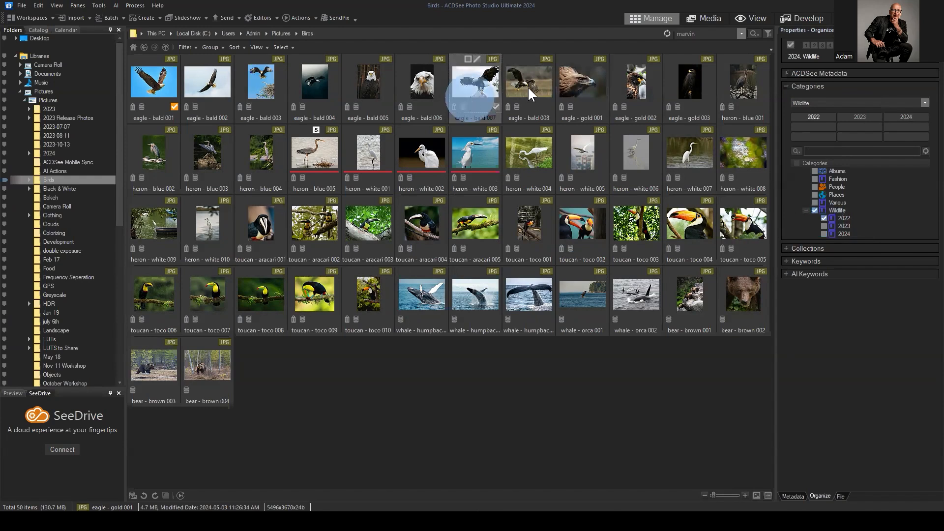
pyautogui.click(474, 87)
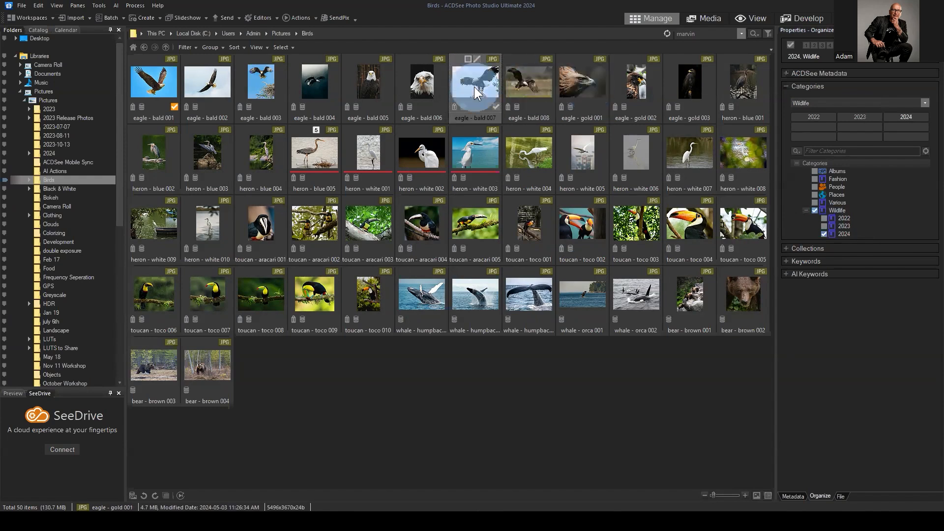
pyautogui.keyDown('shift'); pyautogui.click(590, 77); pyautogui.keyUp('shift')
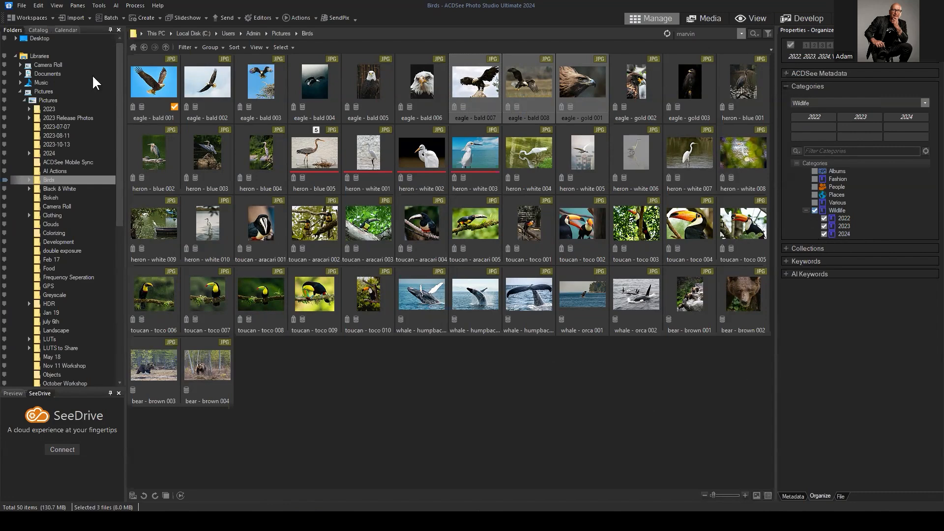
# Collapse the catalog's keywords, expand its Wildlife category and list all photos assigned to Wildlife
pyautogui.click(37, 29)
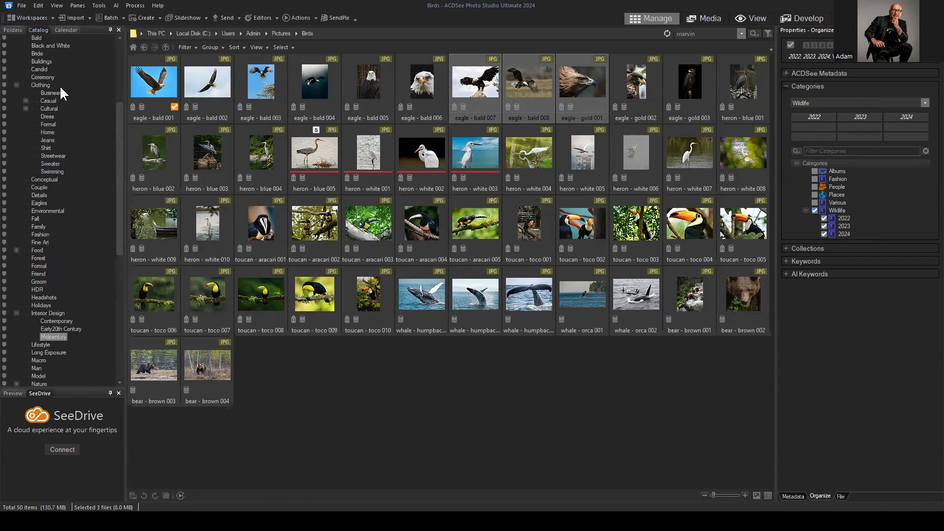
pyautogui.click(16, 104)
pyautogui.click(16, 41)
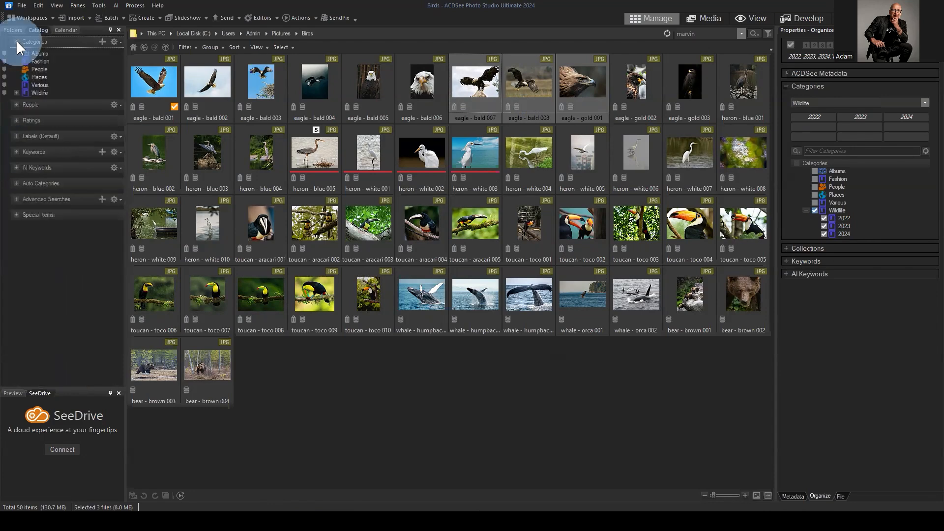
pyautogui.click(17, 92)
pyautogui.click(43, 92)
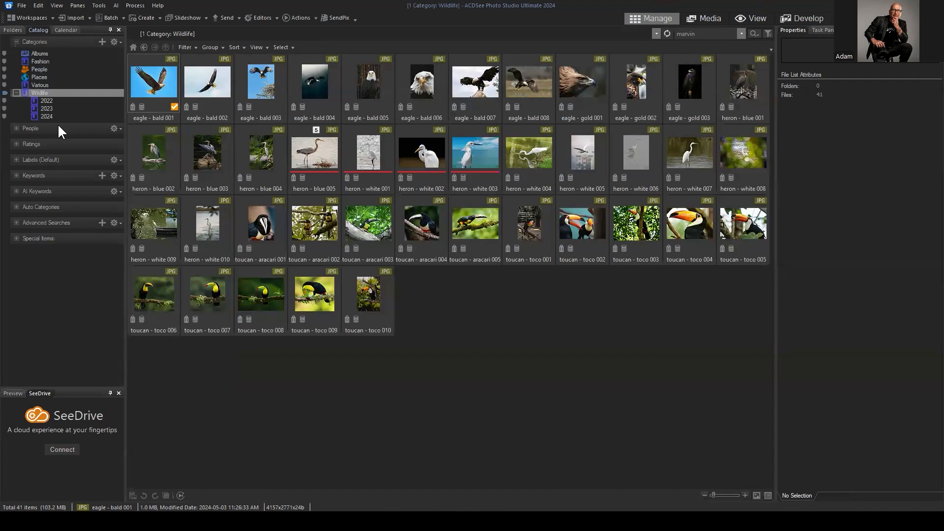
# View the photos in the 2022, 2023 and 2024 subcategories one by one and return to the whole Wildlife category
pyautogui.click(48, 98)
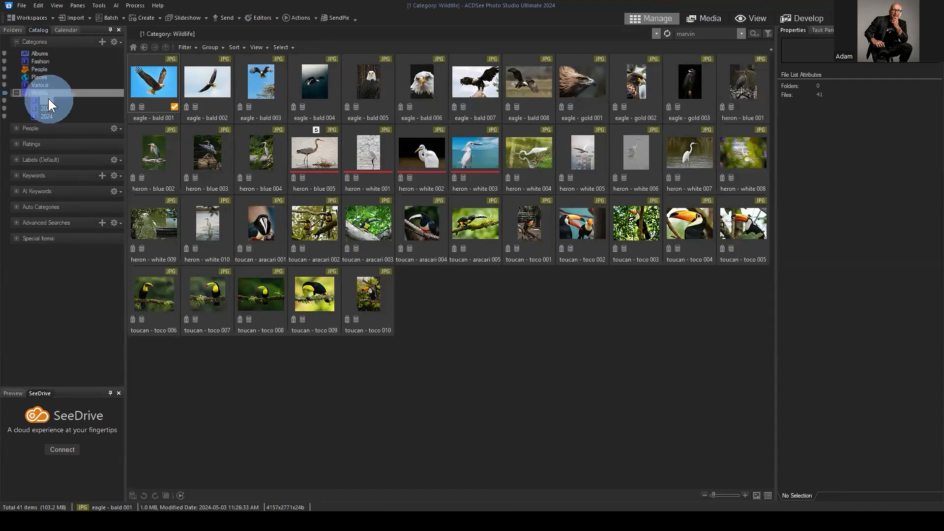
pyautogui.click(46, 107)
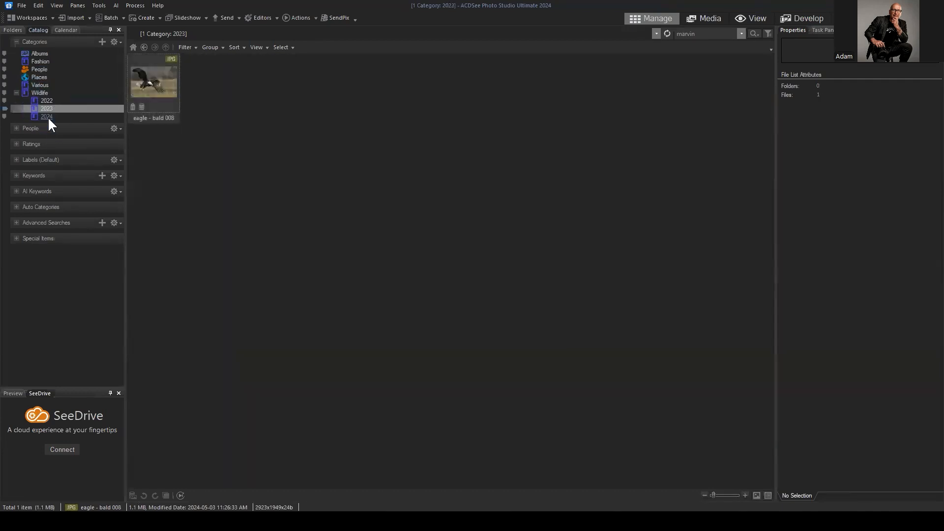
pyautogui.click(47, 116)
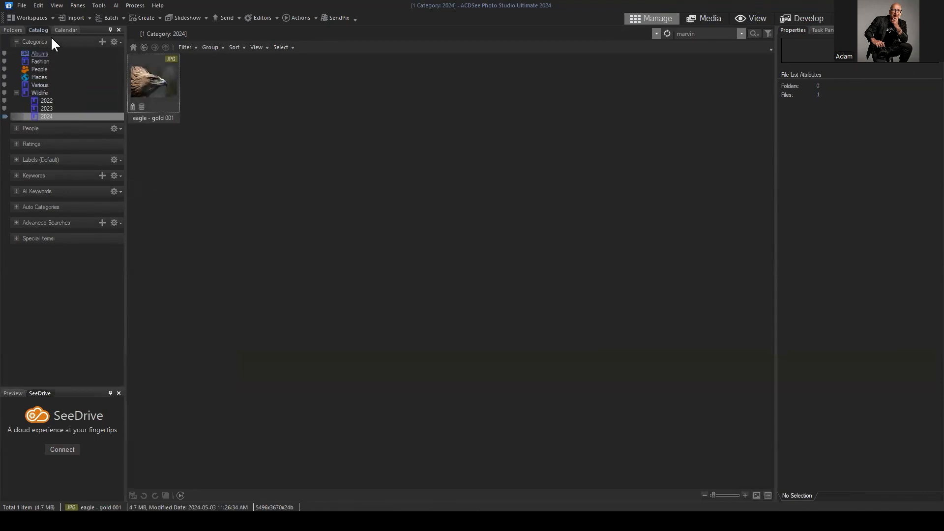
pyautogui.click(41, 93)
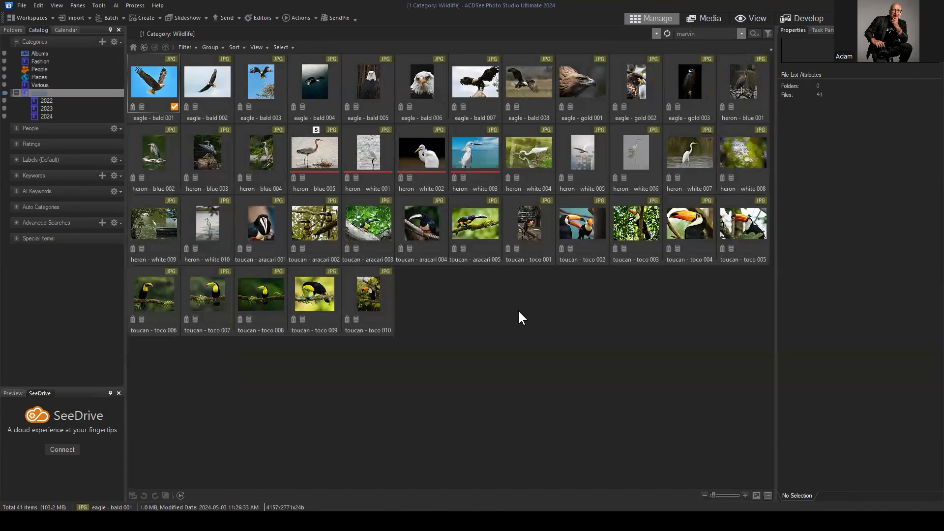
# Reopen the Birds folder inside Pictures and select all its whale and bear photos
pyautogui.click(13, 29)
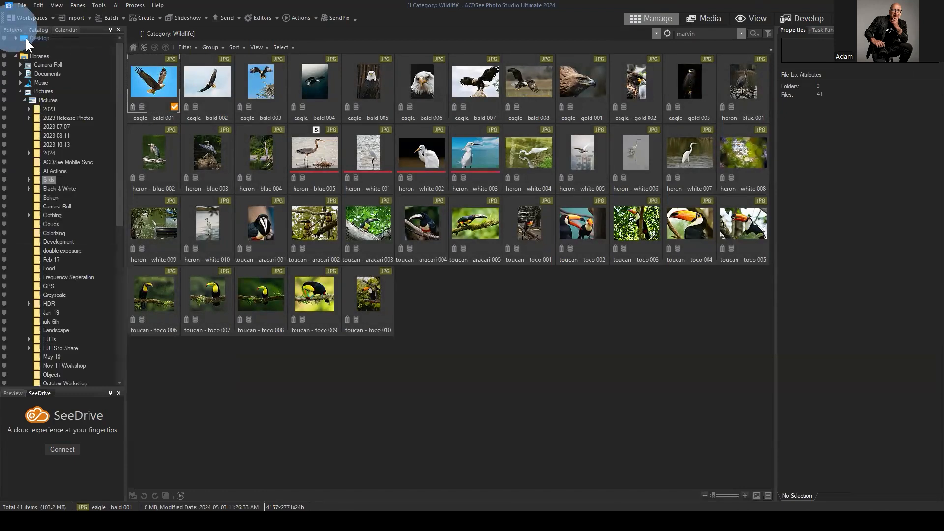
pyautogui.click(48, 100)
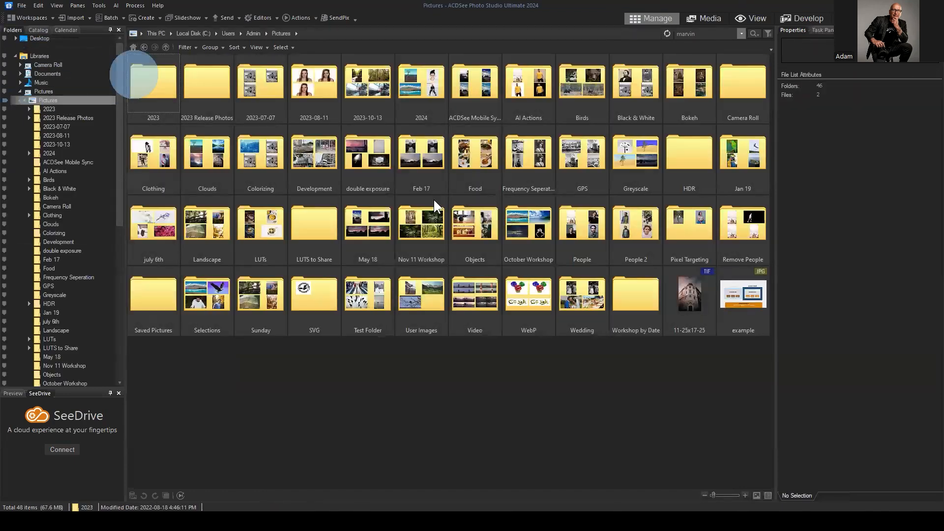
pyautogui.doubleClick(589, 96)
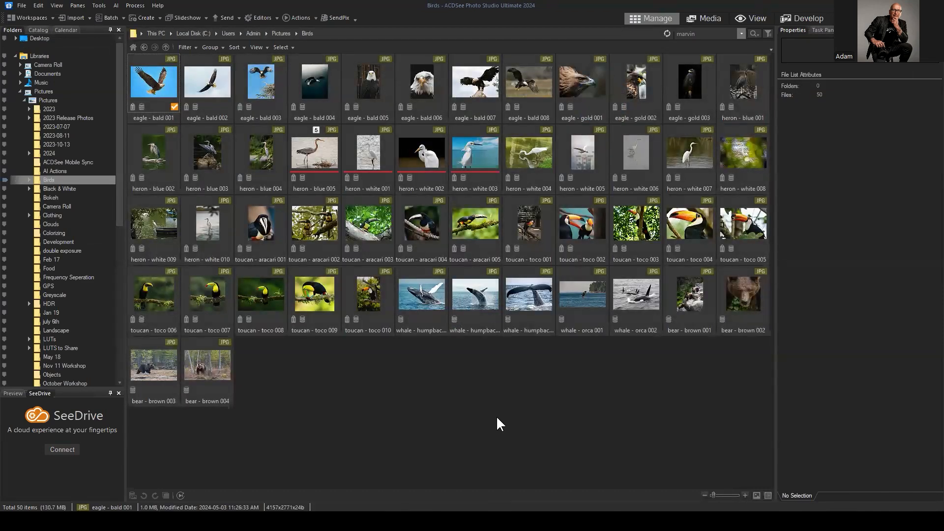
pyautogui.click(421, 298)
pyautogui.keyDown('shift'); pyautogui.click(209, 359); pyautogui.keyUp('shift')
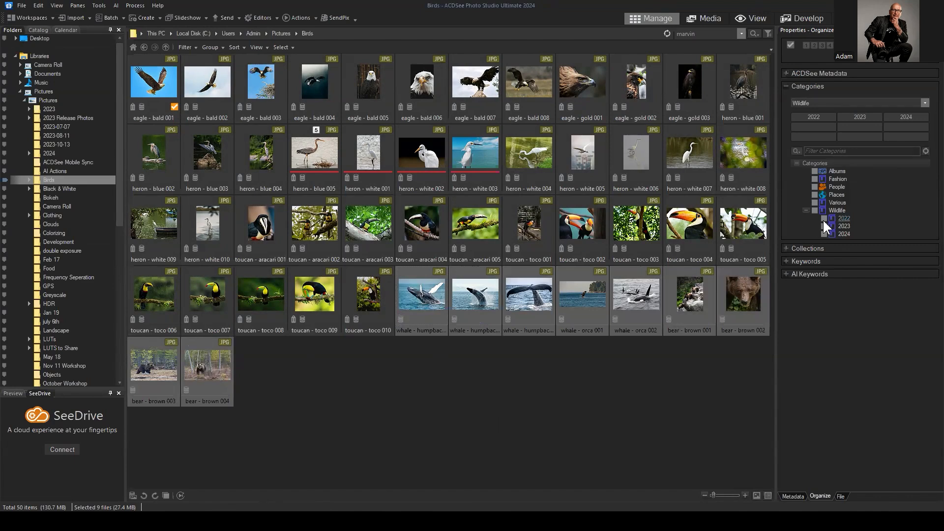
# Select all bird photos from eagle - bald 001 through toucan - toco 010 to check their categories
pyautogui.click(468, 227)
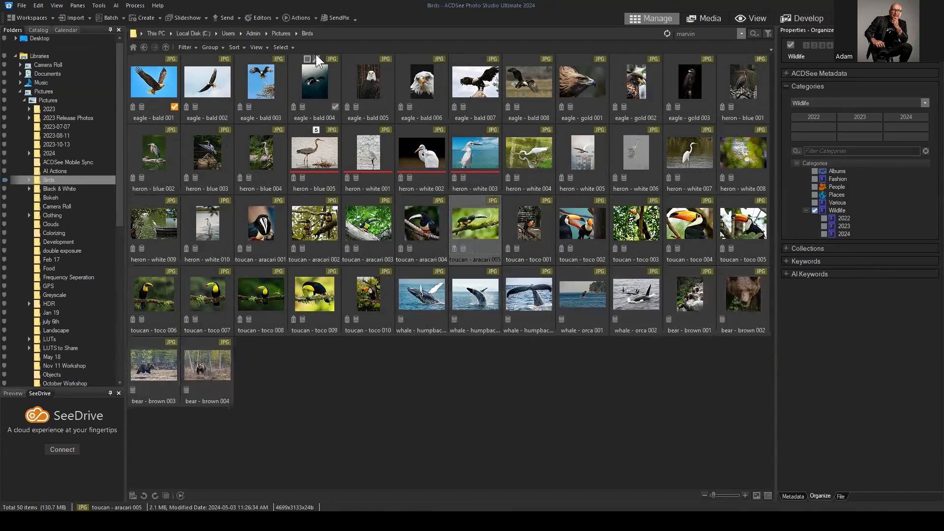
pyautogui.click(177, 92)
pyautogui.keyDown('shift'); pyautogui.click(373, 300); pyautogui.keyUp('shift')
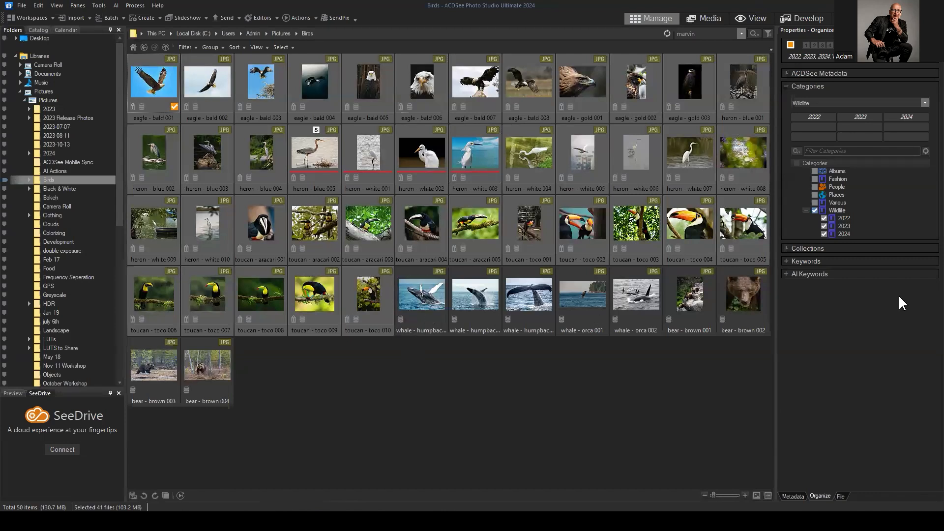
# Select the whale and bear photos again to check their categories, and clear the selection
pyautogui.click(509, 399)
pyautogui.click(413, 291)
pyautogui.keyDown('shift'); pyautogui.click(199, 363); pyautogui.keyUp('shift')
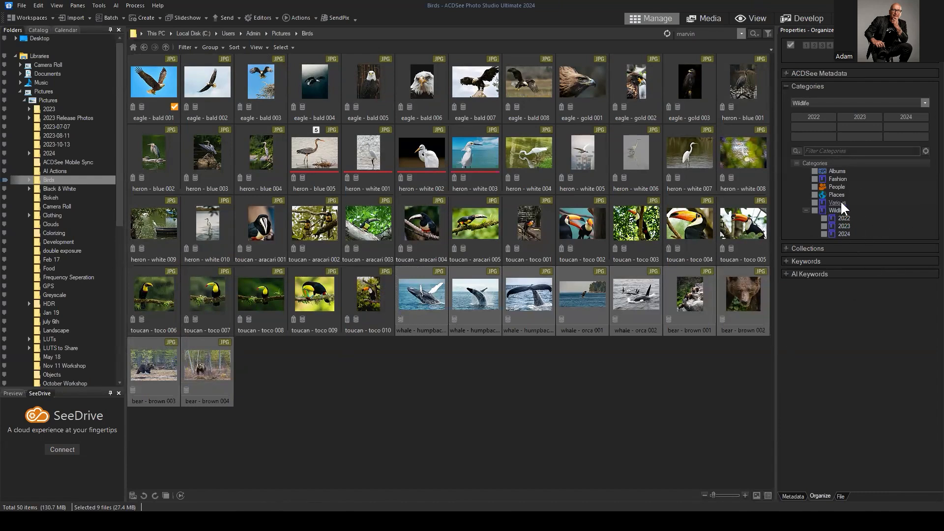
pyautogui.click(627, 369)
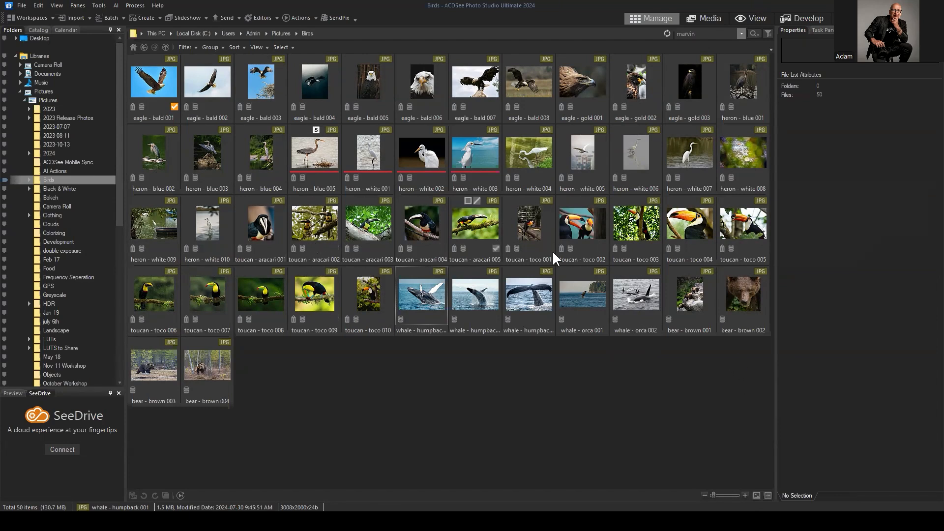
# Examine the category filter choices down to the Wildlife subcategories without applying one, staying in the Birds folder
pyautogui.click(186, 46)
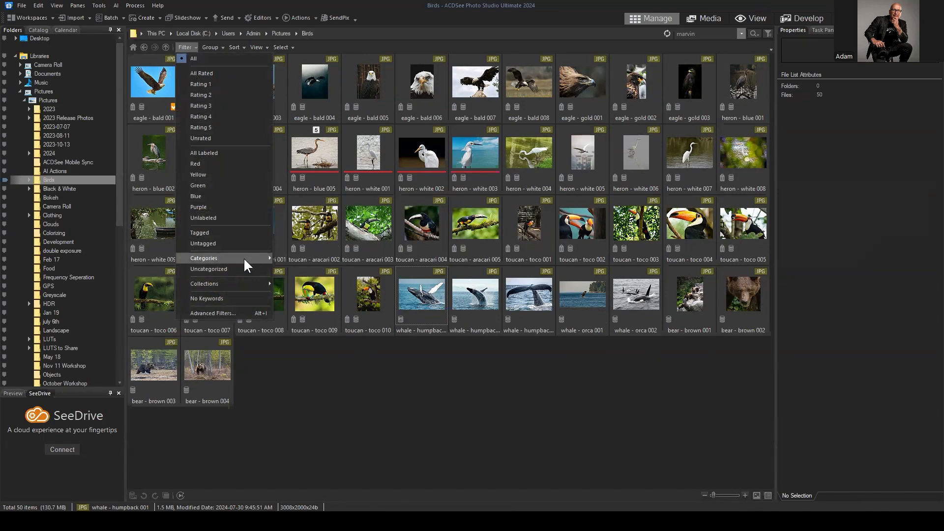
pyautogui.moveTo(244, 259)
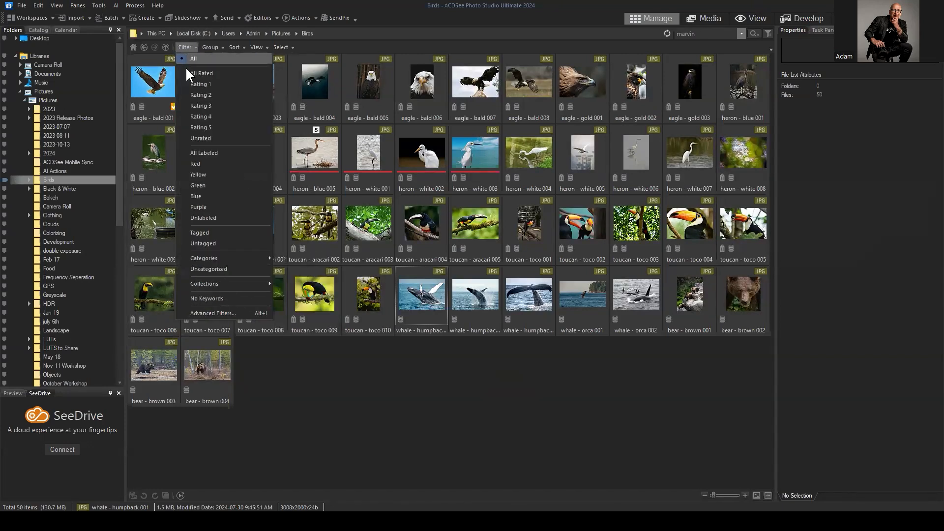
pyautogui.click(224, 256)
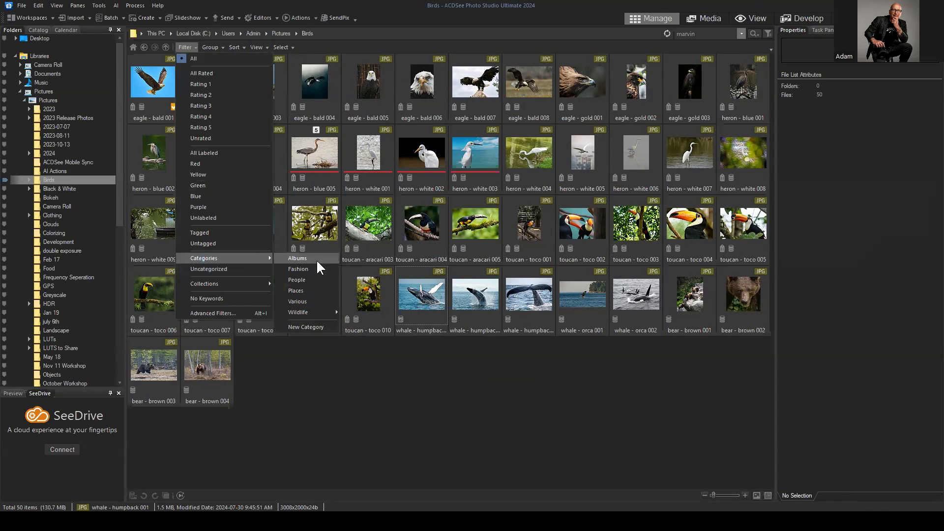
pyautogui.moveTo(305, 311)
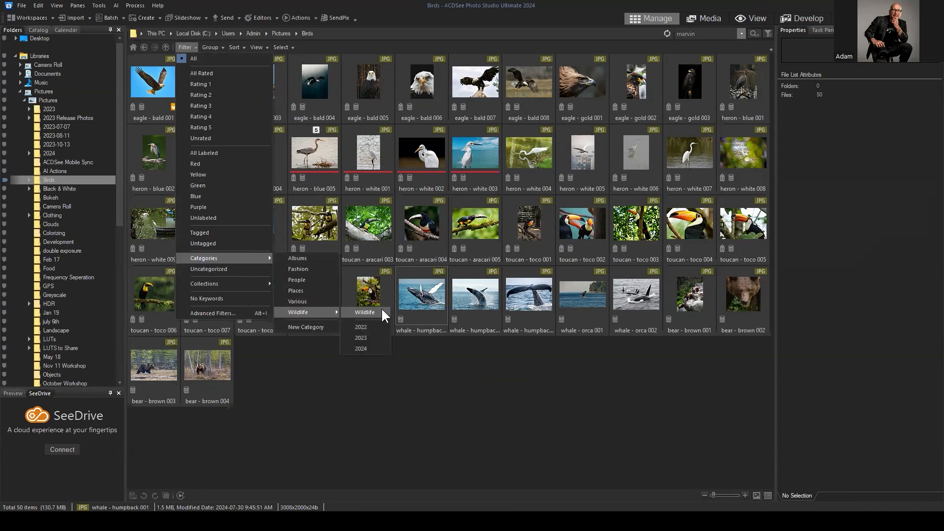
pyautogui.click(416, 392)
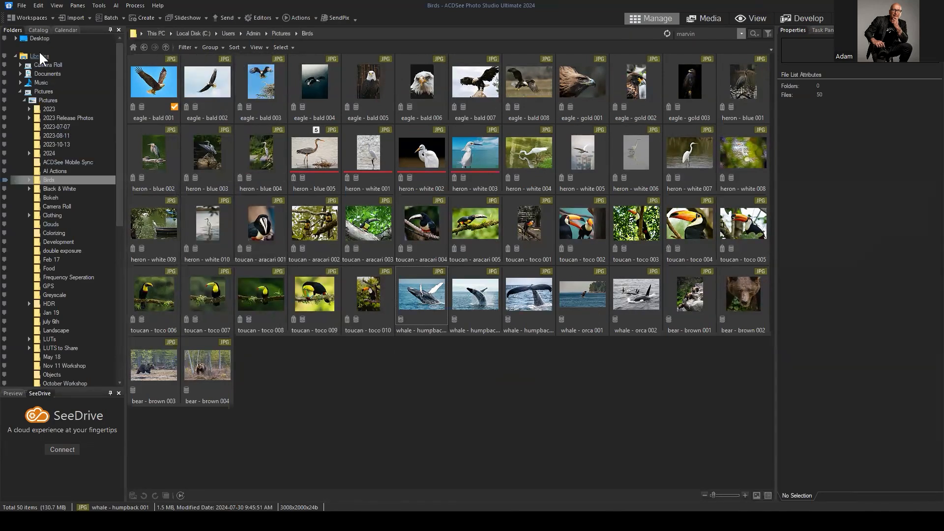
pyautogui.click(48, 177)
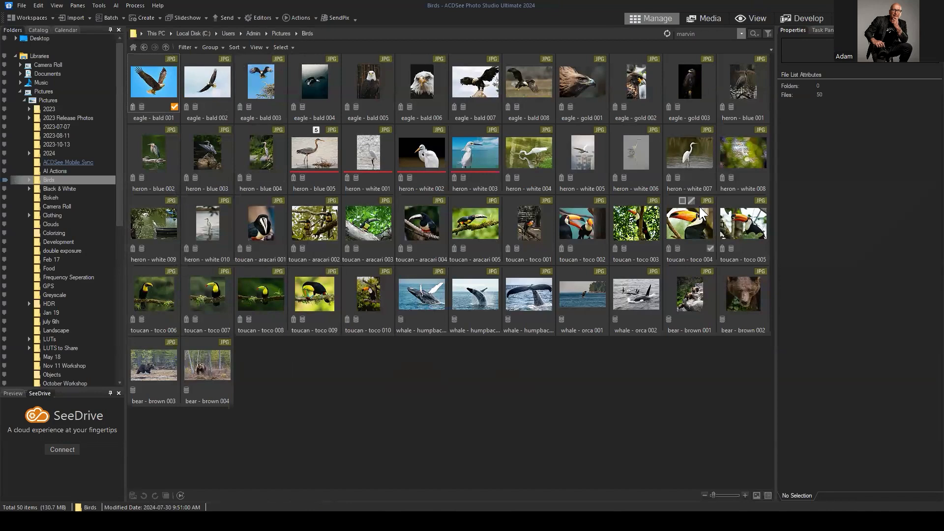
# Expand the catalog's keywords, list all photos tagged Clothing and browse through them
pyautogui.click(39, 31)
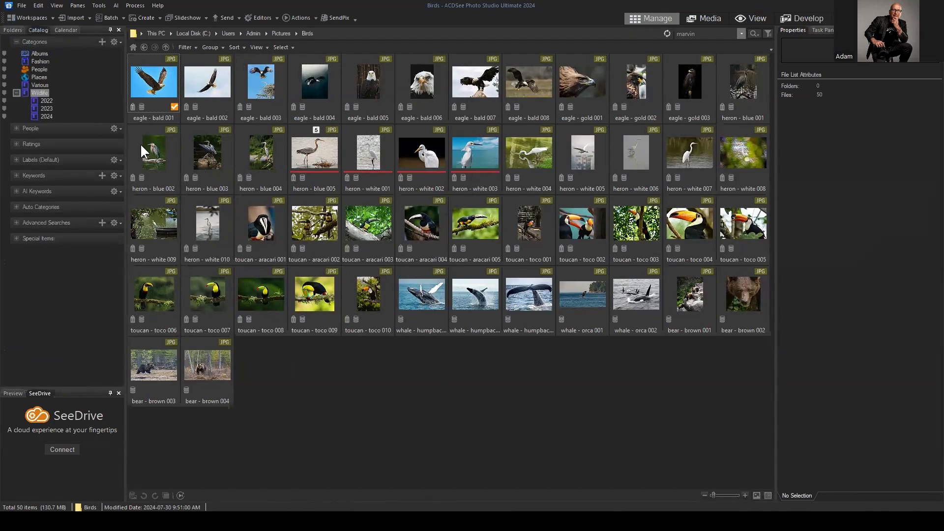
pyautogui.click(15, 175)
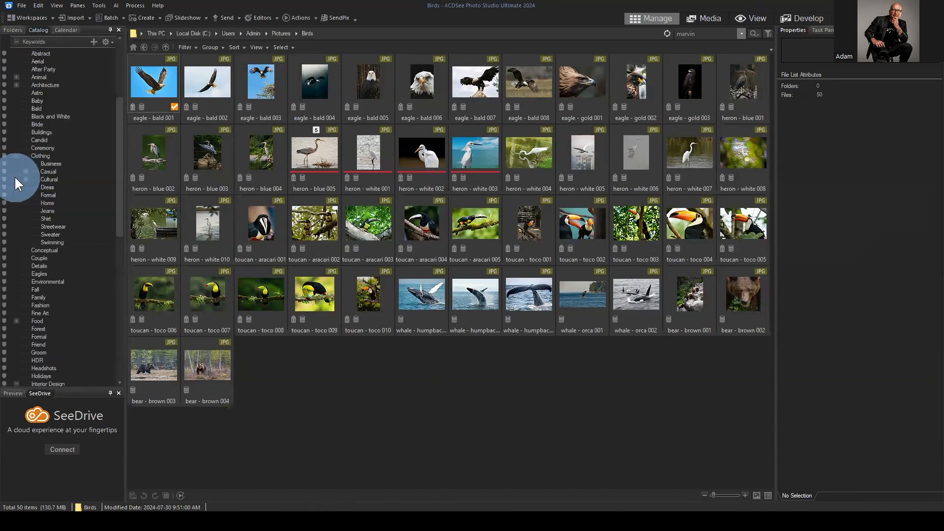
pyautogui.click(52, 153)
pyautogui.scroll(-15, 396, 256)
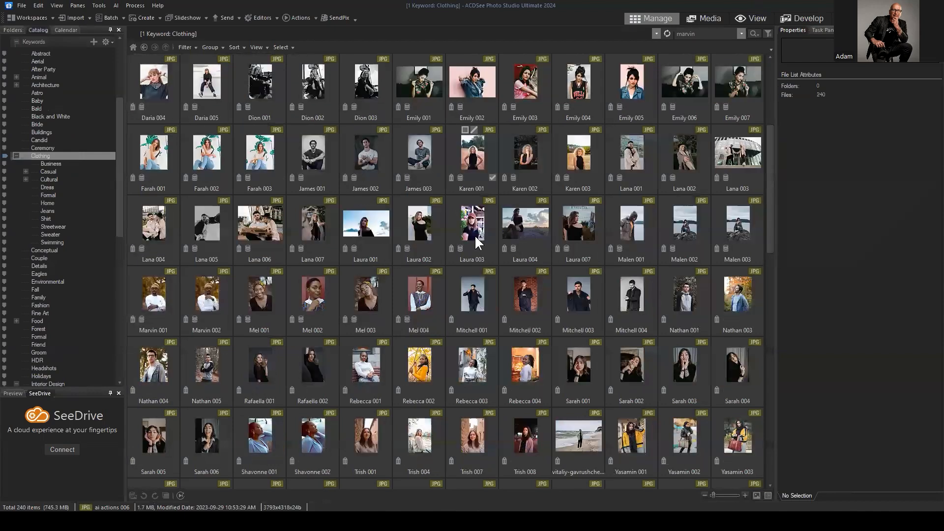
pyautogui.scroll(15, 517, 273)
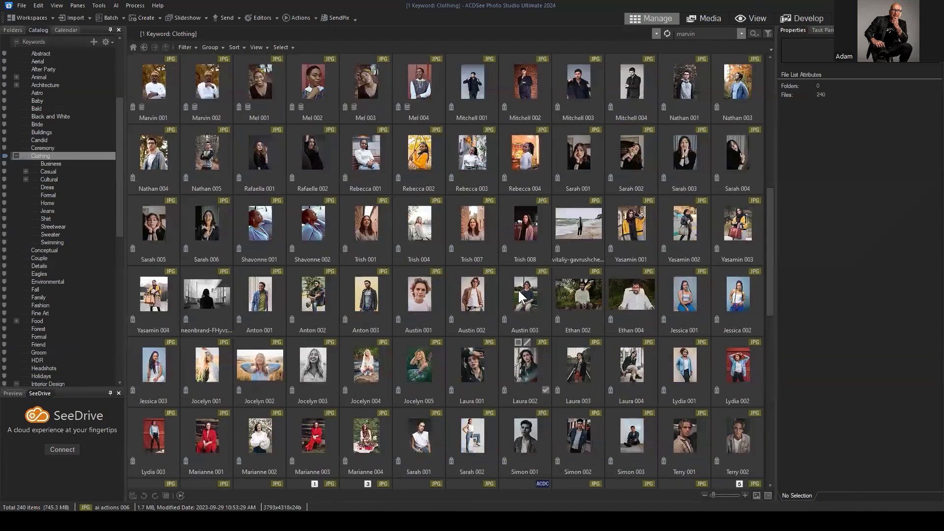
# Examine the category filter choices for the photos tagged Clothing without applying one
pyautogui.click(185, 47)
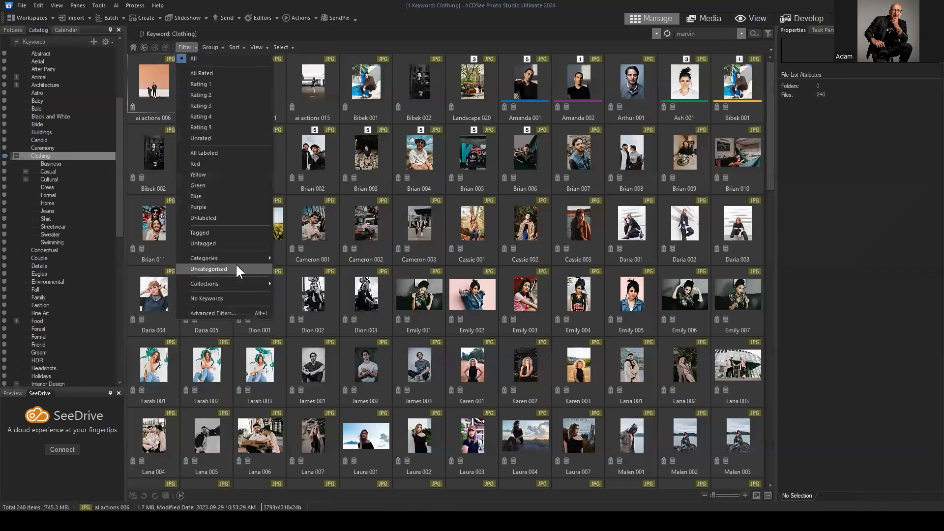
pyautogui.moveTo(231, 258)
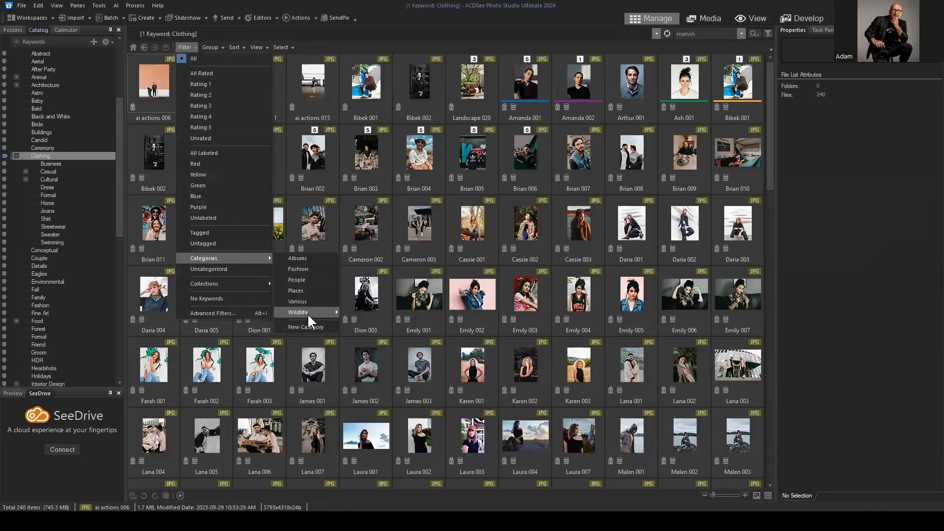
pyautogui.moveTo(308, 313)
pyautogui.click(383, 30)
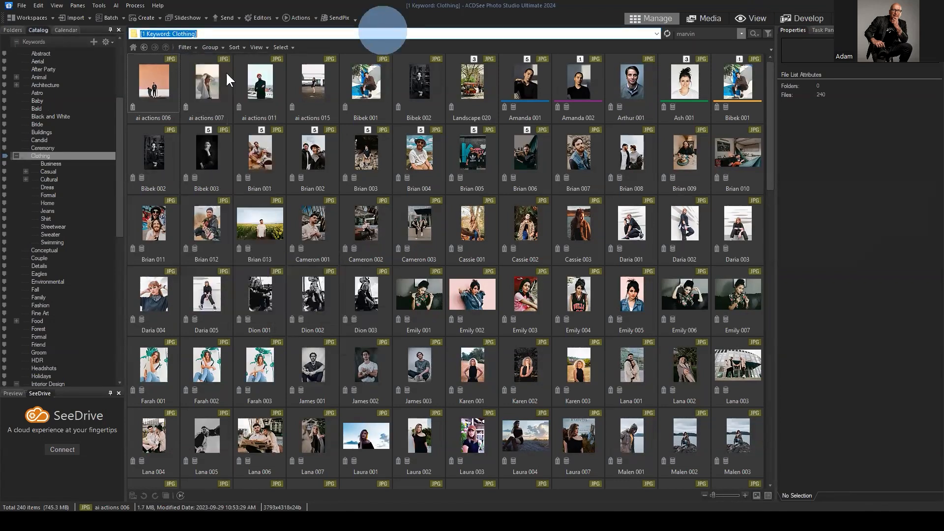
# Return from the catalog's Clothing results to the Birds folder with no photo selected
pyautogui.scroll(4, 66, 81)
pyautogui.click(215, 33)
pyautogui.scroll(1, 32, 110)
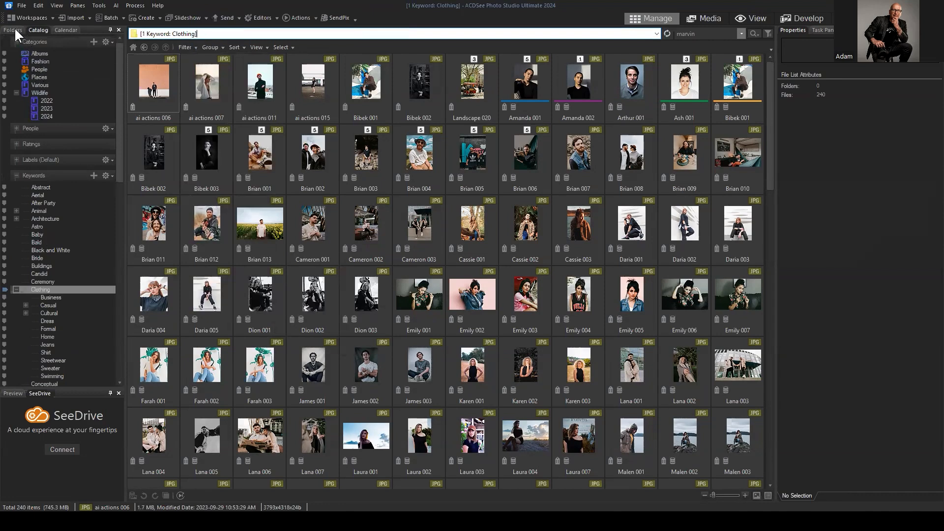
pyautogui.click(13, 30)
pyautogui.click(48, 179)
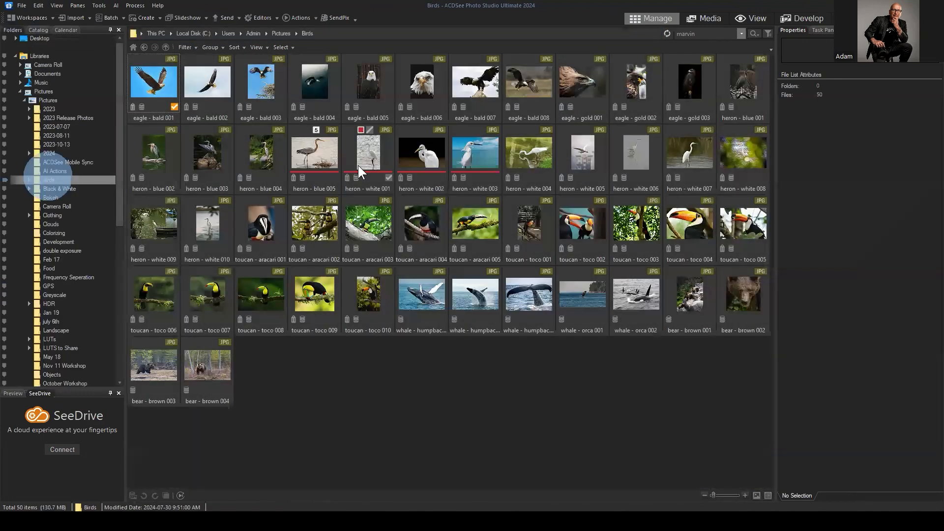
pyautogui.click(396, 415)
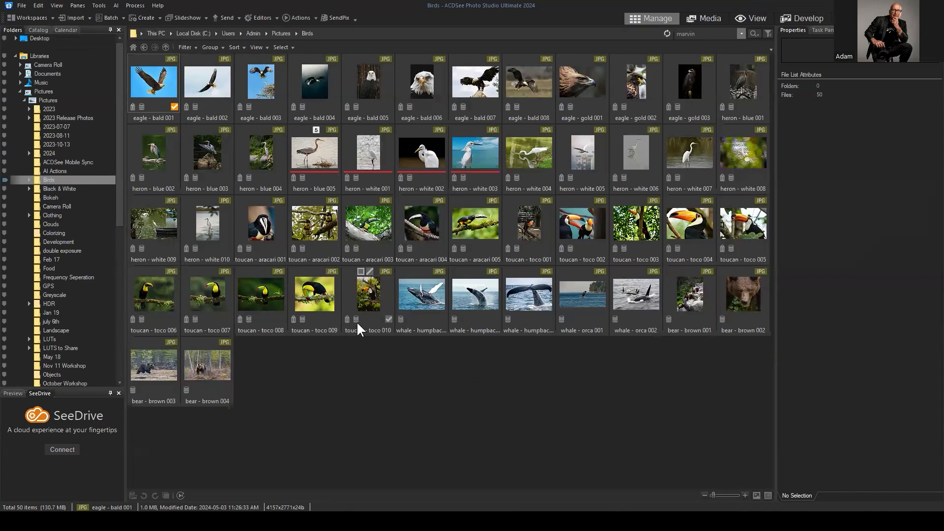
# Compare the categories of the bird photos with those of the whale and bear photos, and clear the selection
pyautogui.click(367, 298)
pyautogui.keyDown('shift'); pyautogui.click(163, 87); pyautogui.keyUp('shift')
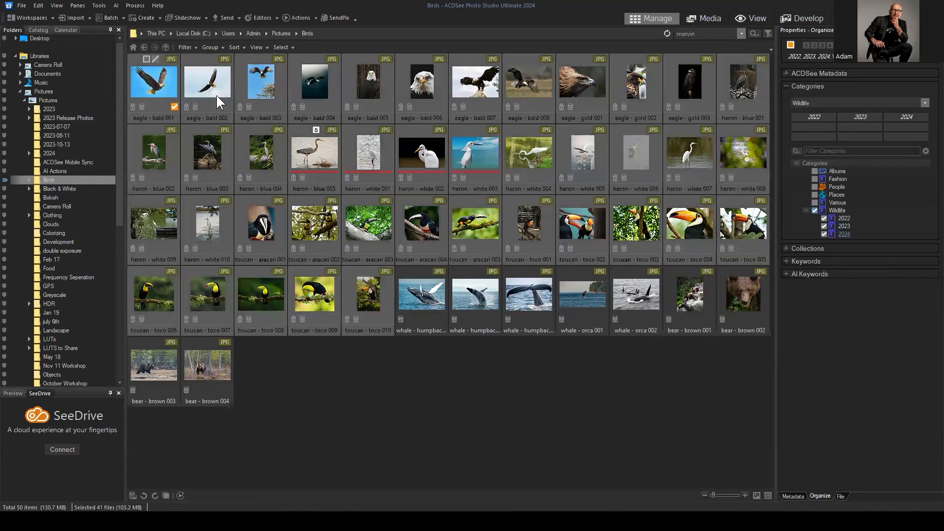
pyautogui.click(417, 295)
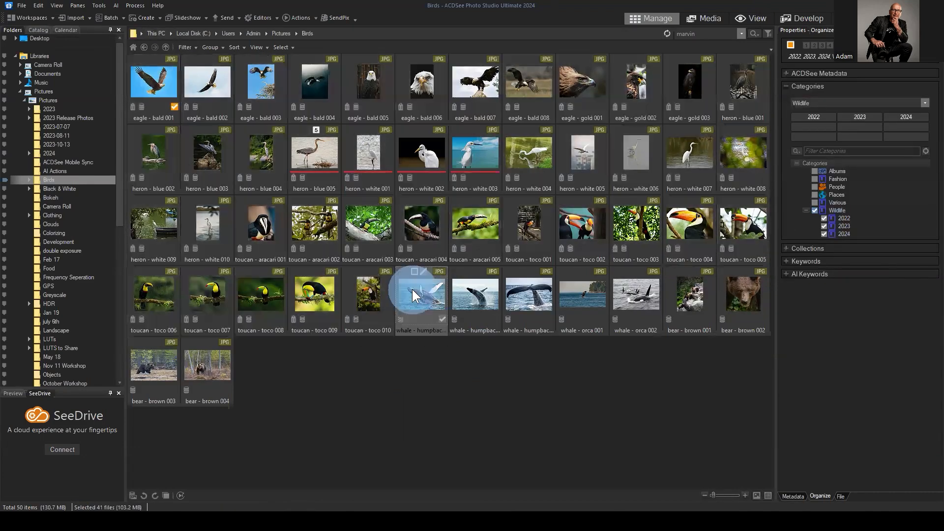
pyautogui.keyDown('shift'); pyautogui.click(206, 365); pyautogui.keyUp('shift')
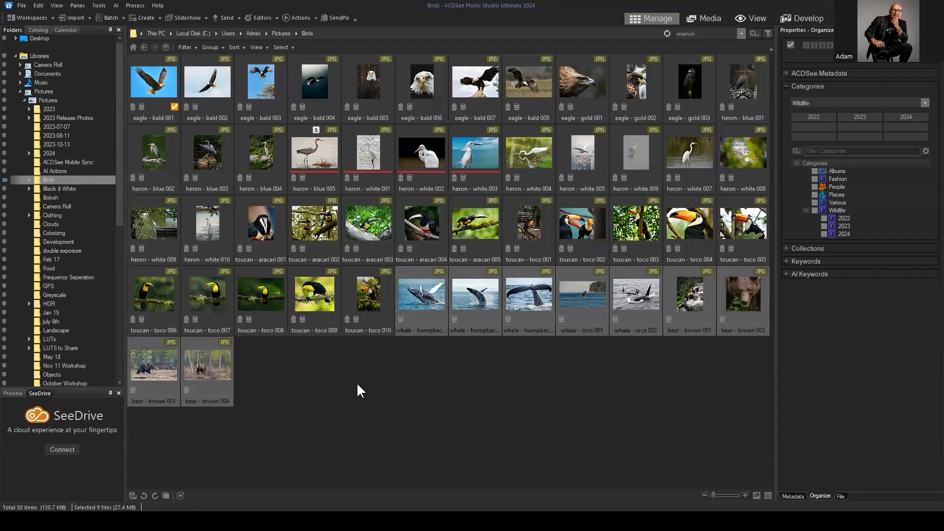
pyautogui.click(504, 424)
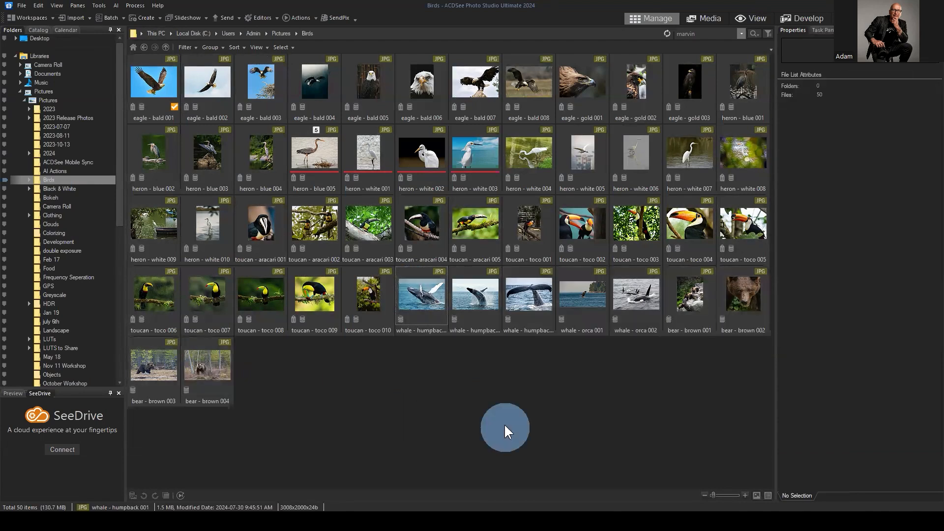
# Filter the Birds folder by the Wildlife category
pyautogui.click(186, 47)
pyautogui.click(222, 258)
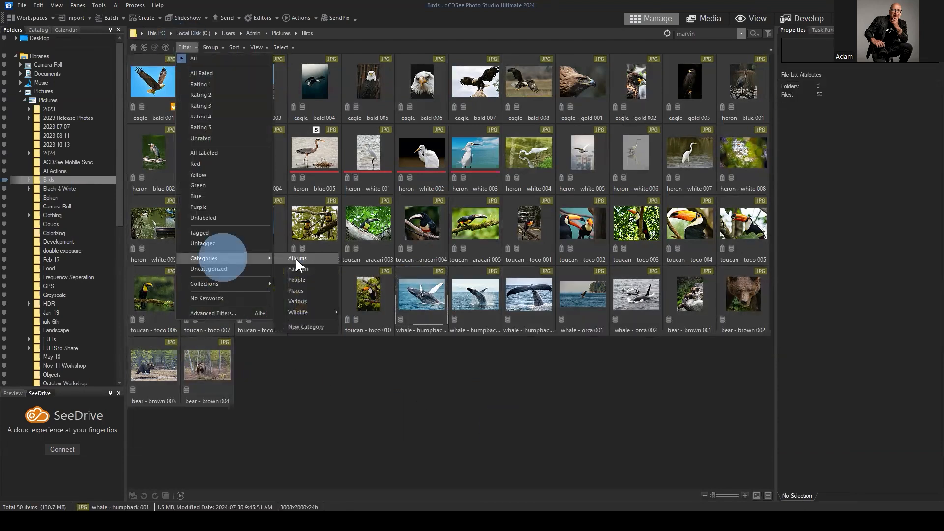
pyautogui.moveTo(305, 311)
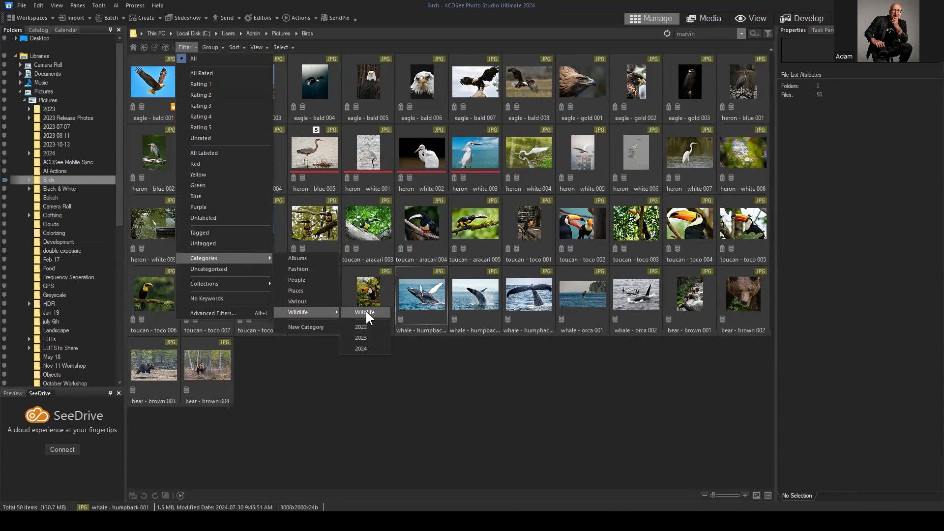
pyautogui.click(365, 313)
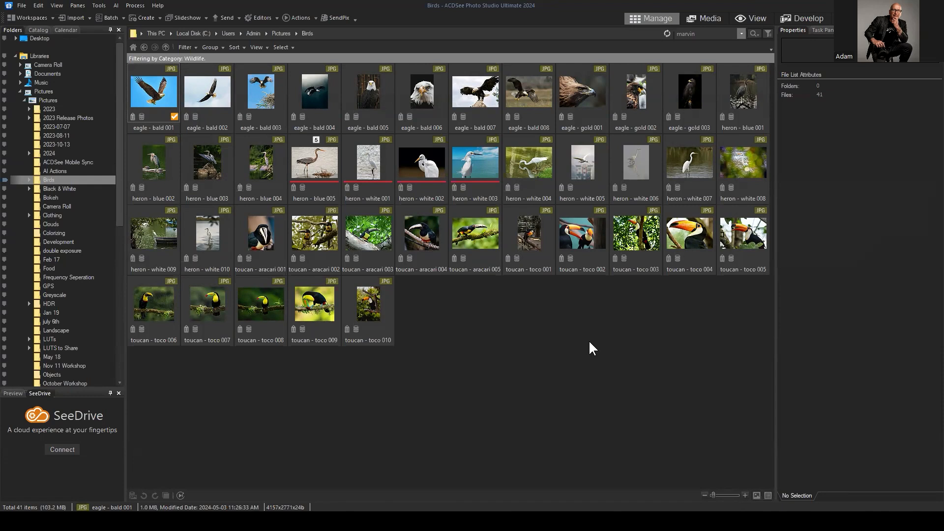
# Review the category, rating and label filter choices for the Birds folder while keeping the Wildlife filter
pyautogui.click(186, 47)
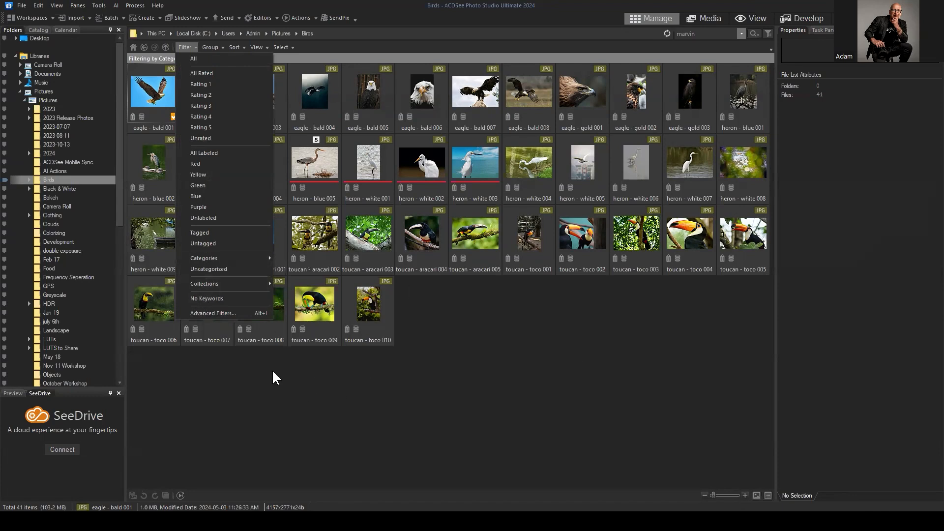
pyautogui.moveTo(221, 259)
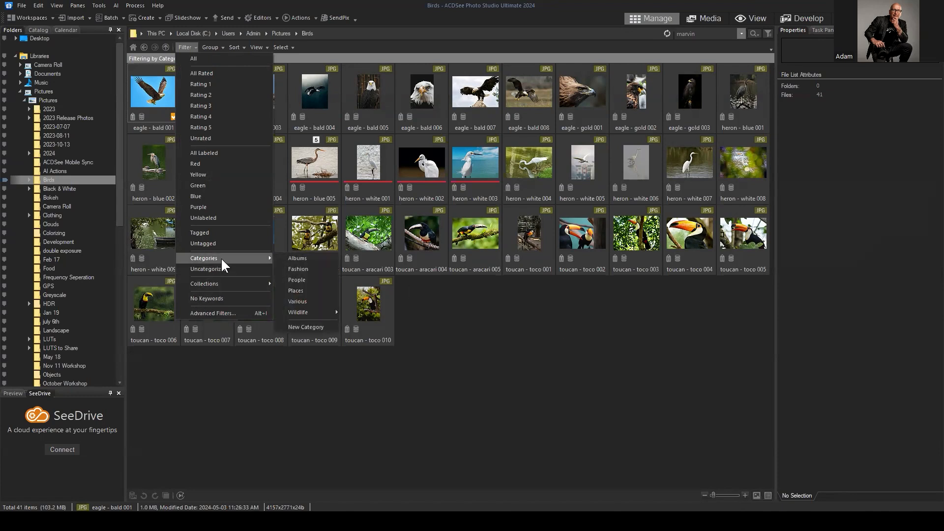
pyautogui.moveTo(306, 319)
pyautogui.click(509, 349)
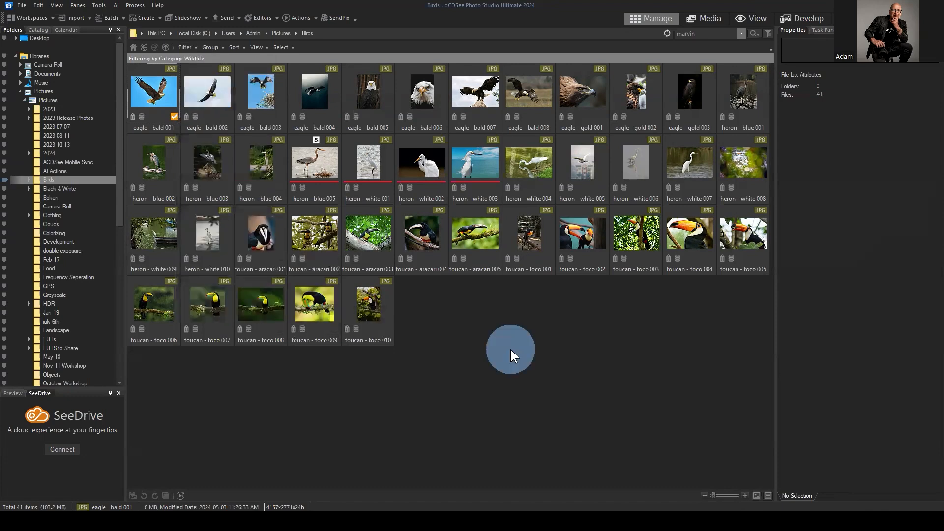
pyautogui.click(186, 47)
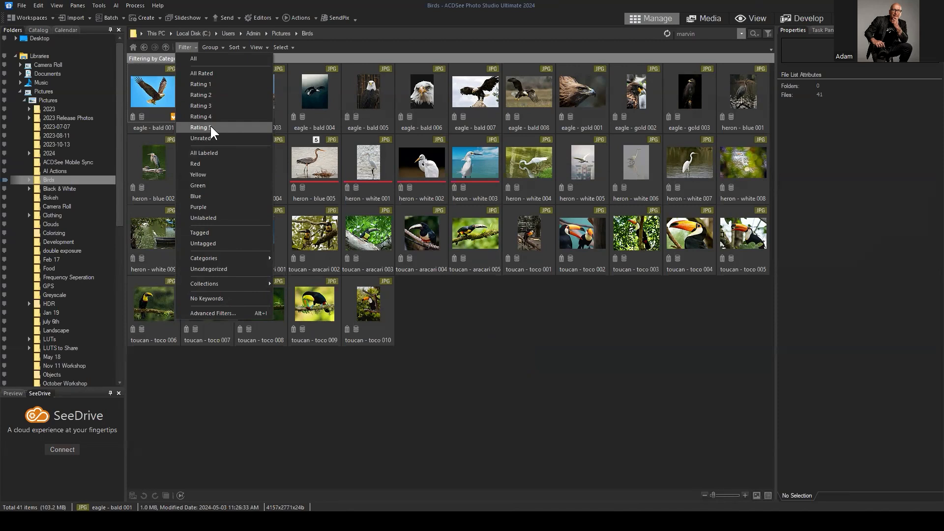
pyautogui.click(462, 338)
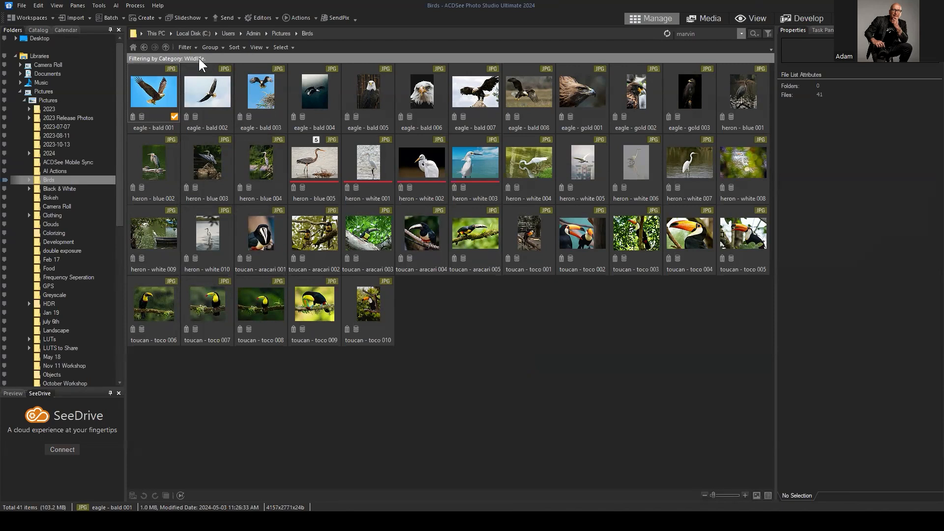
# Collapse the catalog's Categories group, keep Keywords expanded and look through the keyword list
pyautogui.click(38, 30)
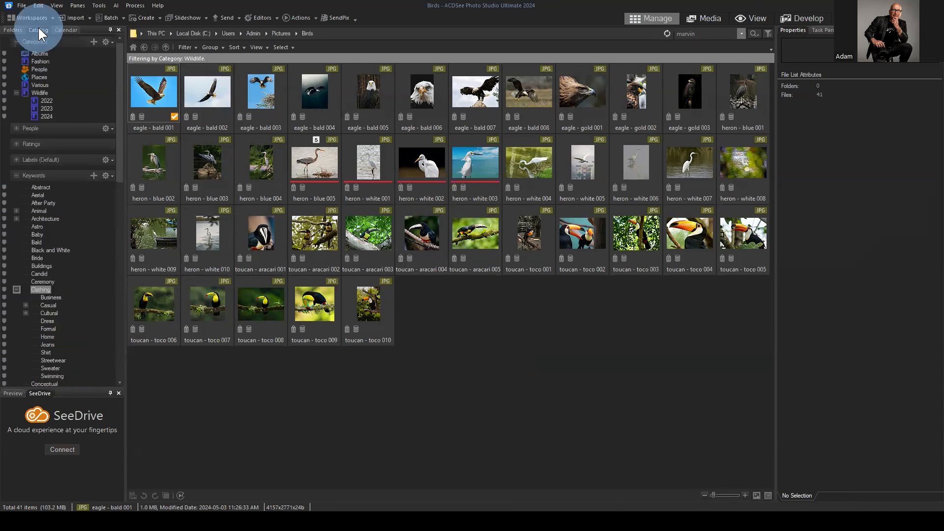
pyautogui.click(16, 175)
pyautogui.click(16, 42)
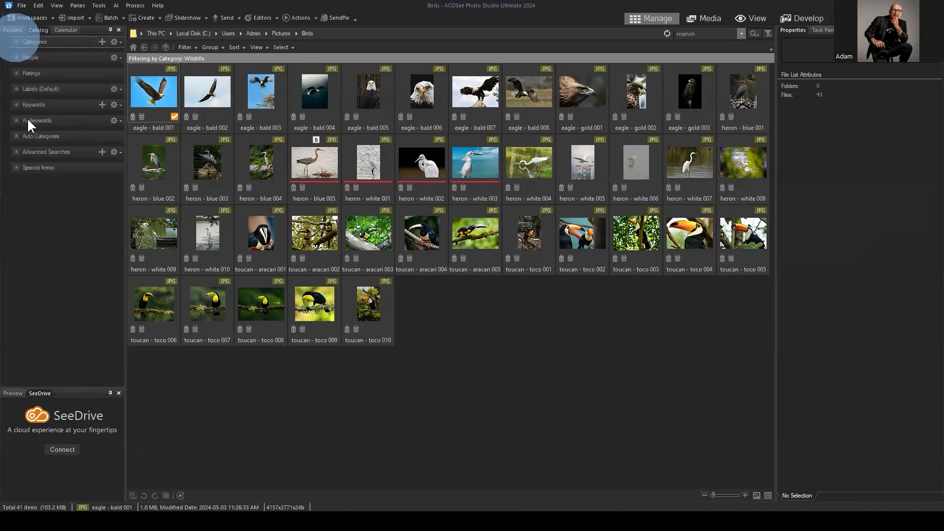
pyautogui.click(16, 104)
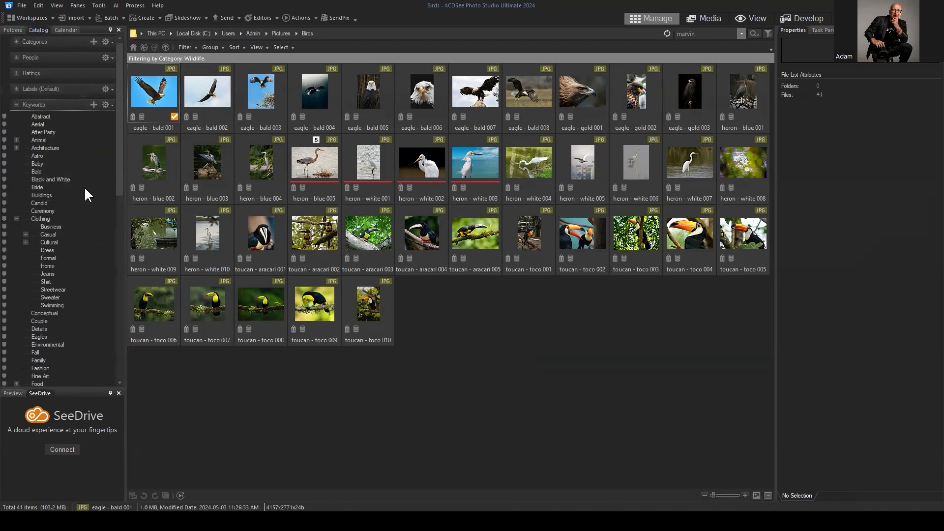
pyautogui.scroll(-7, 80, 192)
pyautogui.scroll(-10, 81, 194)
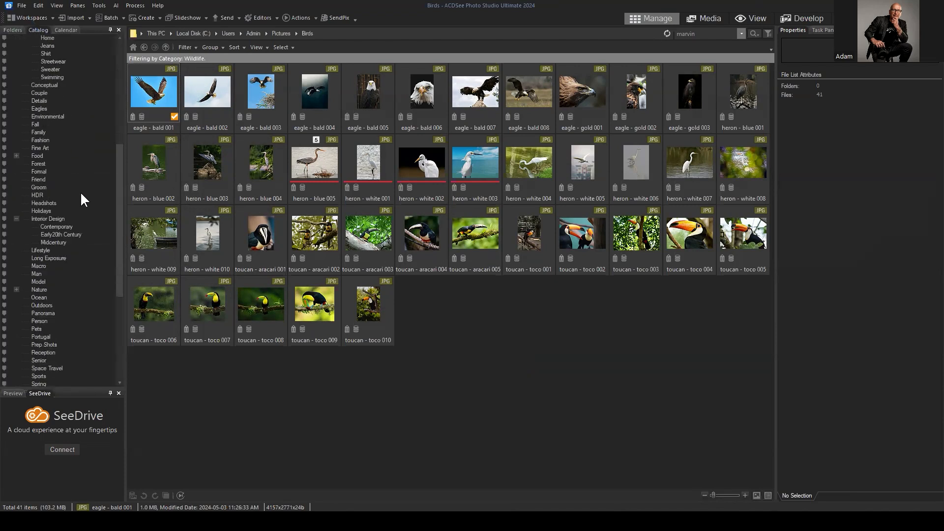
pyautogui.scroll(15, 78, 191)
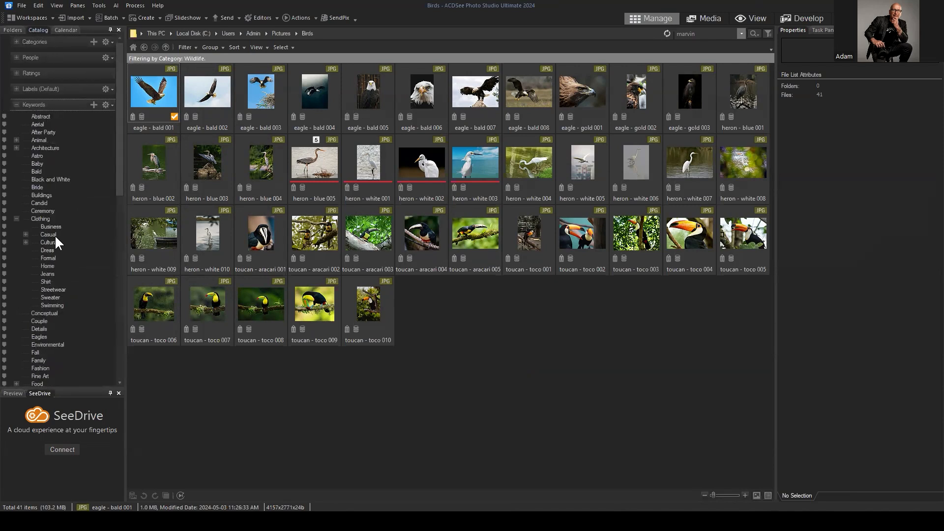
# List the photos tagged Clothing under the Wildlife filter and check the filter choices without changing them
pyautogui.click(41, 218)
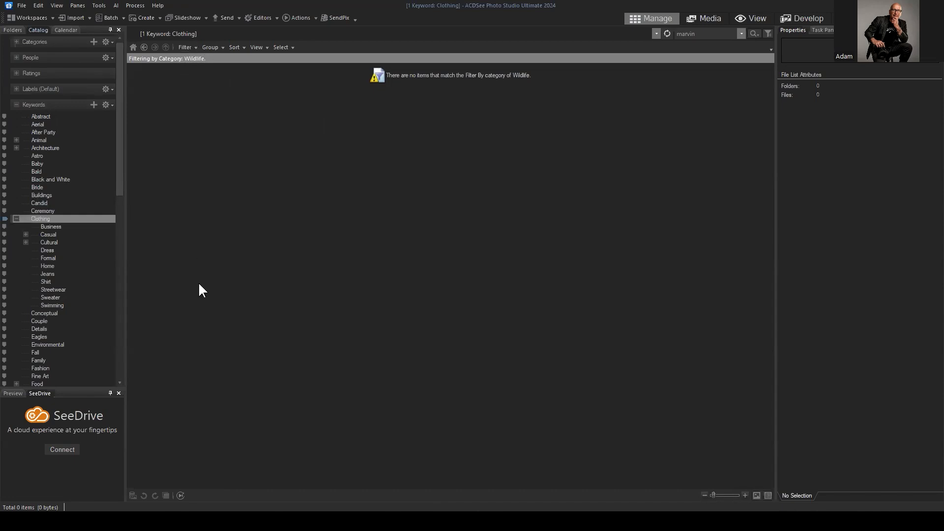
pyautogui.click(185, 47)
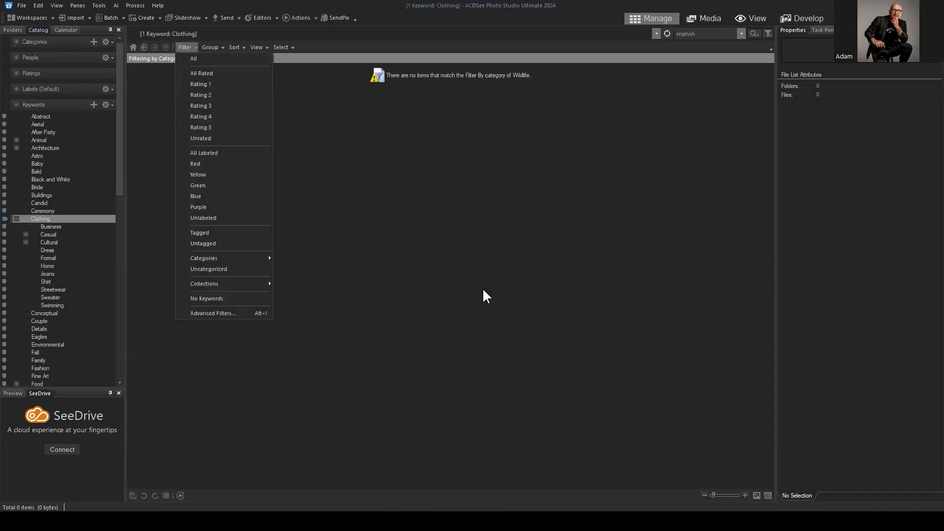
pyautogui.click(340, 216)
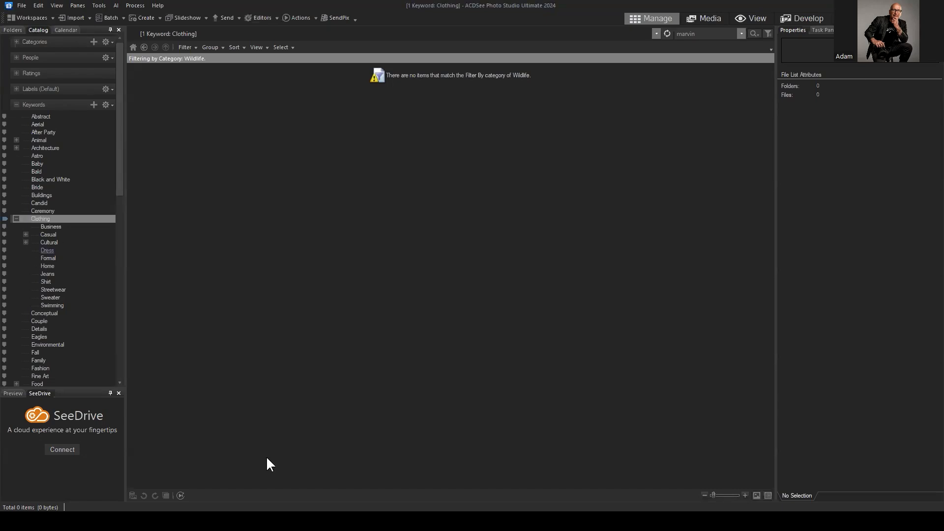
# Switch to the Chrome browser and open the ACDSee website in a new tab
pyautogui.moveTo(202, 521)
pyautogui.click(202, 521)
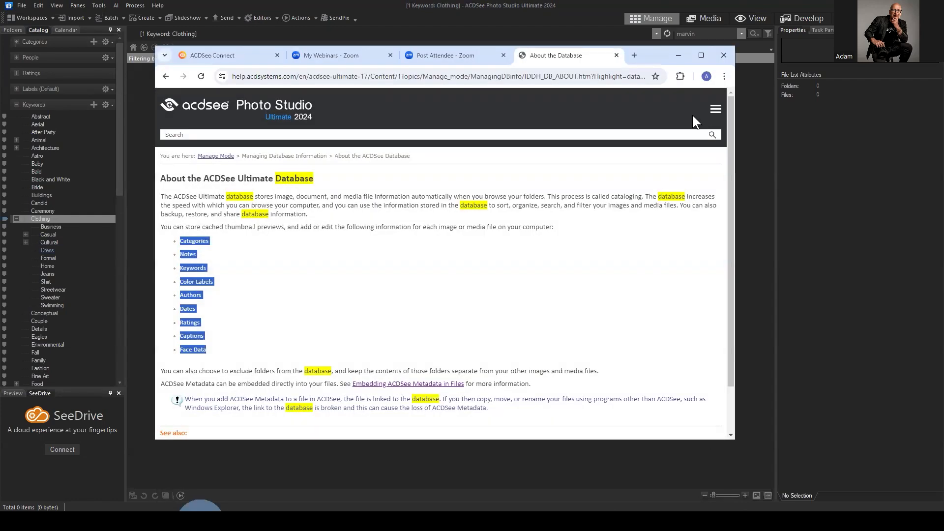
pyautogui.click(632, 55)
pyautogui.write('aceds')
pyautogui.press('BackSpace')
pyautogui.press('BackSpace')
pyautogui.press('BackSpace')
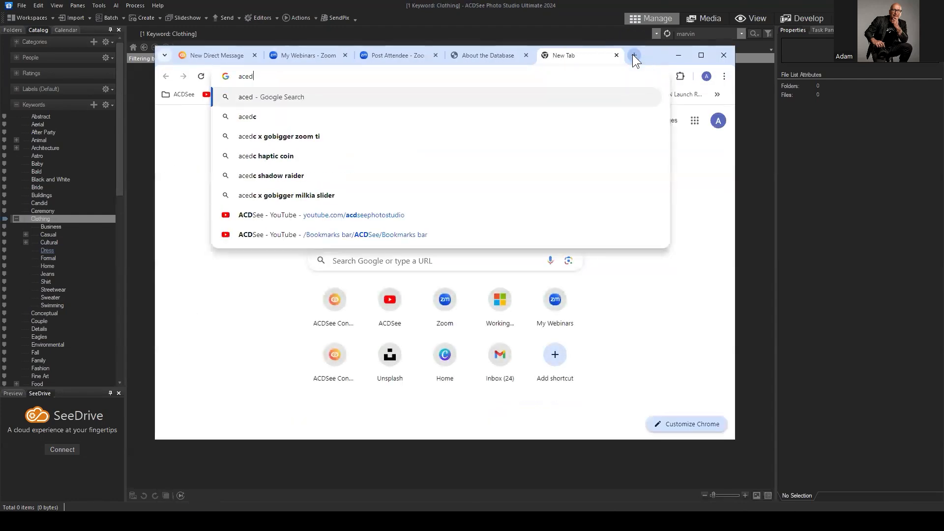
pyautogui.write('dsee')
pyautogui.press('Return')
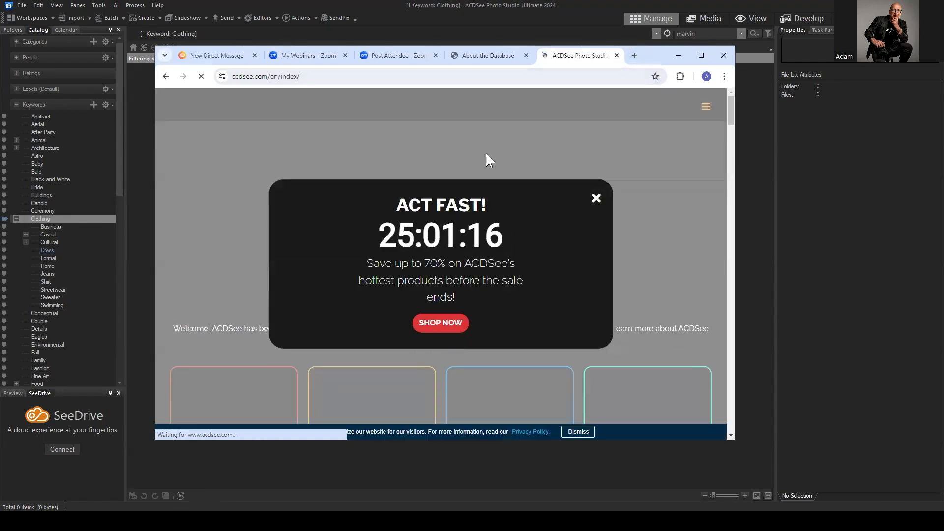
# Dismiss the sale pop-up, expand the website's Products list and decline the news notifications
pyautogui.click(591, 193)
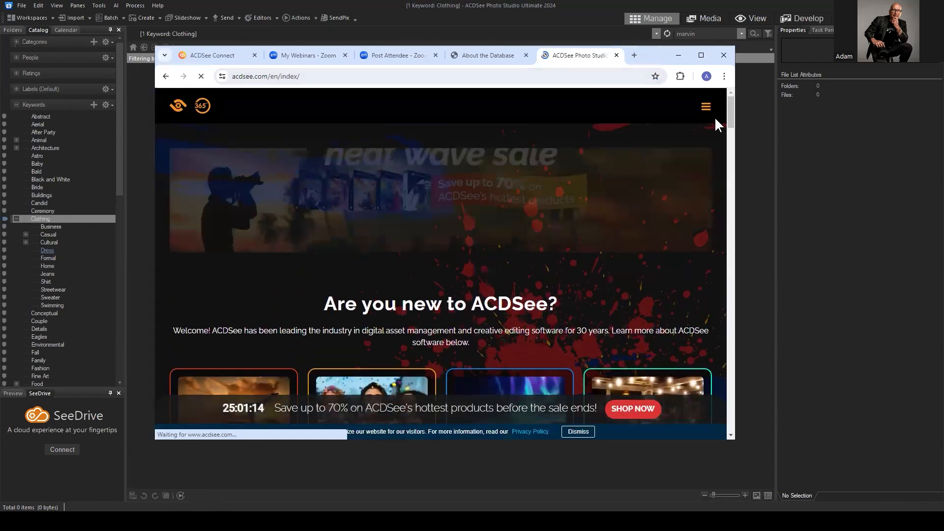
pyautogui.click(706, 106)
pyautogui.click(708, 160)
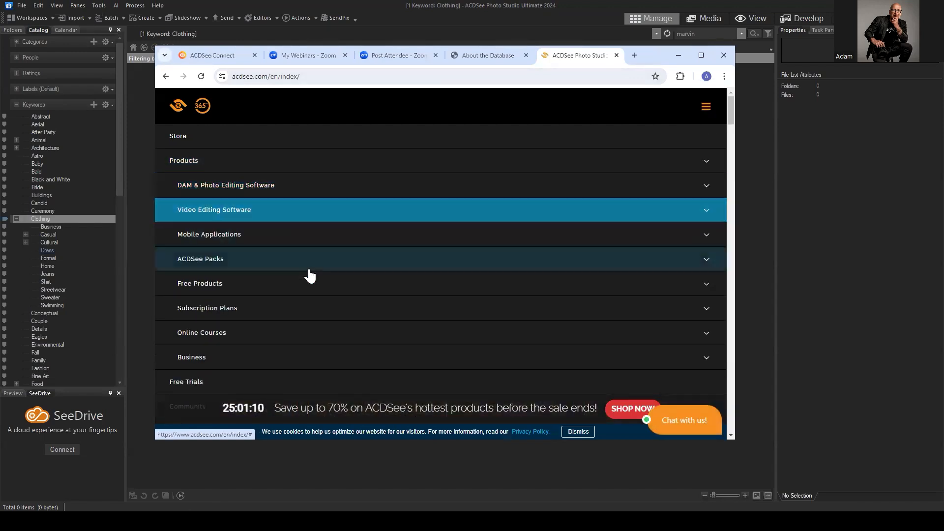
pyautogui.scroll(-2, 288, 199)
pyautogui.scroll(2, 289, 196)
pyautogui.click(468, 152)
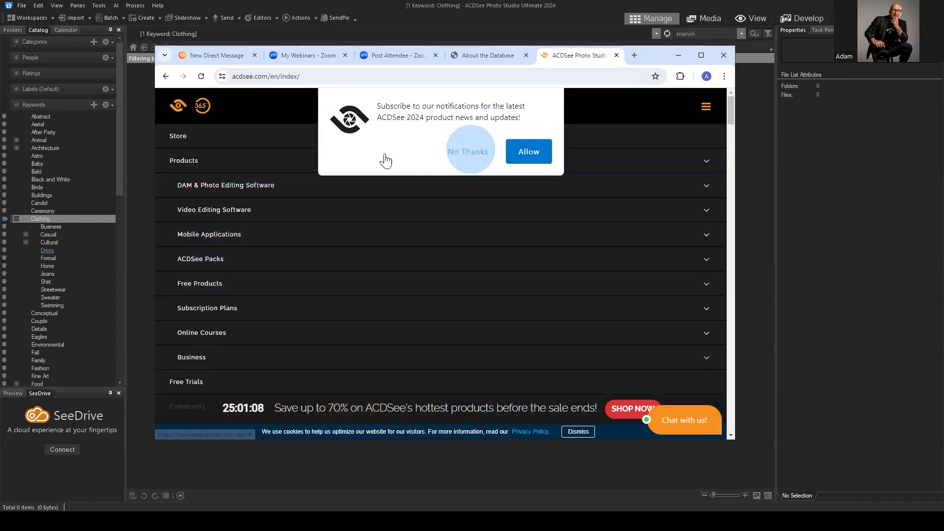
# Open the Photo Studio for Mac 10 product page from the DAM & Photo Editing Software group in a maximized browser window
pyautogui.click(227, 191)
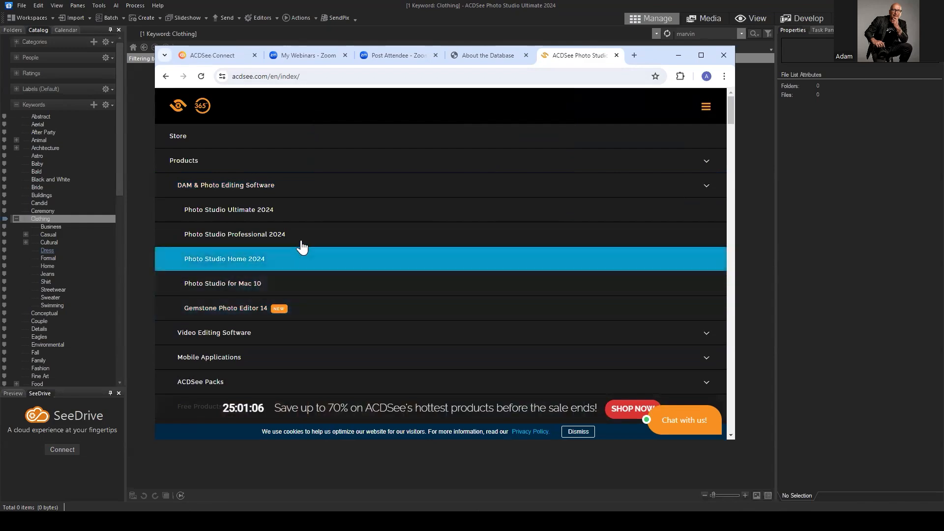
pyautogui.click(286, 284)
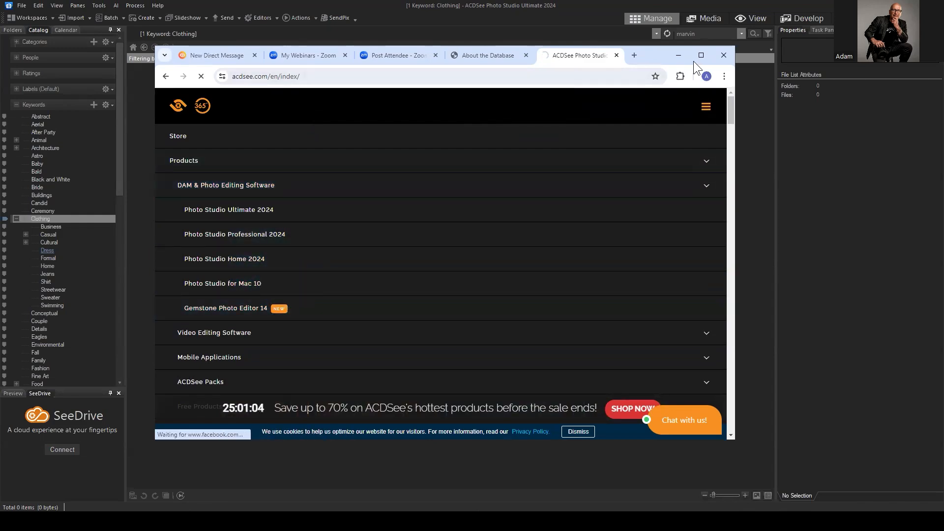
pyautogui.click(694, 57)
pyautogui.scroll(-7, 542, 215)
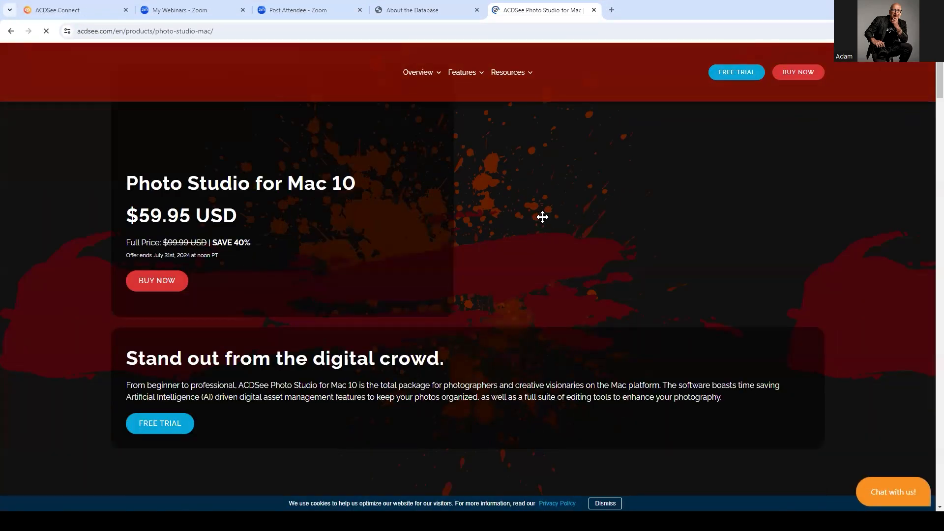
# Look through the Photo Studio for Mac 10 page with its Overview and Features entries, and close the page
pyautogui.scroll(4, 604, 187)
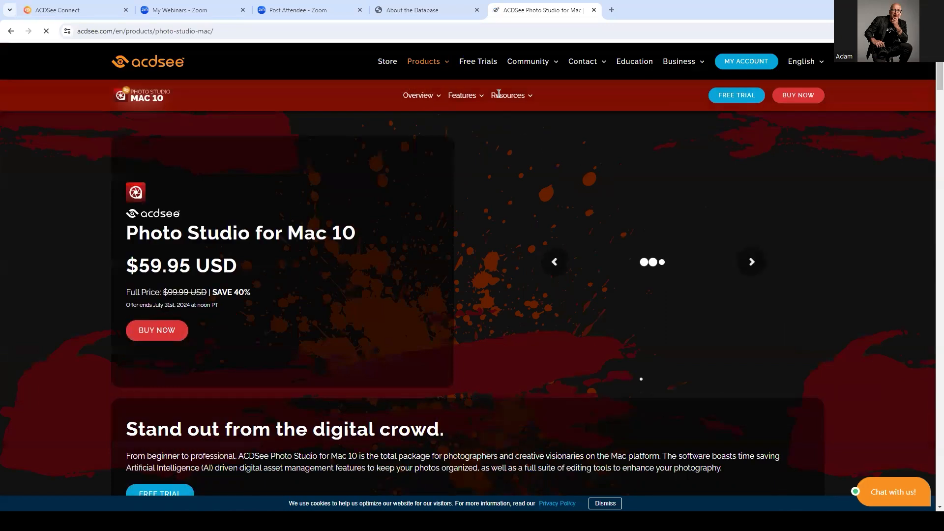
pyautogui.scroll(-4, 584, 195)
pyautogui.scroll(4, 607, 308)
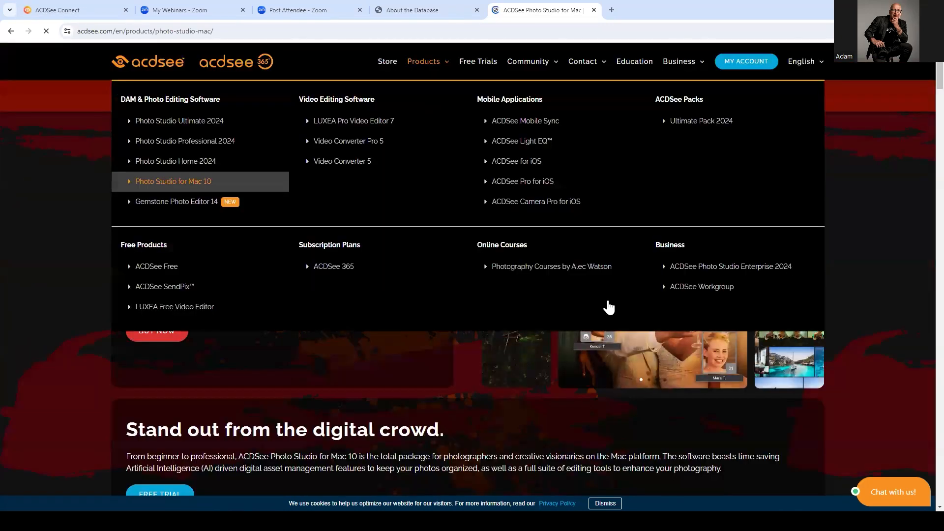
pyautogui.moveTo(464, 95)
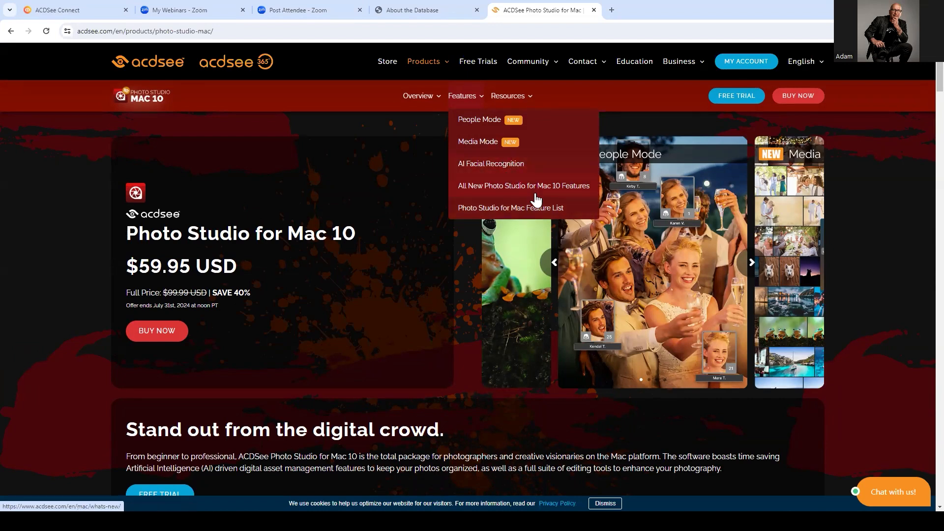
pyautogui.scroll(-10, 533, 185)
pyautogui.scroll(-20, 547, 218)
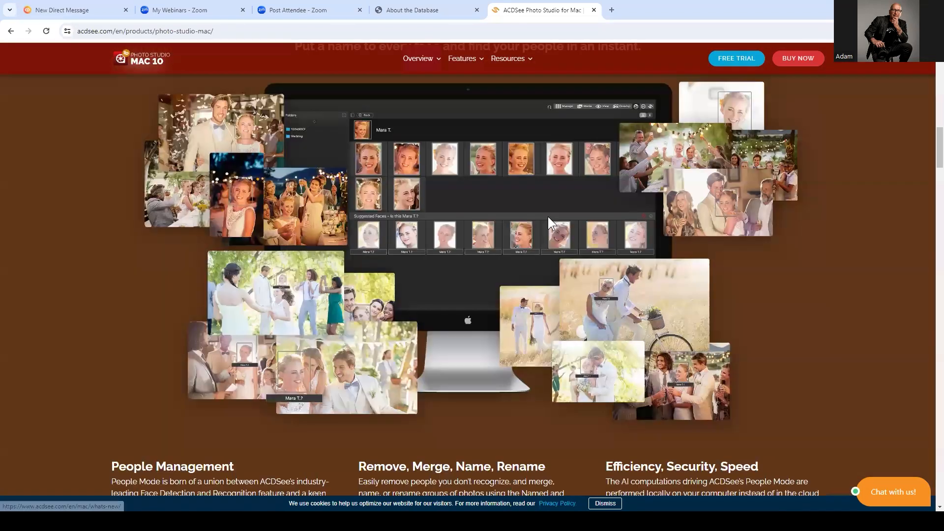
pyautogui.scroll(-5, 550, 215)
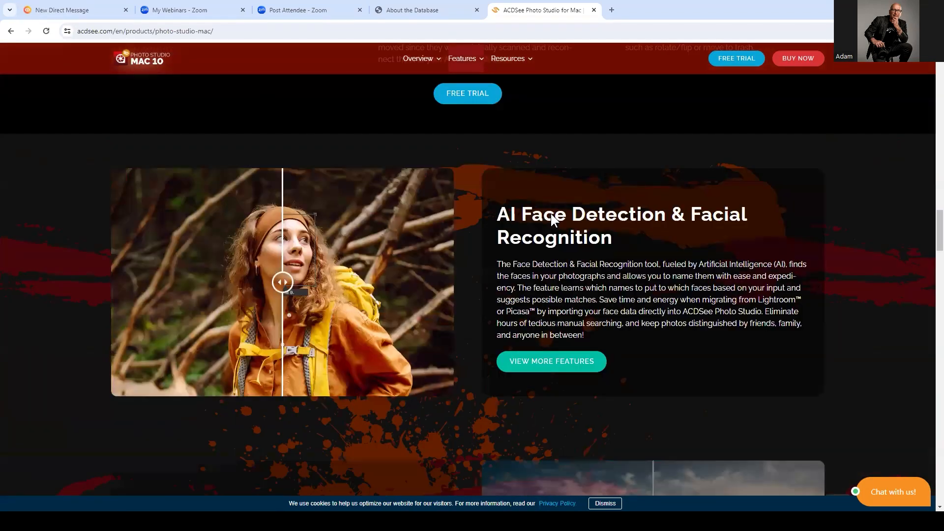
pyautogui.scroll(-10, 479, 212)
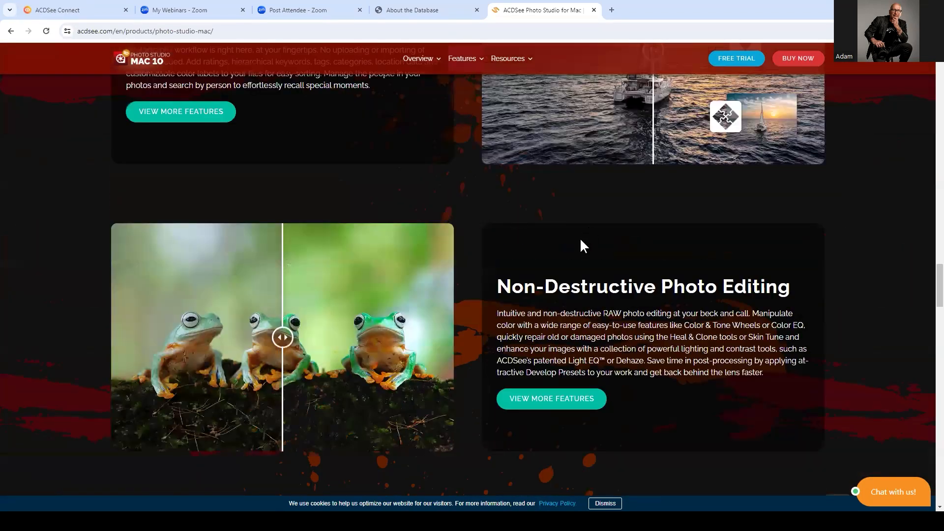
pyautogui.scroll(4, 579, 237)
pyautogui.scroll(-15, 541, 255)
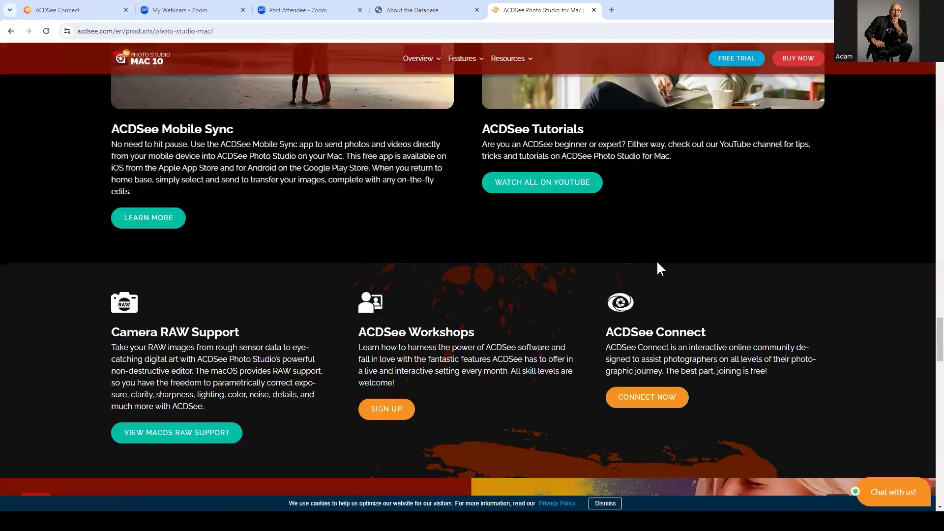
pyautogui.scroll(-15, 820, 335)
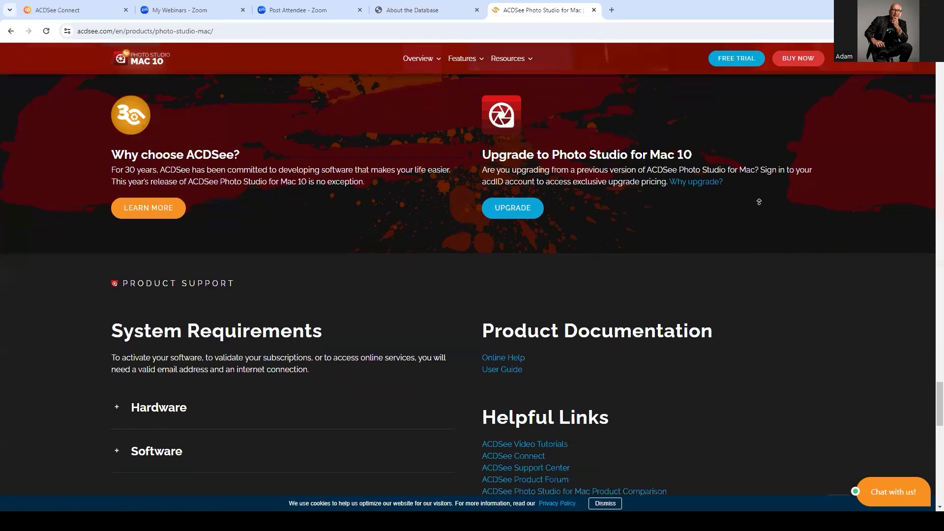
pyautogui.scroll(20, 833, 396)
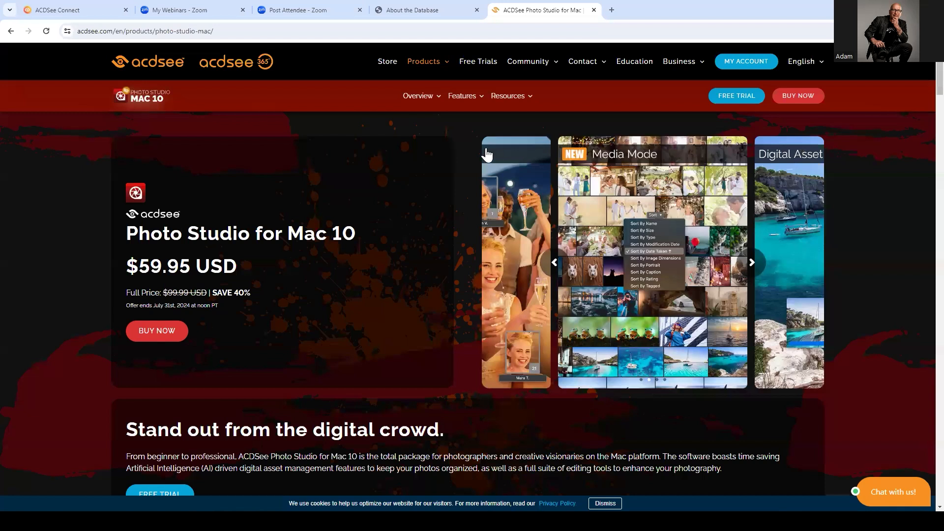
pyautogui.click(439, 98)
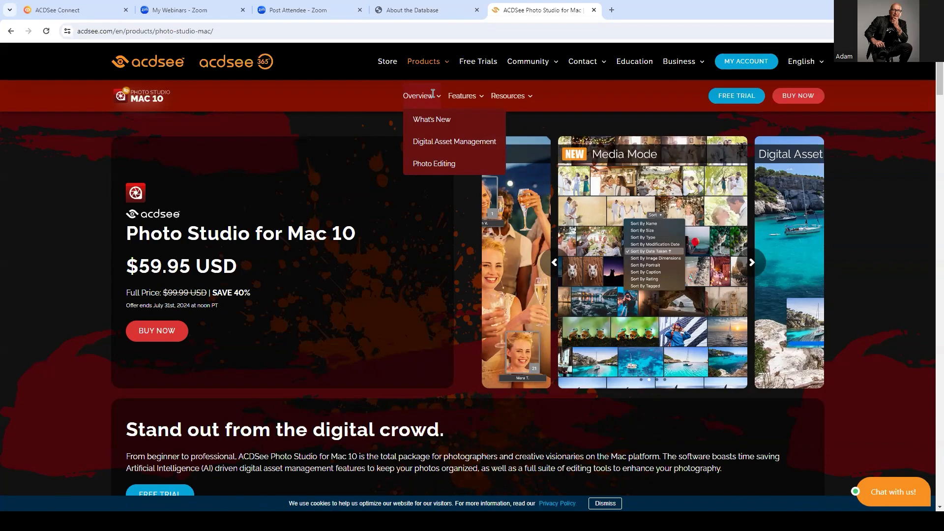
pyautogui.moveTo(465, 95)
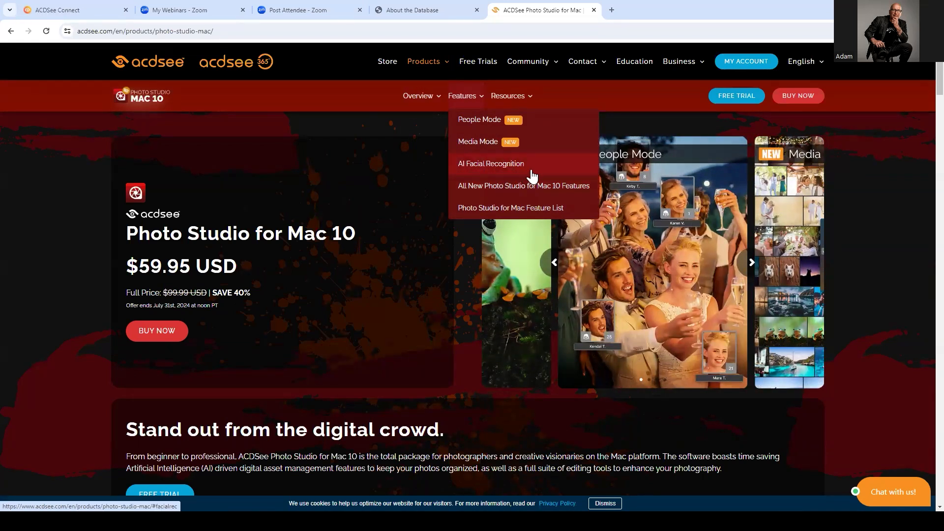
pyautogui.click(593, 10)
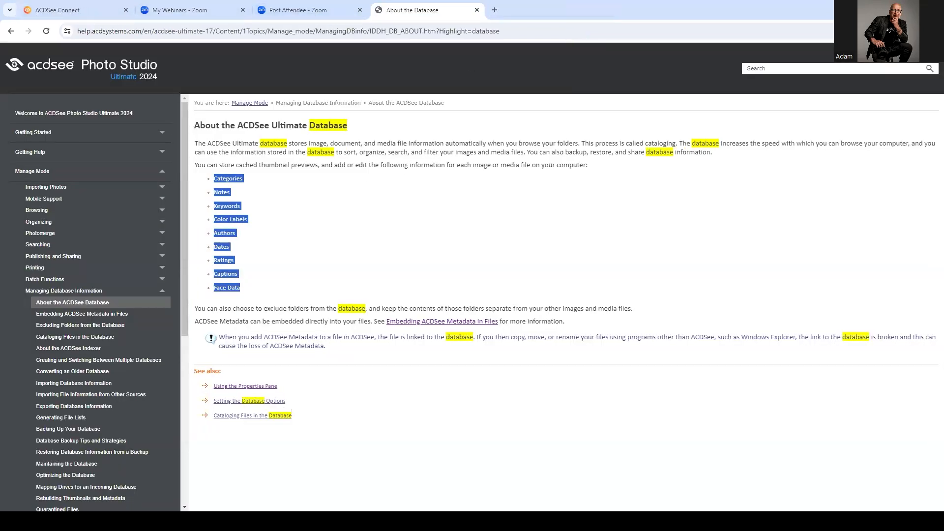
# Switch back to ACDSee Photo Studio Ultimate and turn off the Wildlife filter on the Clothing keyword photos
pyautogui.click(373, 521)
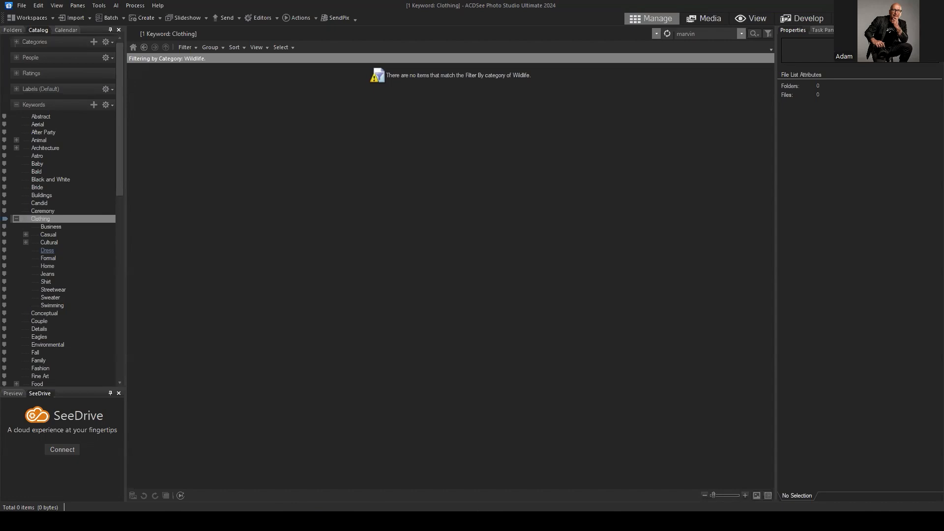
pyautogui.click(184, 47)
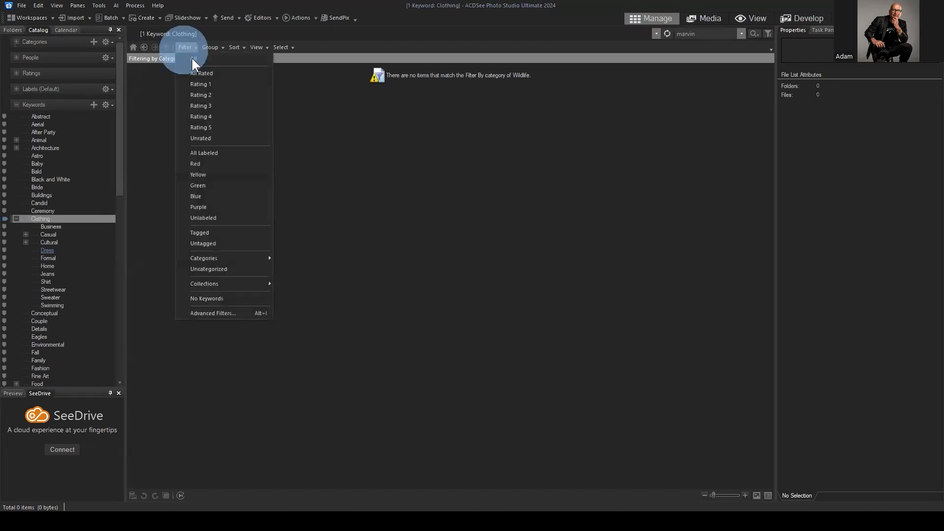
pyautogui.click(194, 60)
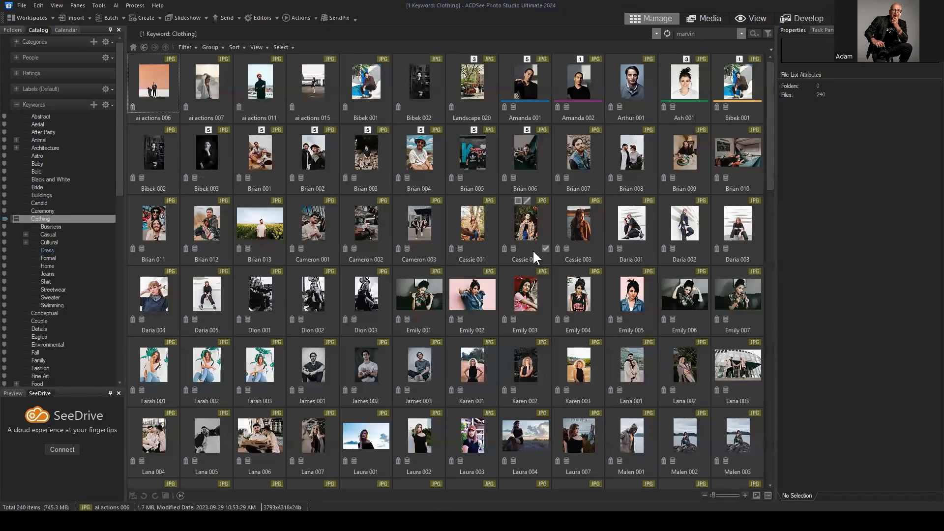
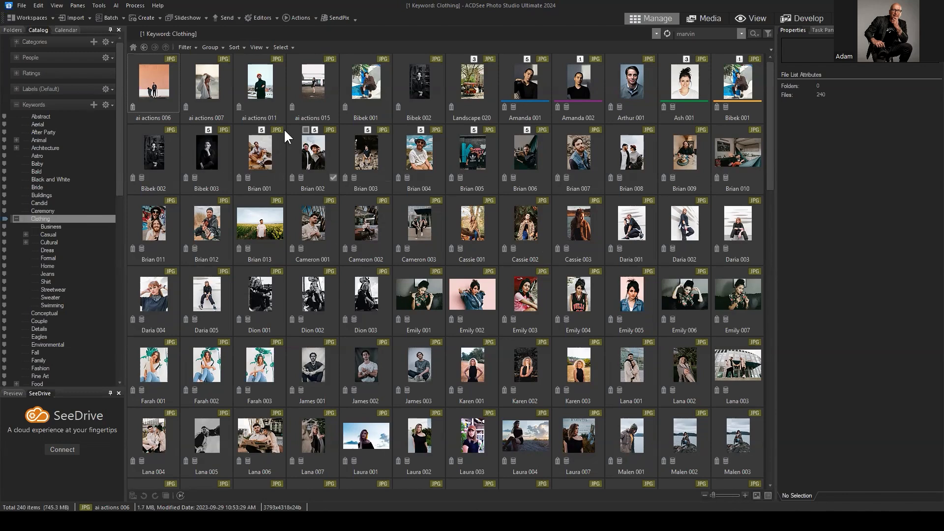
# Review the Catalog Files options with the first row of twelve photos selected, including the ACDSee Metadata import, without starting the cataloging
pyautogui.click(133, 84)
pyautogui.keyDown('shift'); pyautogui.click(747, 86); pyautogui.keyUp('shift')
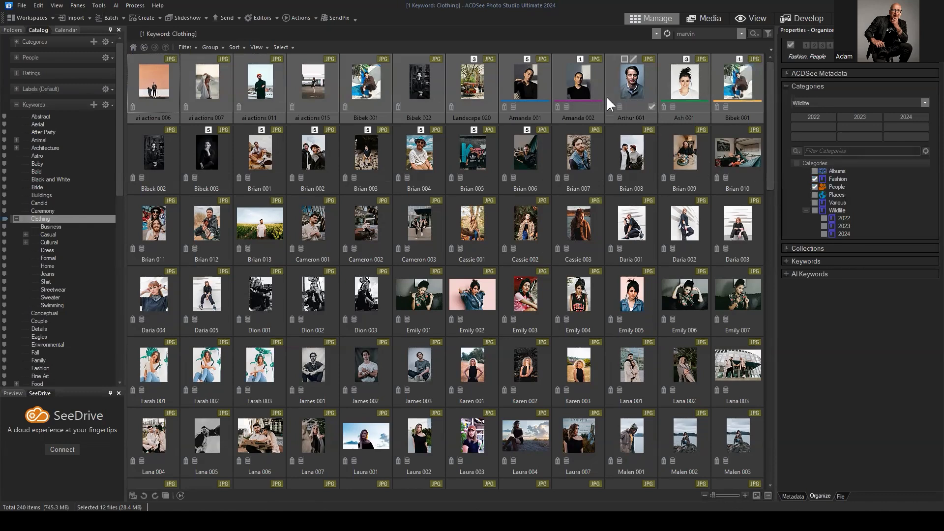
pyautogui.click(100, 6)
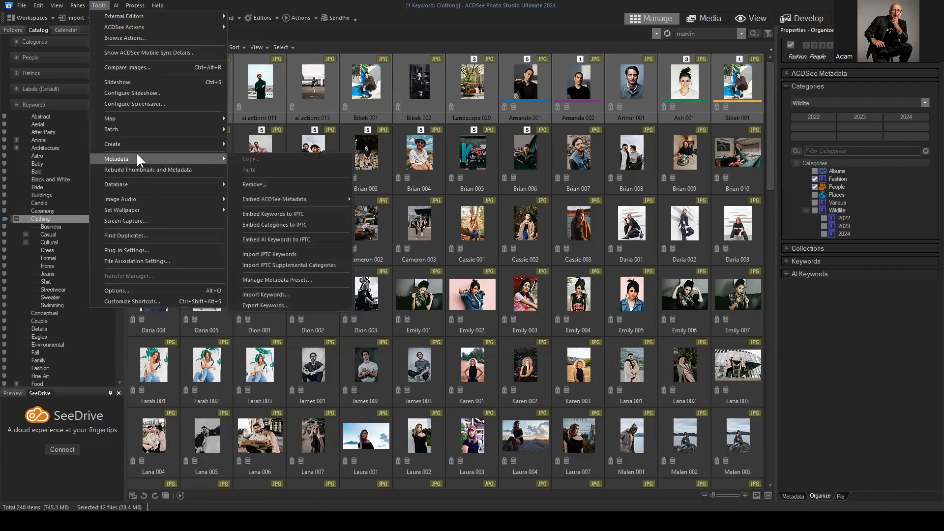
pyautogui.moveTo(135, 184)
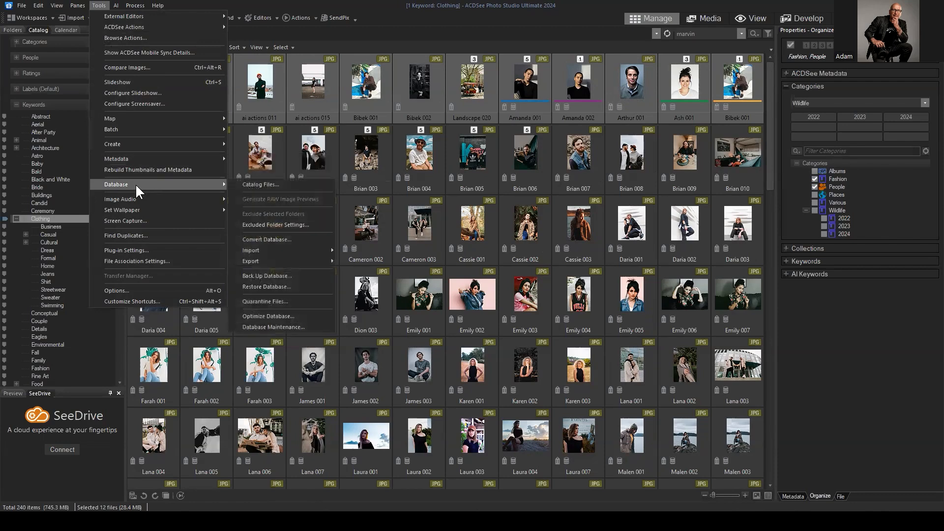
pyautogui.click(269, 184)
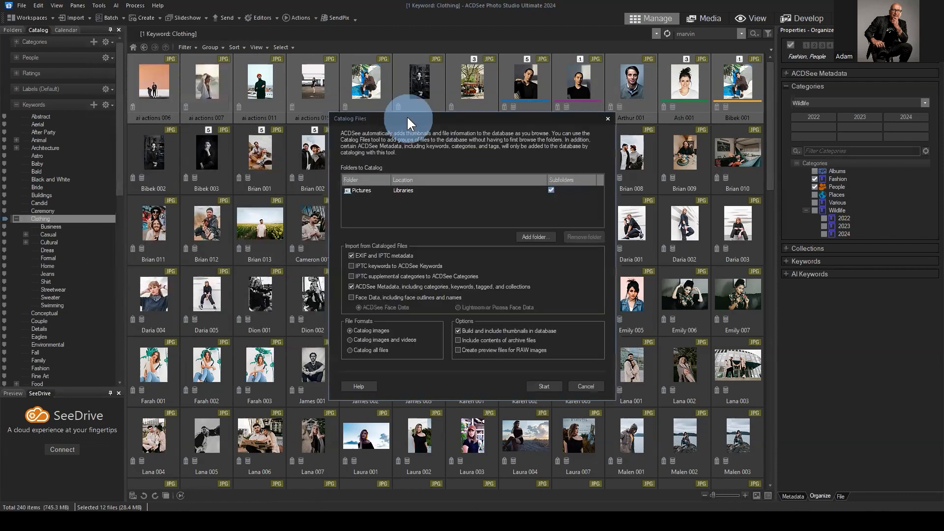
pyautogui.click(337, 248)
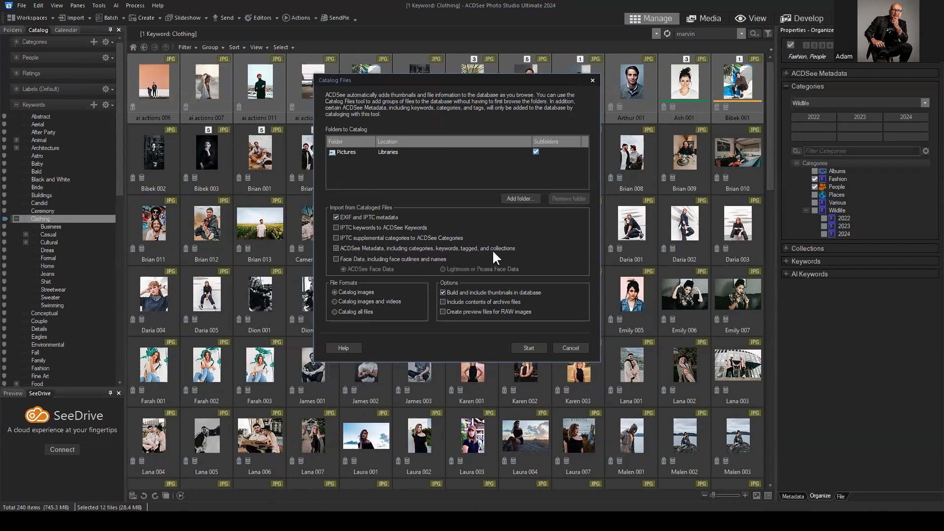
pyautogui.click(570, 348)
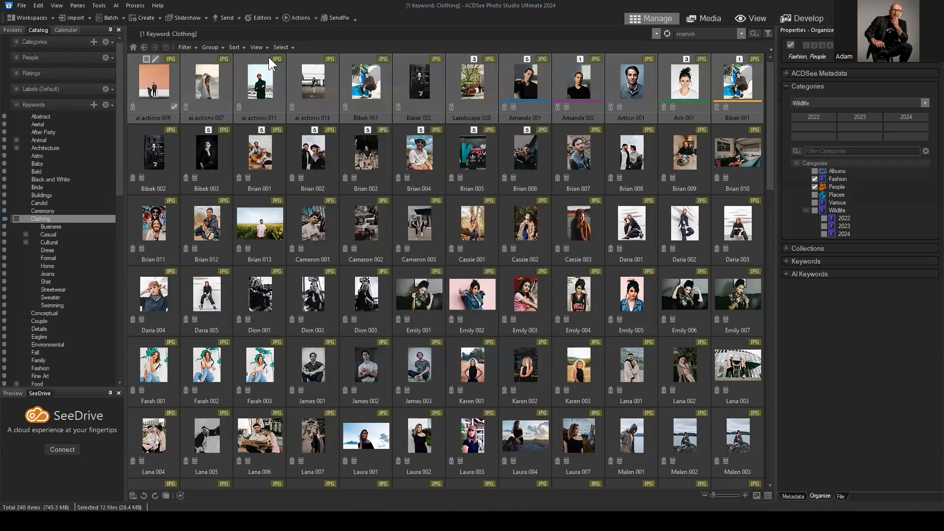
# Select the first seven photos, from ai actions 006 through Landscape 020, and give them the red color label
pyautogui.click(614, 153)
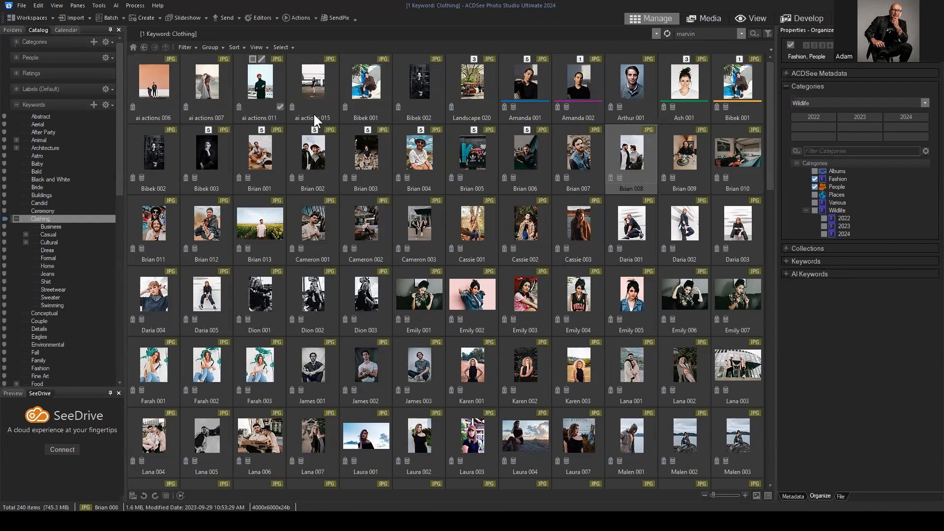
pyautogui.click(526, 86)
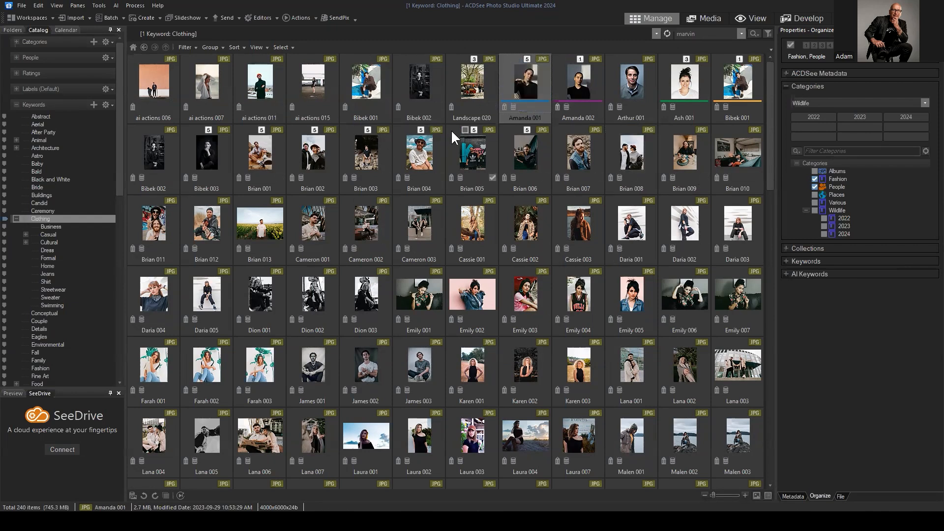
pyautogui.click(472, 88)
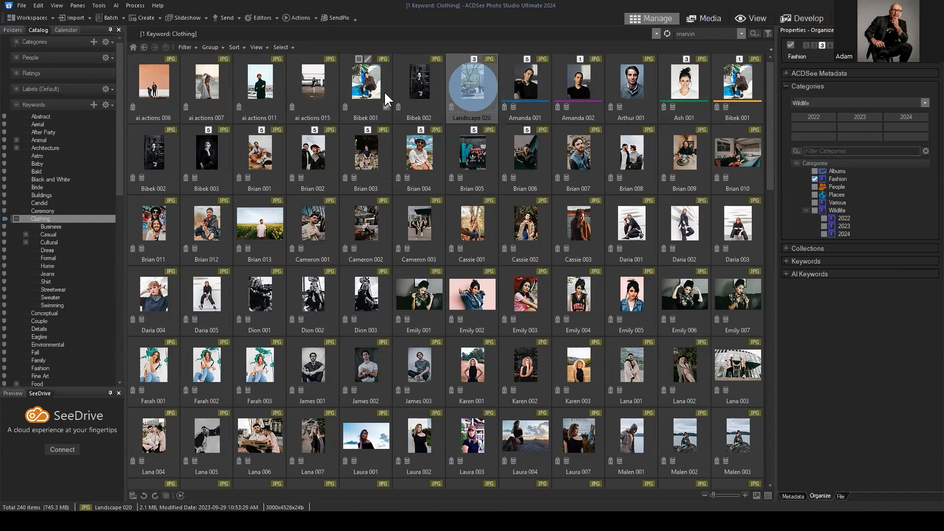
pyautogui.click(427, 80)
pyautogui.click(472, 86)
pyautogui.click(170, 82)
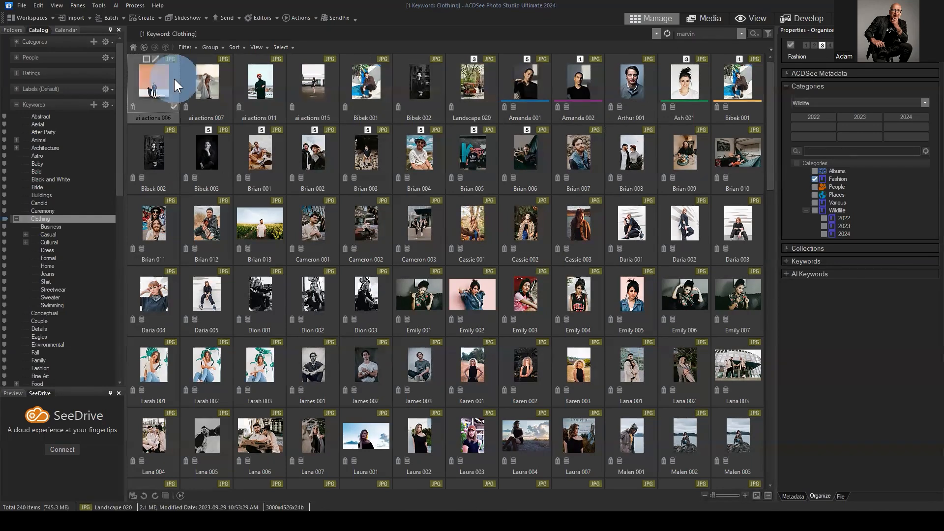
pyautogui.keyDown('shift'); pyautogui.click(471, 86); pyautogui.keyUp('shift')
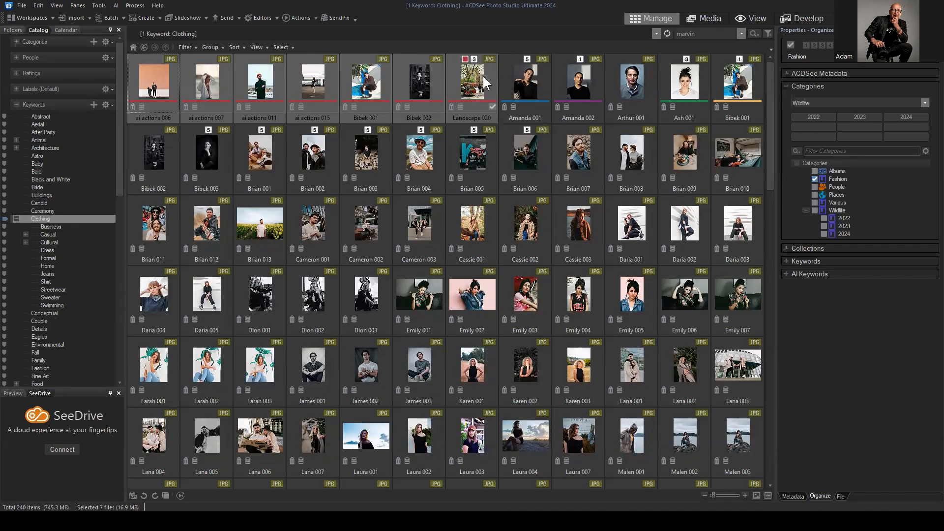
# Embed ACDSee Metadata, with Face Data included, into the seven selected photos and dismiss the summary report
pyautogui.click(98, 7)
pyautogui.click(98, 7)
pyautogui.click(416, 78)
pyautogui.rightClick(417, 78)
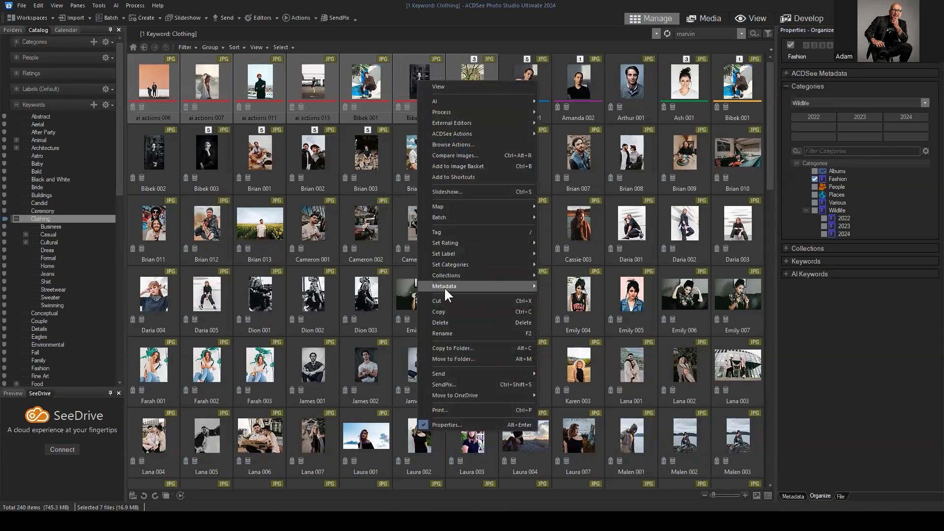
pyautogui.moveTo(444, 286)
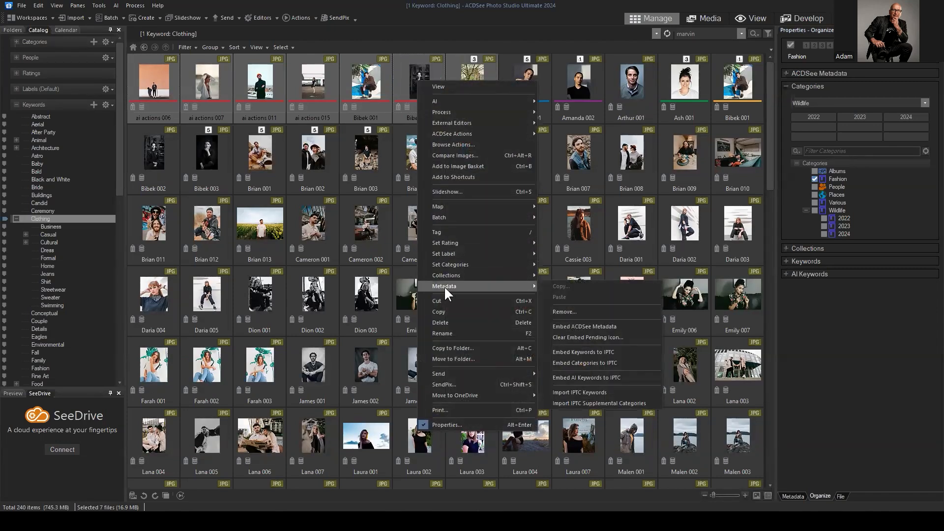
pyautogui.click(593, 325)
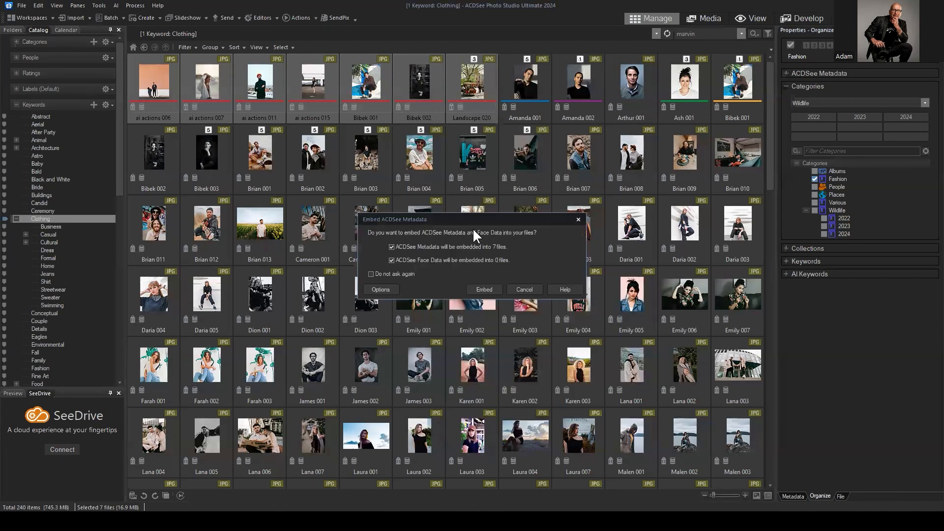
pyautogui.moveTo(467, 213); pyautogui.dragTo(216, 122)
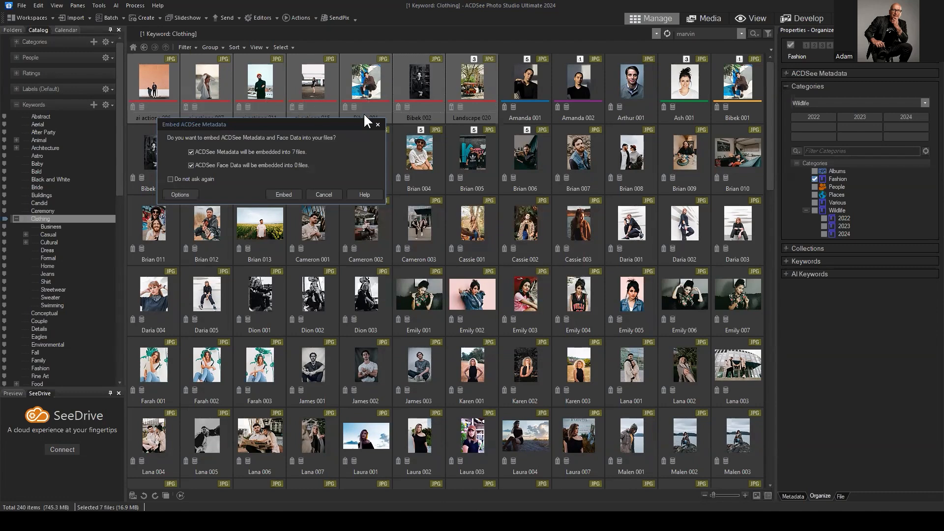
pyautogui.click(284, 195)
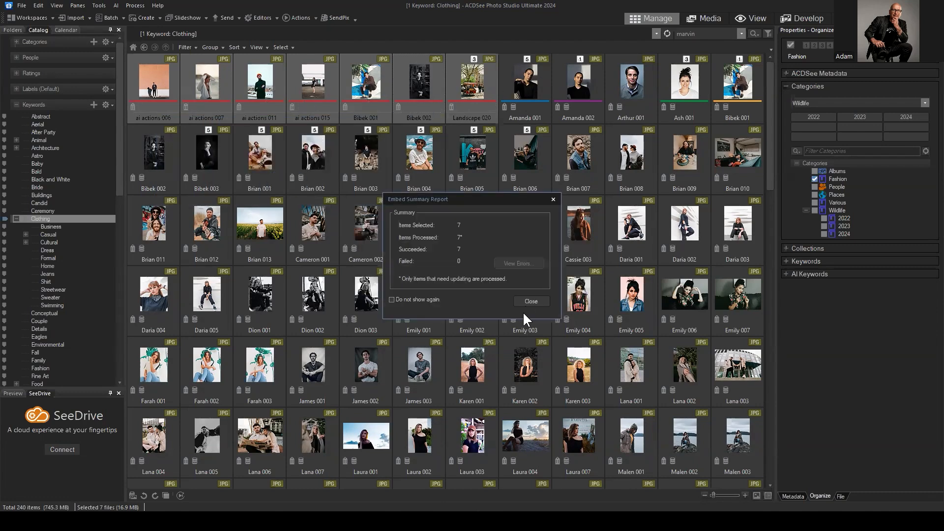
pyautogui.click(524, 302)
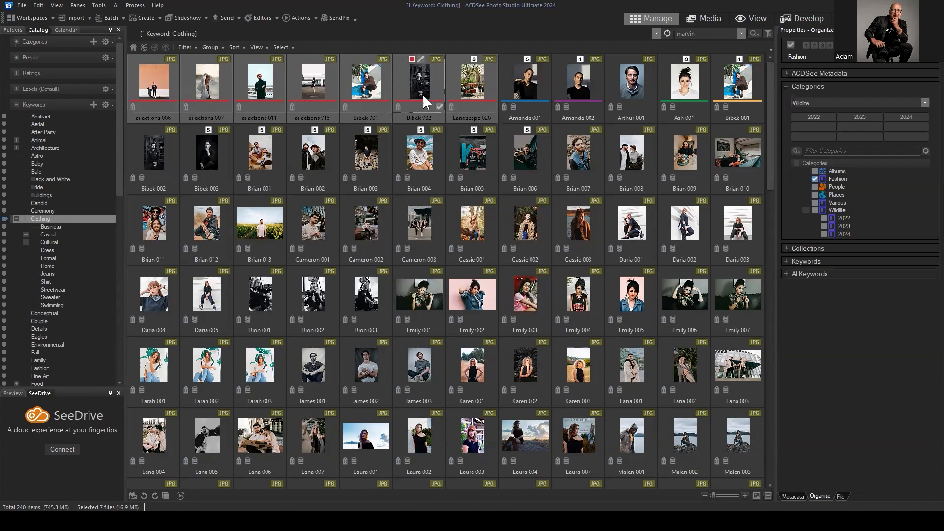
# Review the Catalog Files options for the Pictures library, then close them without starting the cataloging
pyautogui.click(97, 7)
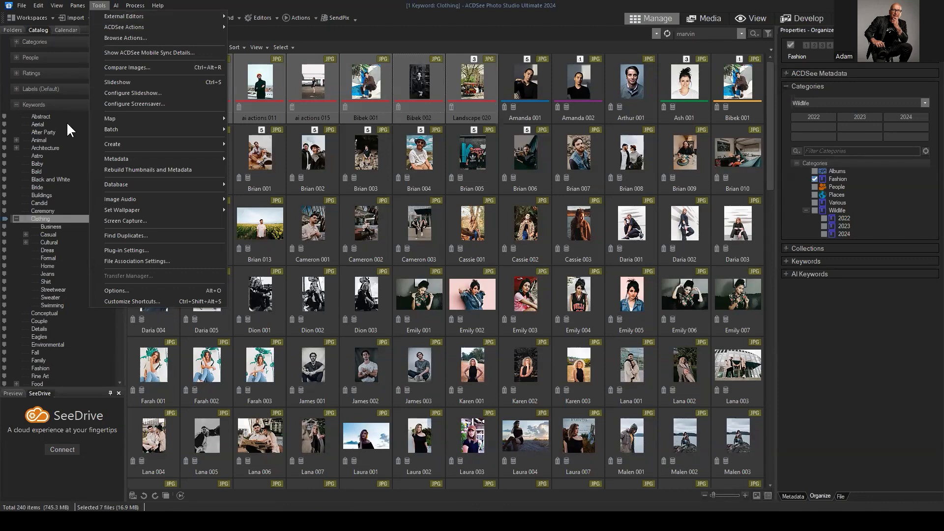
pyautogui.click(134, 186)
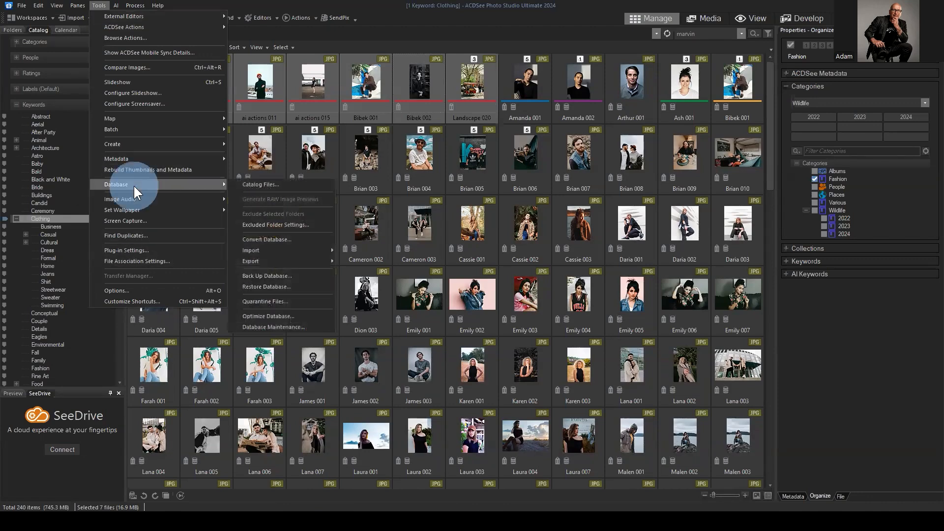
pyautogui.click(269, 183)
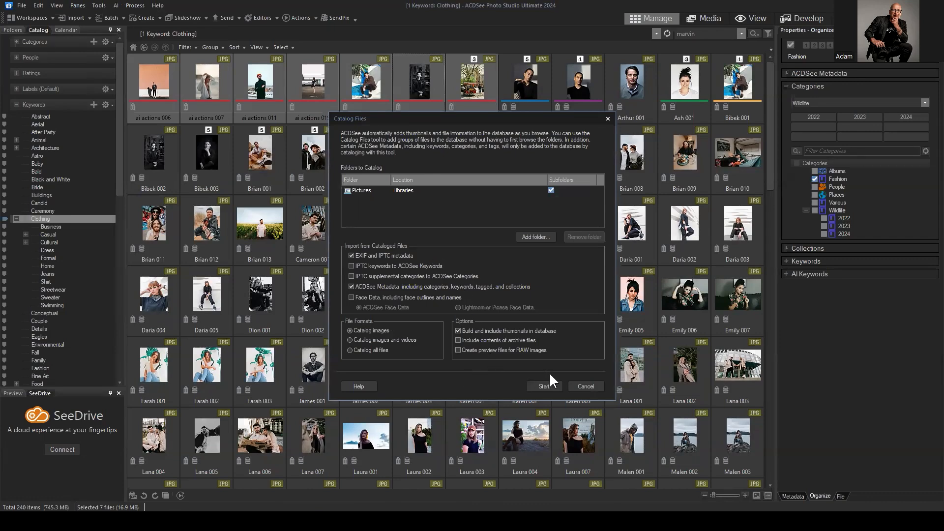
pyautogui.click(579, 385)
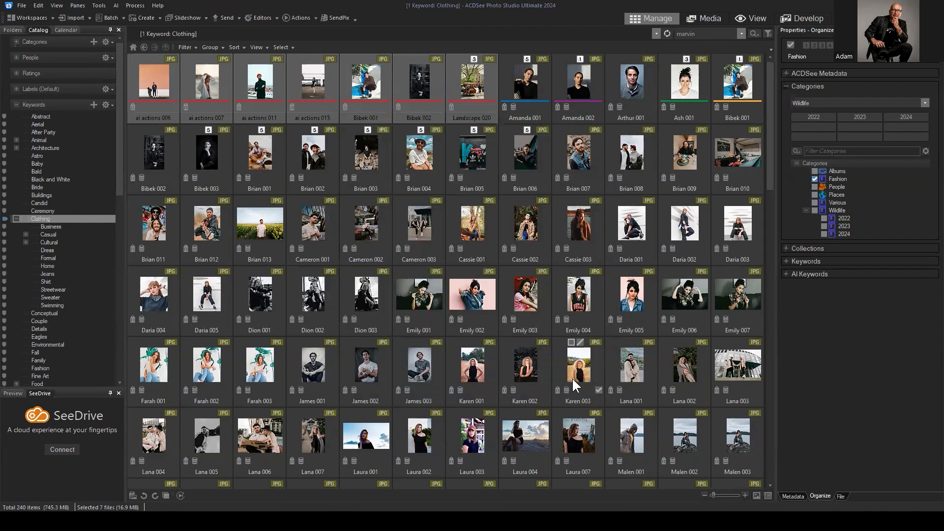
# Examine the IPTC and EXIF metadata fields of the seven selected photos, including the IPTC Keywords field
pyautogui.click(786, 87)
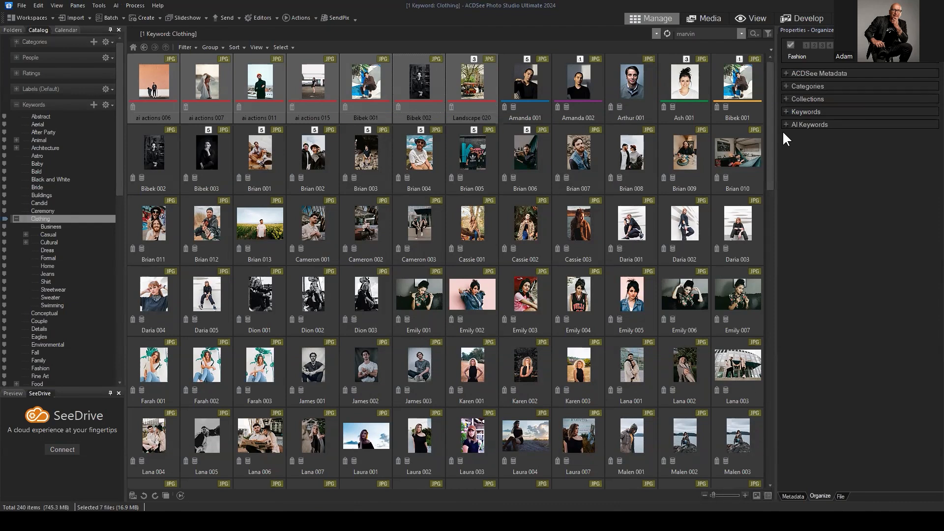
pyautogui.click(797, 495)
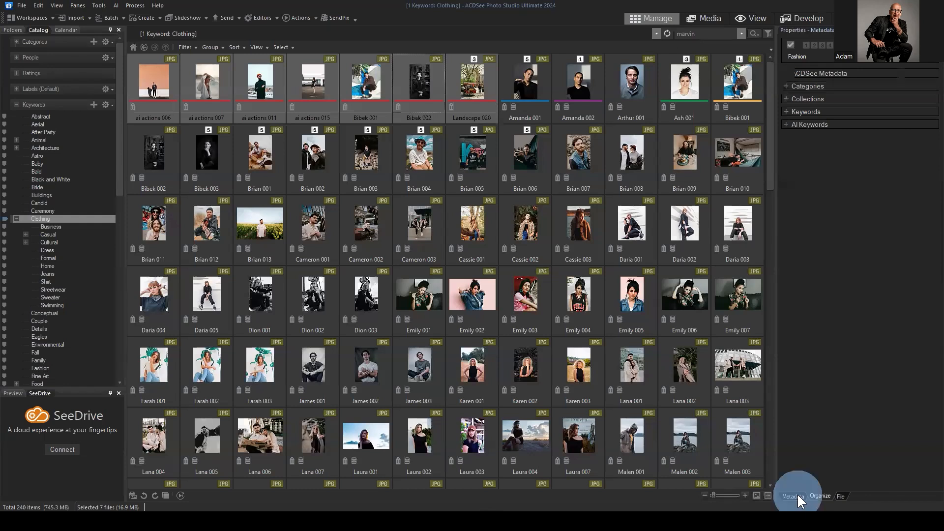
pyautogui.click(786, 102)
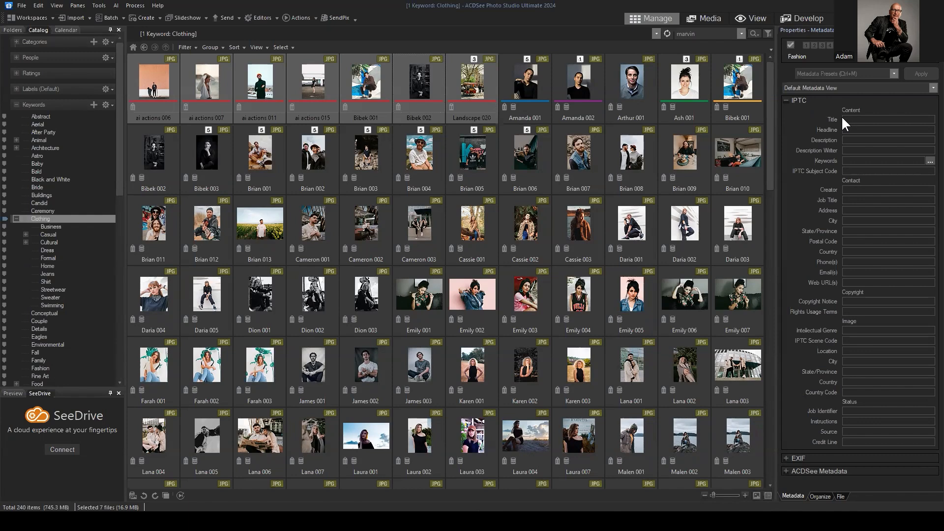
pyautogui.click(878, 119)
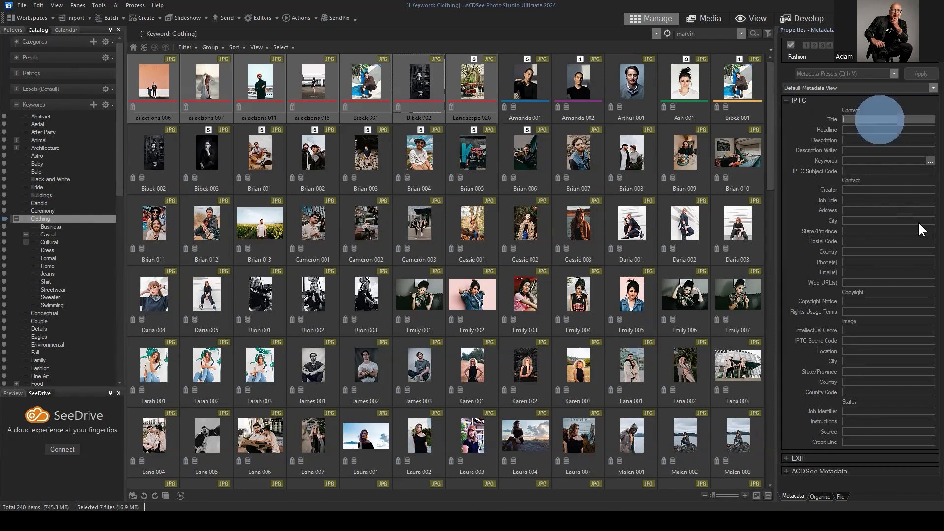
pyautogui.click(787, 458)
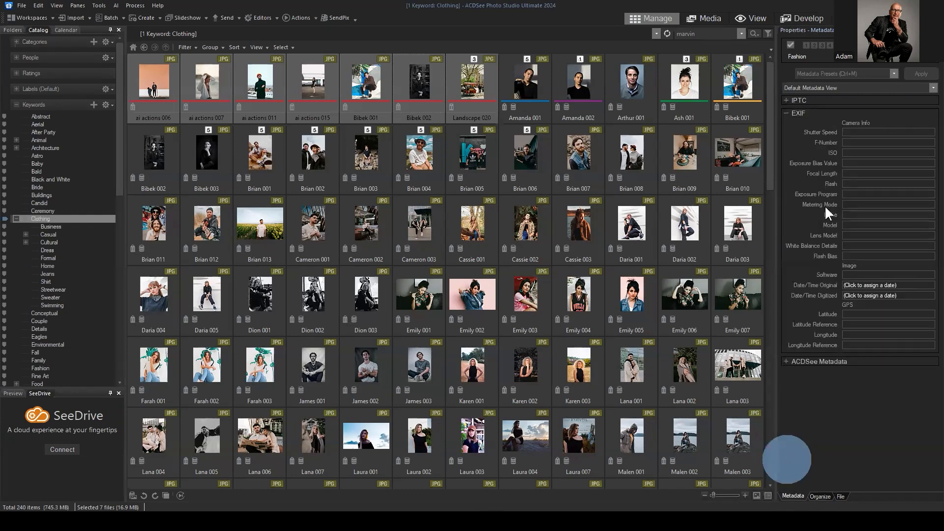
pyautogui.click(854, 133)
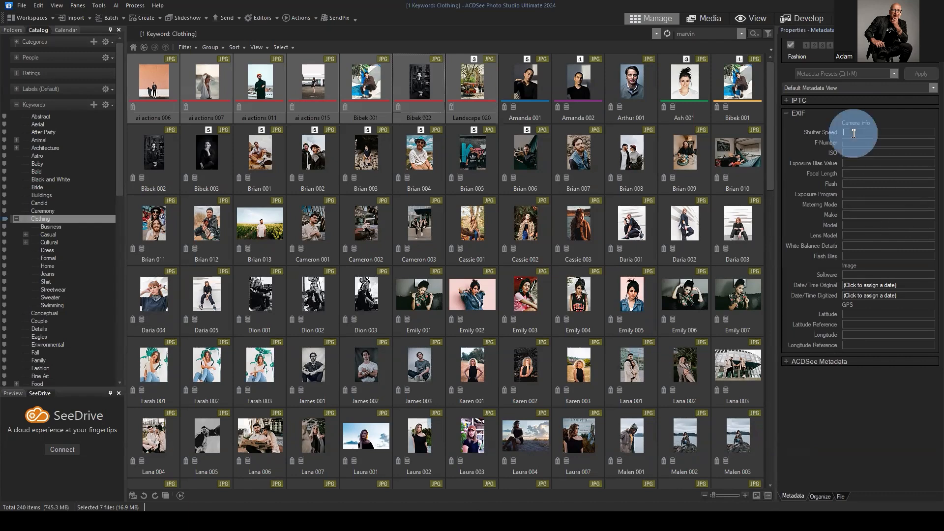
pyautogui.click(784, 114)
pyautogui.click(786, 101)
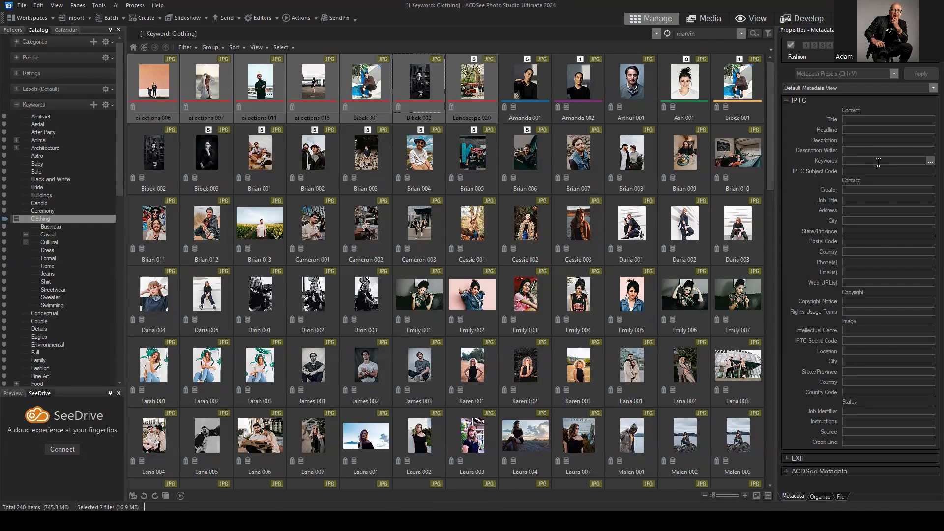
pyautogui.click(853, 160)
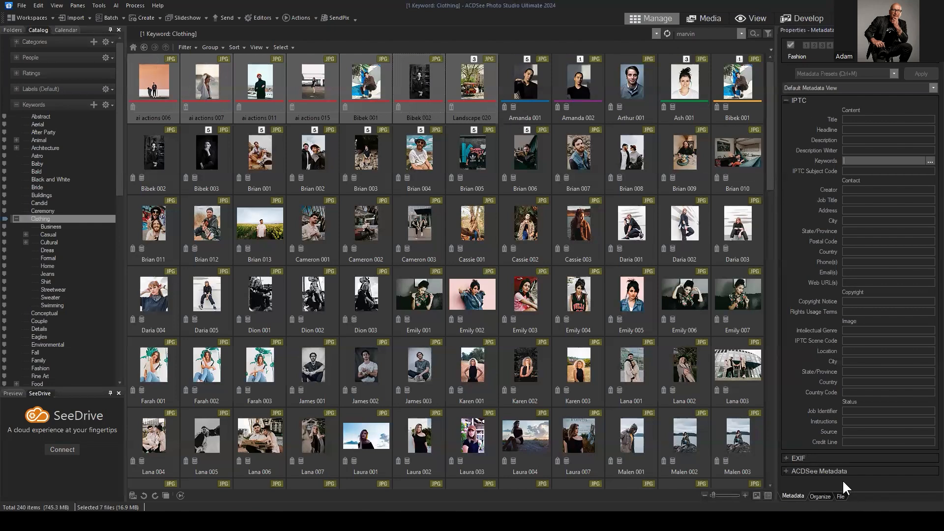
# Assign the People category to the first seven photos, from ai actions 006 through Landscape 020
pyautogui.click(820, 496)
pyautogui.click(791, 87)
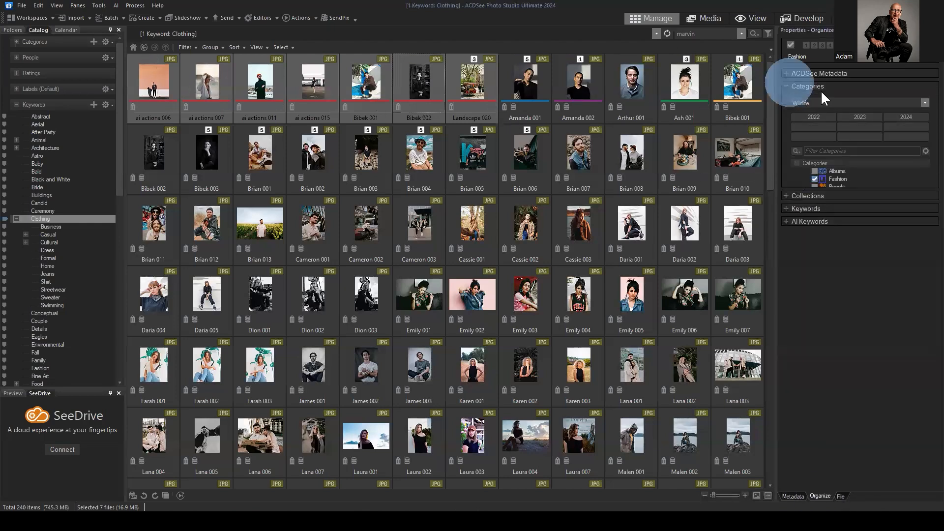
pyautogui.click(150, 81)
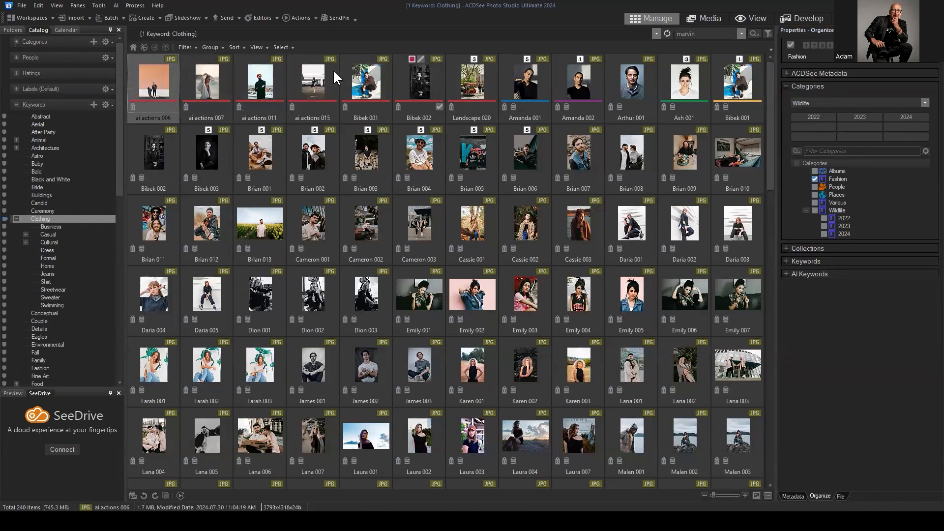
pyautogui.click(157, 79)
pyautogui.keyDown('shift'); pyautogui.click(485, 73); pyautogui.keyUp('shift')
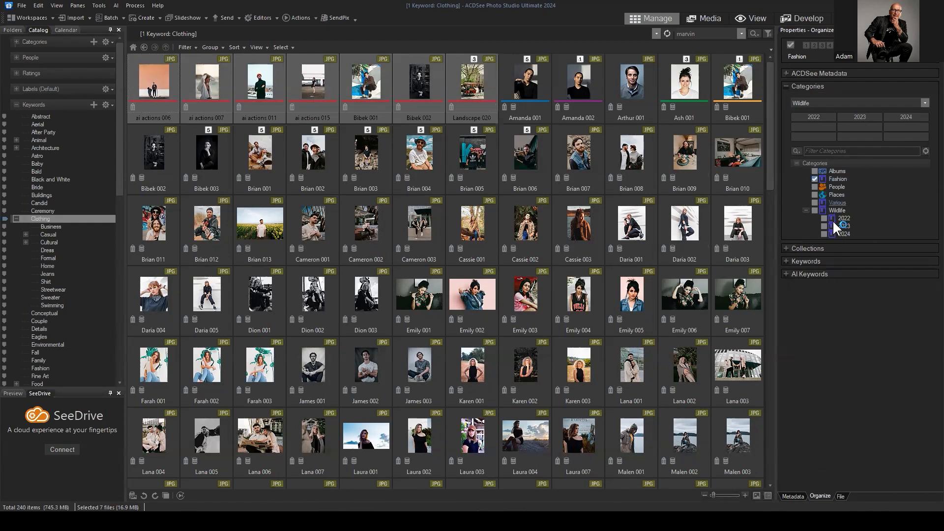
pyautogui.click(814, 187)
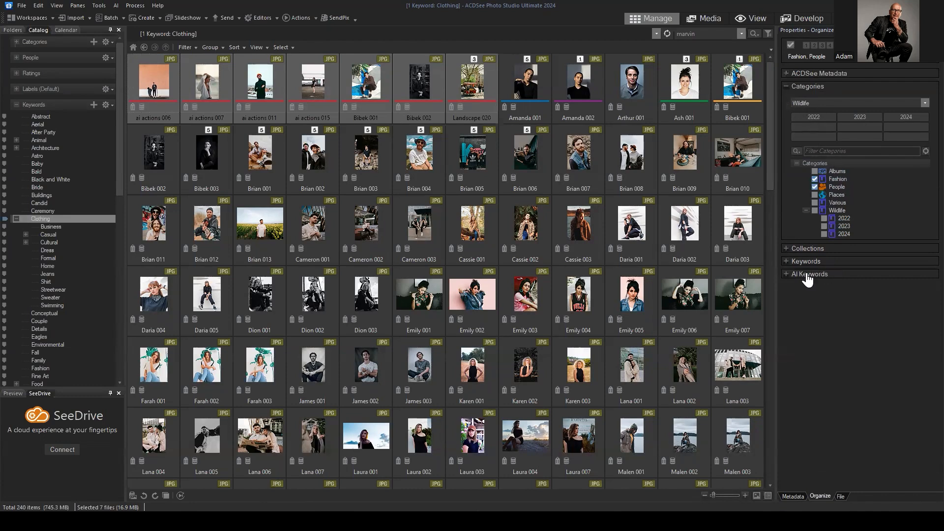
# Embed the categories to IPTC for the first seven photos, ai actions 006 through Landscape 020
pyautogui.click(793, 495)
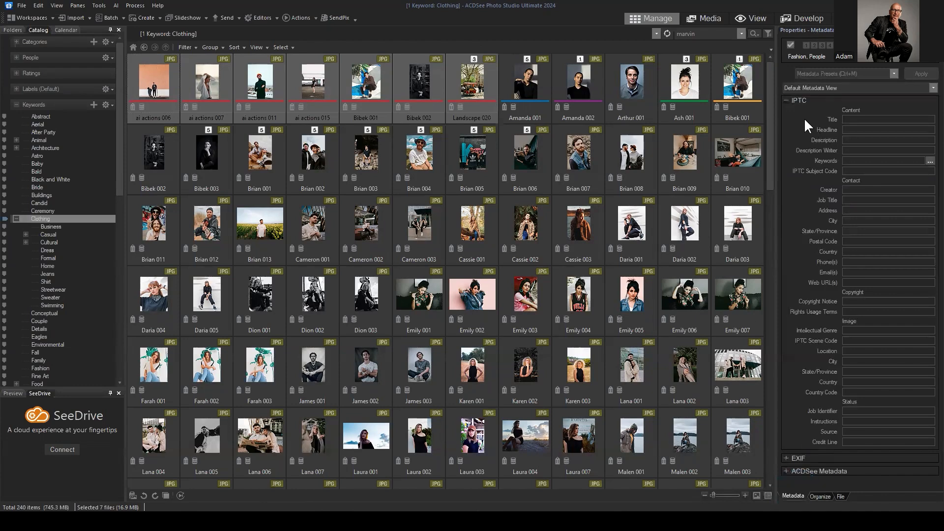
pyautogui.click(787, 101)
pyautogui.click(154, 78)
pyautogui.keyDown('shift'); pyautogui.click(462, 78); pyautogui.keyUp('shift')
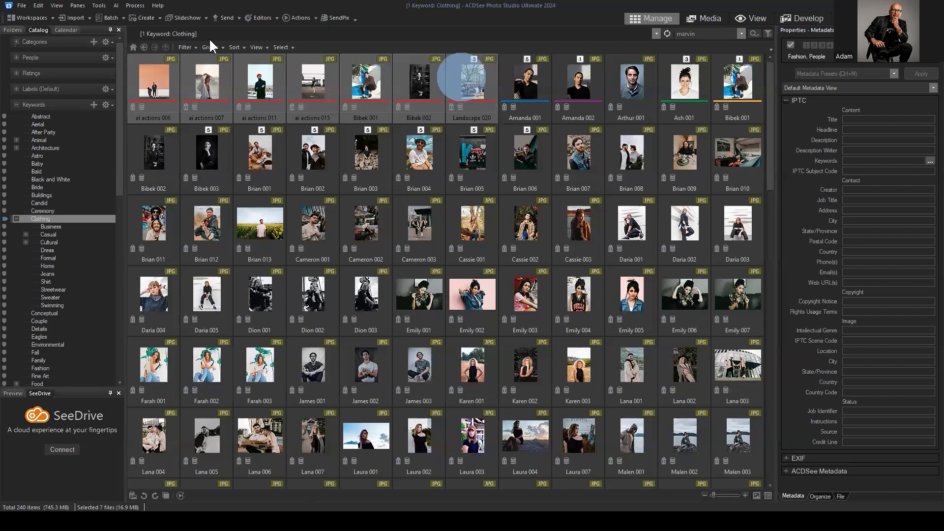
pyautogui.rightClick(367, 88)
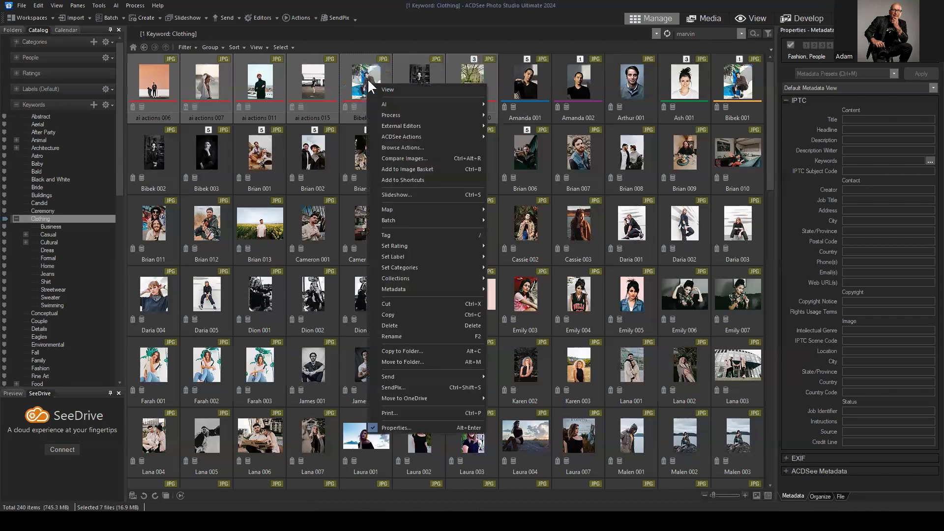
pyautogui.moveTo(468, 292)
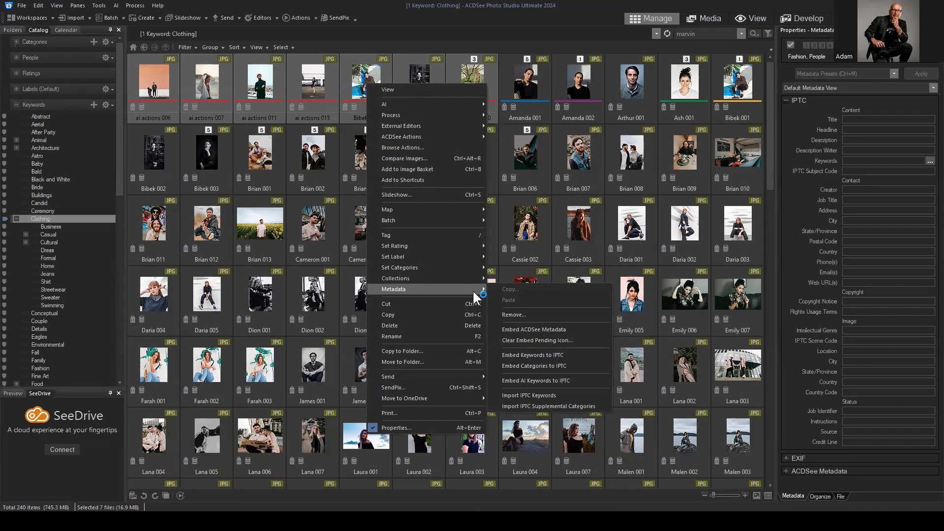
pyautogui.click(413, 289)
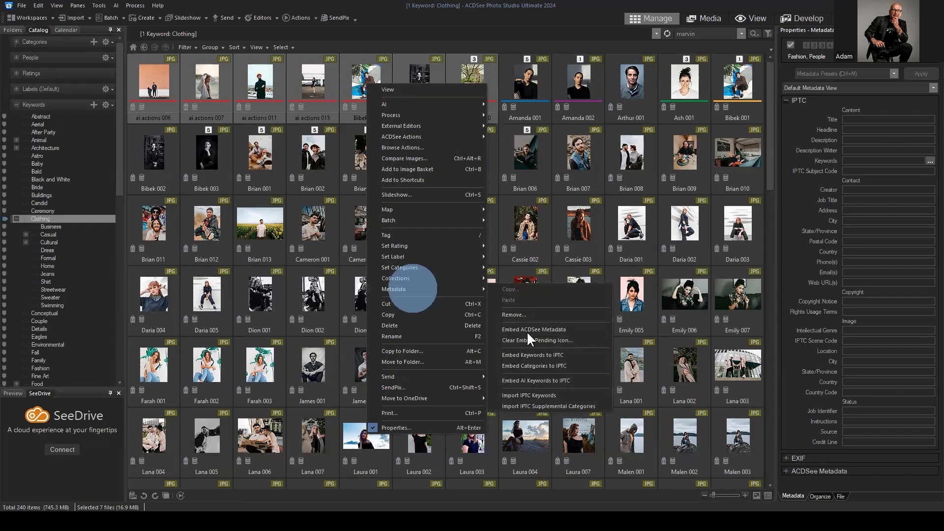
pyautogui.click(432, 289)
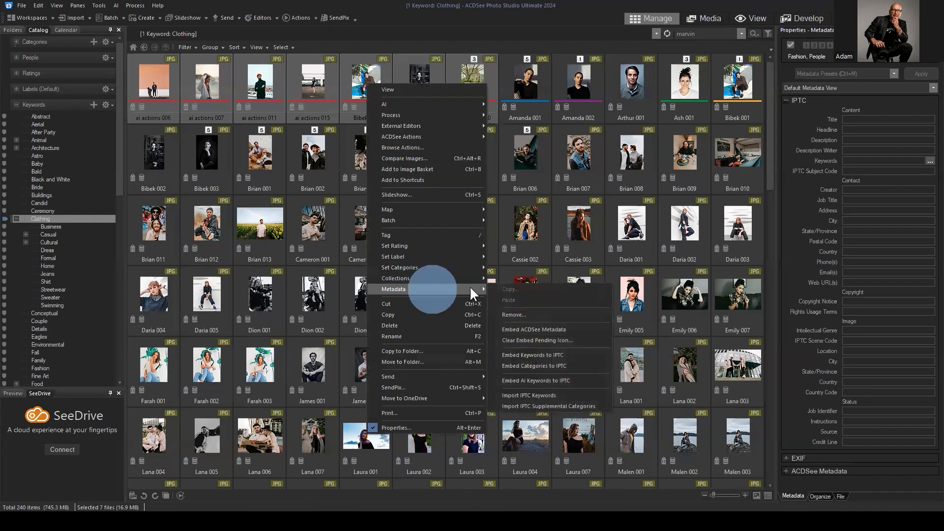
pyautogui.click(527, 364)
# Inspect the sixth photo's IPTC, EXIF and ACDSee Metadata sections and its assigned categories
pyautogui.click(467, 73)
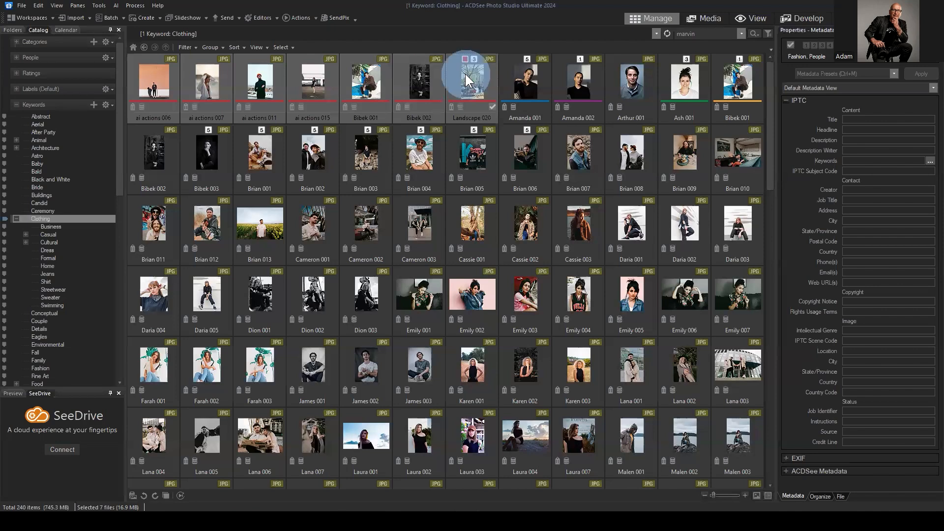
pyautogui.click(396, 80)
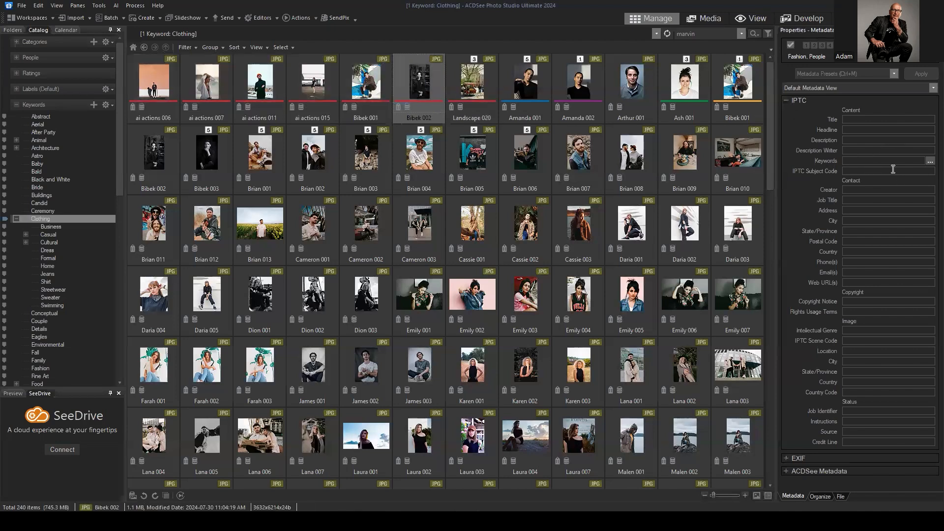
pyautogui.click(786, 100)
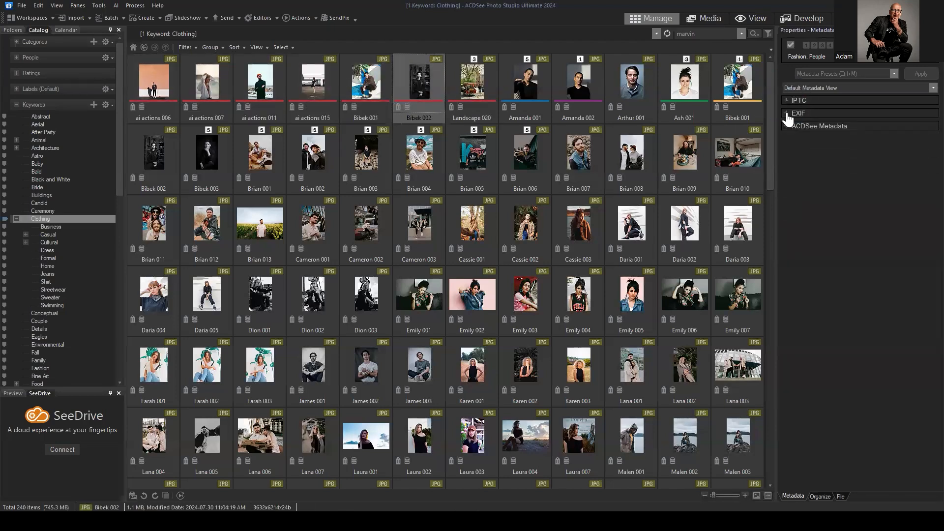
pyautogui.click(787, 113)
pyautogui.click(788, 115)
pyautogui.click(786, 126)
pyautogui.click(819, 496)
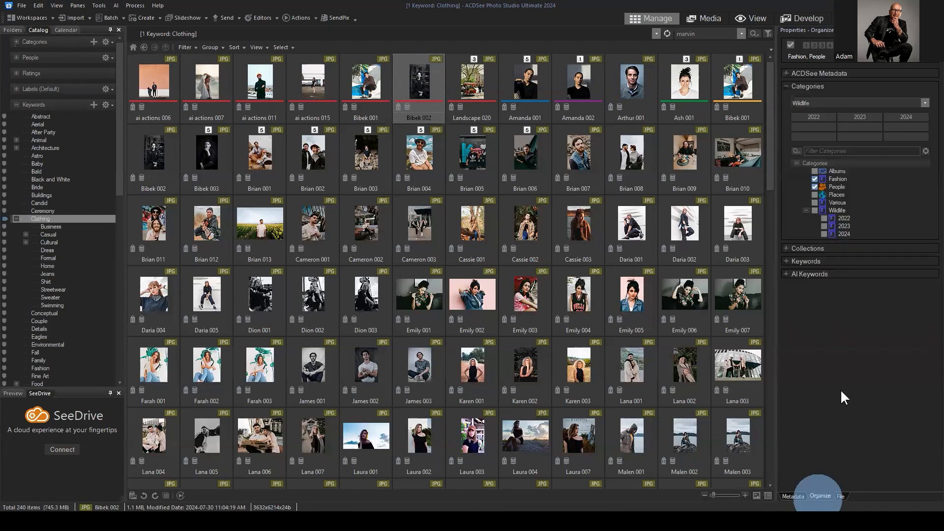
pyautogui.click(787, 87)
pyautogui.click(787, 74)
pyautogui.click(787, 74)
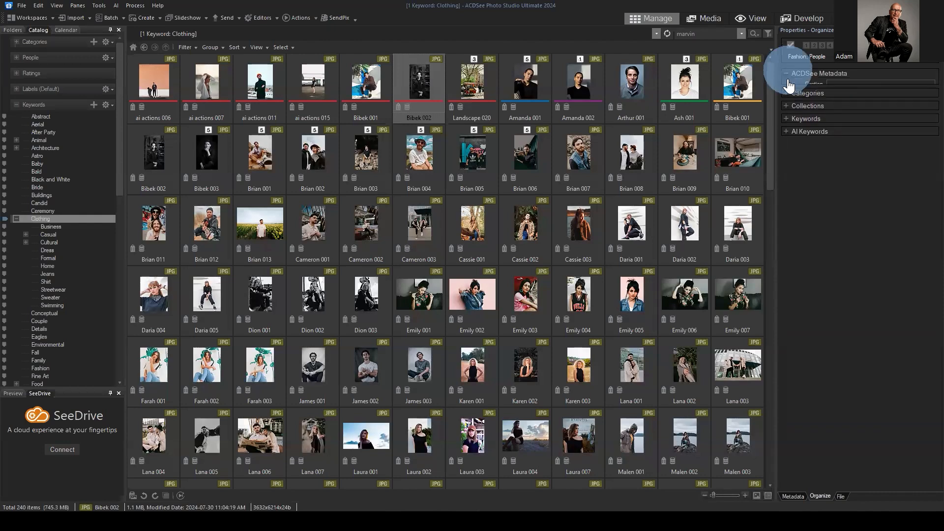
# Reselect the first seven photos and check their assigned values in the IPTC Keywords Picker without assigning any
pyautogui.click(792, 496)
pyautogui.click(467, 89)
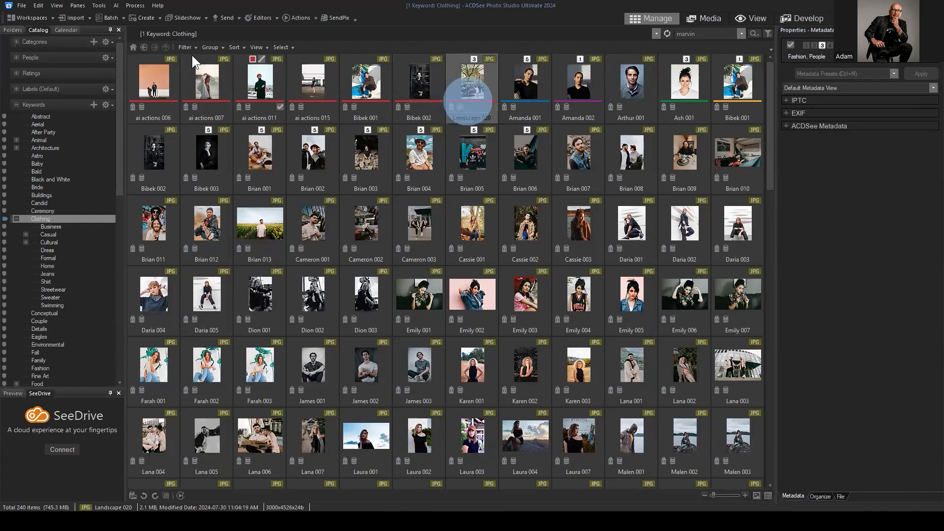
pyautogui.keyDown('shift'); pyautogui.click(153, 87); pyautogui.keyUp('shift')
pyautogui.click(786, 100)
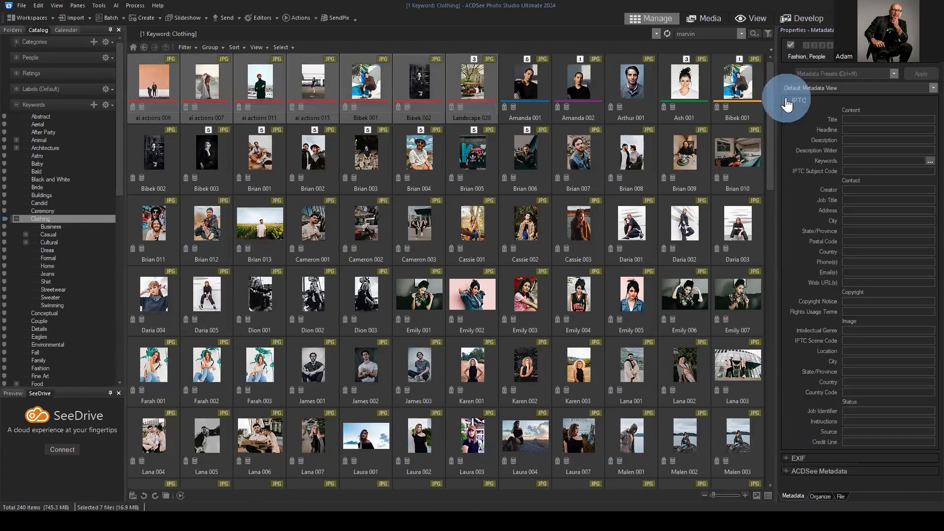
pyautogui.click(931, 163)
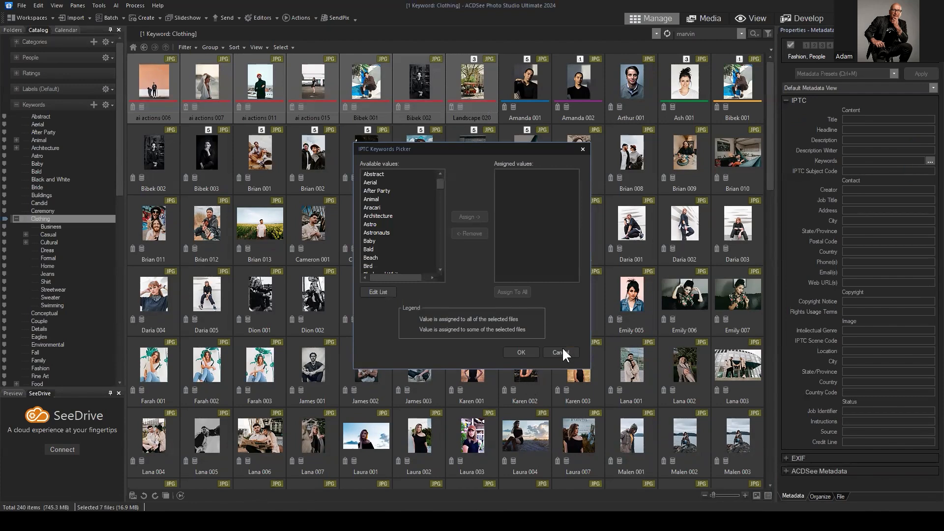
pyautogui.click(571, 356)
# Embed the categories to IPTC once more for the seven selected photos
pyautogui.rightClick(377, 71)
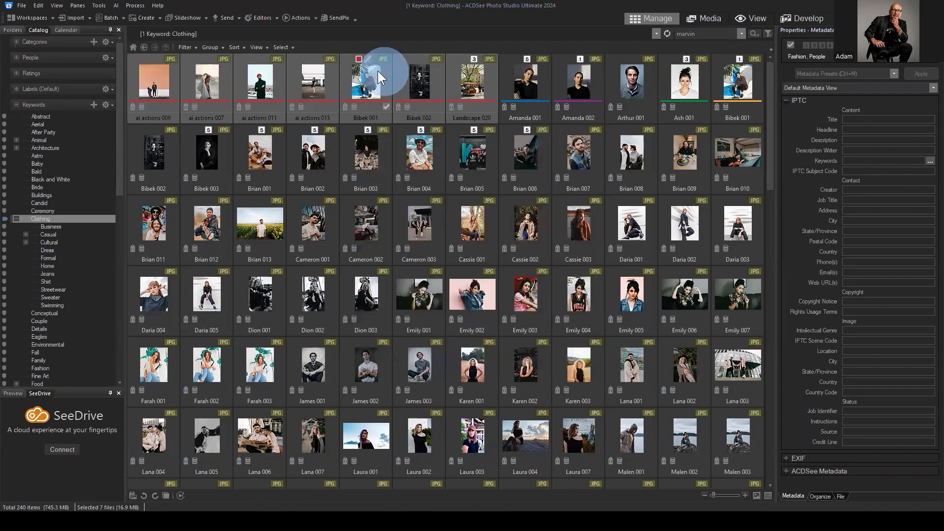
pyautogui.click(416, 276)
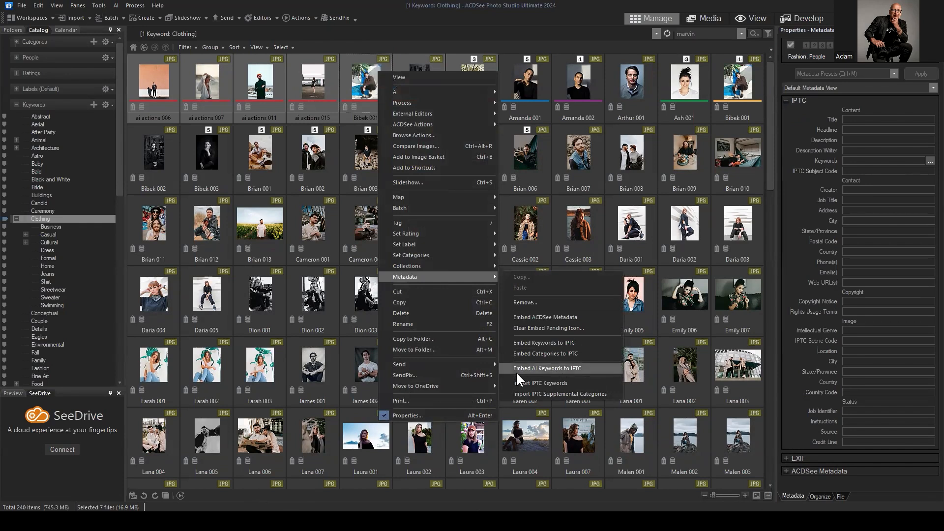
pyautogui.click(561, 352)
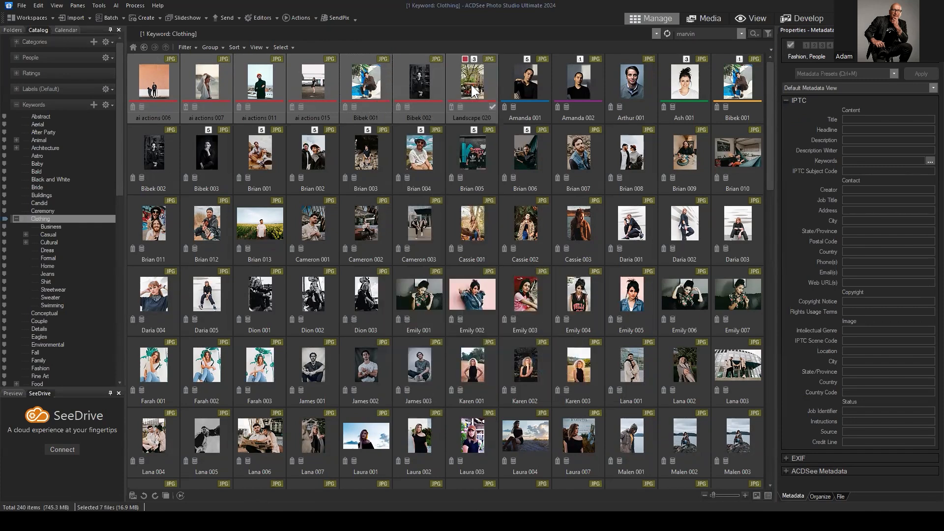
# Check the IPTC, EXIF and ACDSee Metadata sections for the seven selected photos
pyautogui.click(858, 158)
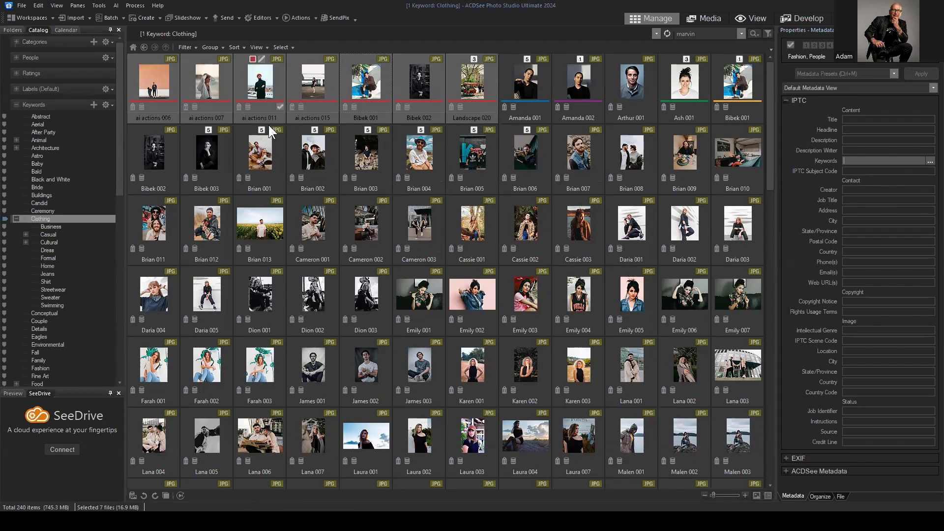
pyautogui.rightClick(402, 85)
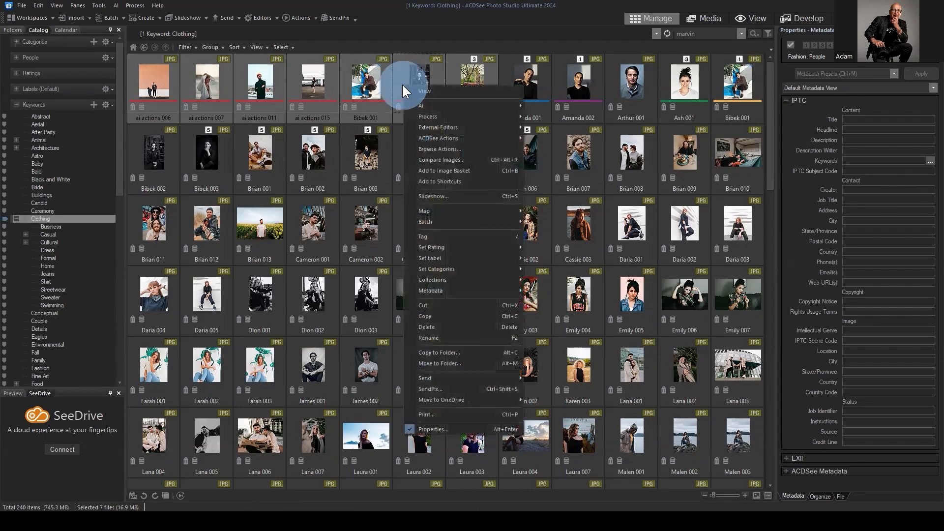
pyautogui.press('Escape')
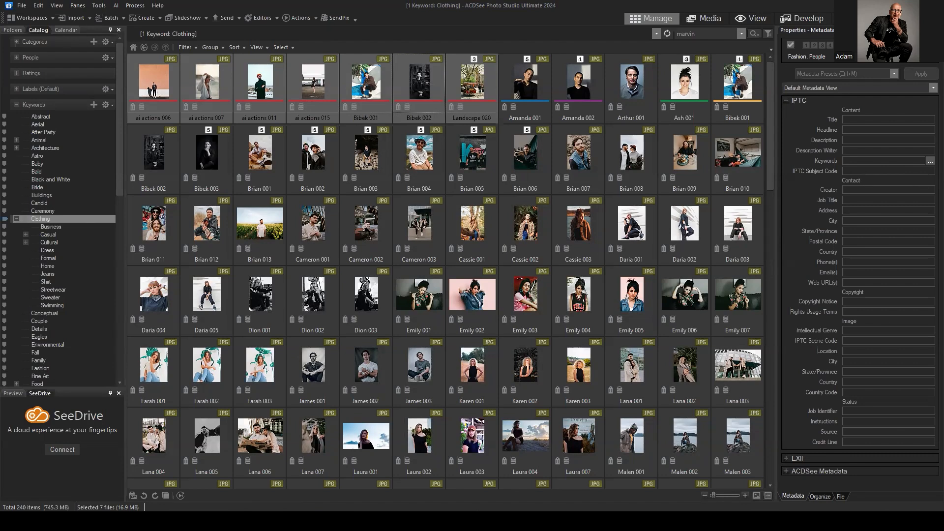
pyautogui.click(785, 101)
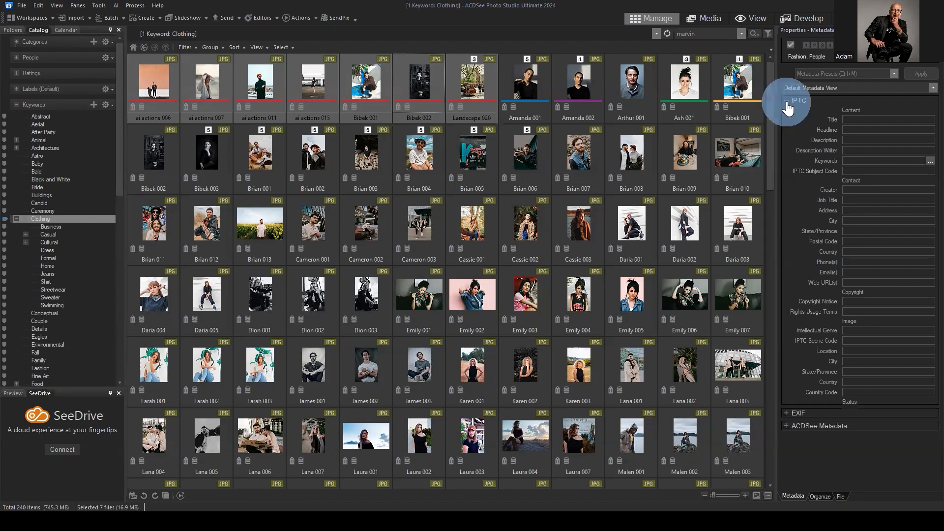
pyautogui.click(785, 114)
pyautogui.click(785, 115)
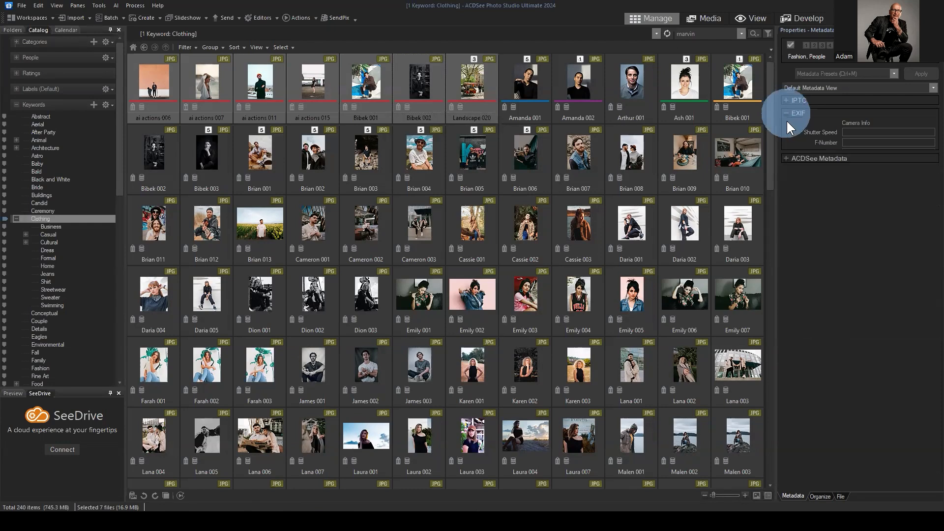
pyautogui.click(786, 126)
pyautogui.click(787, 127)
# Examine the categories assigned to the seven selected photos and the contents of the Wildlife quick categories set
pyautogui.click(820, 496)
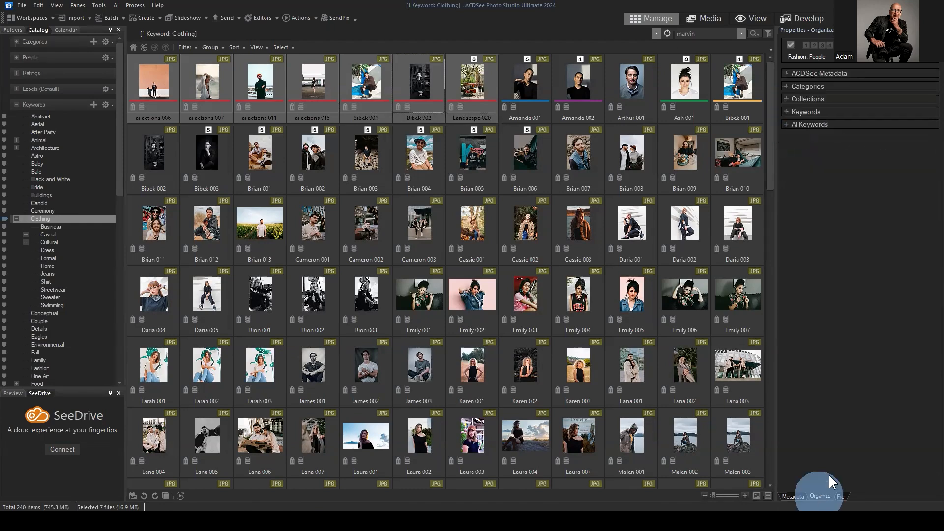
pyautogui.click(788, 86)
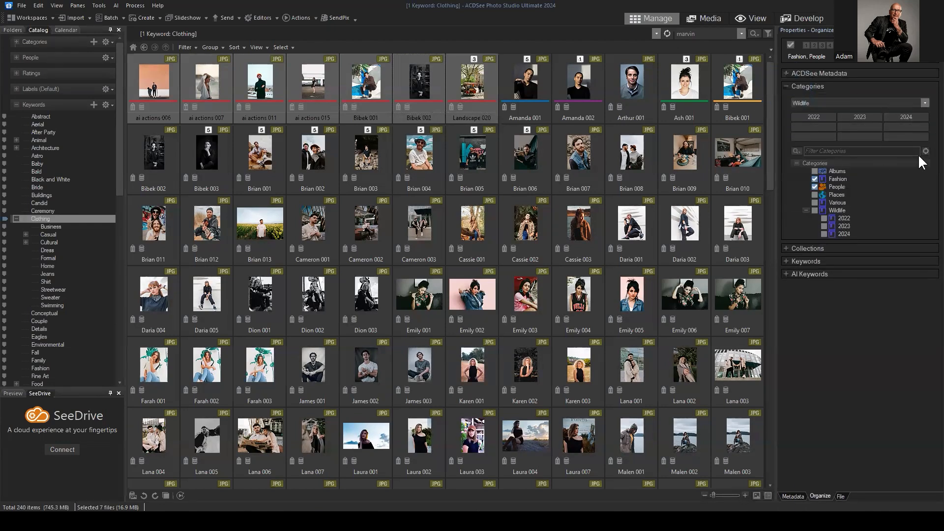
pyautogui.click(876, 149)
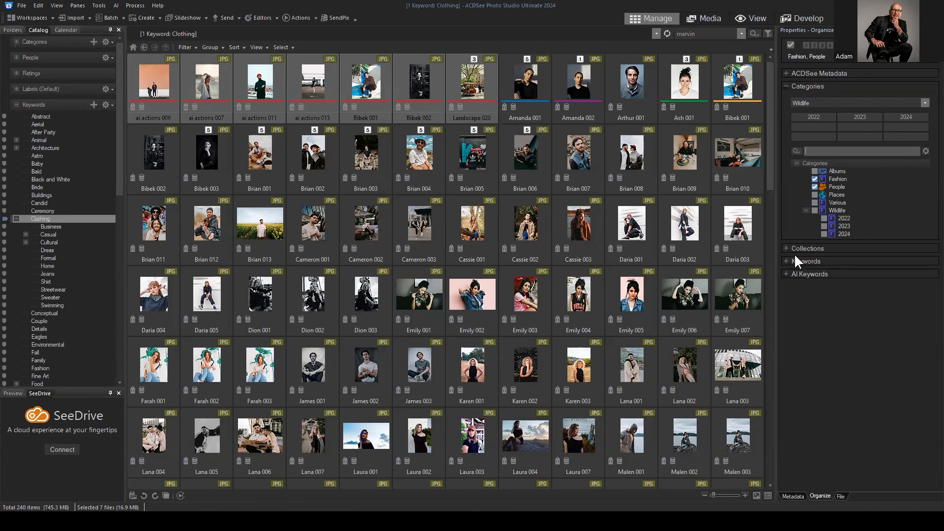
pyautogui.click(925, 103)
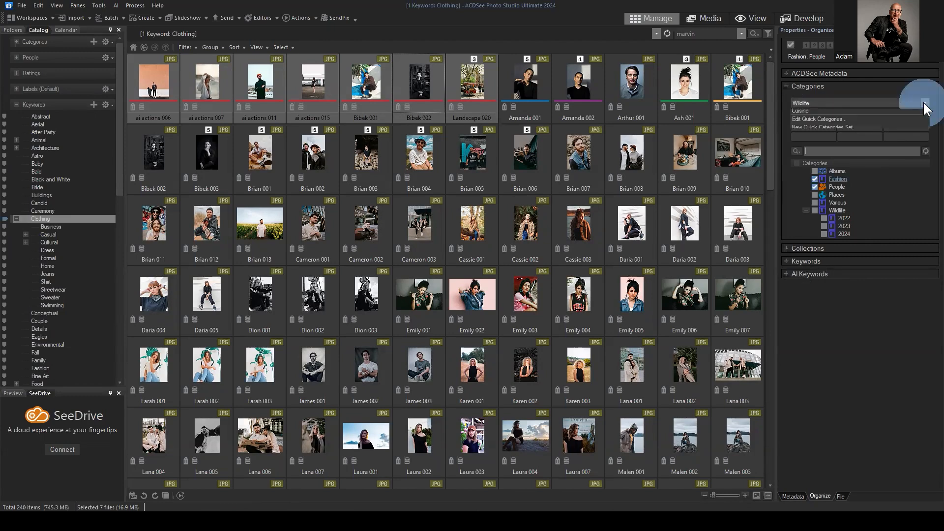
pyautogui.click(831, 130)
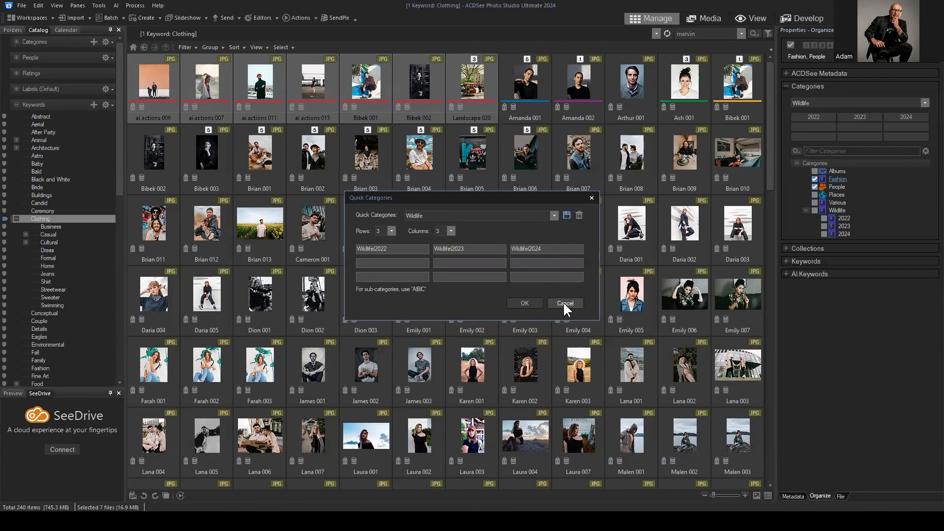
pyautogui.click(565, 302)
# Review the keywords assigned to the seven selected photos in the full keyword tree
pyautogui.click(803, 261)
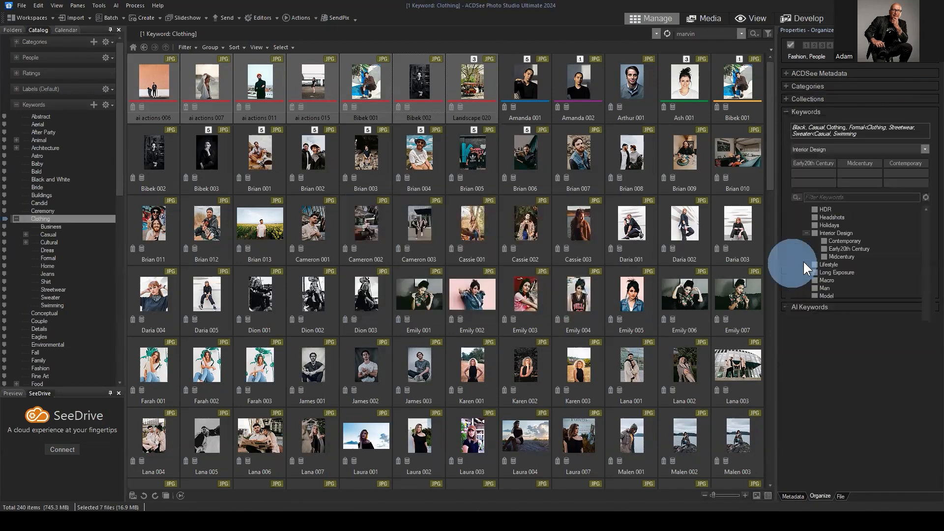
pyautogui.scroll(-3, 902, 232)
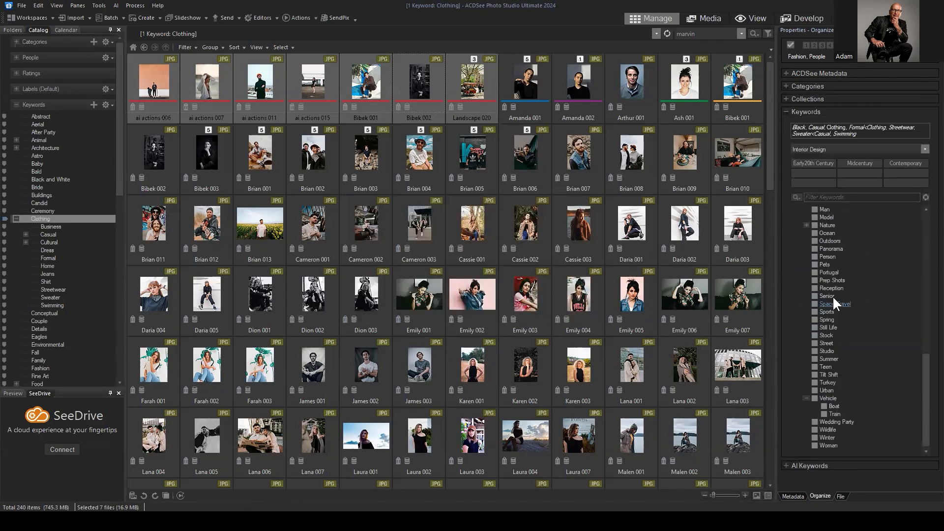
pyautogui.scroll(10, 851, 240)
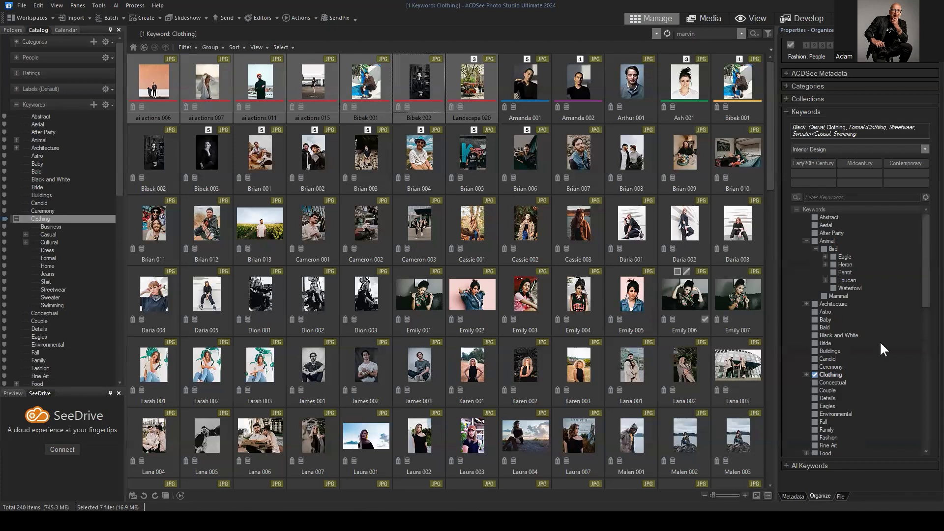
# Embed the ACDSee metadata into the files of the seven selected photos and dismiss the summary report
pyautogui.rightClick(367, 87)
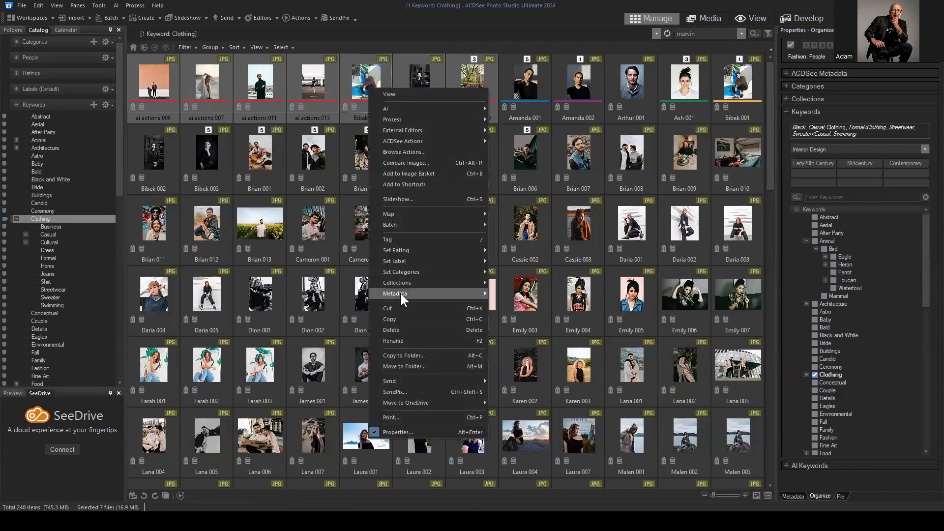
pyautogui.moveTo(396, 295)
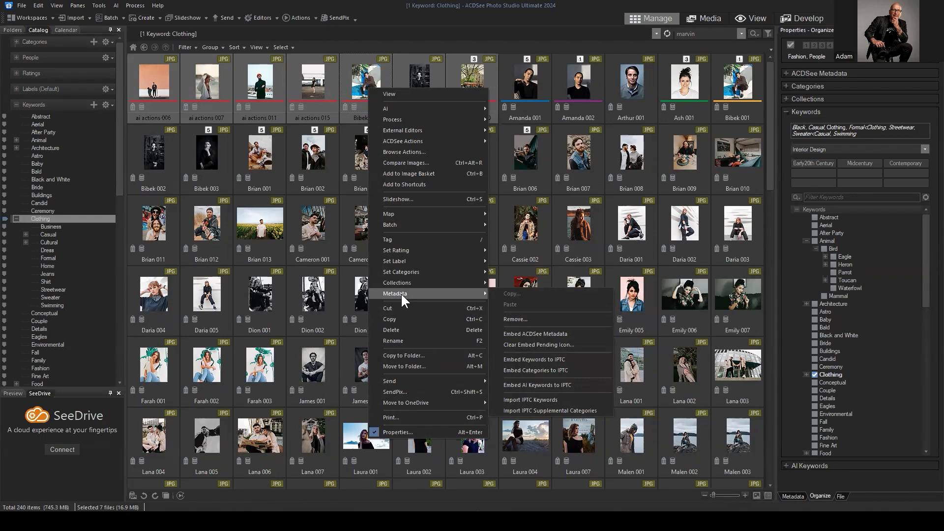
pyautogui.click(546, 332)
pyautogui.click(487, 289)
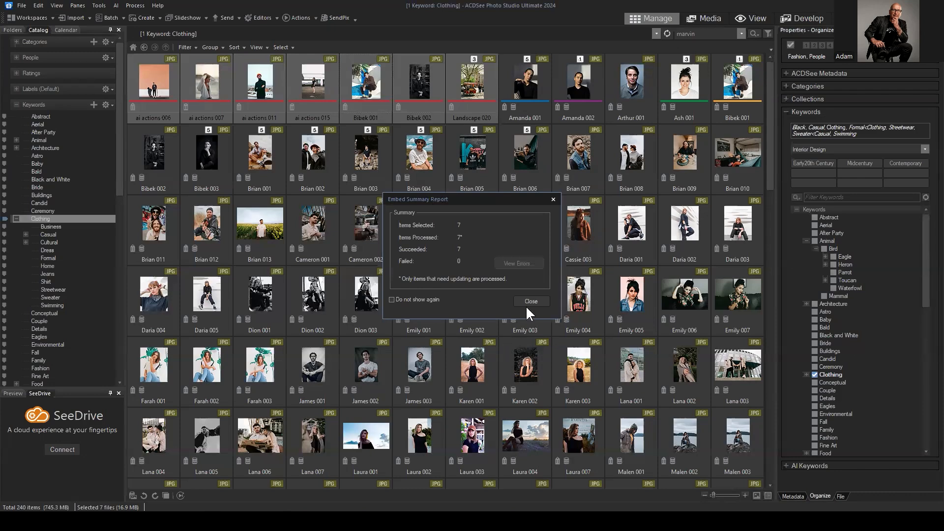
pyautogui.click(526, 304)
# Return to the photos' IPTC fields and embed the categories to IPTC for the seven selected photos
pyautogui.click(789, 111)
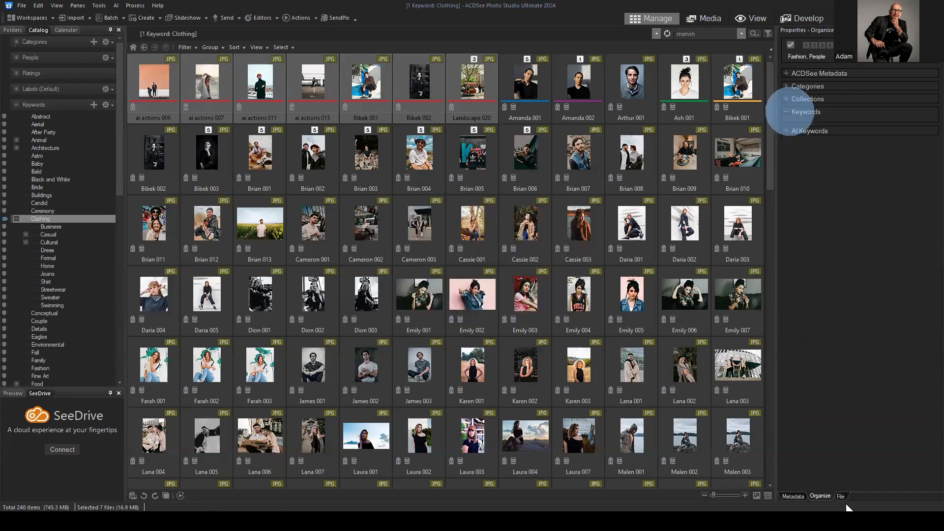
pyautogui.click(793, 497)
pyautogui.click(789, 101)
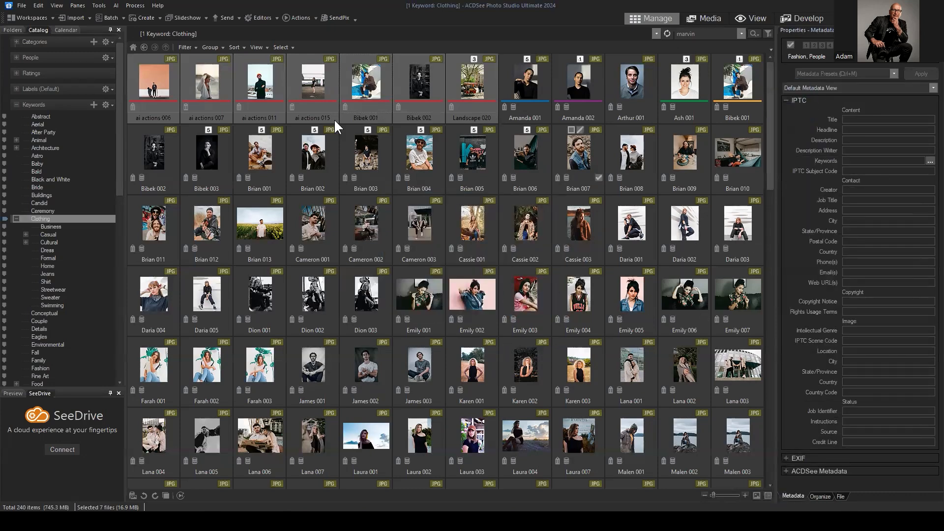
pyautogui.rightClick(335, 84)
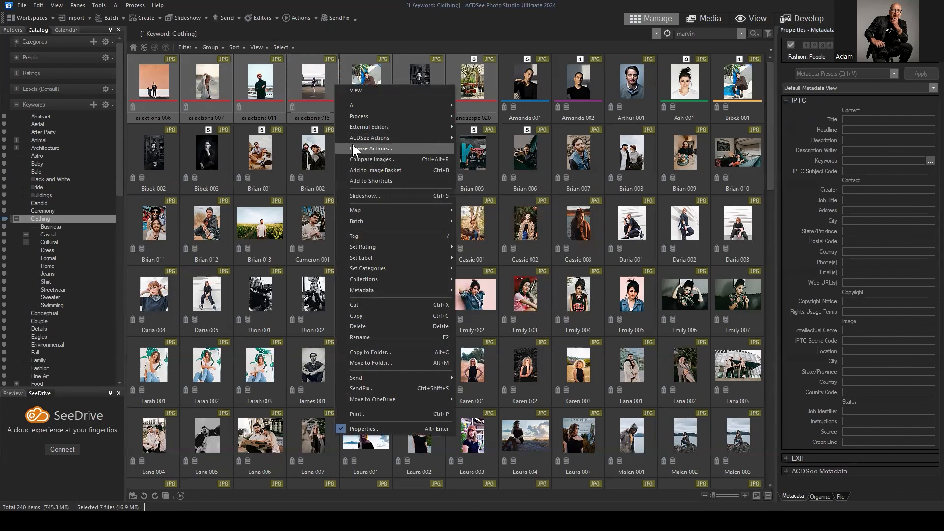
pyautogui.click(382, 291)
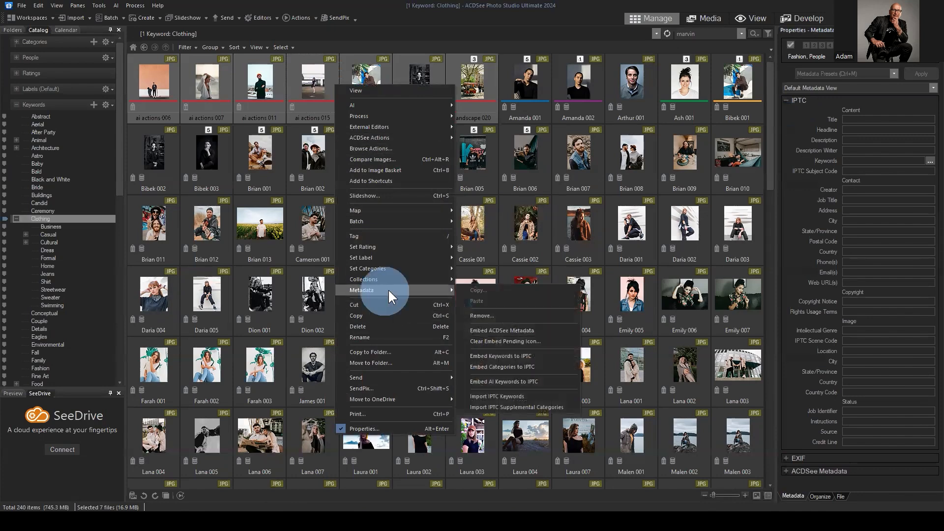
pyautogui.click(521, 365)
# Inspect the IPTC fields and the assigned keywords of the single photo Landscape 020
pyautogui.click(385, 87)
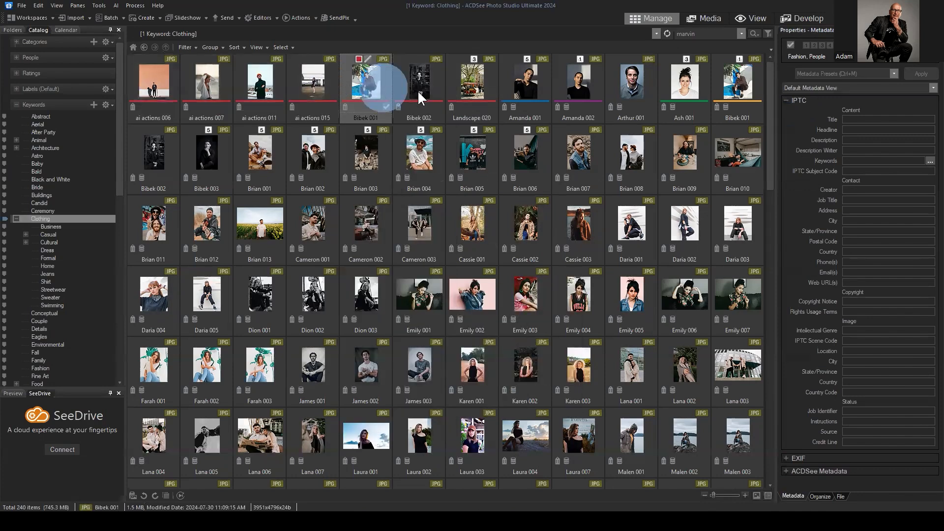
pyautogui.click(458, 82)
pyautogui.click(786, 101)
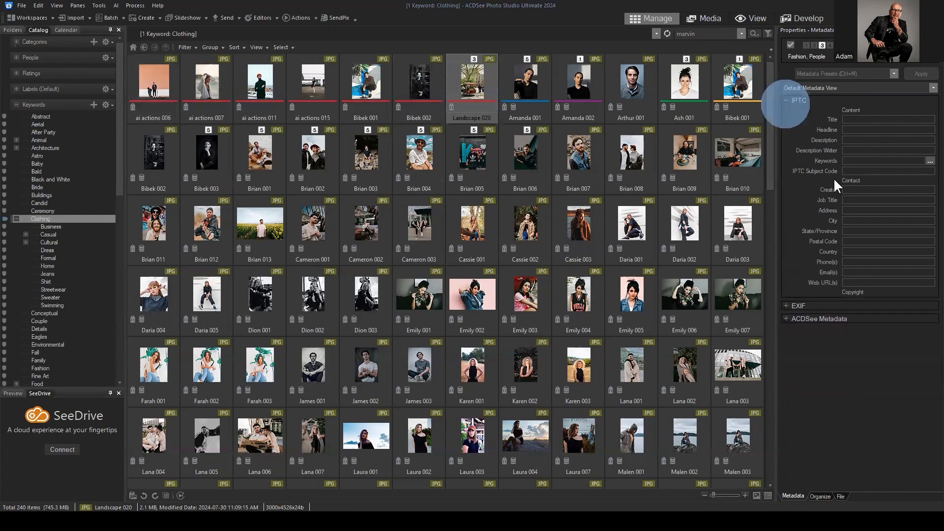
pyautogui.click(820, 496)
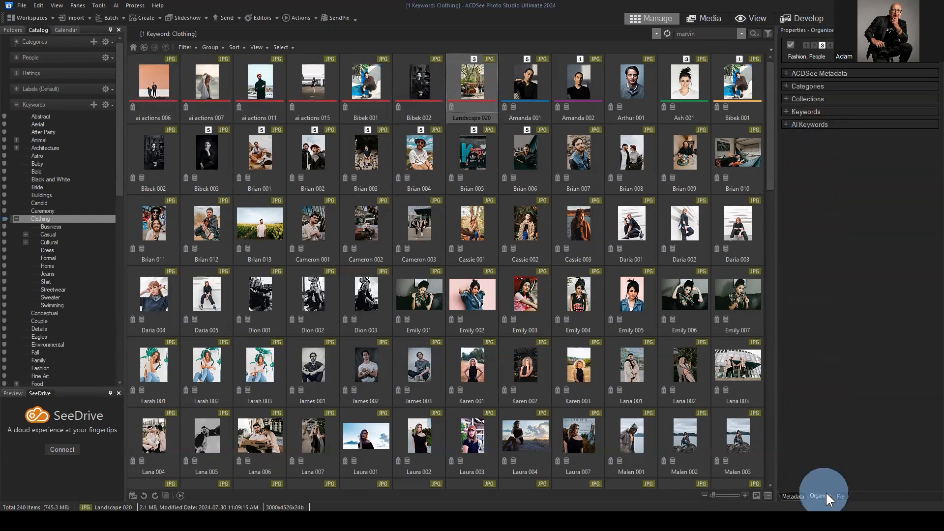
pyautogui.click(801, 111)
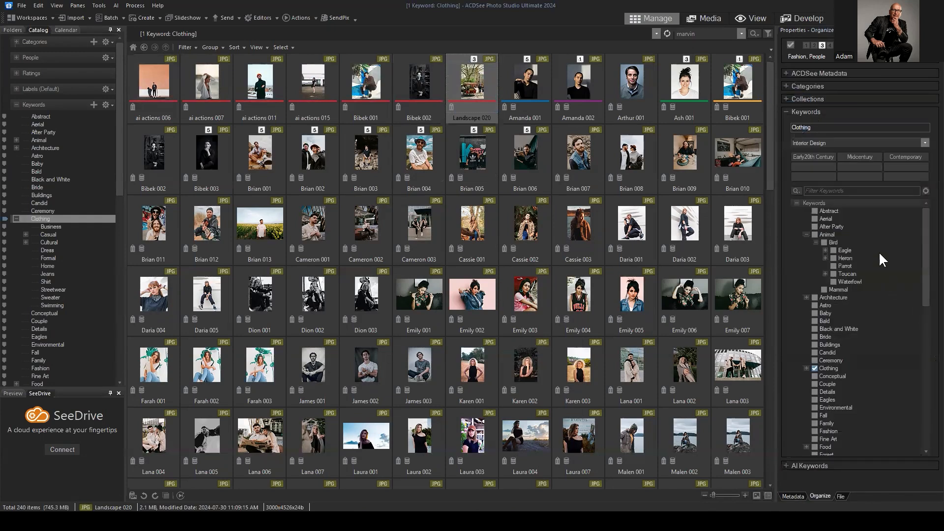
pyautogui.click(108, 6)
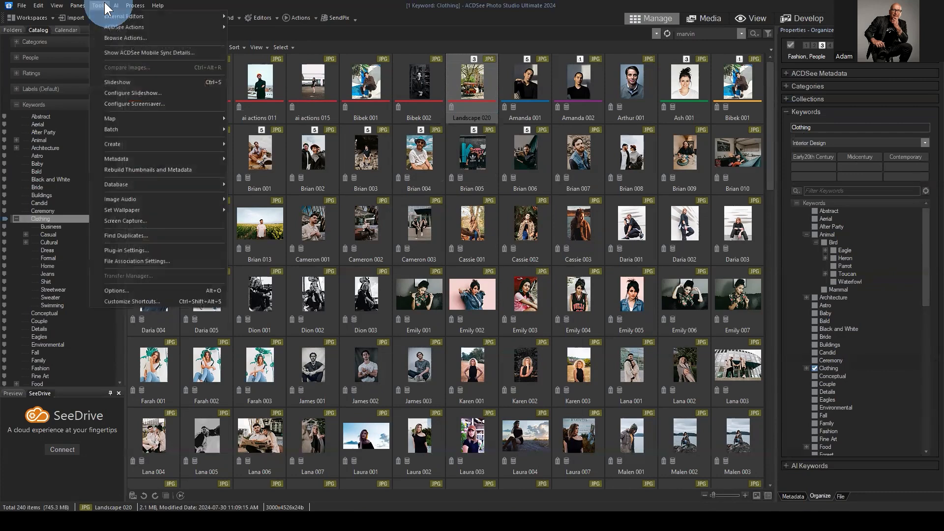
pyautogui.moveTo(152, 159)
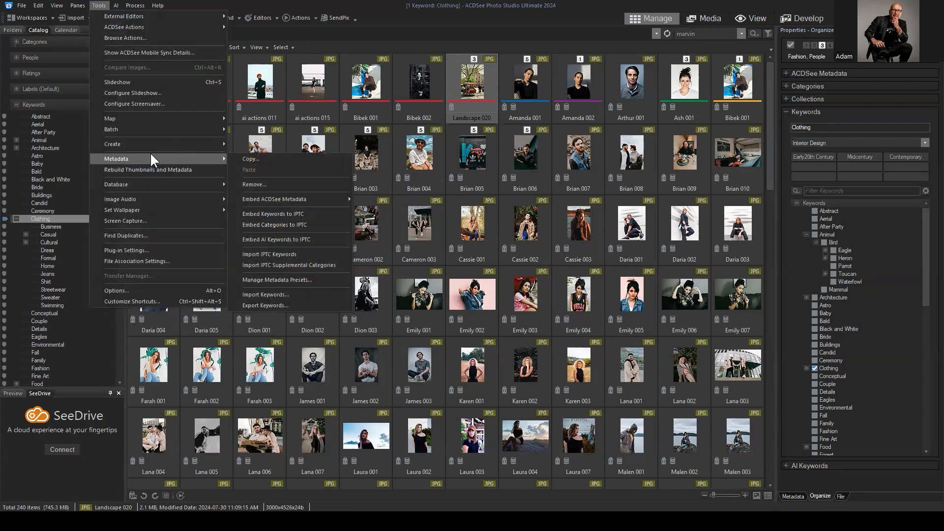
pyautogui.moveTo(147, 185)
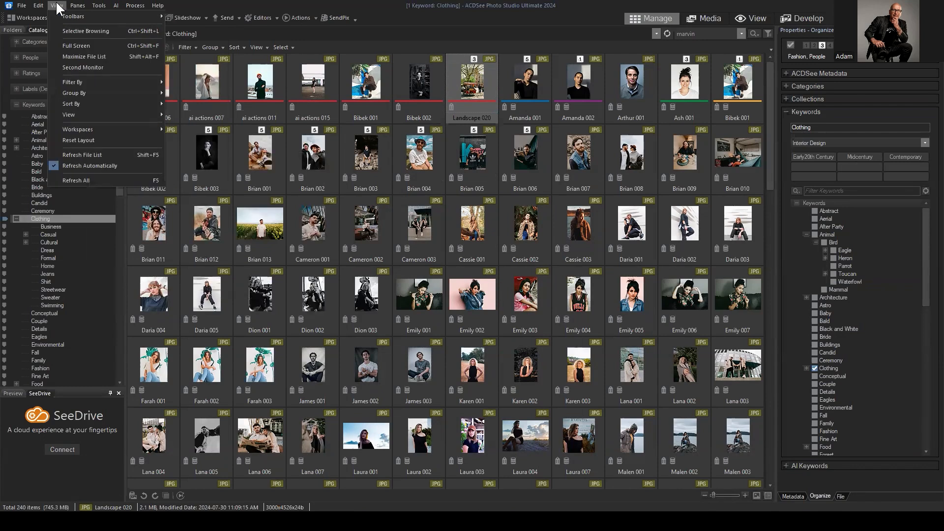
pyautogui.moveTo(152, 10)
pyautogui.moveTo(101, 8)
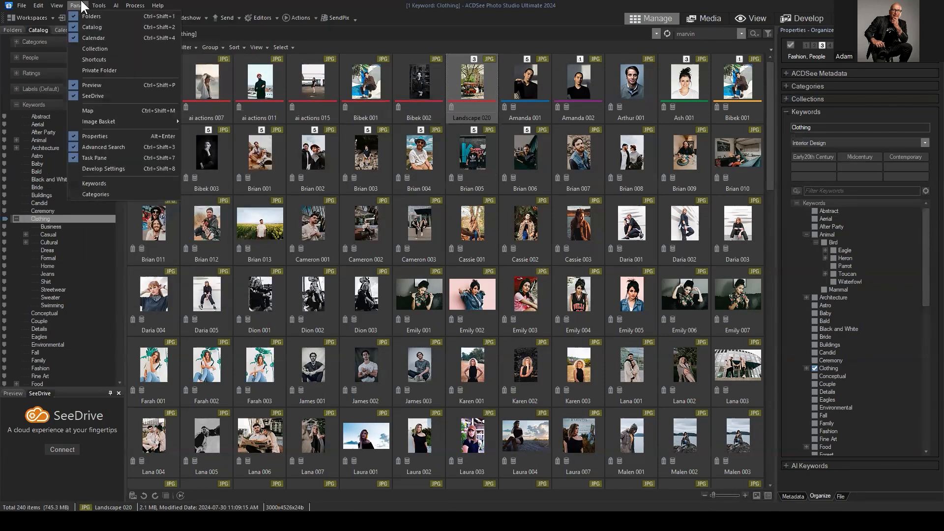
pyautogui.click(315, 9)
# Collapse the catalog's keyword list and expand its category list
pyautogui.click(16, 105)
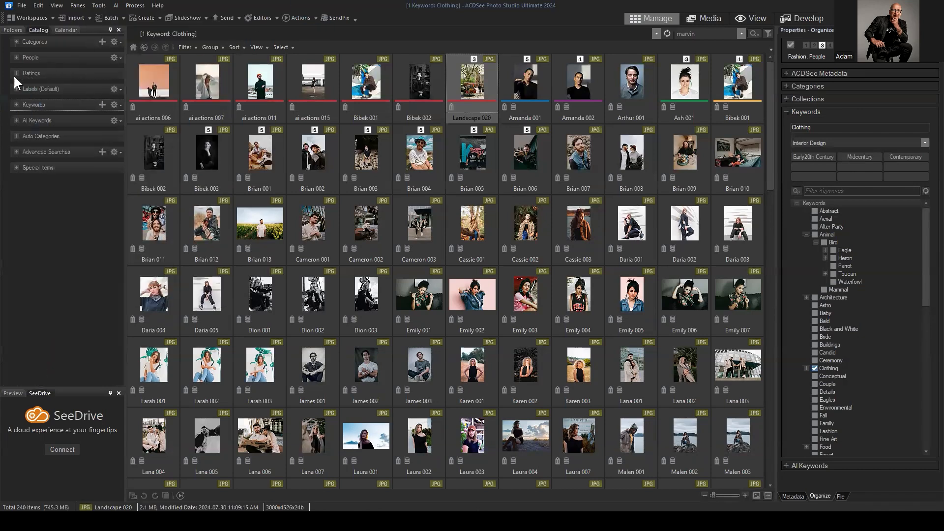
pyautogui.click(16, 41)
pyautogui.click(102, 42)
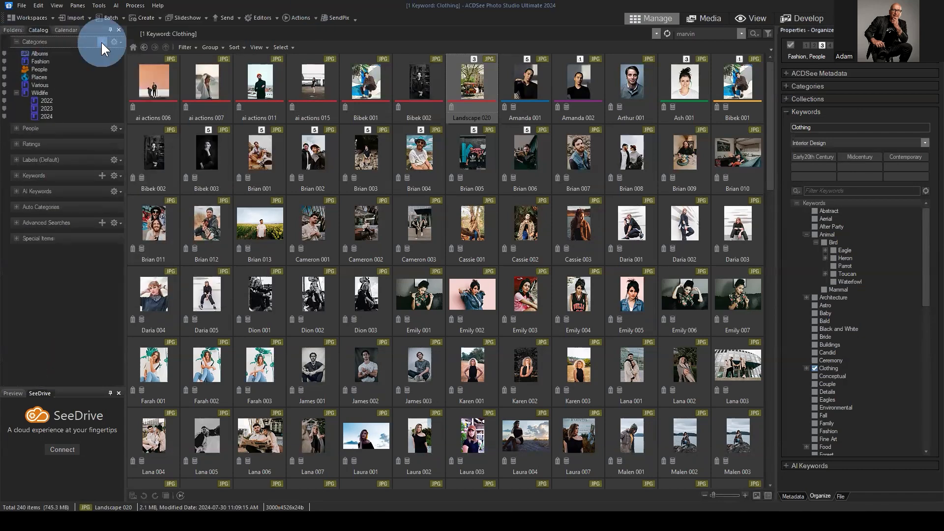
pyautogui.click(528, 320)
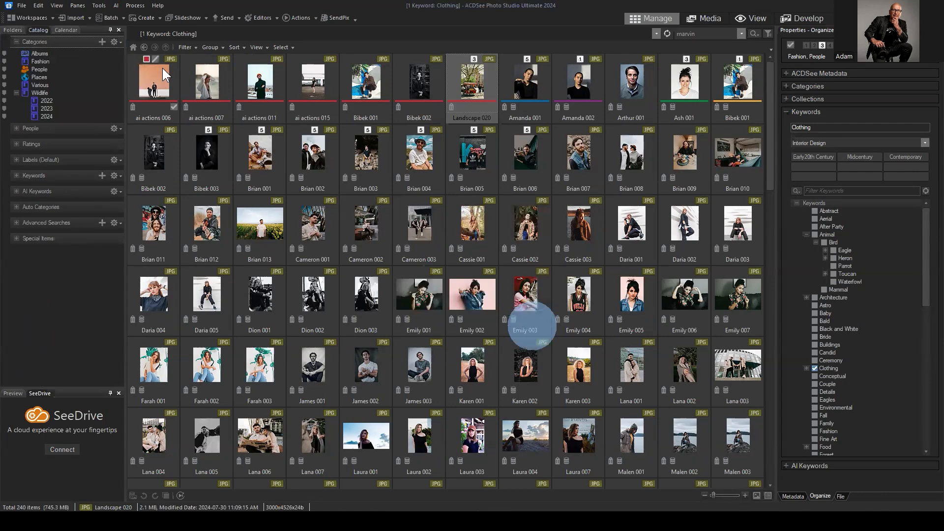
# Review the Catalog page of the program options and leave it without making changes
pyautogui.click(114, 41)
pyautogui.click(133, 94)
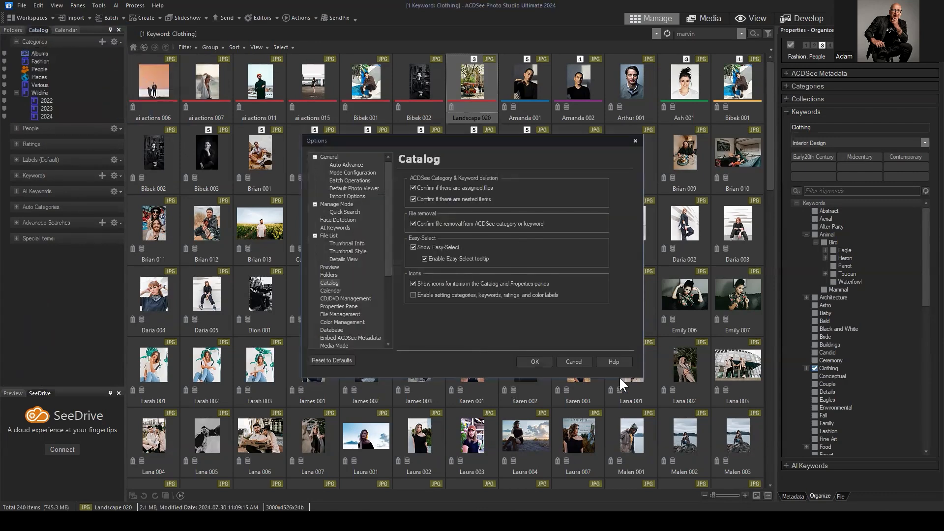
pyautogui.click(573, 361)
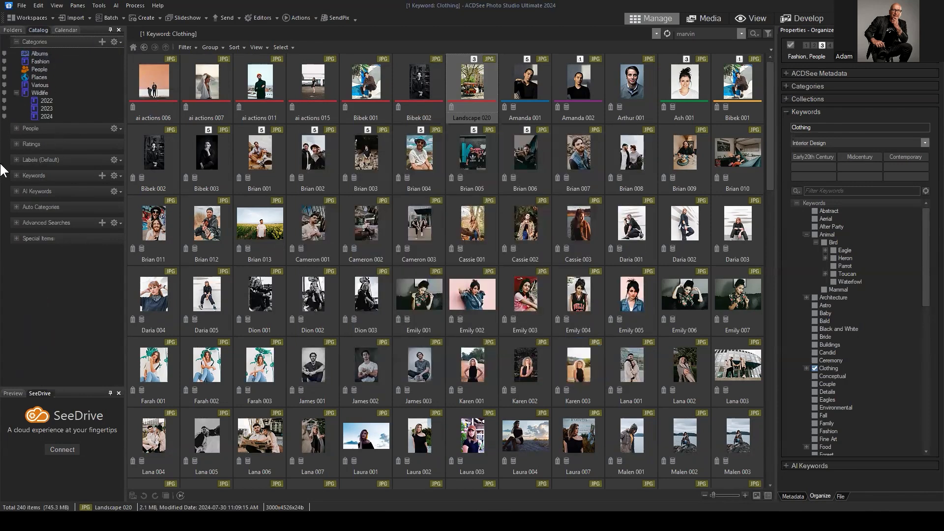
# Expand the catalog's keyword list and try to copy the Wildlife category into the keywords
pyautogui.click(17, 175)
pyautogui.scroll(2, 43, 117)
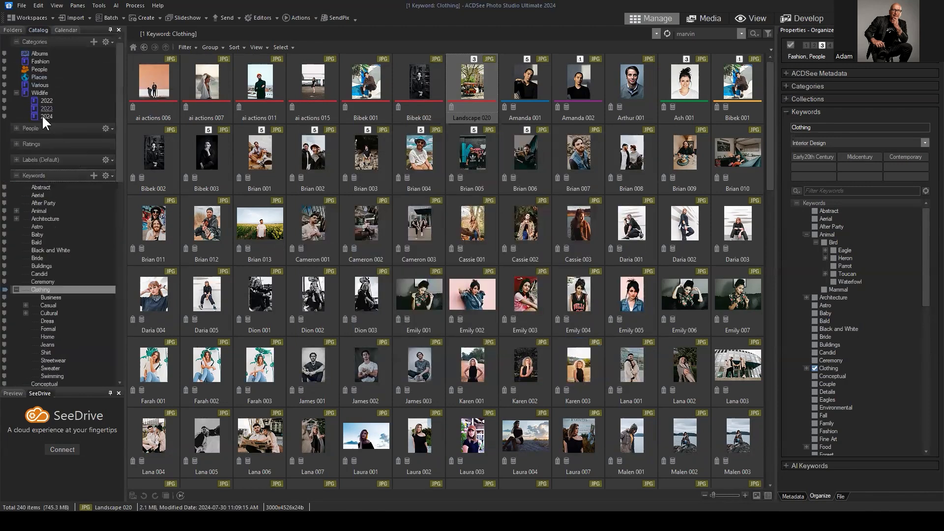
pyautogui.moveTo(42, 94); pyautogui.dragTo(43, 255)
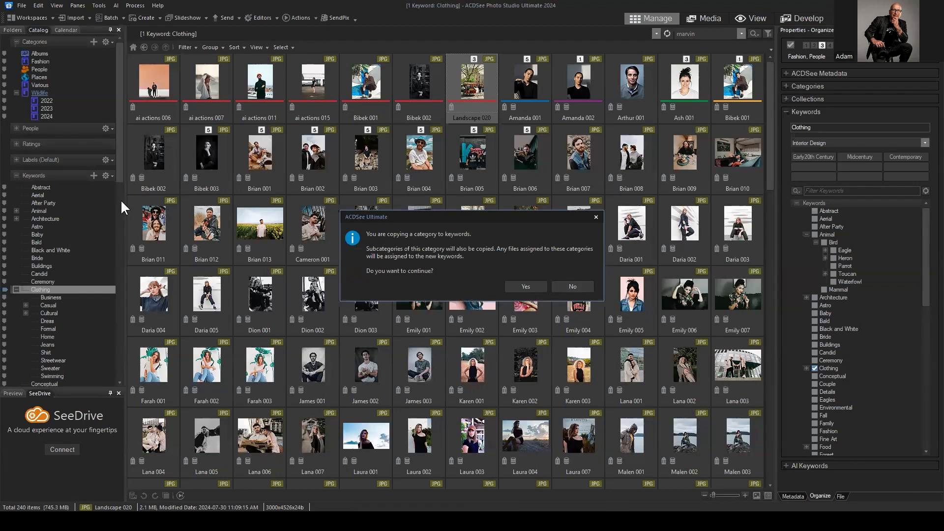
pyautogui.click(566, 286)
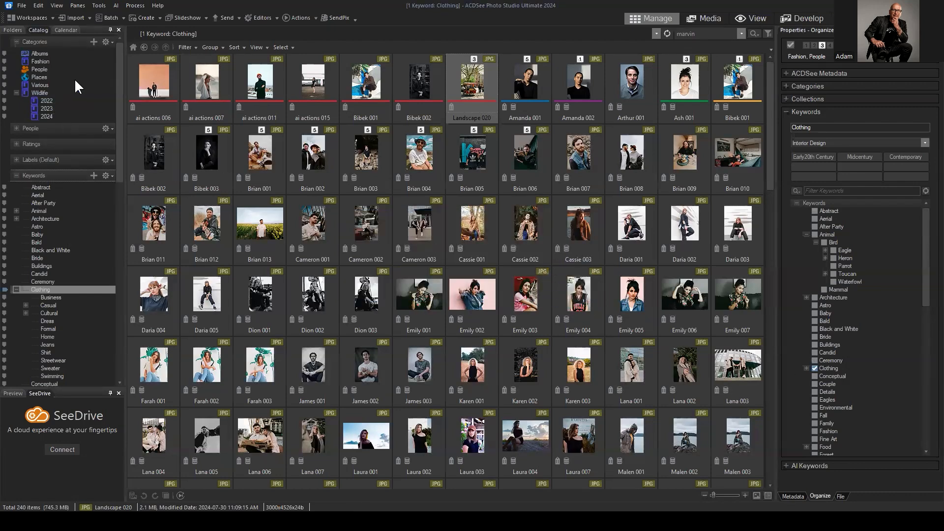
pyautogui.scroll(-15, 51, 117)
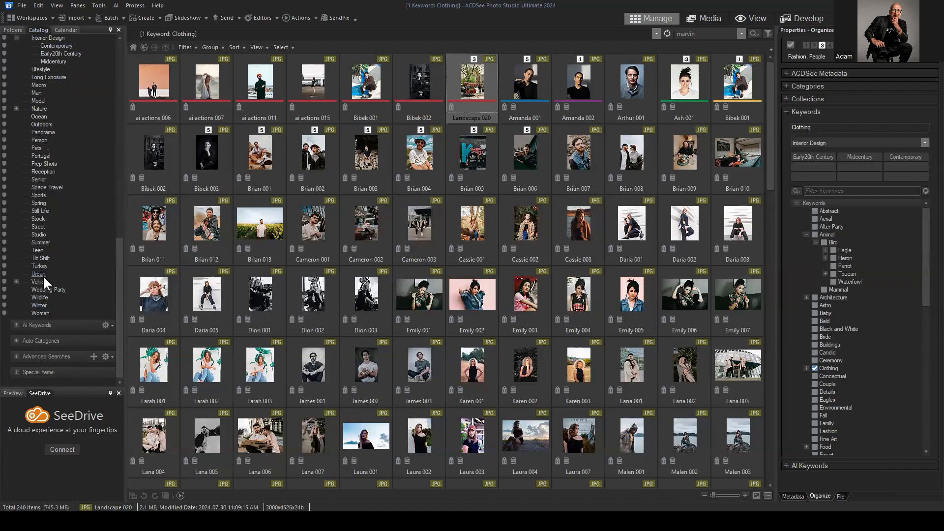
pyautogui.scroll(20, 48, 246)
pyautogui.rightClick(52, 227)
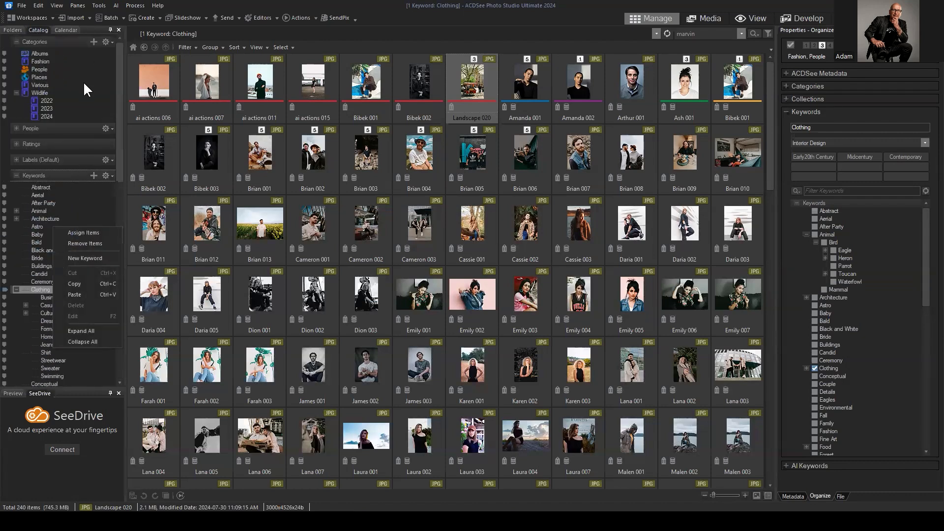
# Copy the Various category into the keywords beneath the Shirt keyword of Clothing
pyautogui.click(42, 83)
pyautogui.moveTo(47, 116); pyautogui.dragTo(54, 315)
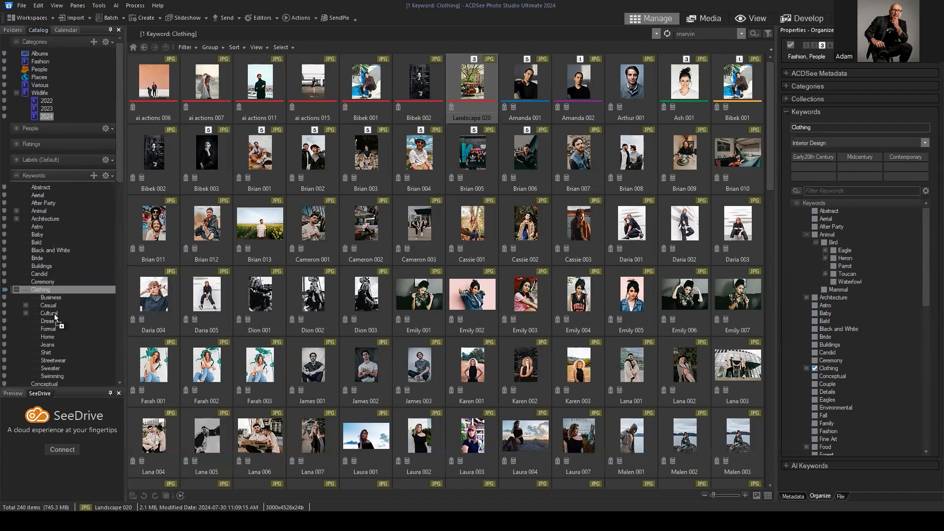
pyautogui.moveTo(52, 351); pyautogui.dragTo(53, 352)
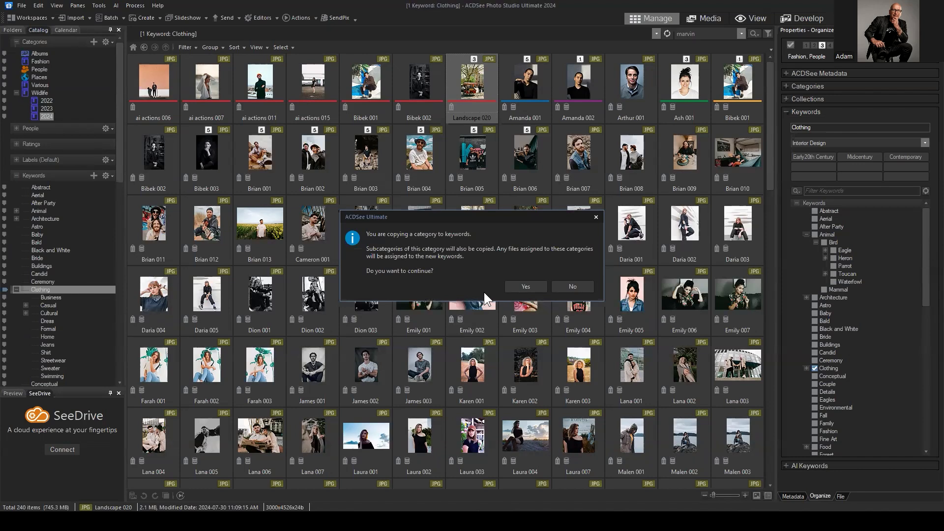
pyautogui.click(522, 286)
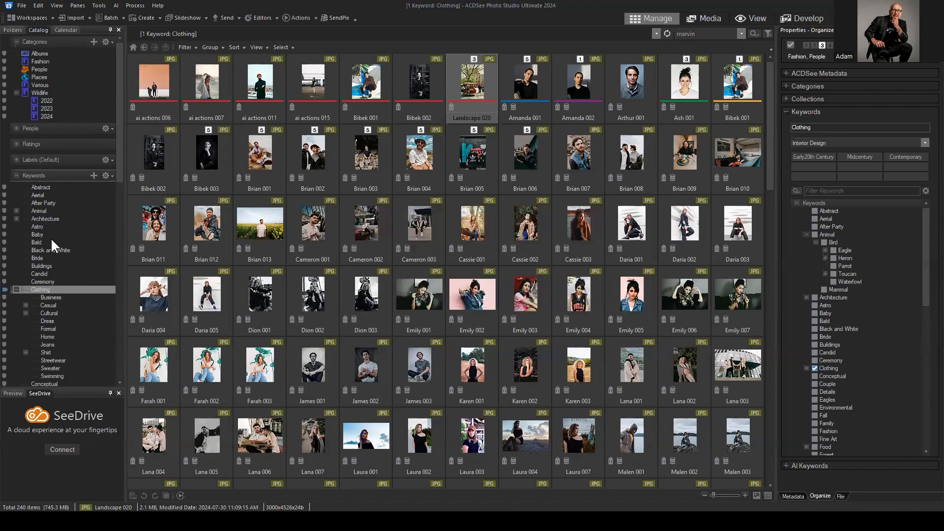
# Look through the catalog's keyword list for the copied category
pyautogui.scroll(-10, 52, 221)
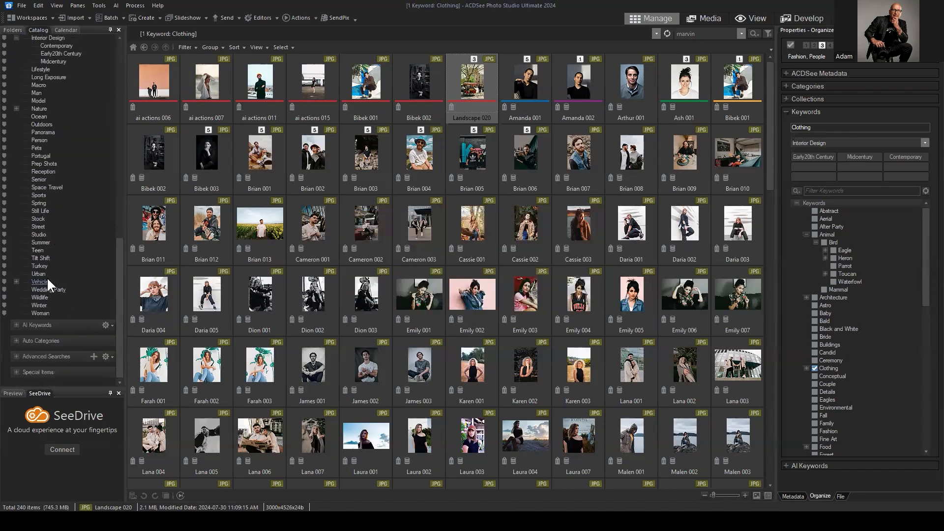
pyautogui.scroll(2, 48, 282)
pyautogui.scroll(15, 82, 327)
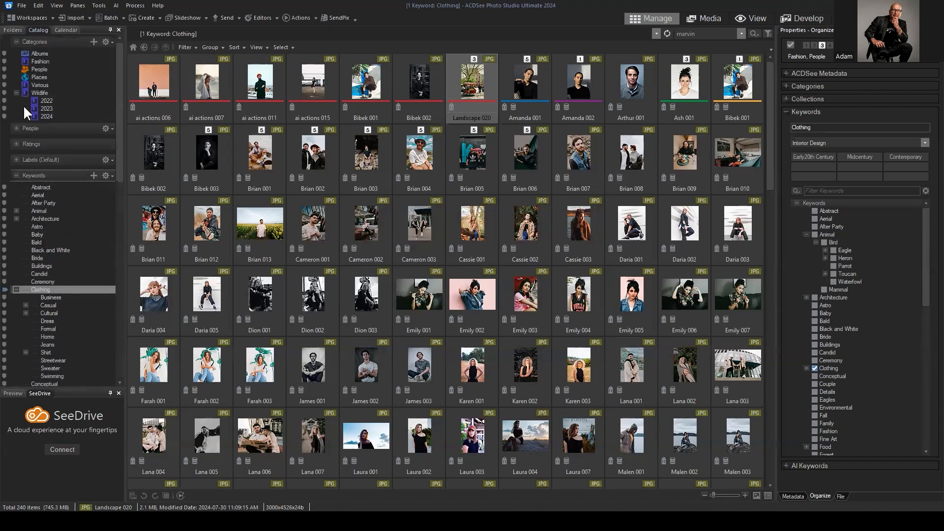
pyautogui.click(16, 175)
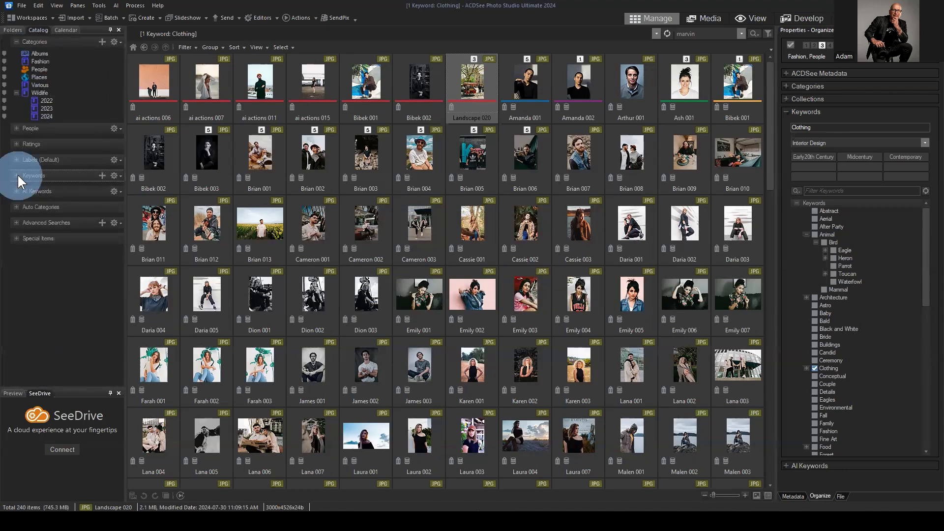
pyautogui.click(17, 176)
pyautogui.scroll(-15, 76, 264)
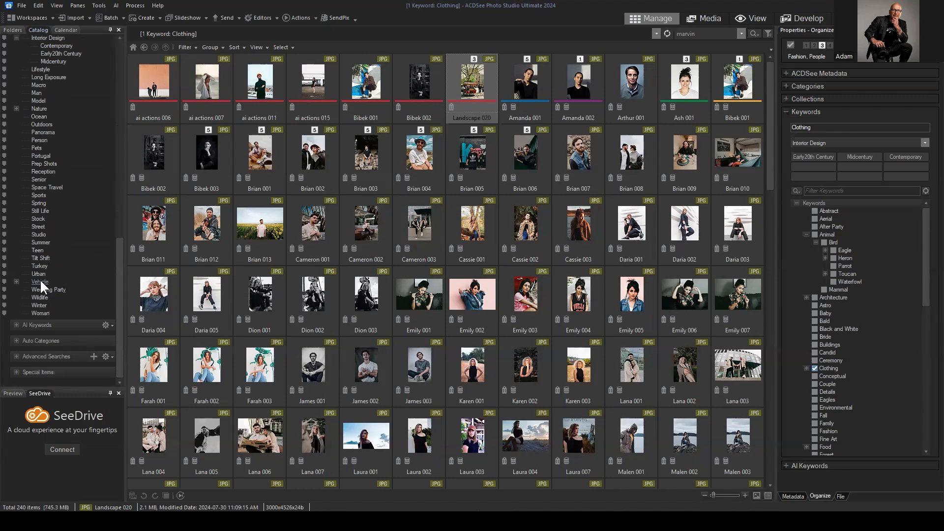
pyautogui.scroll(10, 64, 255)
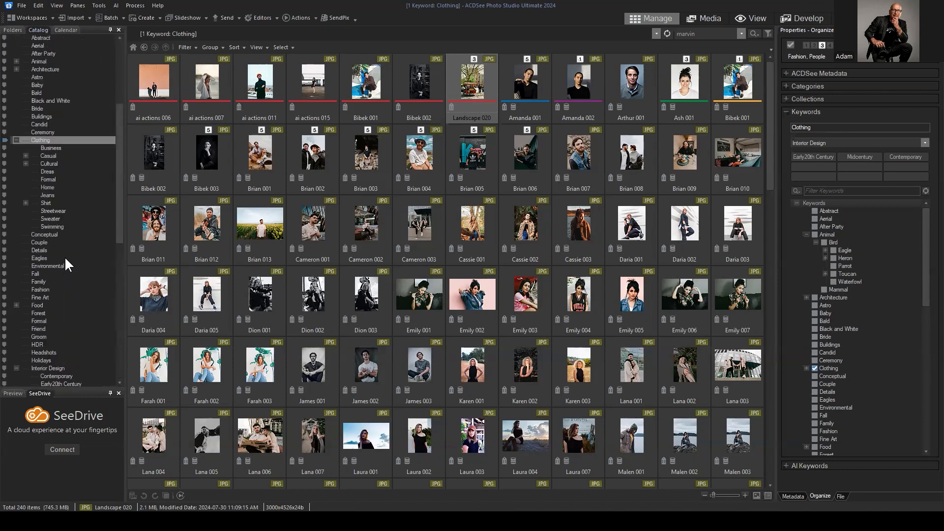
pyautogui.scroll(-8, 84, 276)
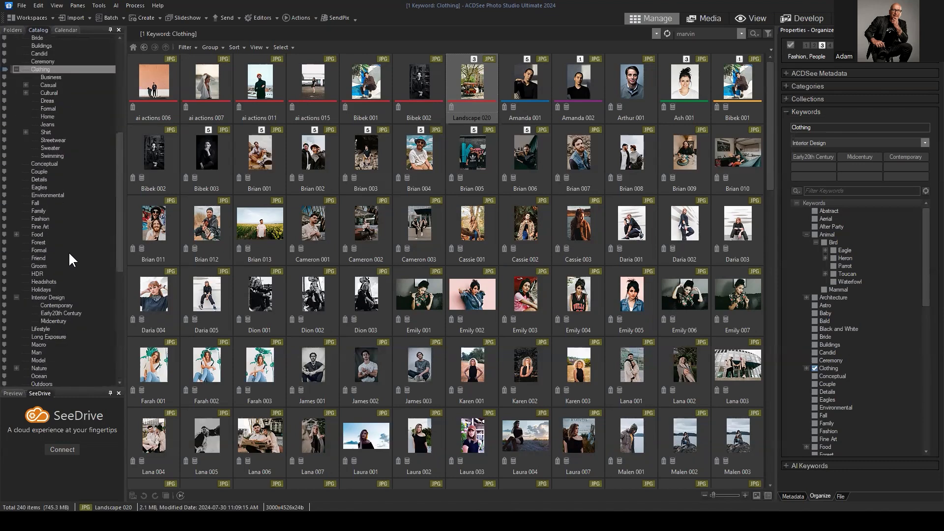
pyautogui.scroll(-8, 66, 214)
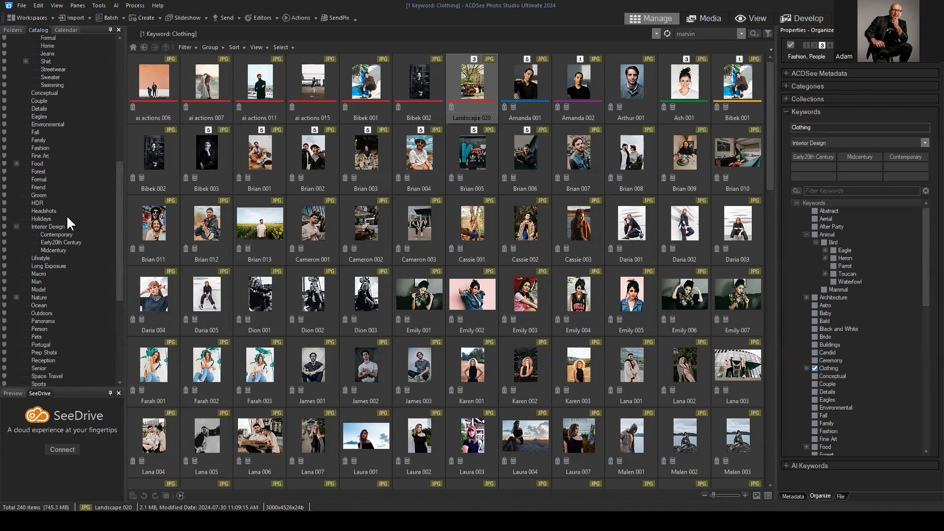
pyautogui.scroll(15, 63, 214)
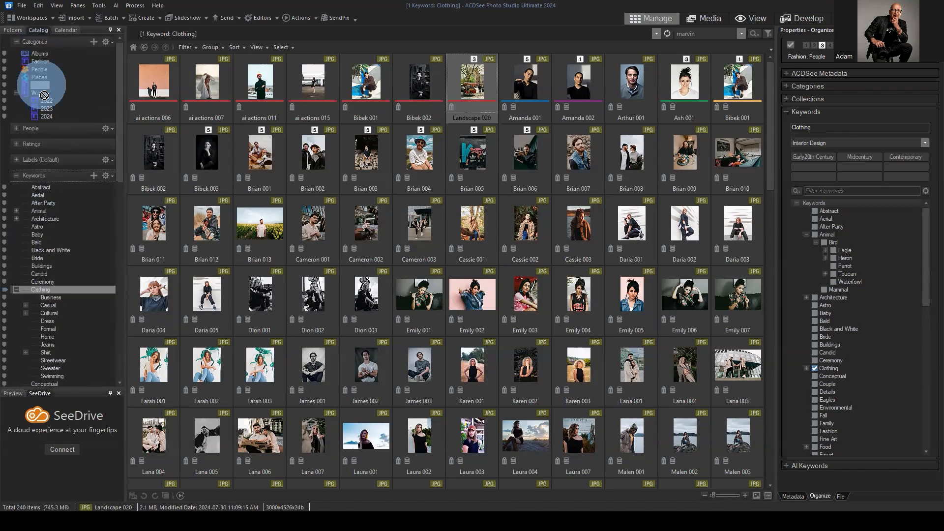
# Copy the Various category beneath the Business keyword of Clothing and check the subkeywords of Business and Casual
pyautogui.moveTo(44, 94); pyautogui.dragTo(70, 301)
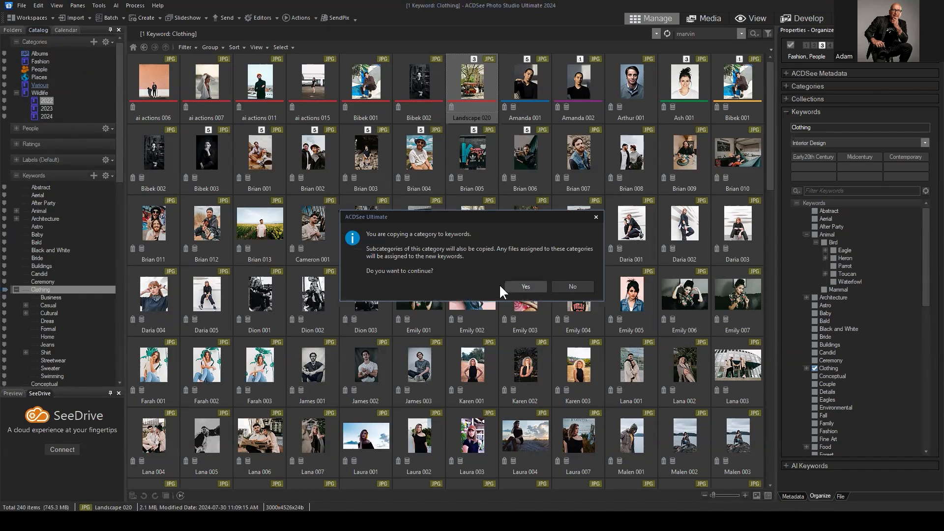
pyautogui.click(513, 286)
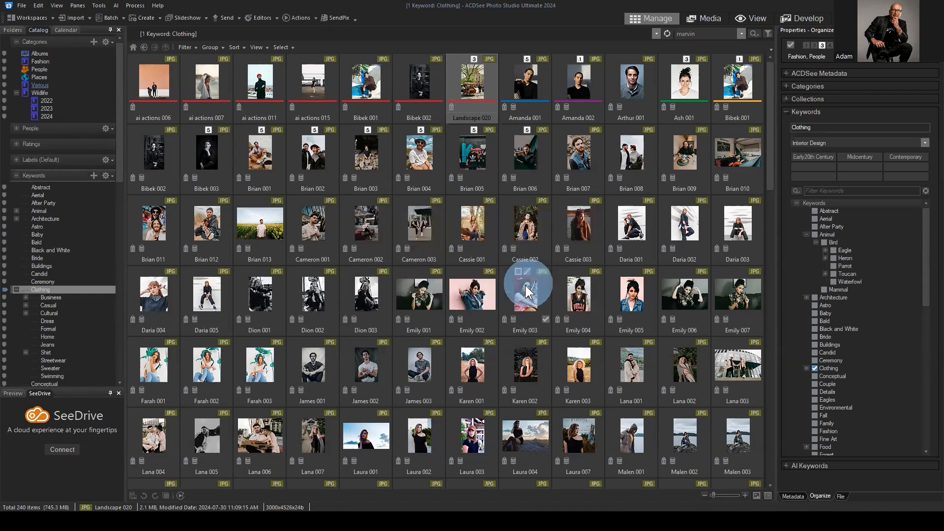
pyautogui.click(25, 297)
pyautogui.scroll(-6, 51, 309)
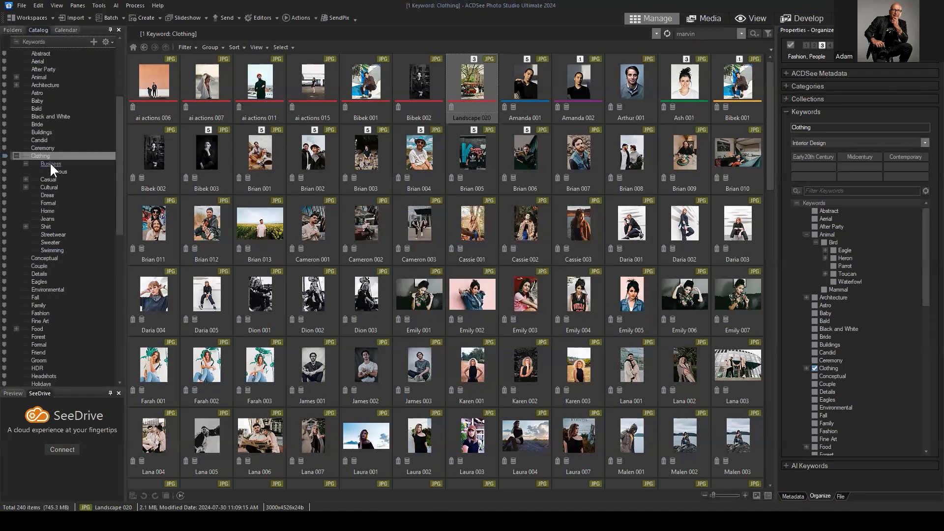
pyautogui.scroll(6, 49, 164)
pyautogui.click(26, 313)
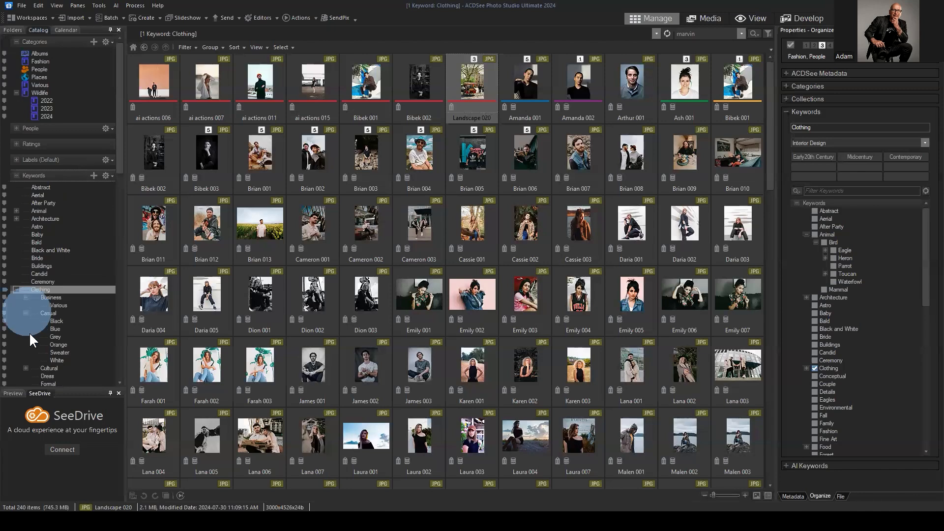
pyautogui.click(26, 313)
pyautogui.click(26, 297)
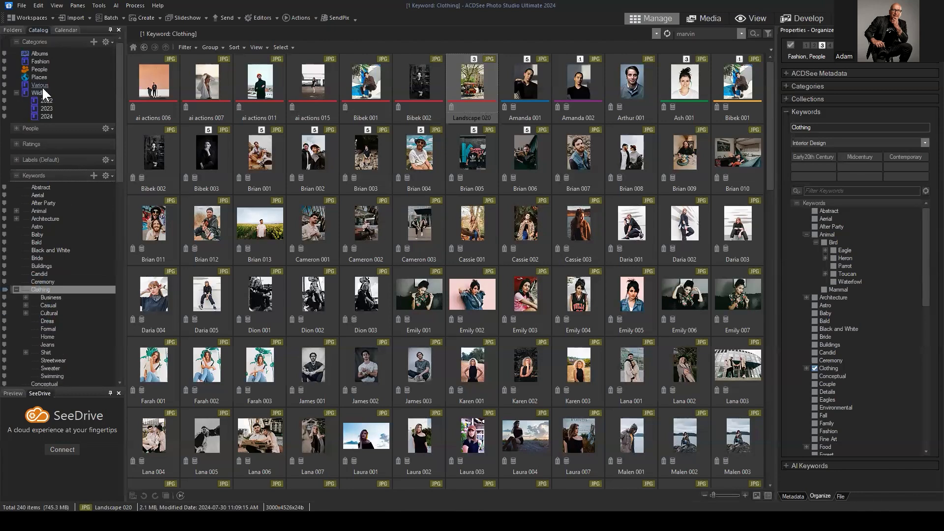
# Try to copy the Wildlife category to the top level of the keywords
pyautogui.moveTo(39, 91); pyautogui.dragTo(46, 176)
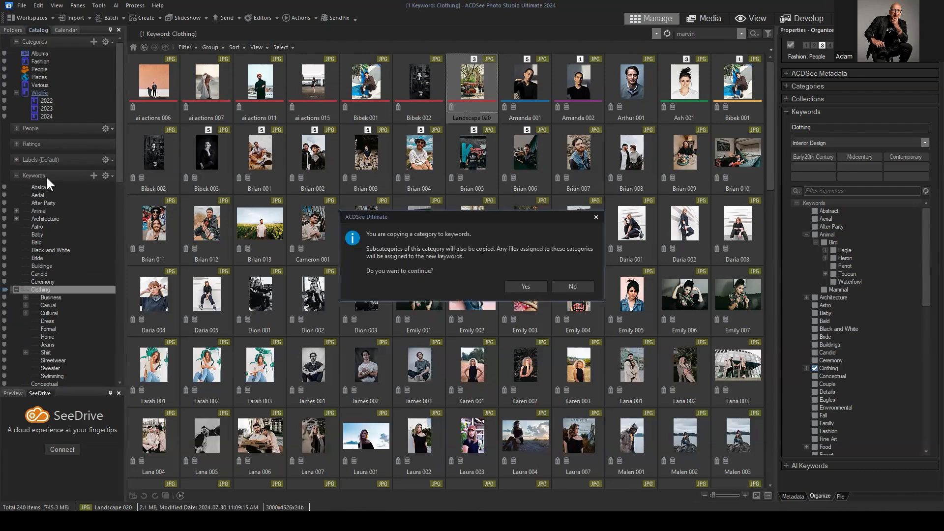
pyautogui.click(518, 285)
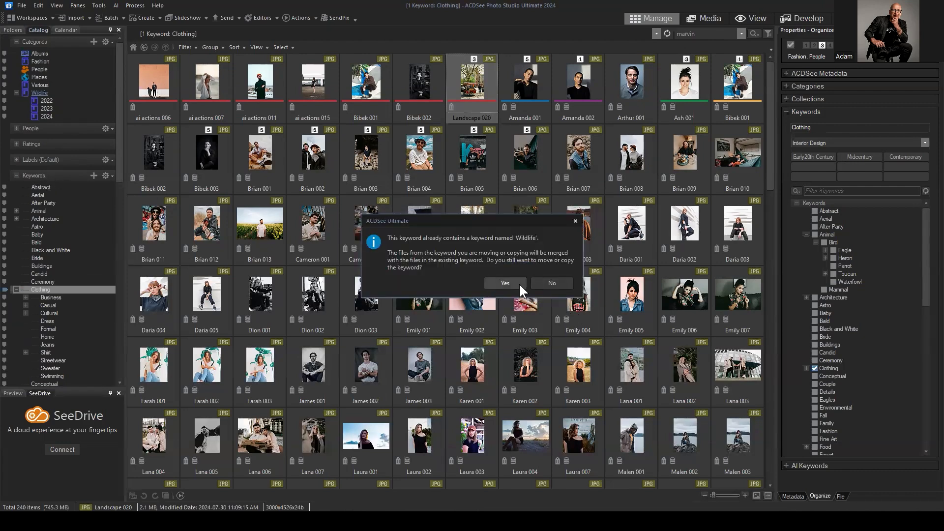
pyautogui.click(558, 280)
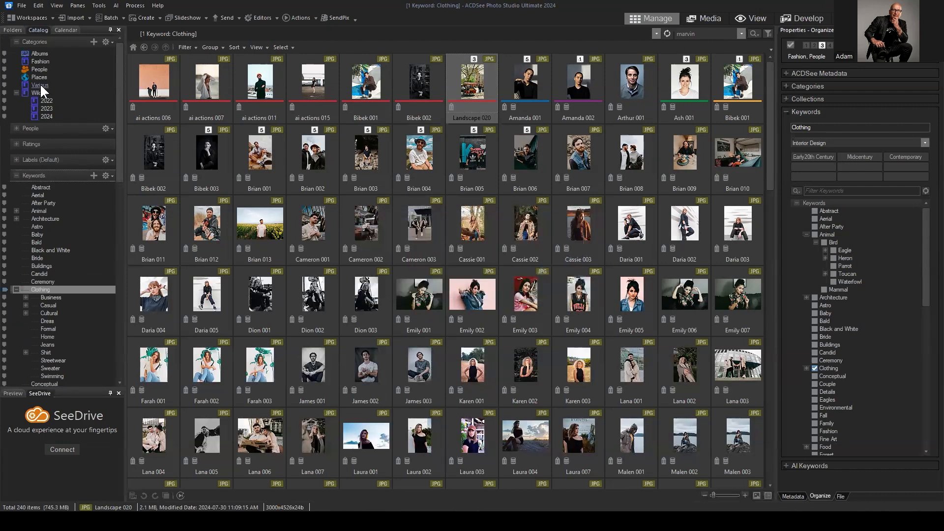
# Copy the Various category to the top level of the keywords and check the list for it
pyautogui.moveTo(39, 85); pyautogui.dragTo(45, 173)
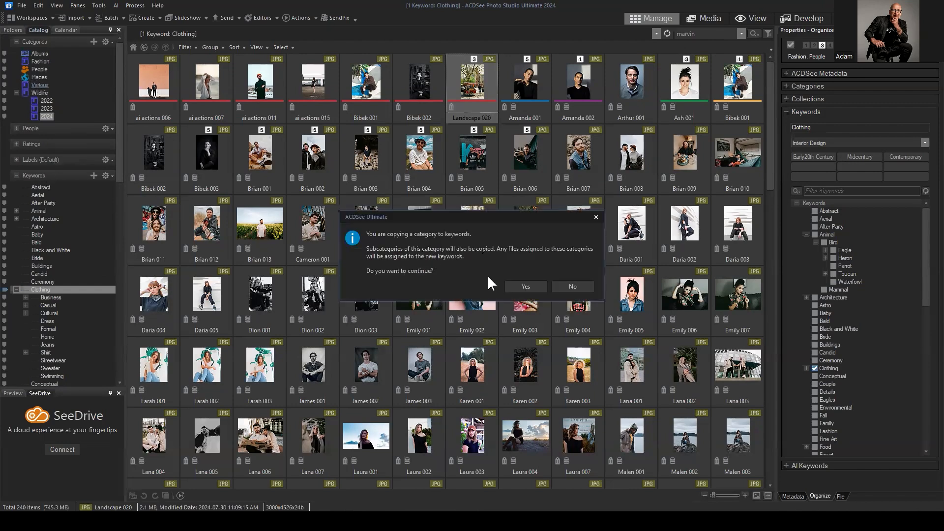
pyautogui.click(524, 287)
pyautogui.scroll(-10, 64, 241)
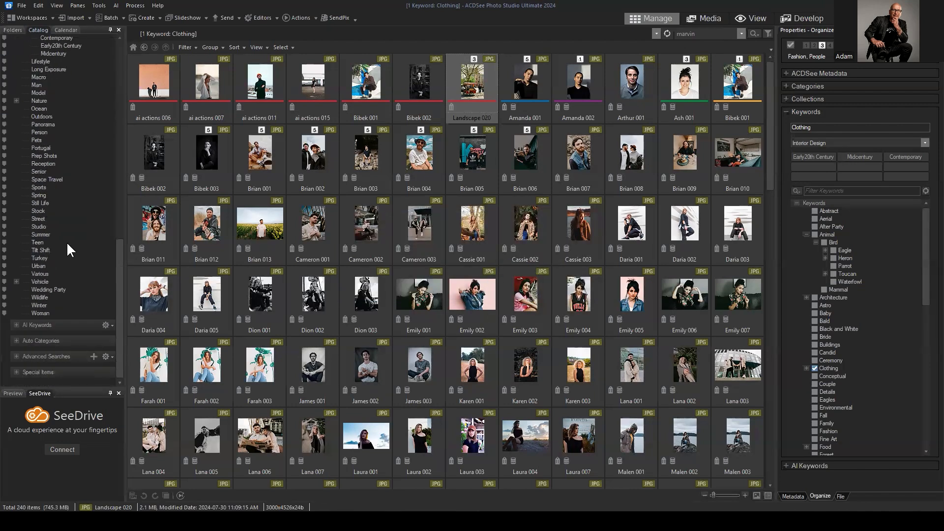
pyautogui.scroll(10, 93, 214)
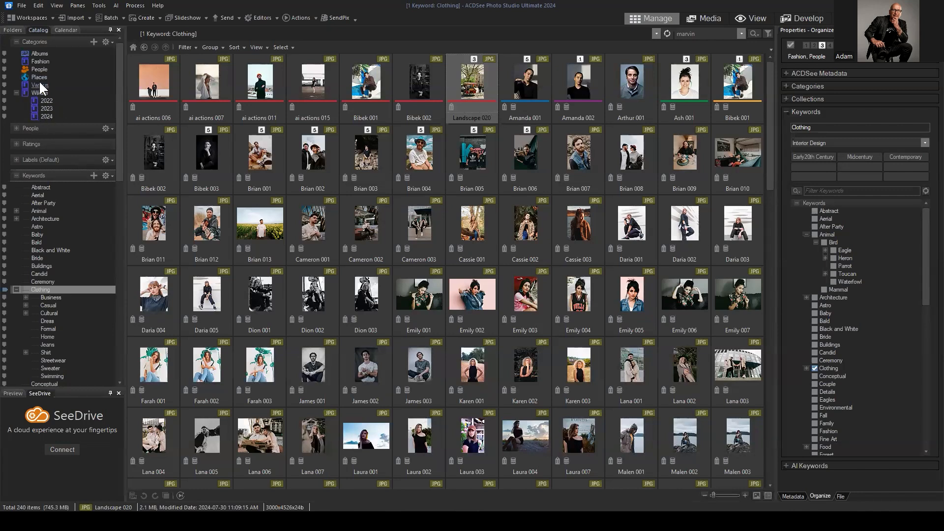
# Copy the Various category beneath the Astro keyword and look over the keyword list
pyautogui.click(47, 116)
pyautogui.moveTo(56, 176); pyautogui.dragTo(40, 178)
pyautogui.moveTo(48, 174); pyautogui.dragTo(36, 229)
pyautogui.click(524, 286)
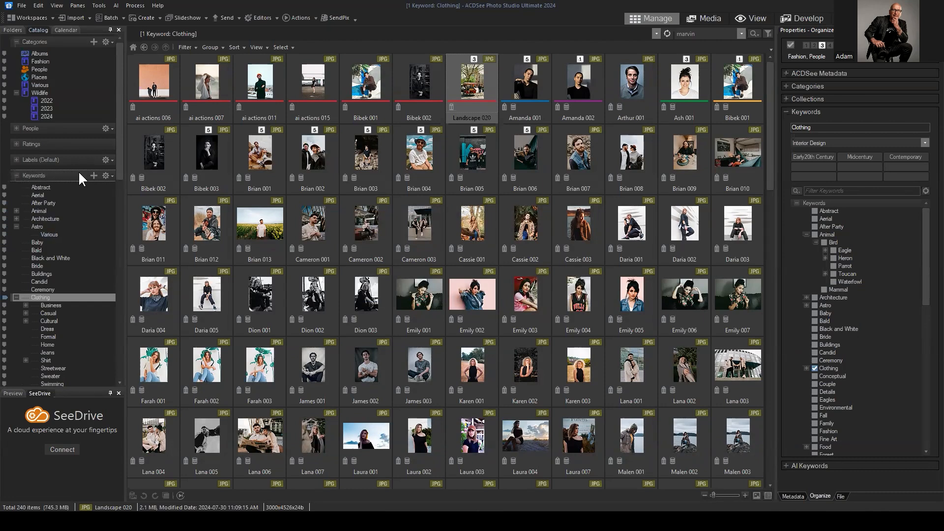
pyautogui.scroll(-9, 46, 241)
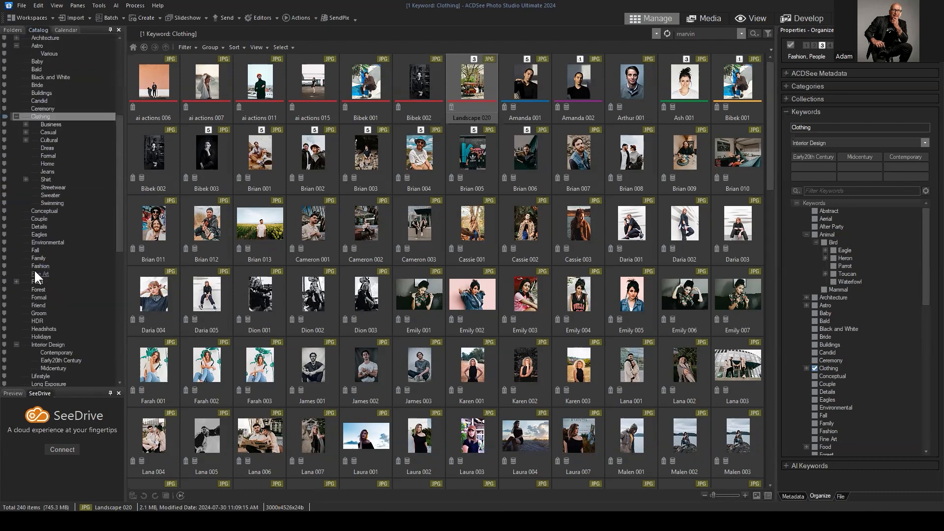
pyautogui.scroll(9, 64, 219)
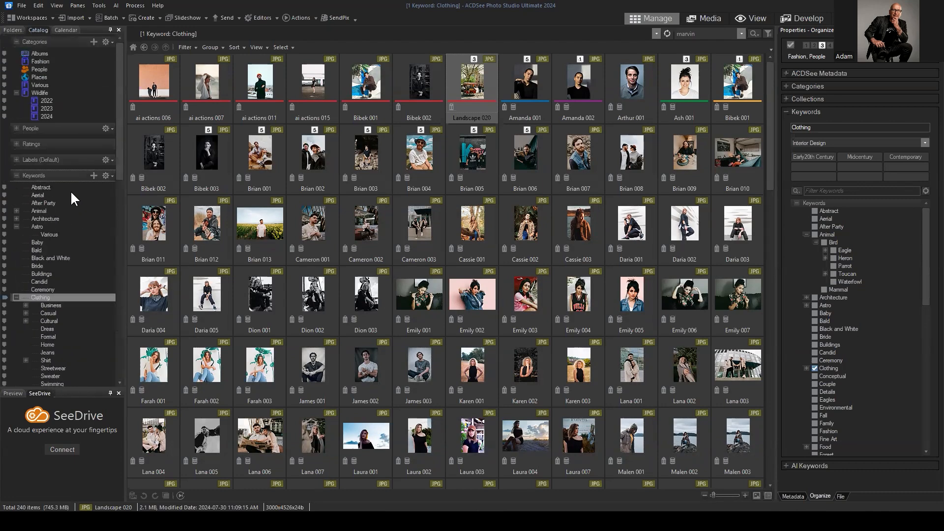